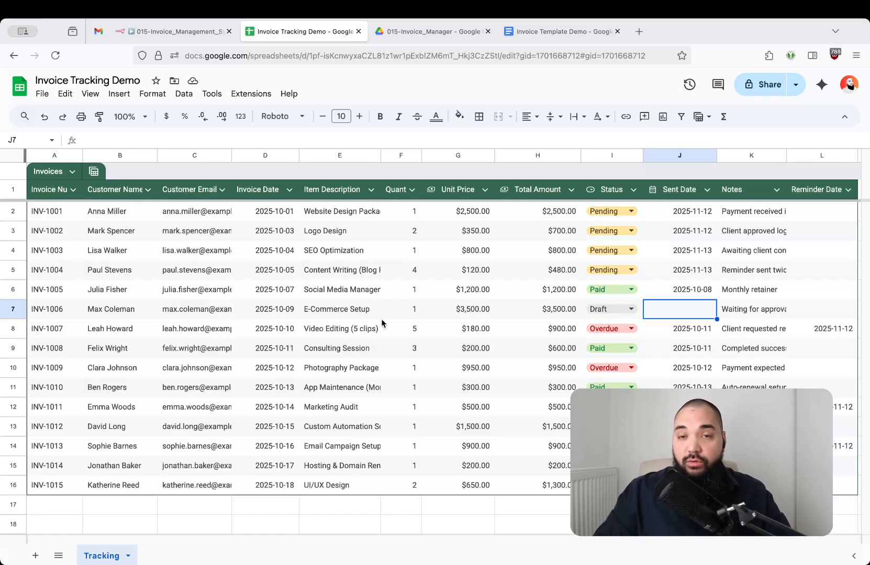
Set the status of the E-Commerce Setup invoice in the tracking sheet to Ready.
{"action": "left_click", "coordinate": [469, 309]}
{"action": "key", "text": "shift+space"}
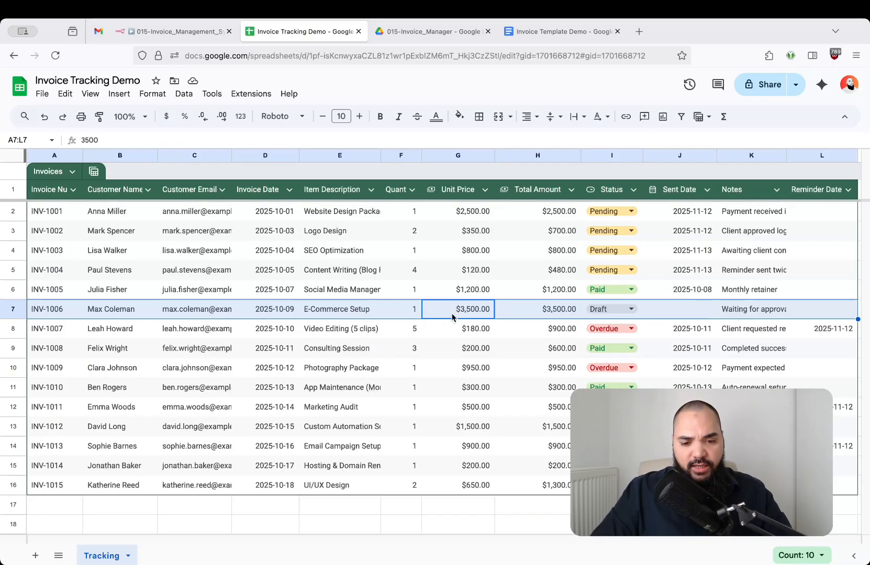
{"action": "key", "text": "super+1"}
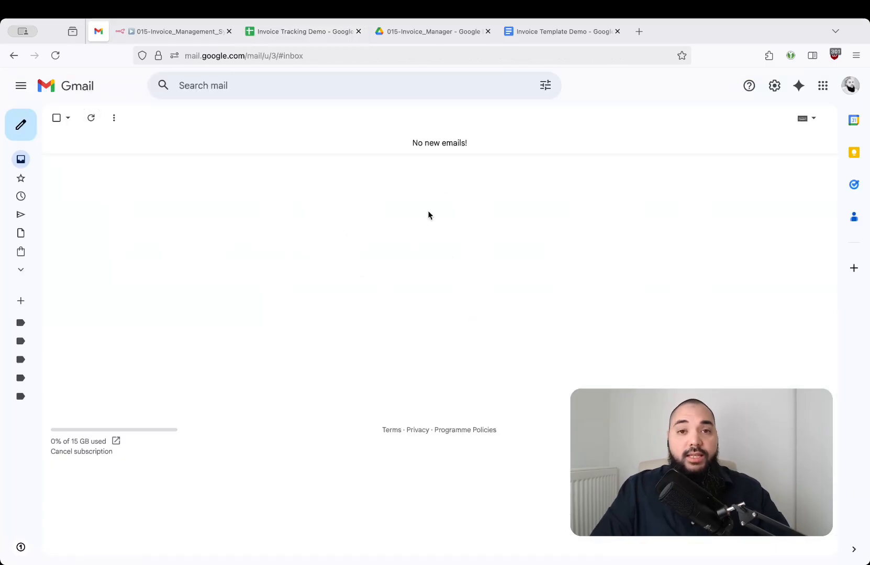
{"action": "left_click", "coordinate": [304, 32]}
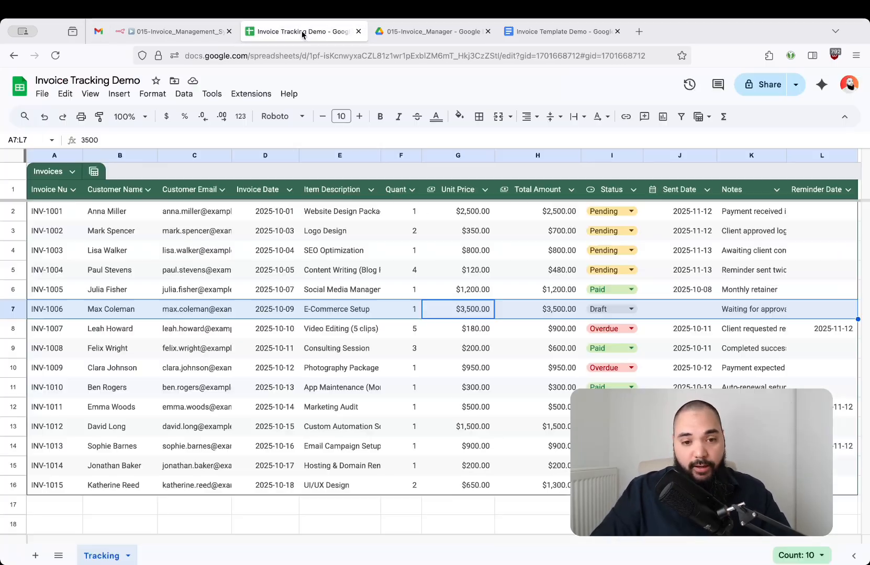
{"action": "left_click", "coordinate": [527, 311]}
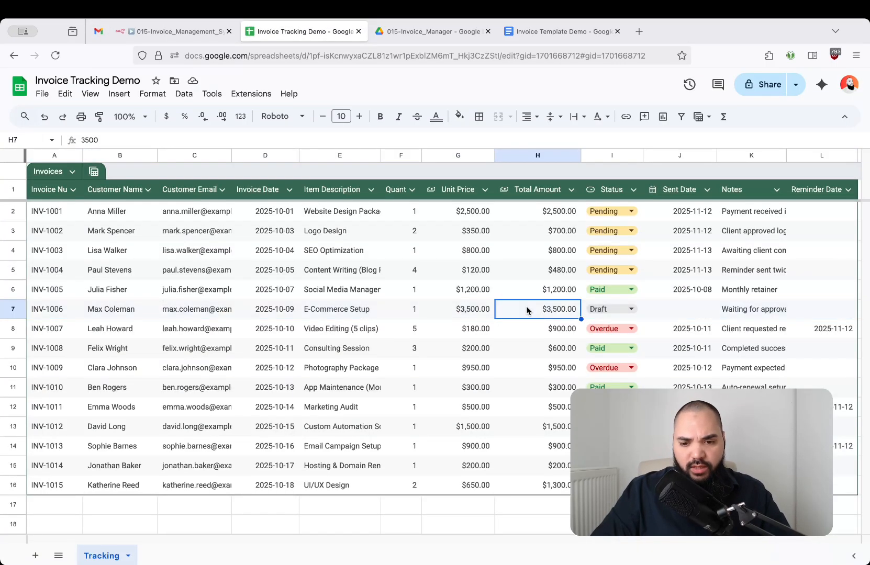
{"action": "left_click", "coordinate": [631, 310]}
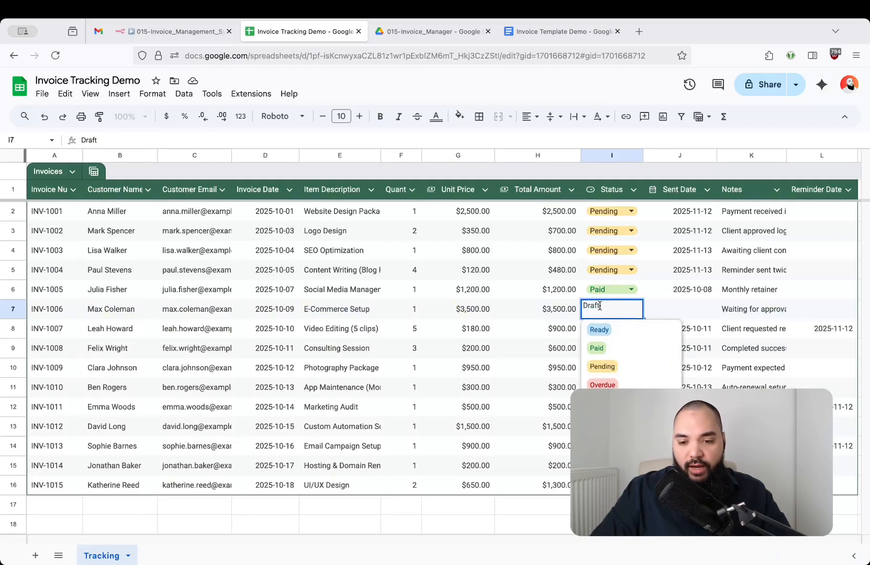
{"action": "left_click", "coordinate": [600, 330]}
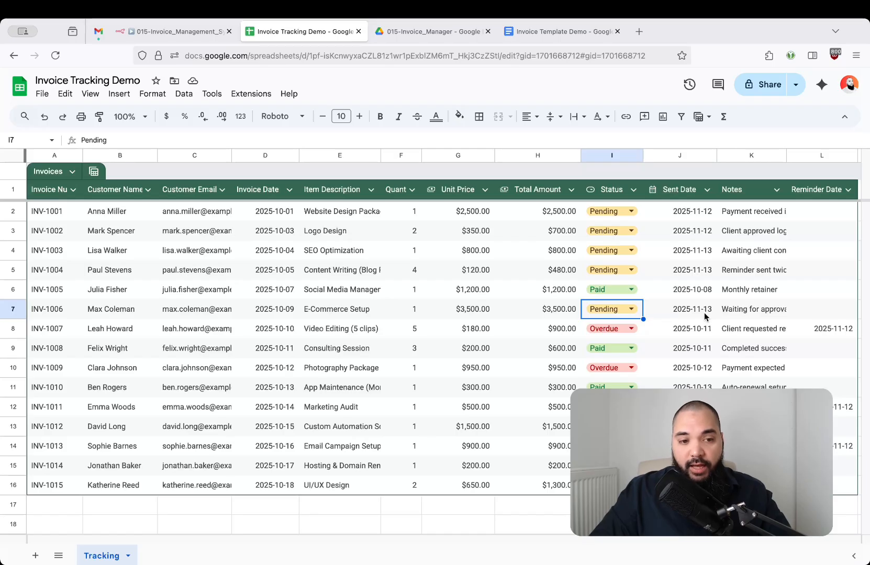
Switch to Gmail, open the received Invoice email and examine its arrival time, greeting and message text.
{"action": "left_click", "coordinate": [99, 35]}
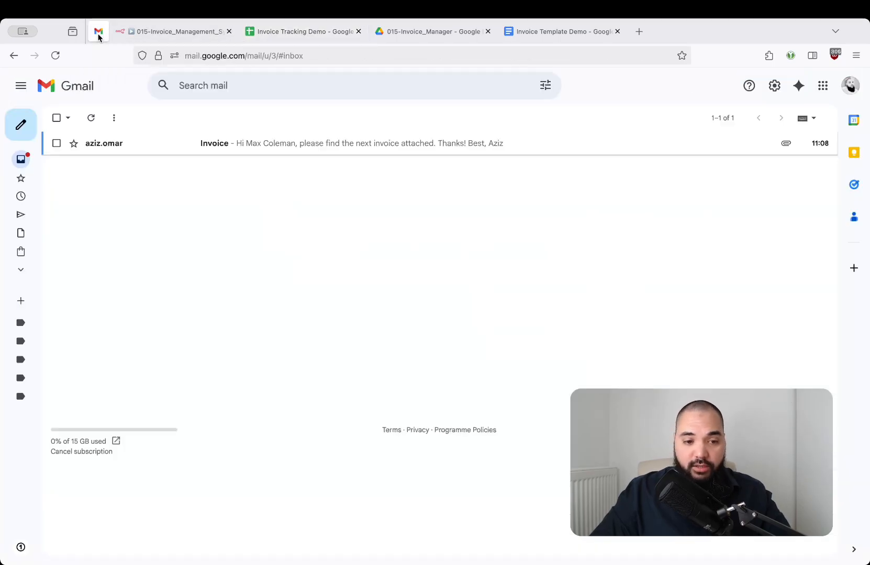
{"action": "left_click", "coordinate": [318, 153]}
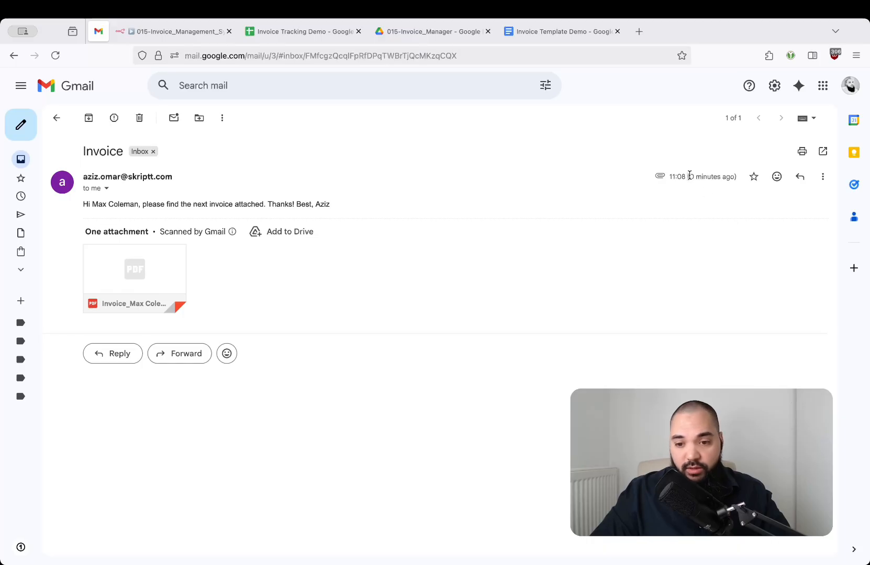
{"action": "left_click_drag", "start_coordinate": [687, 176], "coordinate": [735, 173]}
{"action": "left_click", "coordinate": [403, 250]}
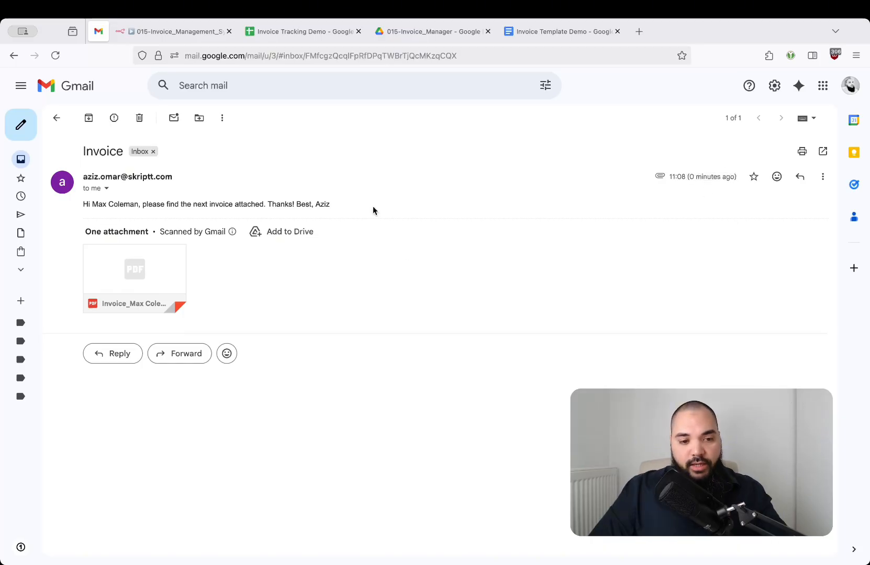
{"action": "left_click_drag", "start_coordinate": [144, 206], "coordinate": [330, 205]}
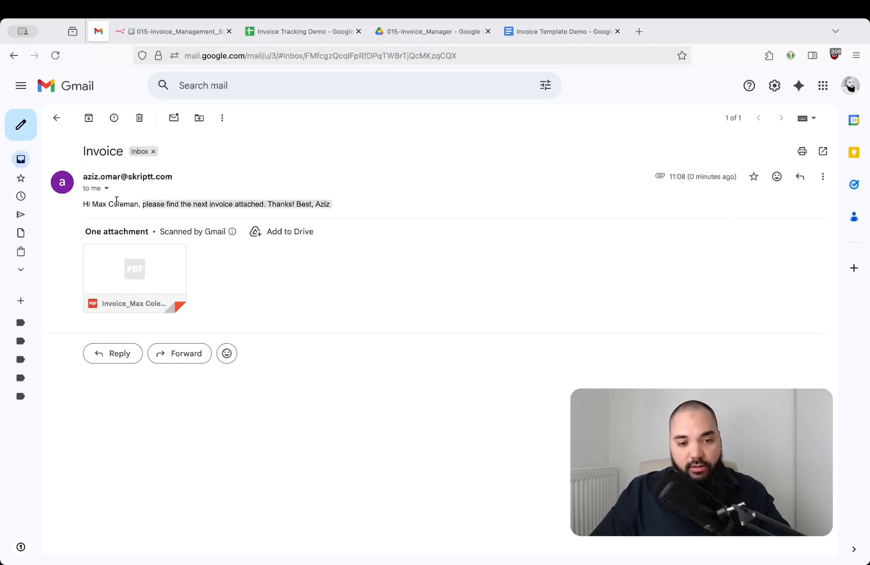
{"action": "left_click_drag", "start_coordinate": [93, 204], "coordinate": [123, 204]}
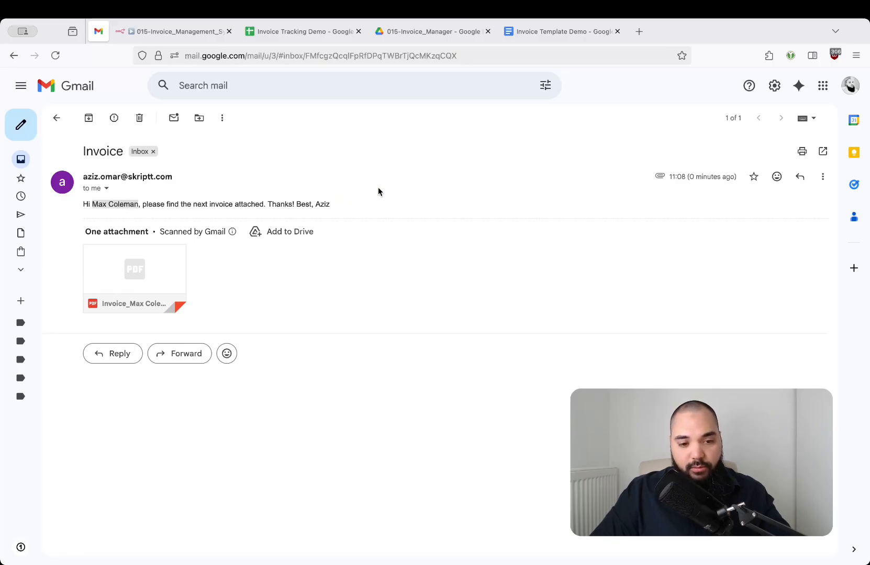
Preview the attached PDF invoice, check the billed-to customer name and close the preview.
{"action": "left_click", "coordinate": [132, 273]}
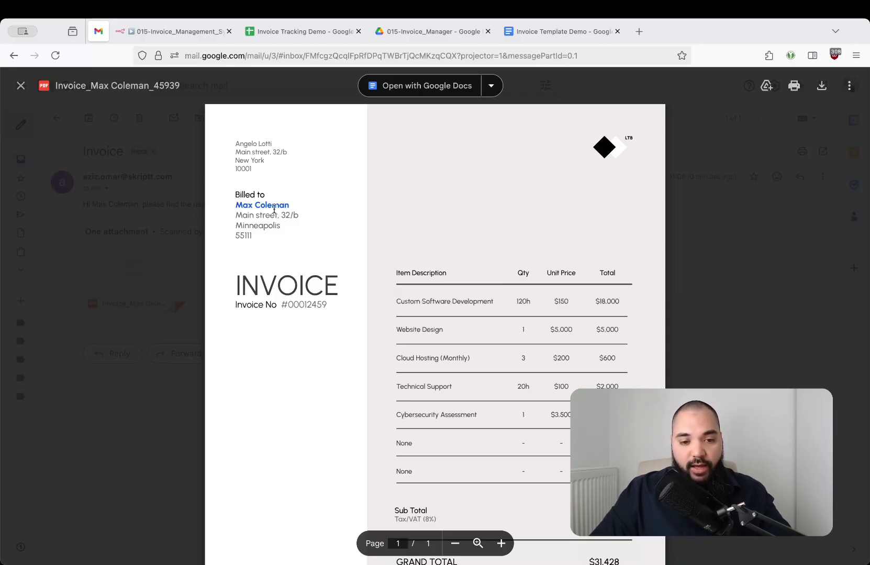
{"action": "double_click", "coordinate": [239, 204]}
{"action": "left_click_drag", "start_coordinate": [239, 204], "coordinate": [297, 204]}
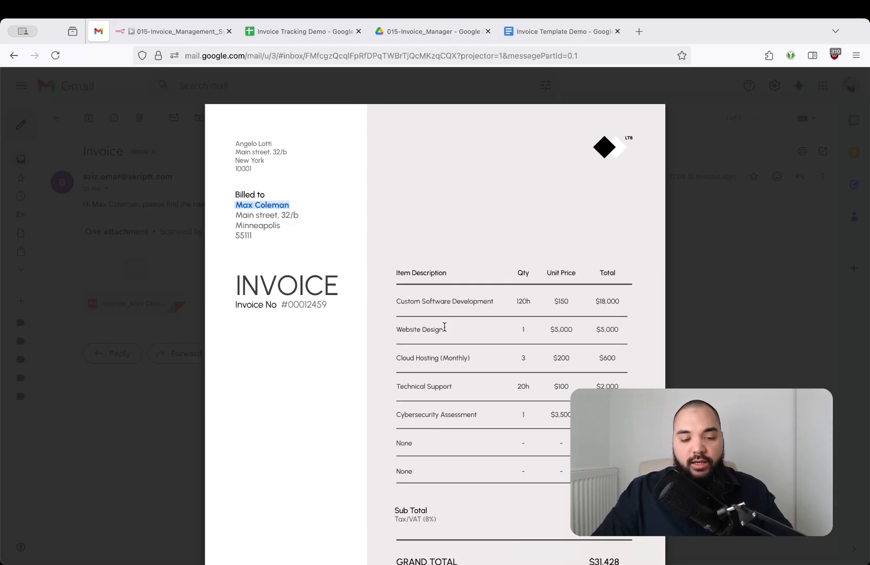
{"action": "left_click", "coordinate": [692, 331]}
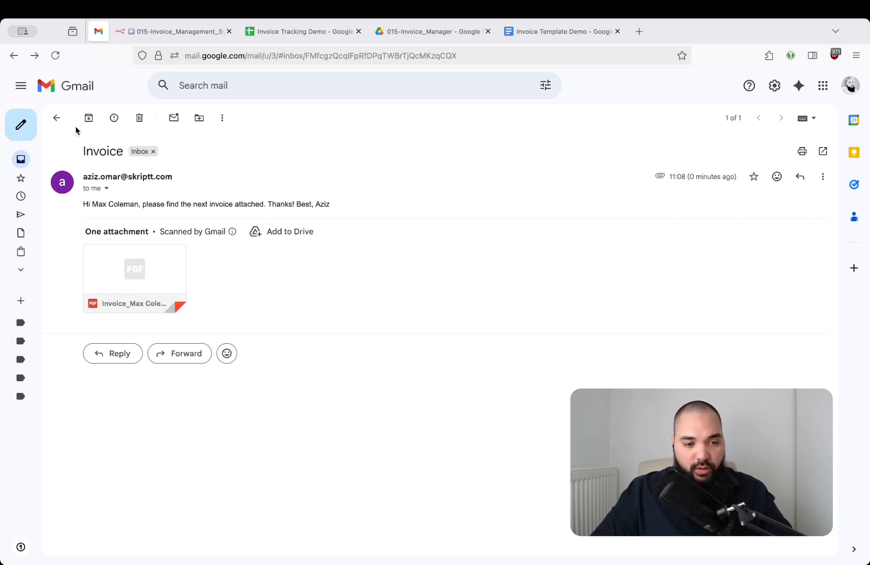
Switch to the n8n workflow and add a Google Sheets trigger for rows added or updated as its first step.
{"action": "key", "text": "ctrl+Tab"}
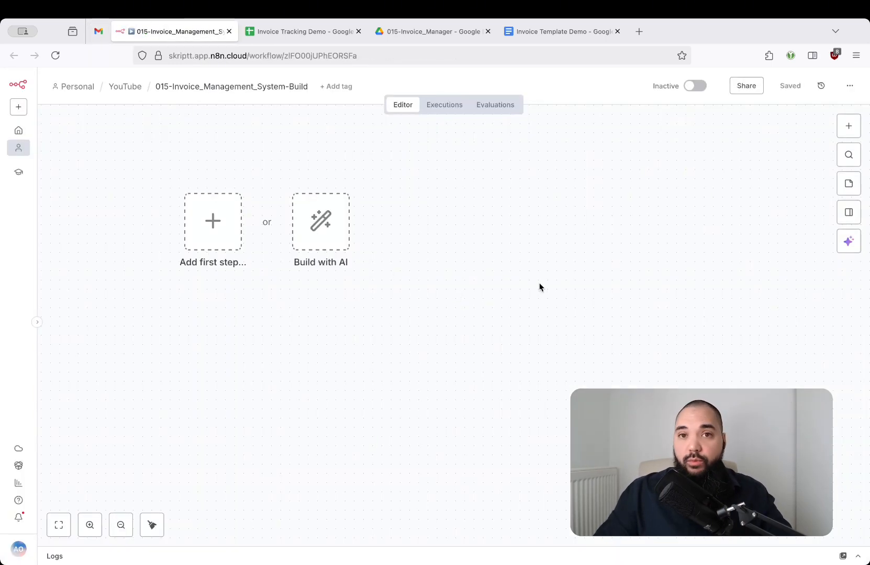
{"action": "left_click", "coordinate": [310, 29]}
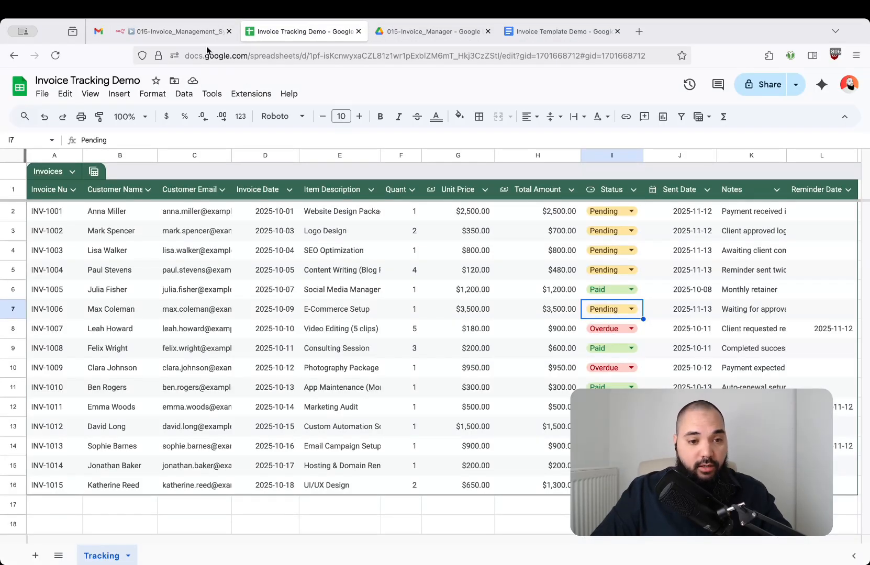
{"action": "left_click", "coordinate": [187, 32]}
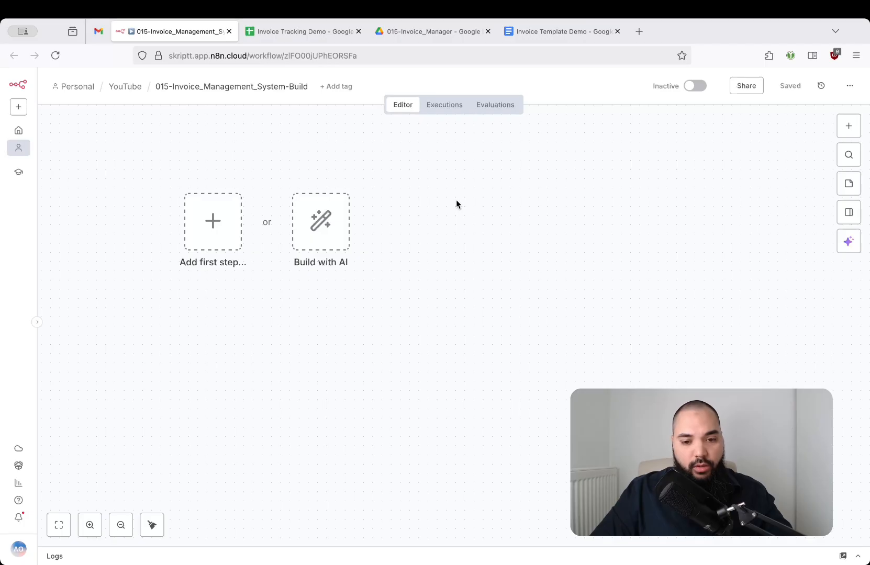
{"action": "key", "text": "super+Tab"}
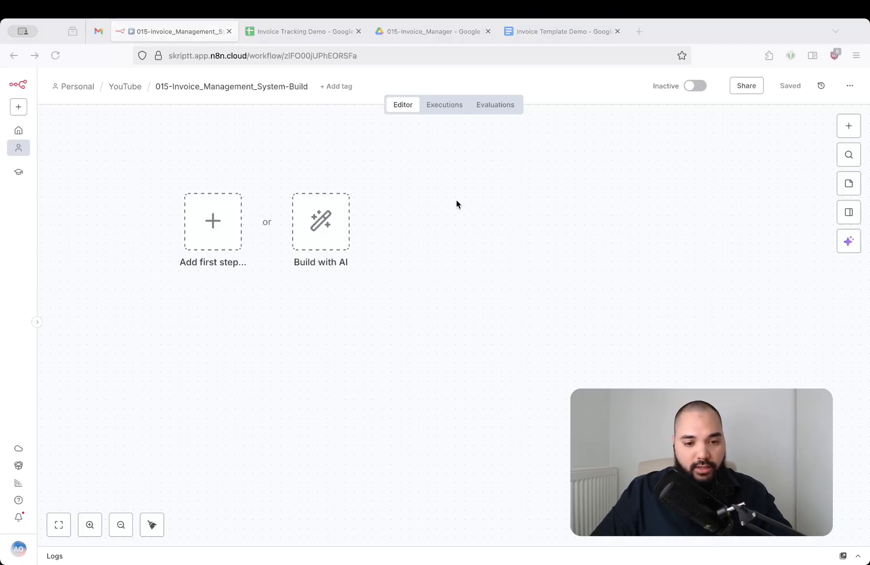
{"action": "left_click", "coordinate": [411, 153]}
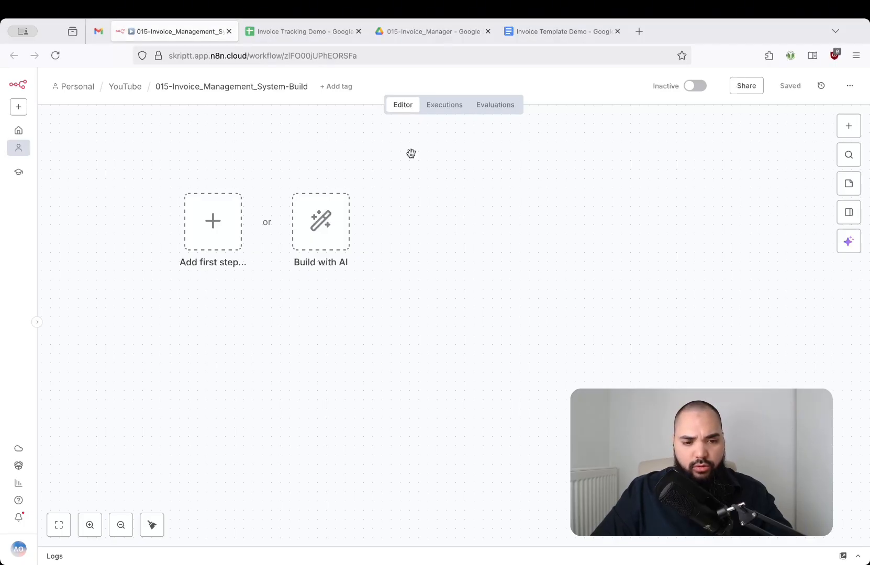
{"action": "left_click", "coordinate": [230, 228]}
{"action": "type", "text": "she"}
{"action": "key", "text": "Return"}
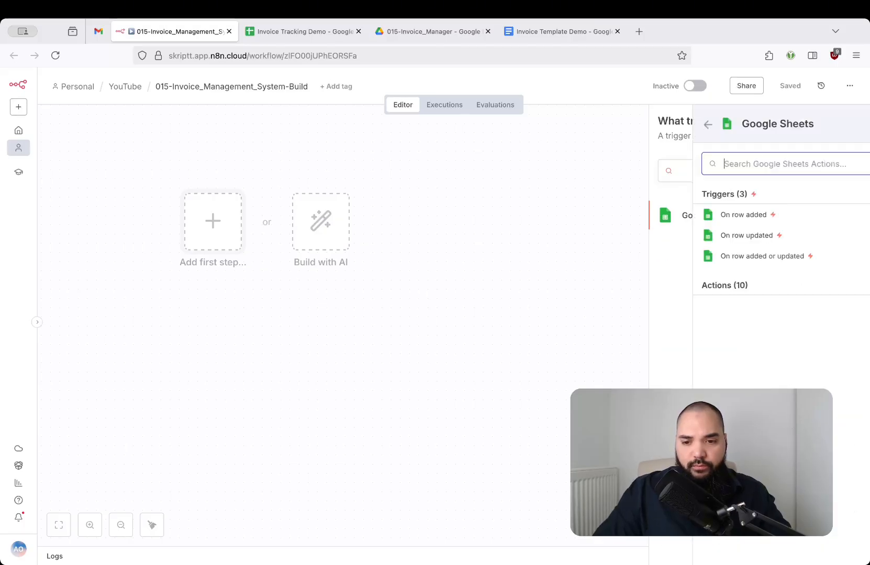
{"action": "left_click", "coordinate": [755, 260]}
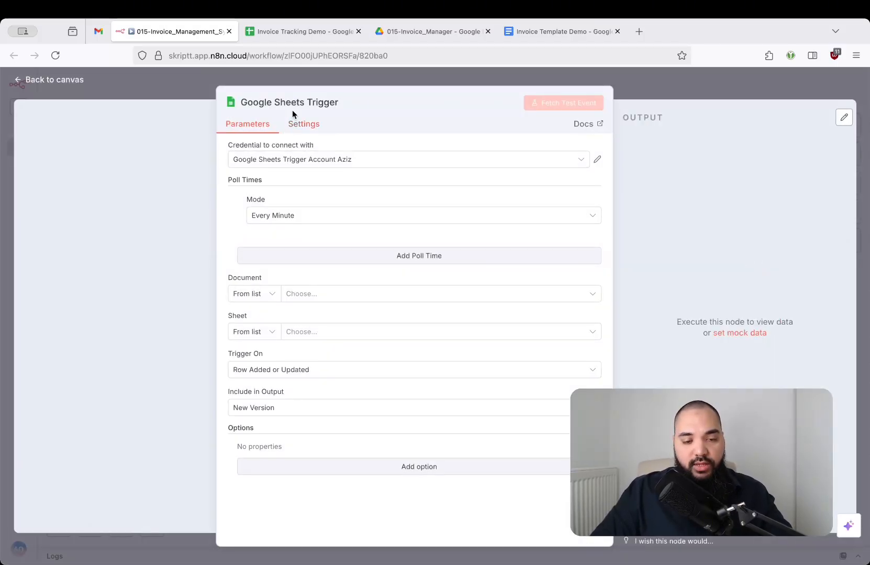
Point the Google Sheets trigger at the Invoice Tracking Demo document and its Tracking sheet.
{"action": "left_click", "coordinate": [288, 32]}
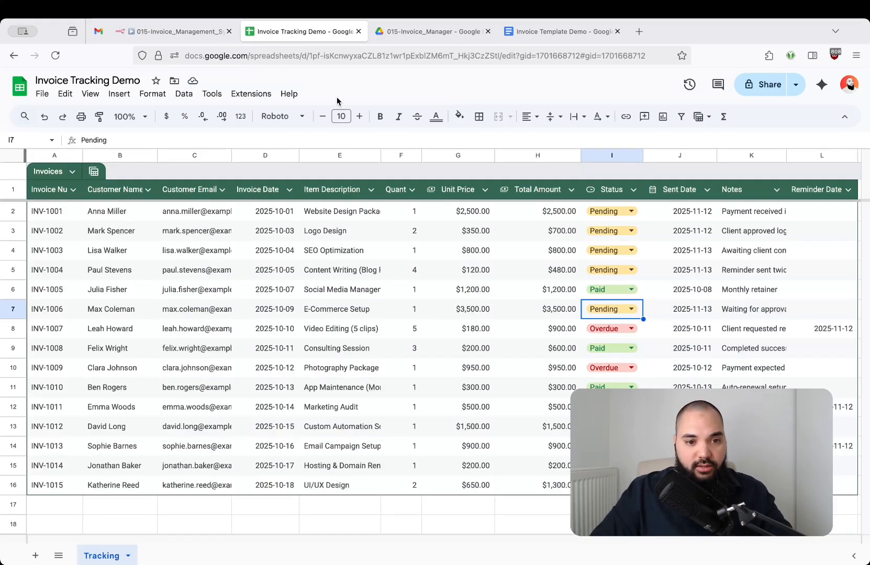
{"action": "left_click", "coordinate": [201, 30]}
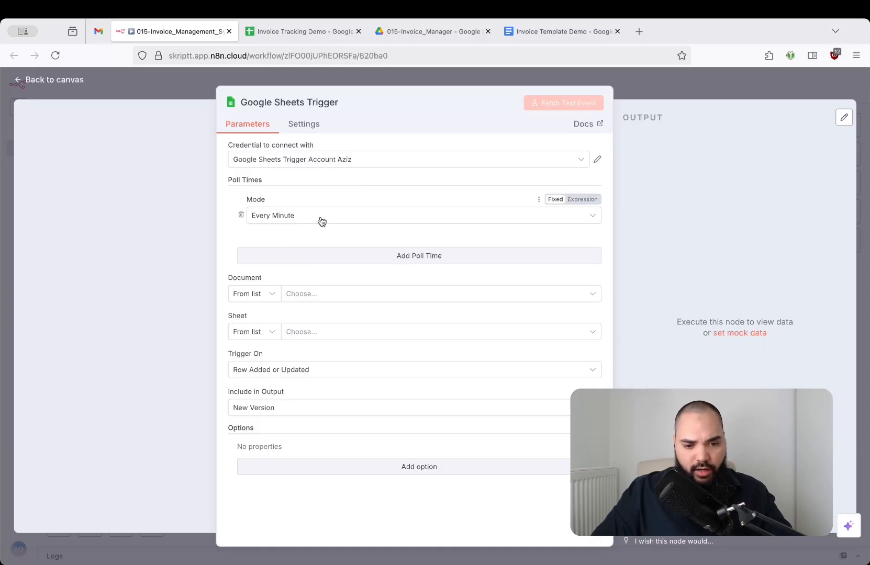
{"action": "left_click", "coordinate": [439, 293]}
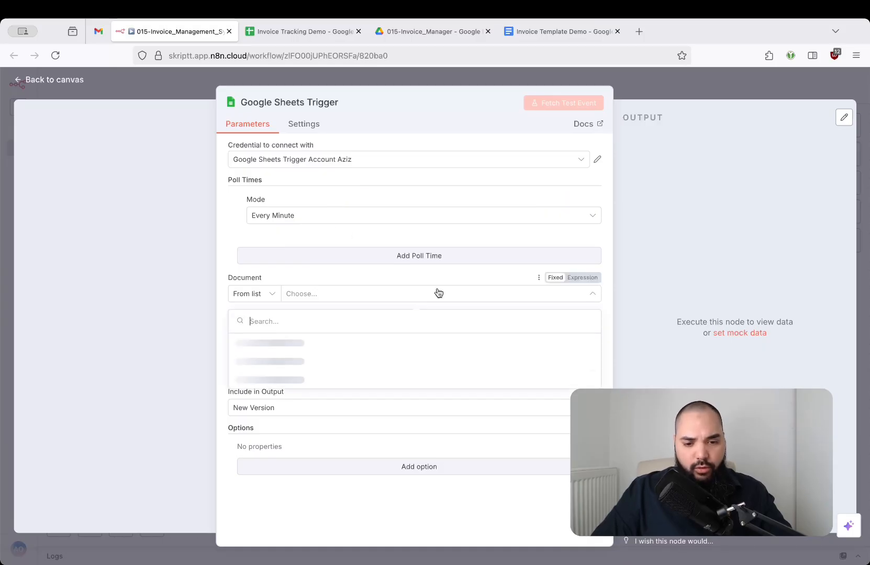
{"action": "left_click", "coordinate": [457, 347]}
{"action": "left_click", "coordinate": [283, 33]}
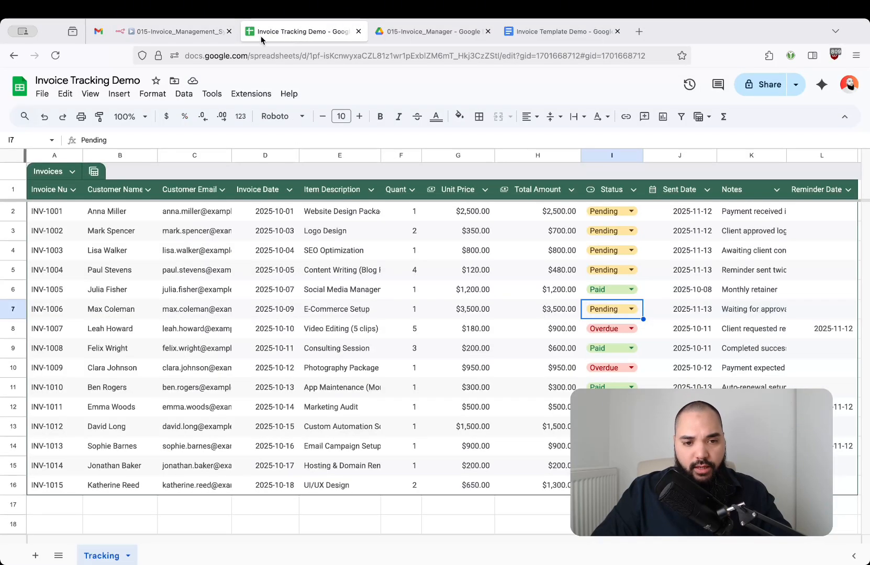
{"action": "left_click", "coordinate": [197, 34]}
{"action": "left_click", "coordinate": [420, 343]}
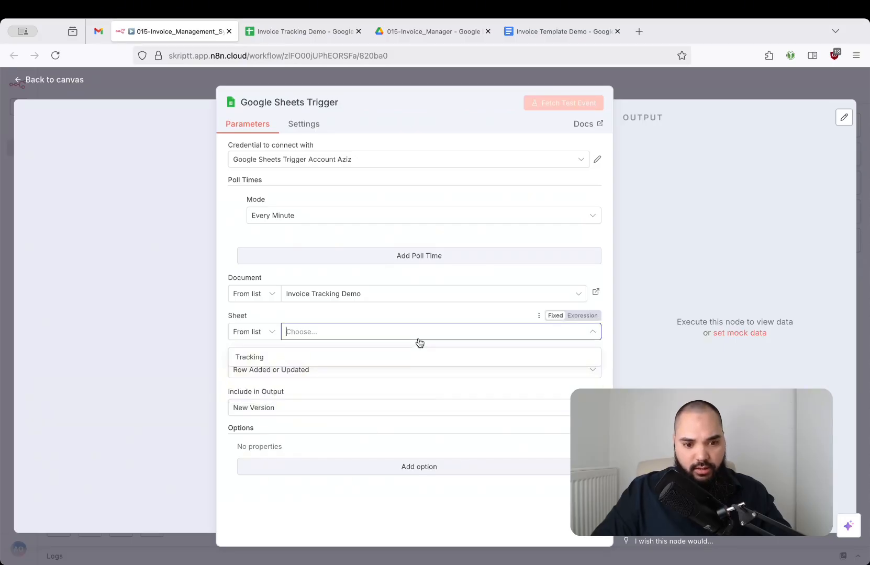
{"action": "left_click", "coordinate": [420, 353]}
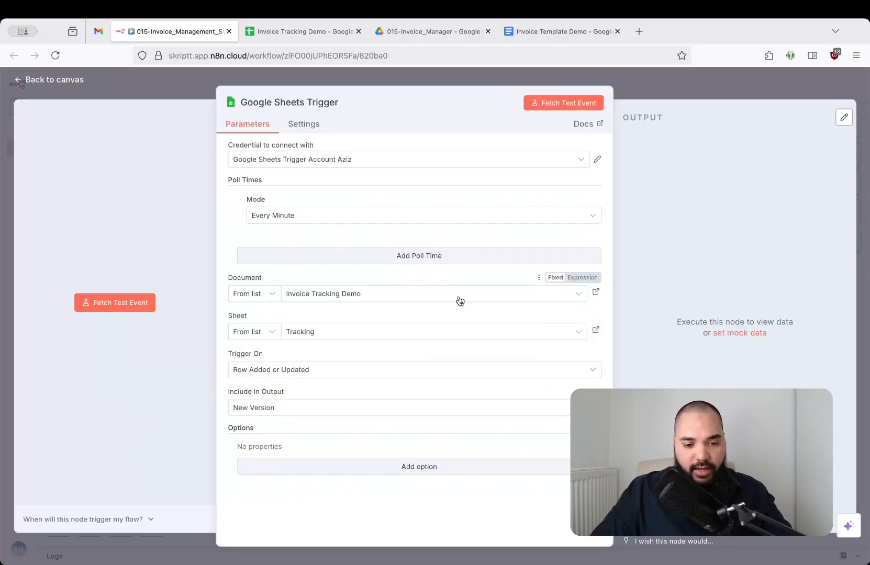
{"action": "key", "text": "Escape"}
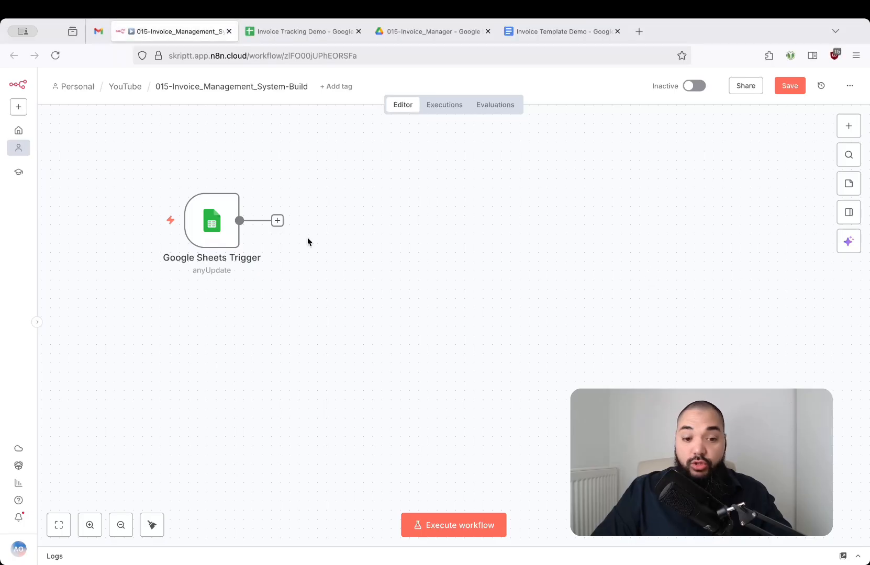
Add an If node after the Google Sheets trigger, and save and execute the workflow.
{"action": "left_click", "coordinate": [277, 220]}
{"action": "type", "text": "if"}
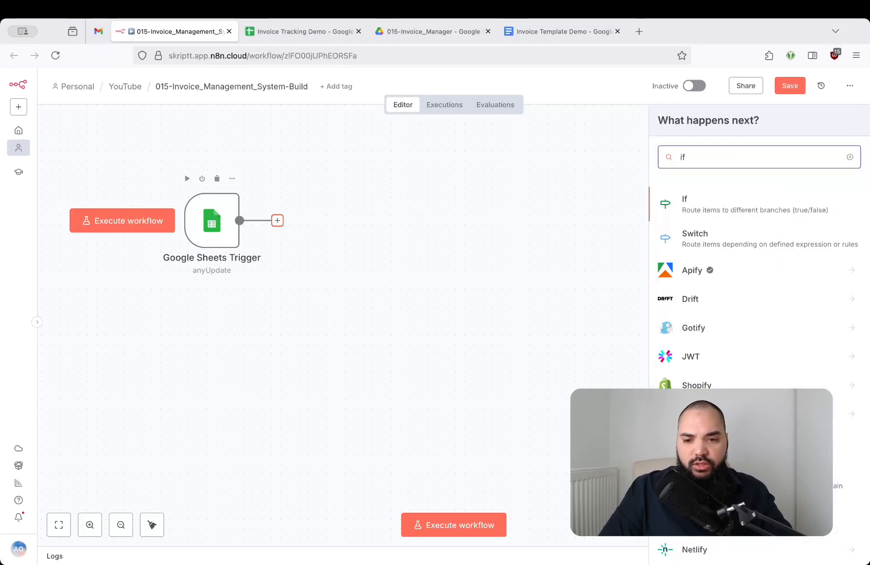
{"action": "key", "text": "Return"}
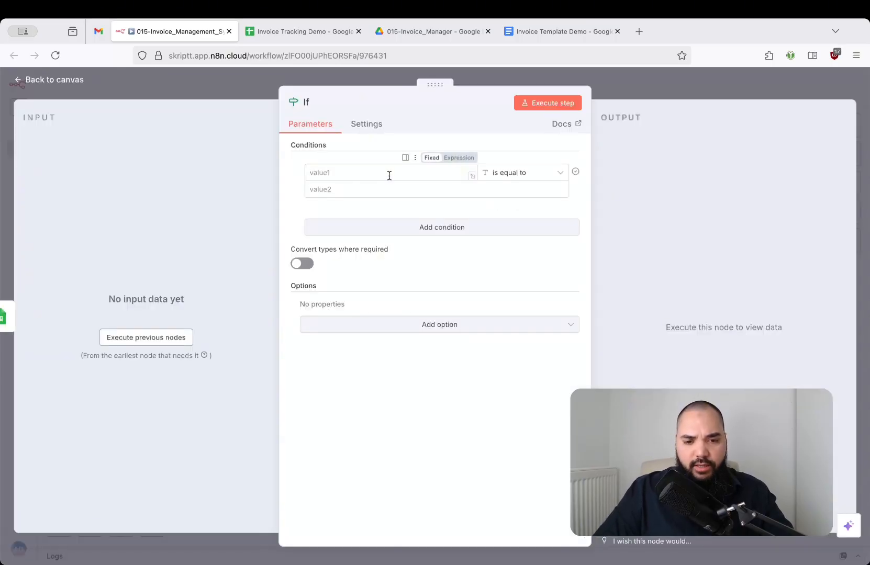
{"action": "left_click", "coordinate": [263, 82]}
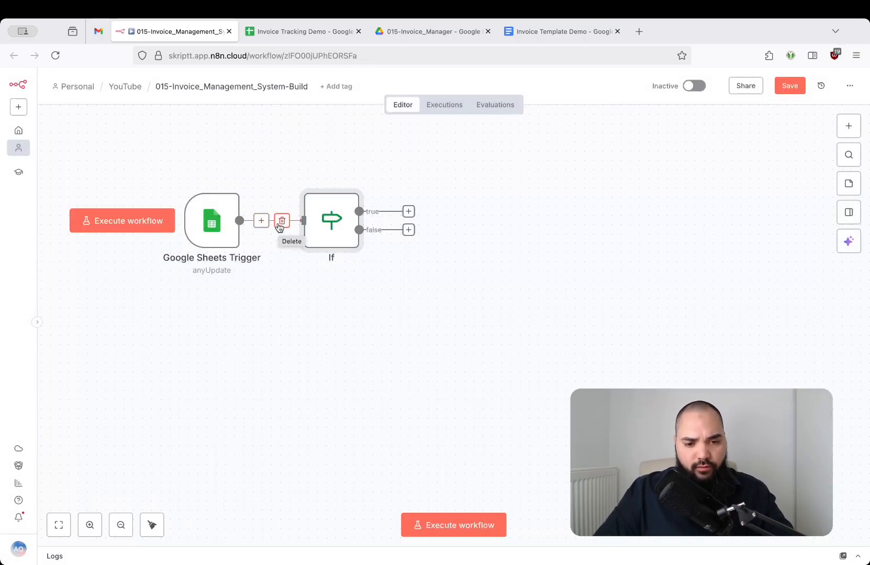
{"action": "left_click", "coordinate": [789, 86]}
{"action": "key", "text": "super+Return"}
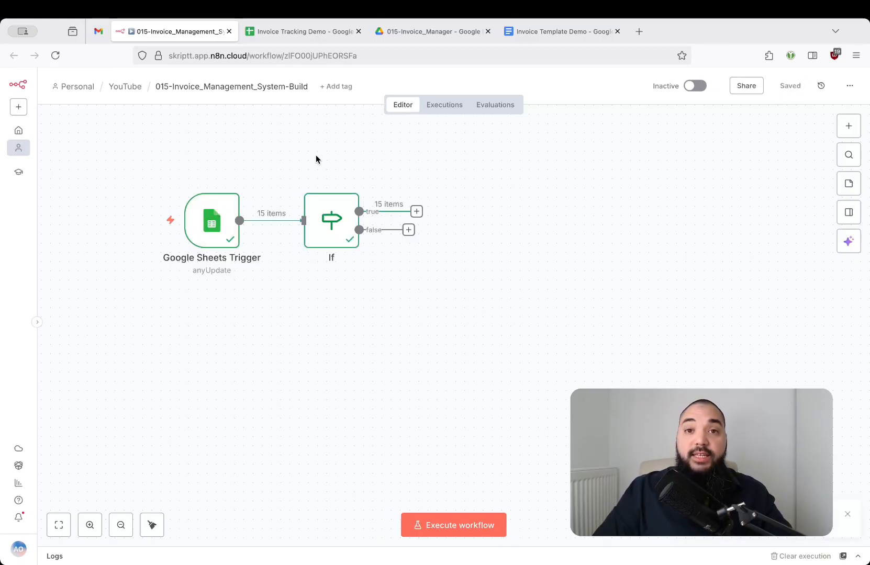
Set the If node's condition so the incoming Status field is equal to the string Ready.
{"action": "double_click", "coordinate": [325, 222]}
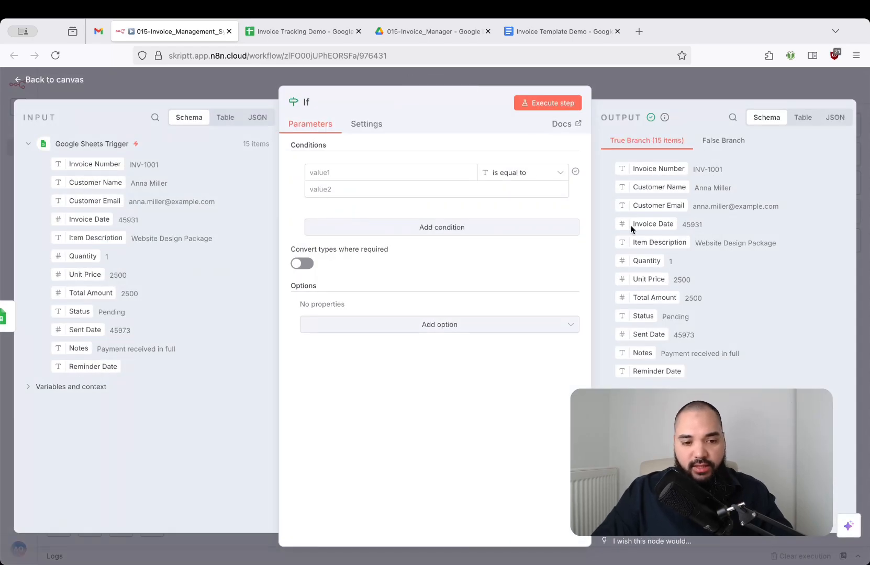
{"action": "left_click", "coordinate": [299, 32]}
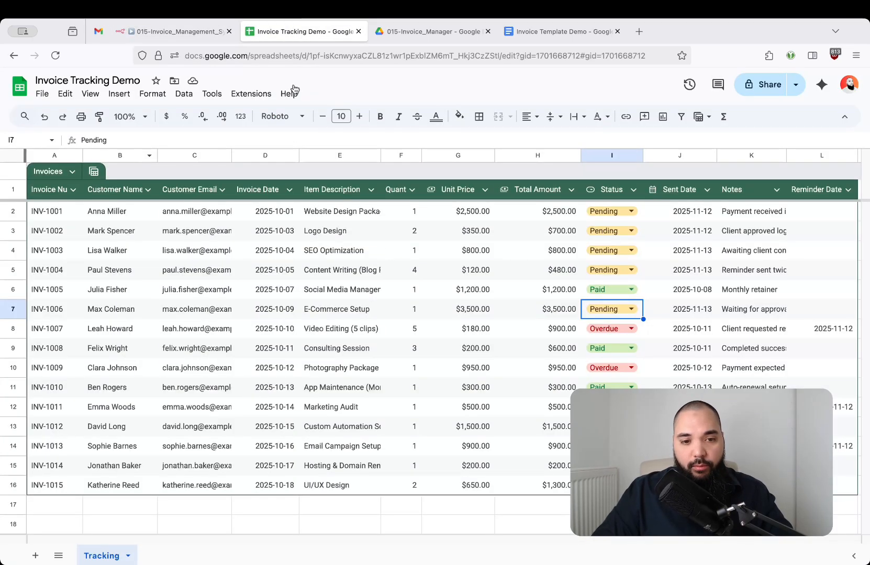
{"action": "left_click", "coordinate": [194, 32]}
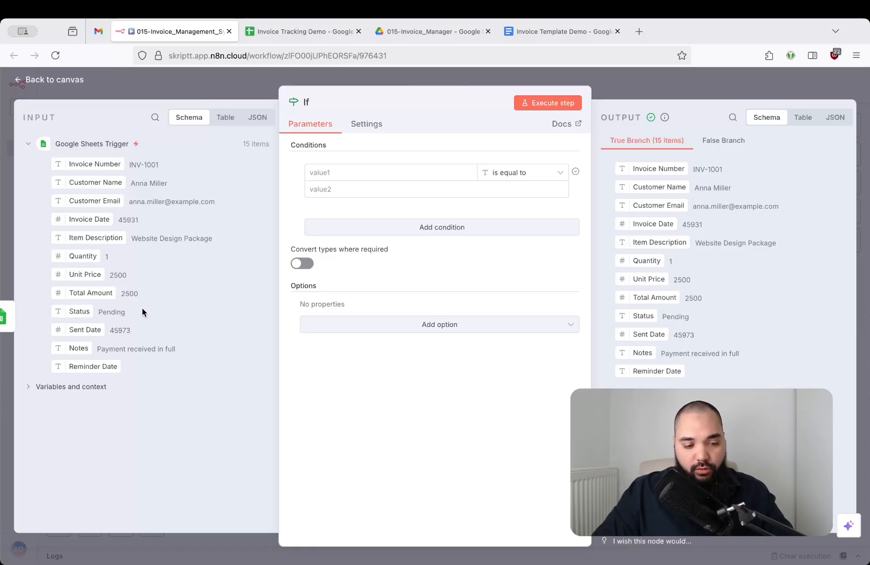
{"action": "left_click_drag", "start_coordinate": [72, 313], "coordinate": [383, 176]}
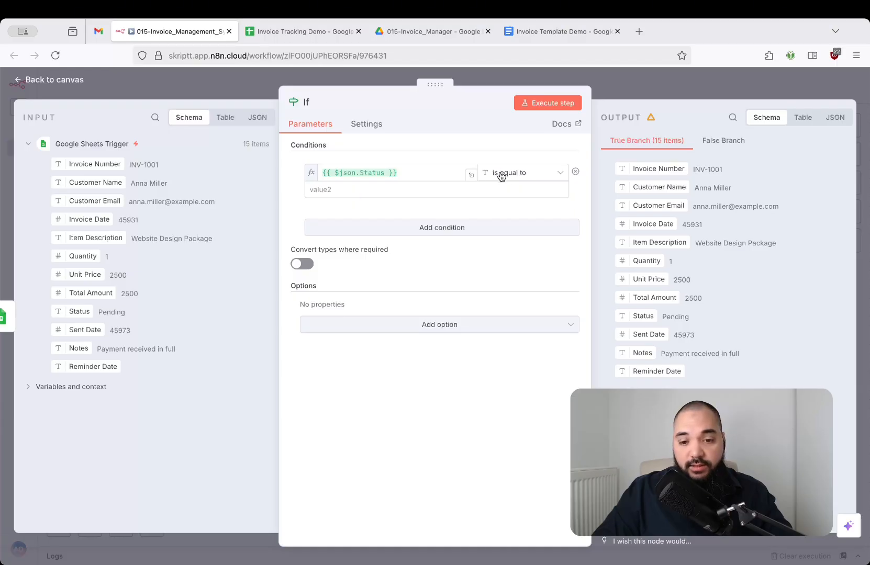
{"action": "left_click", "coordinate": [536, 174]}
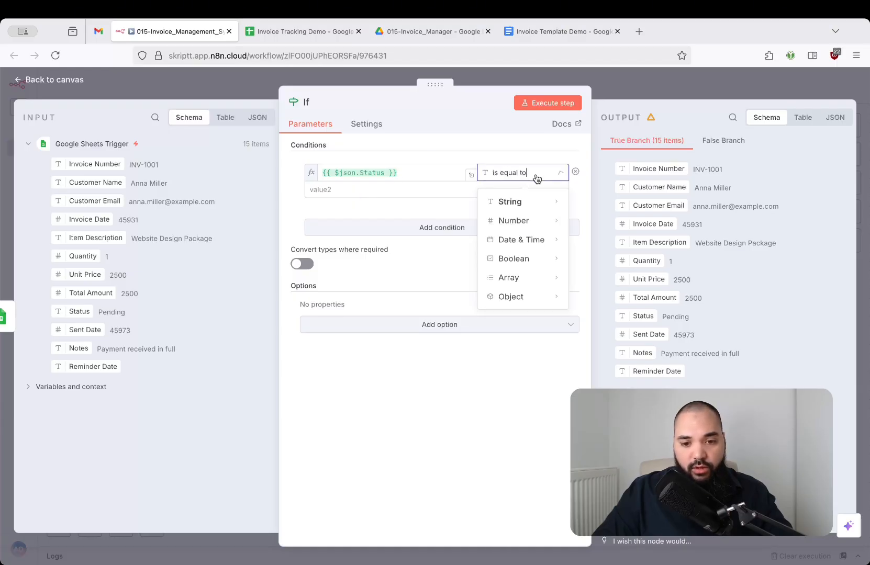
{"action": "mouse_move", "coordinate": [498, 202]}
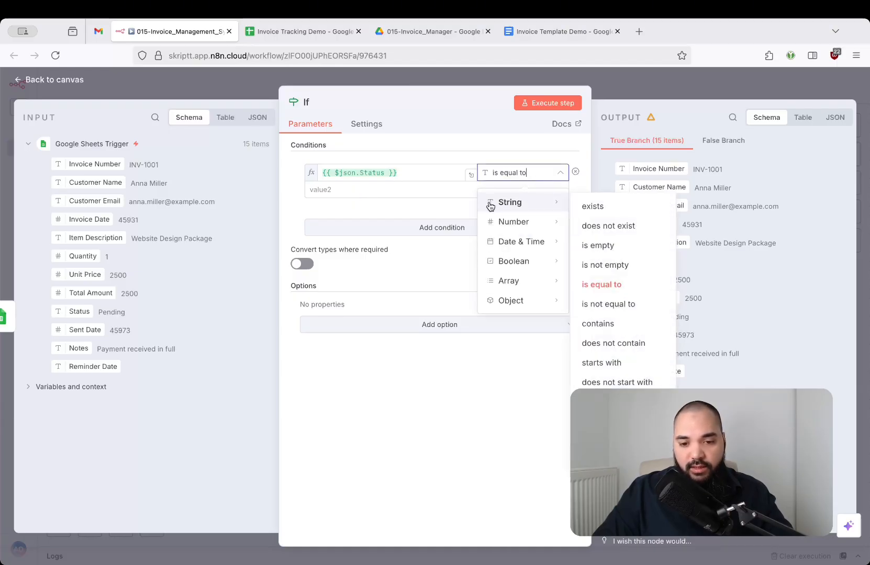
{"action": "left_click", "coordinate": [444, 190]}
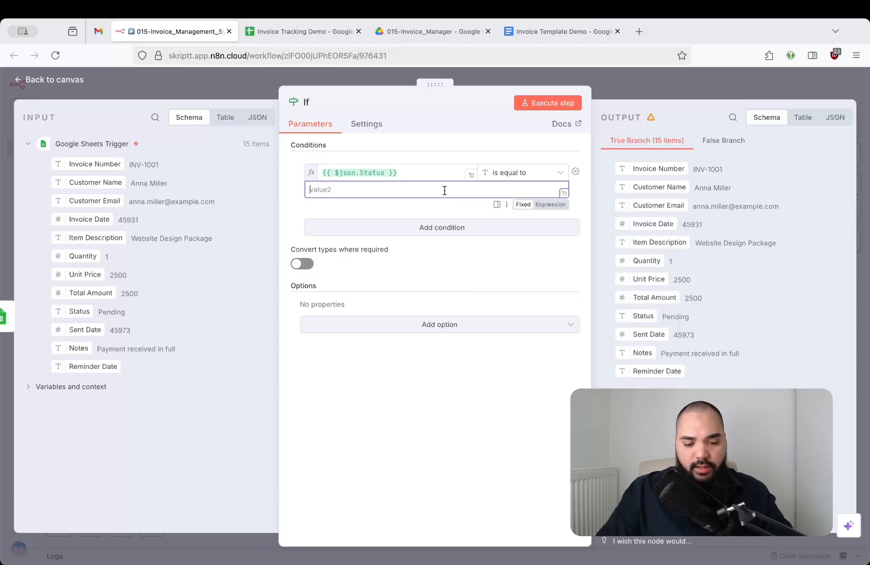
{"action": "type", "text": "Ready"}
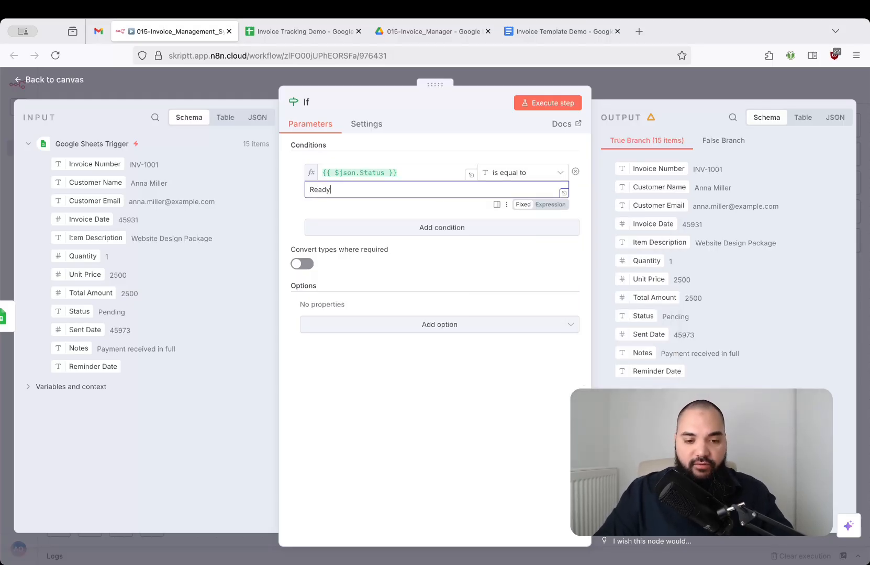
{"action": "left_click", "coordinate": [631, 96]}
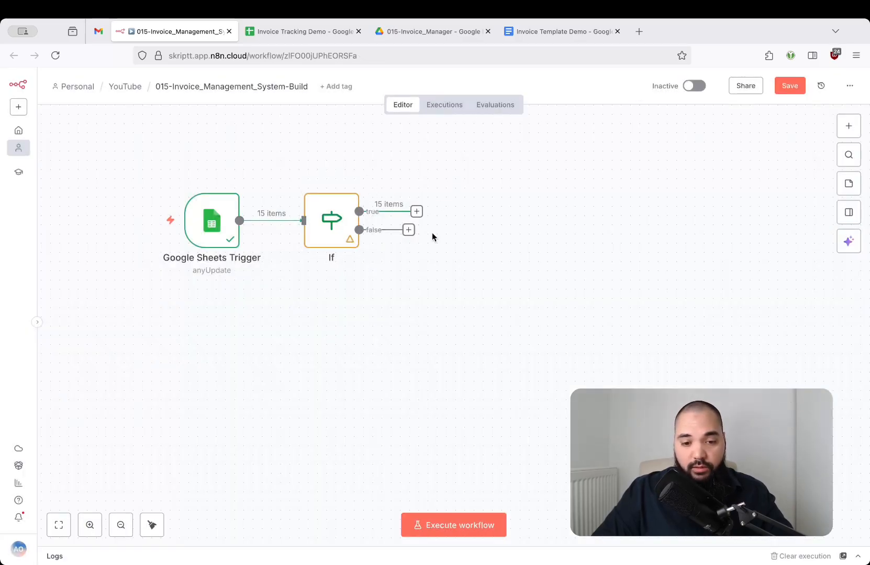
Save the workflow and execute it to test the If node's Ready condition.
{"action": "left_click", "coordinate": [790, 87]}
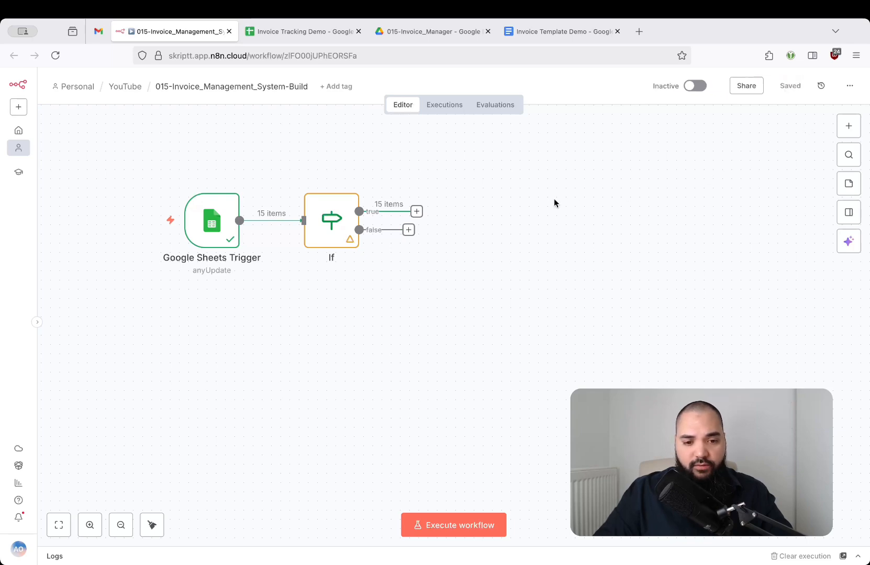
{"action": "key", "text": "super+Return"}
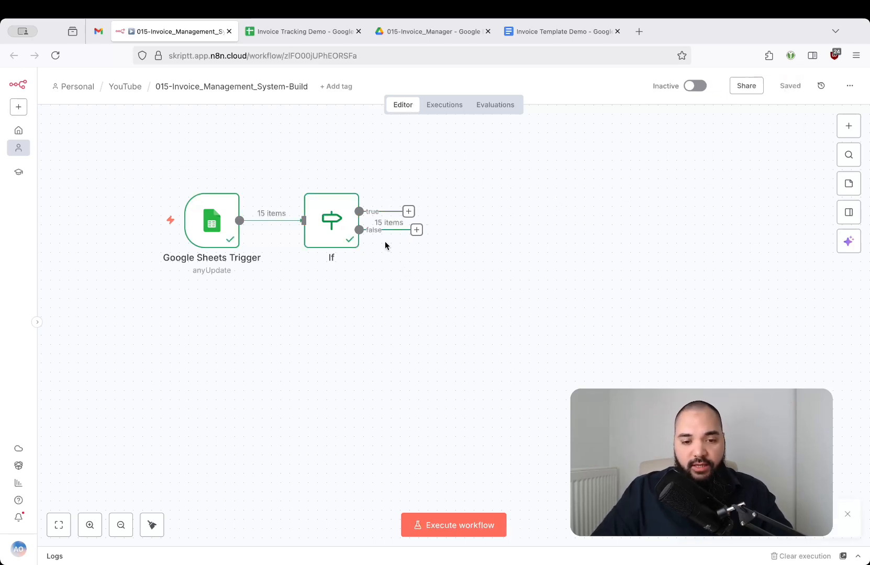
{"action": "scroll", "coordinate": [385, 241], "scroll_direction": "up", "scroll_amount": 3}
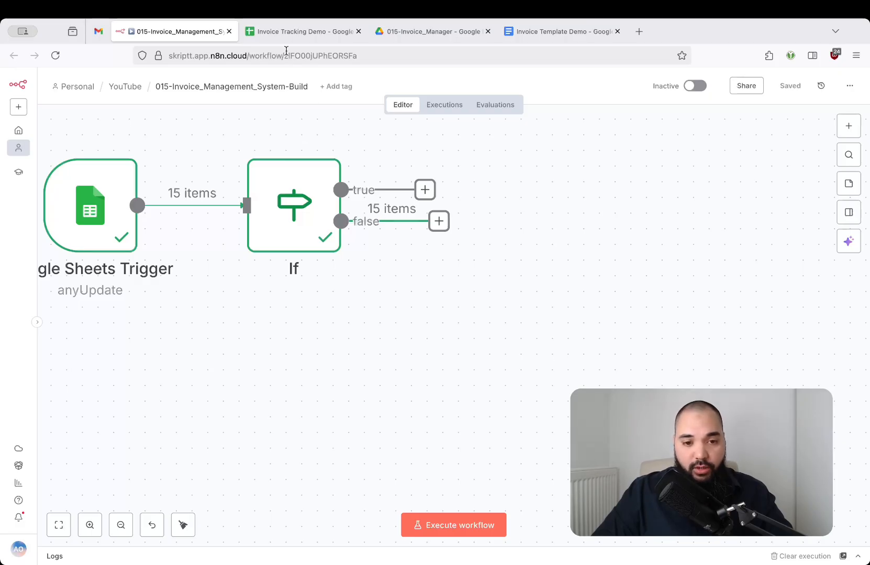
Switch to the Invoice Tracking Demo sheet and set the status in row 6 to Ready.
{"action": "left_click", "coordinate": [299, 32]}
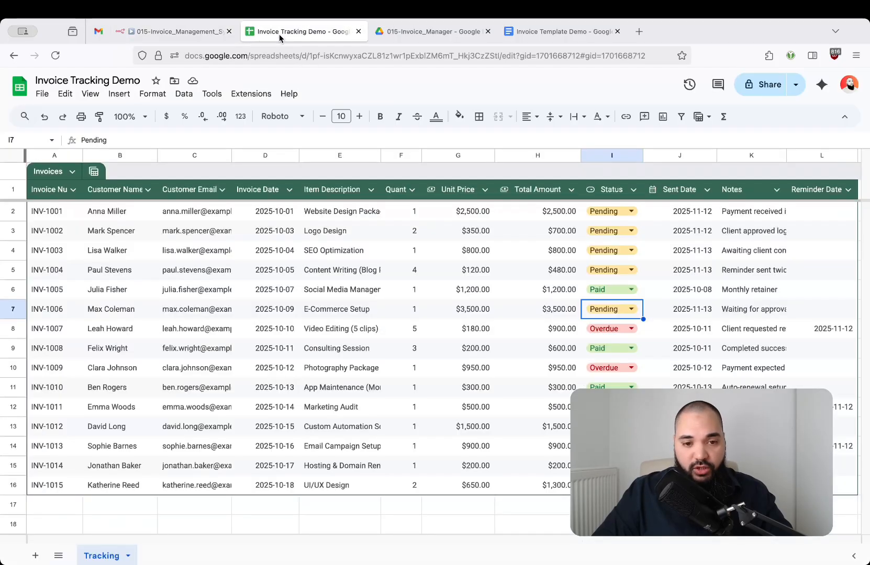
{"action": "double_click", "coordinate": [614, 290]}
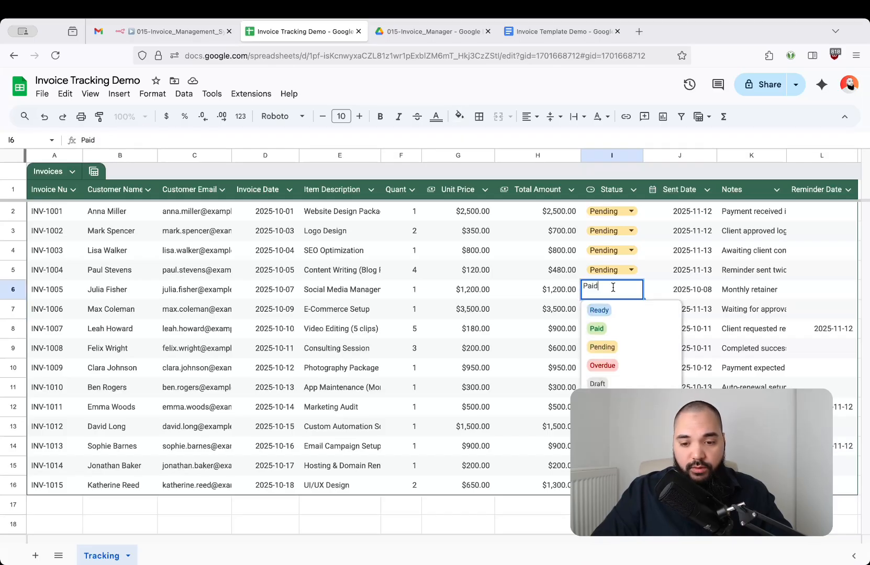
{"action": "left_click", "coordinate": [633, 313]}
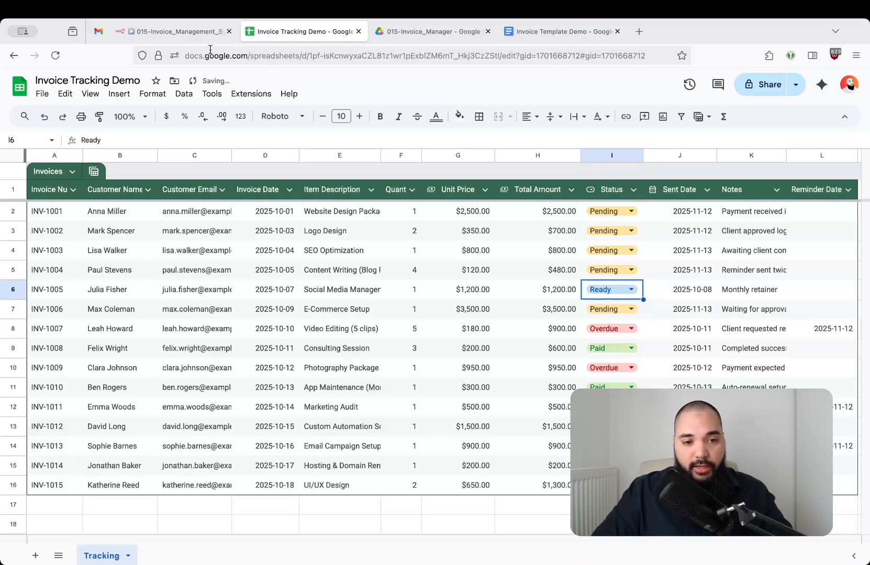
Switch back to the n8n workflow, execute it again and compare the If branches with the Ready row in the tracking sheet.
{"action": "left_click", "coordinate": [194, 36]}
{"action": "key", "text": "1"}
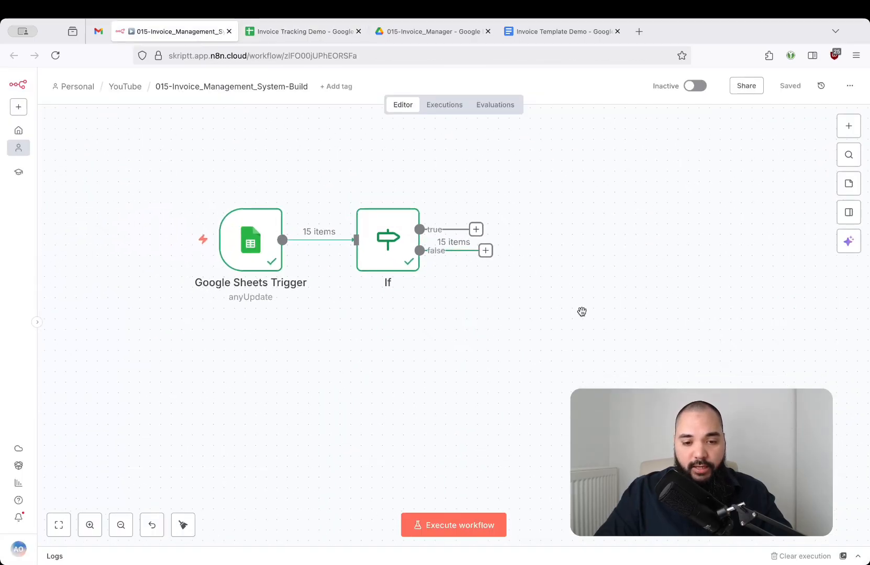
{"action": "key", "text": "ctrl+Return"}
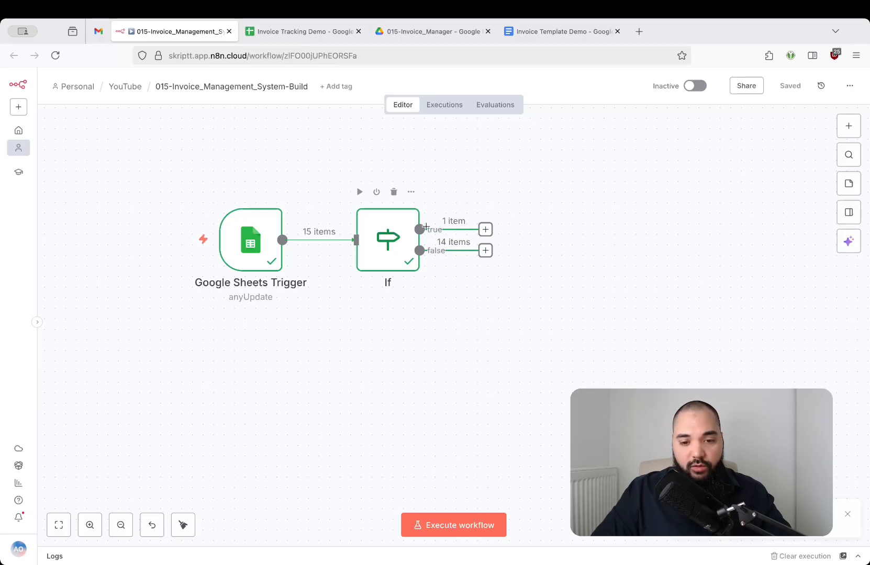
{"action": "left_click", "coordinate": [301, 32]}
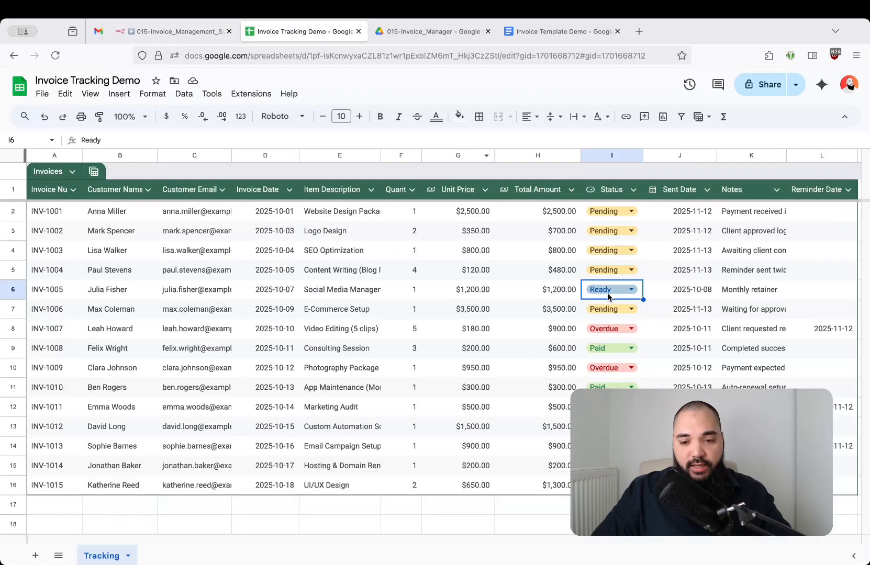
{"action": "left_click", "coordinate": [188, 30]}
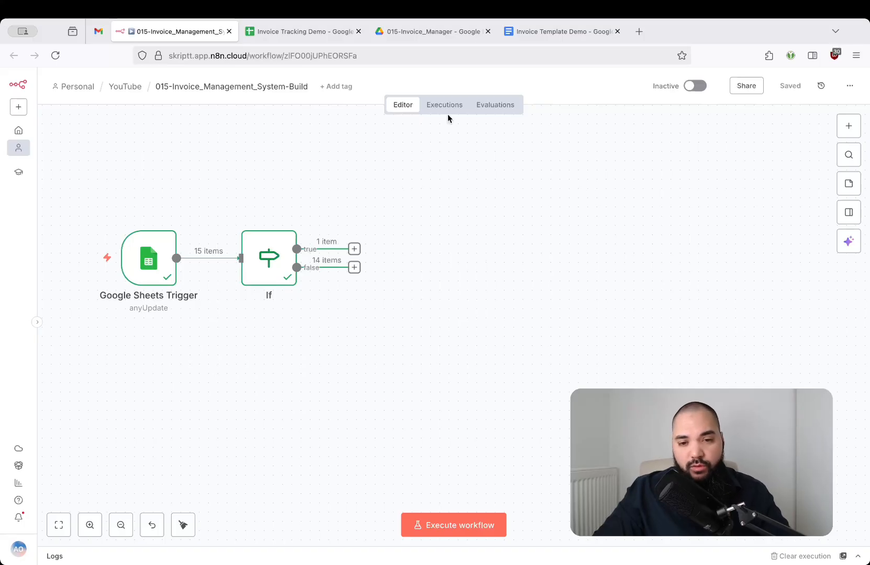
Look at the 015-Invoice_Manager folder in Google Drive and examine the {{clientName}} placeholder in the Invoice Template Demo document.
{"action": "left_click", "coordinate": [430, 34]}
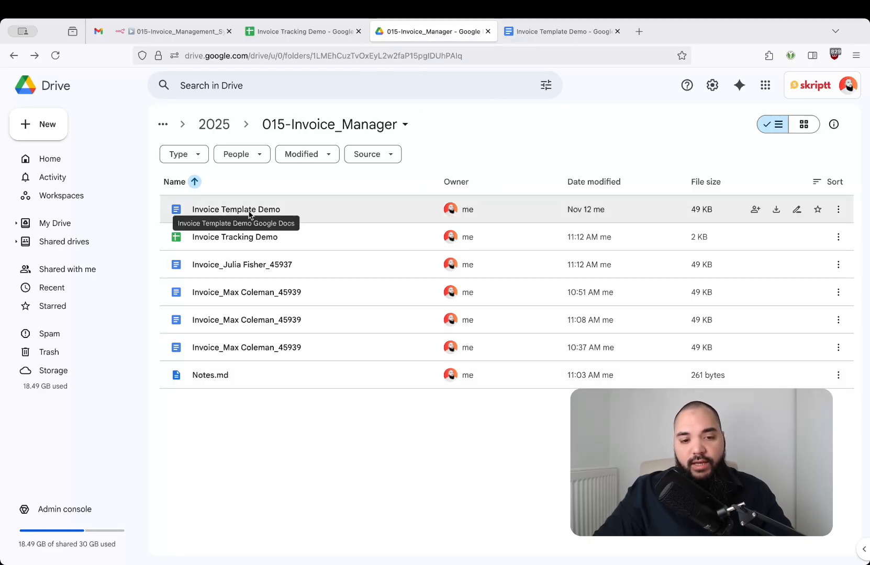
{"action": "left_click", "coordinate": [564, 34]}
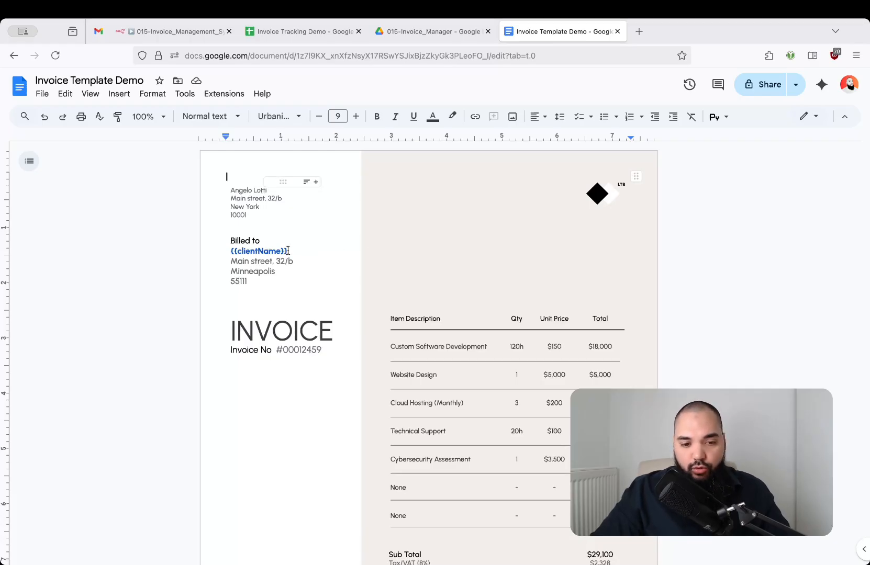
{"action": "left_click_drag", "start_coordinate": [288, 251], "coordinate": [231, 251]}
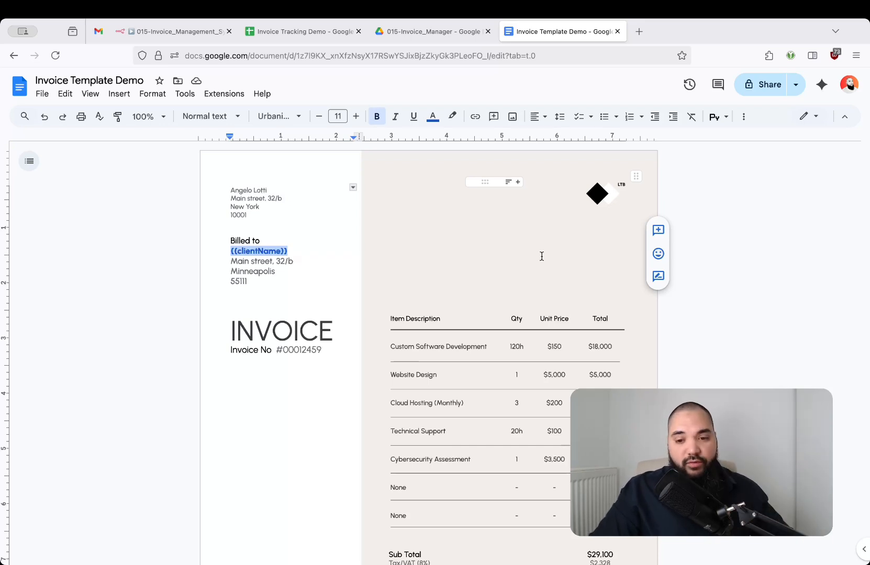
{"action": "key", "text": "super+plus"}
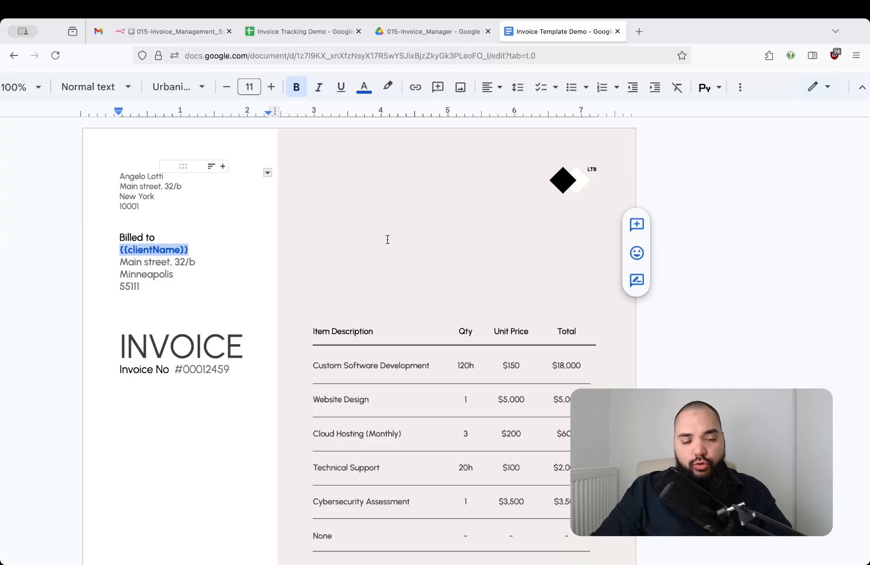
{"action": "left_click", "coordinate": [130, 262]}
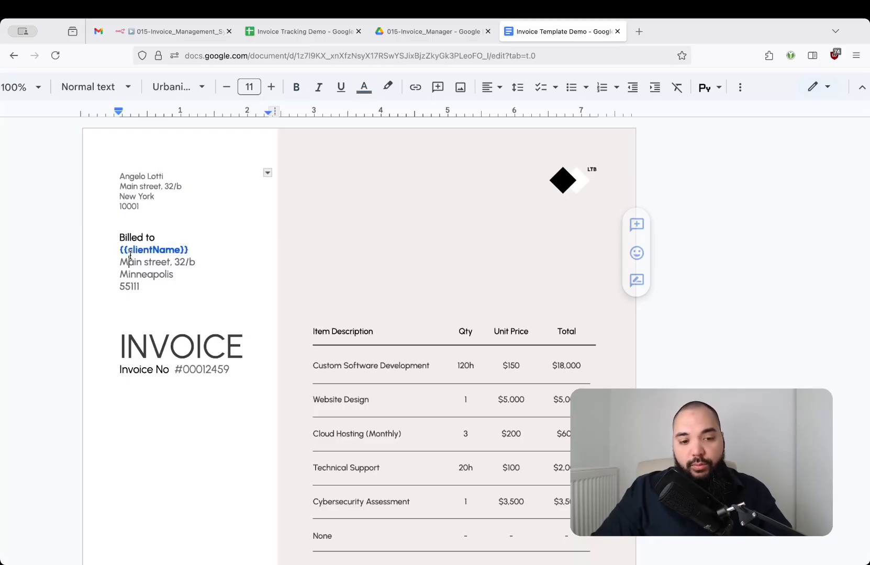
{"action": "left_click_drag", "start_coordinate": [118, 249], "coordinate": [187, 248]}
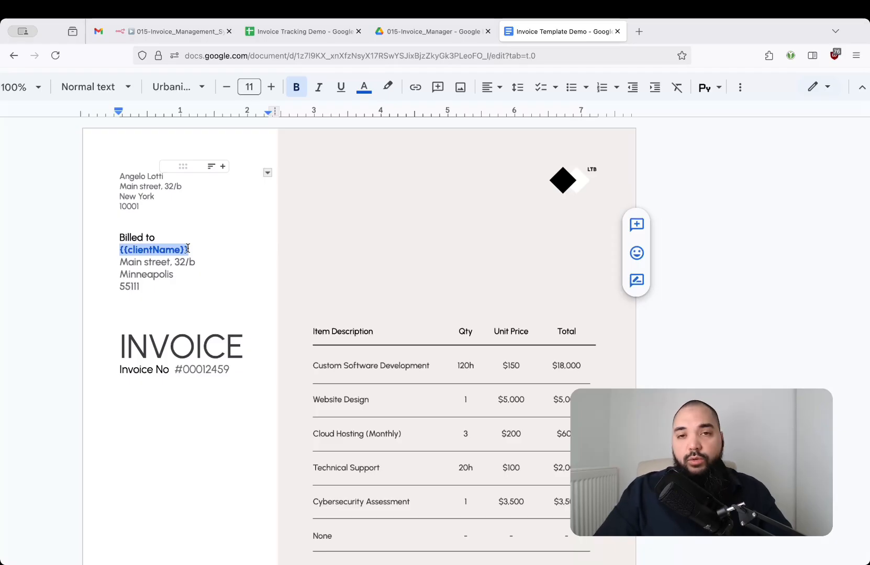
{"action": "double_click", "coordinate": [162, 249]}
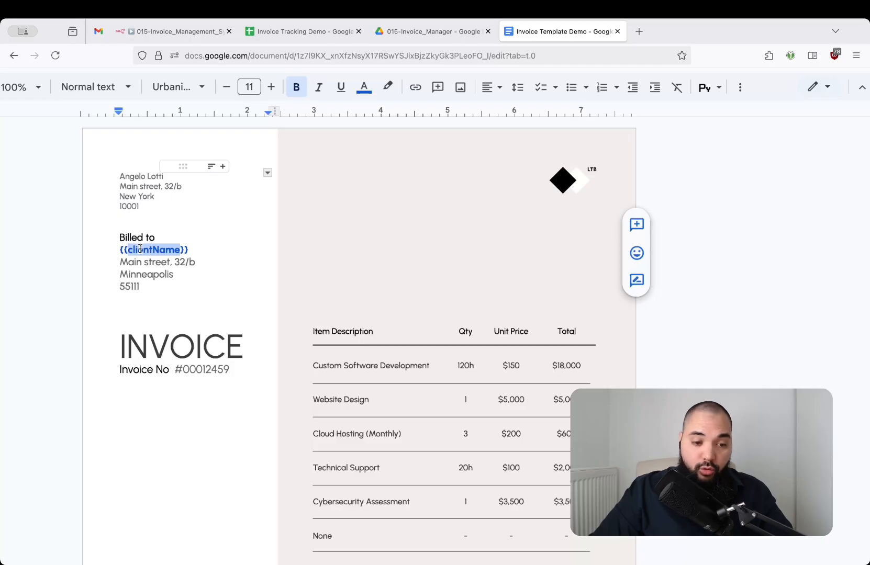
{"action": "left_click_drag", "start_coordinate": [119, 249], "coordinate": [187, 245]}
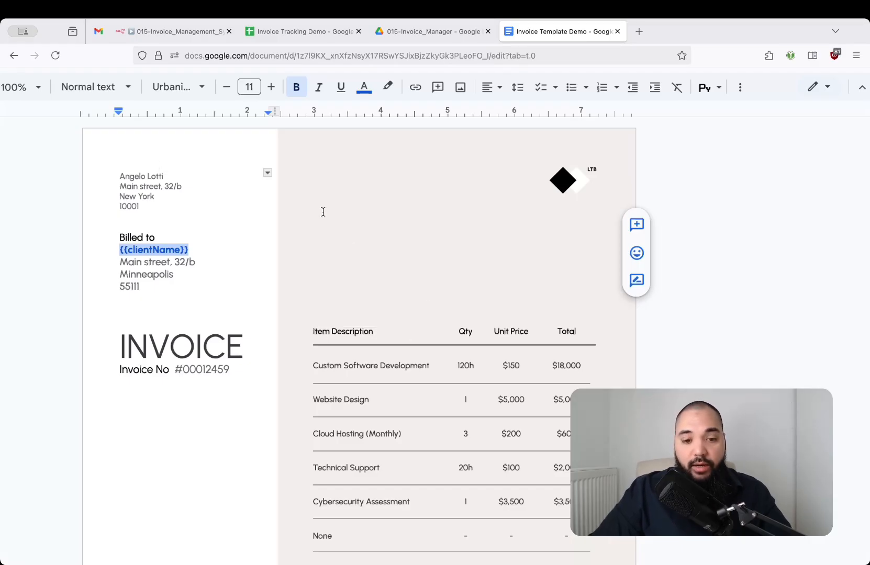
{"action": "key", "text": "ctrl+minus"}
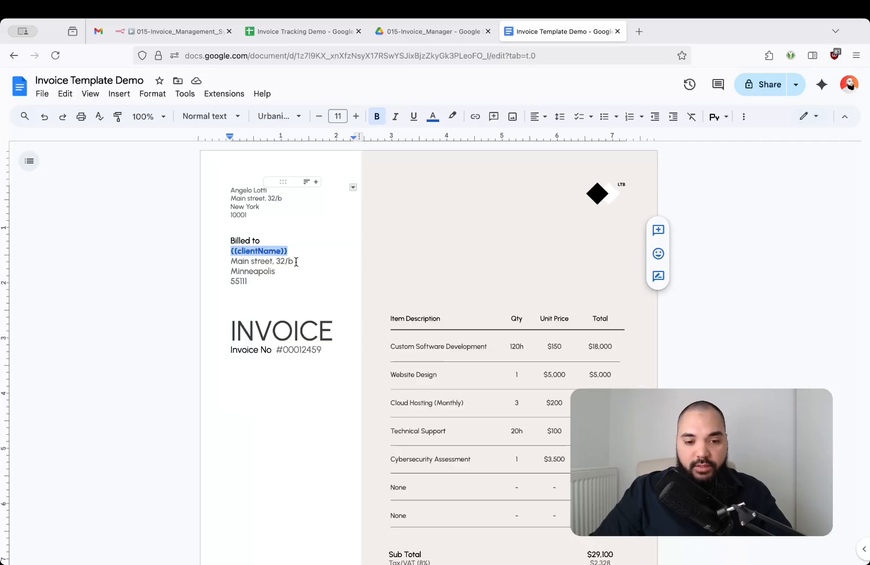
{"action": "left_click", "coordinate": [739, 227]}
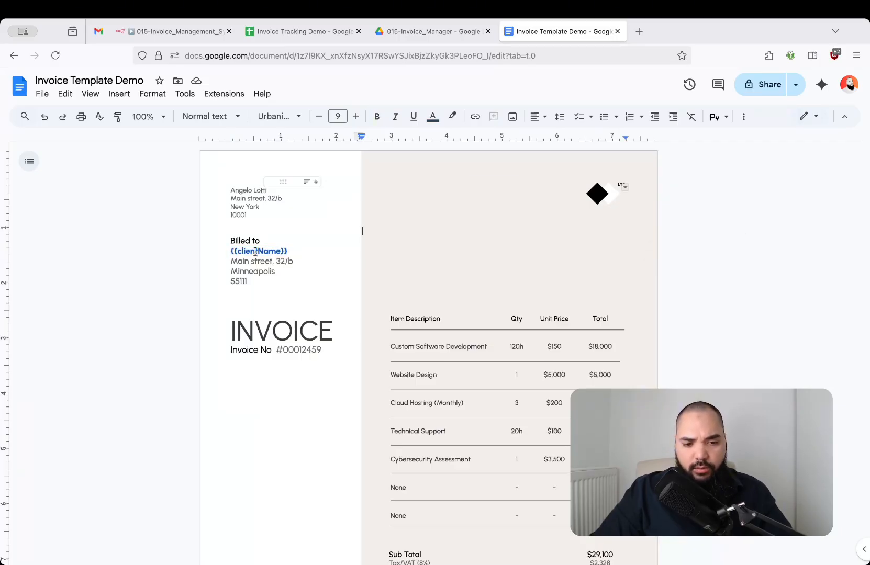
Replace the street address line under Billed to with the placeholder {{clientAddress}}.
{"action": "left_click_drag", "start_coordinate": [230, 261], "coordinate": [294, 261]}
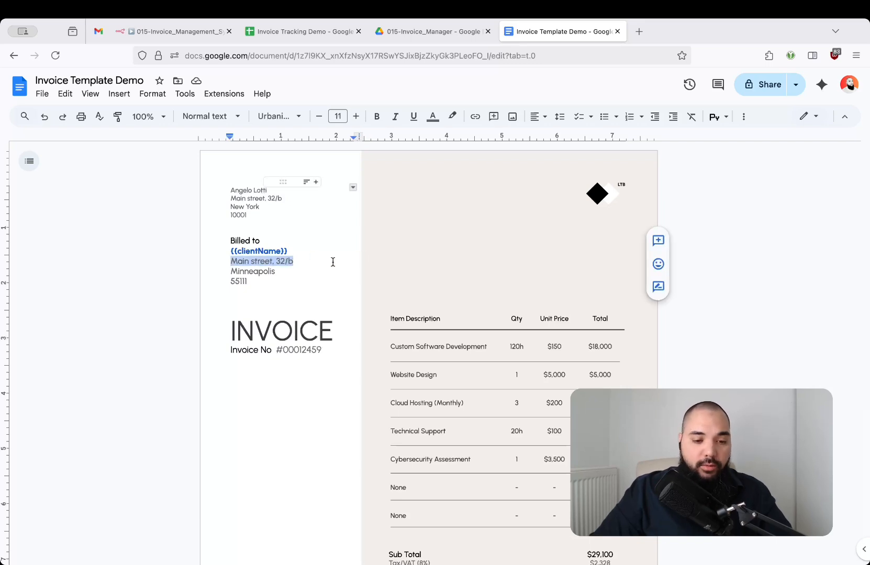
{"action": "type", "text": "{{clientAd"}
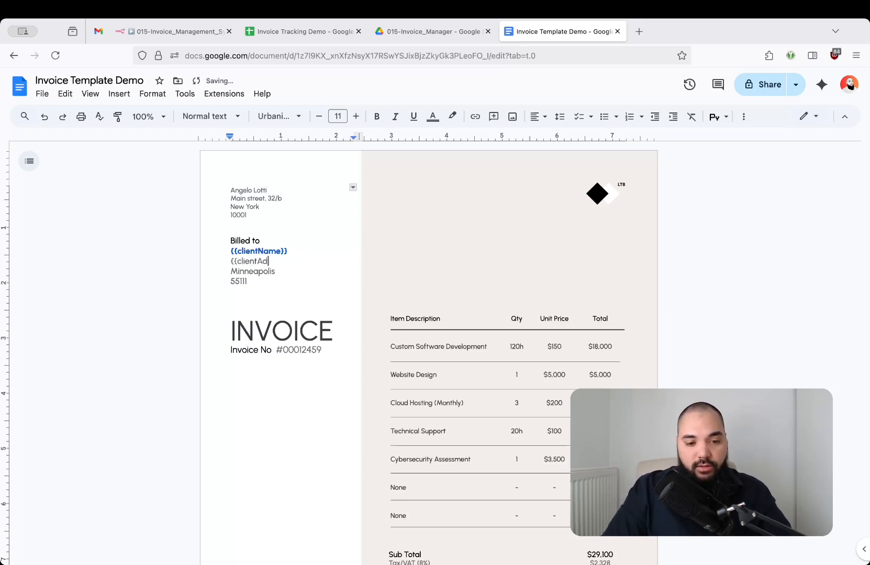
{"action": "type", "text": "dress}}"}
{"action": "key", "text": "super+shift+Left"}
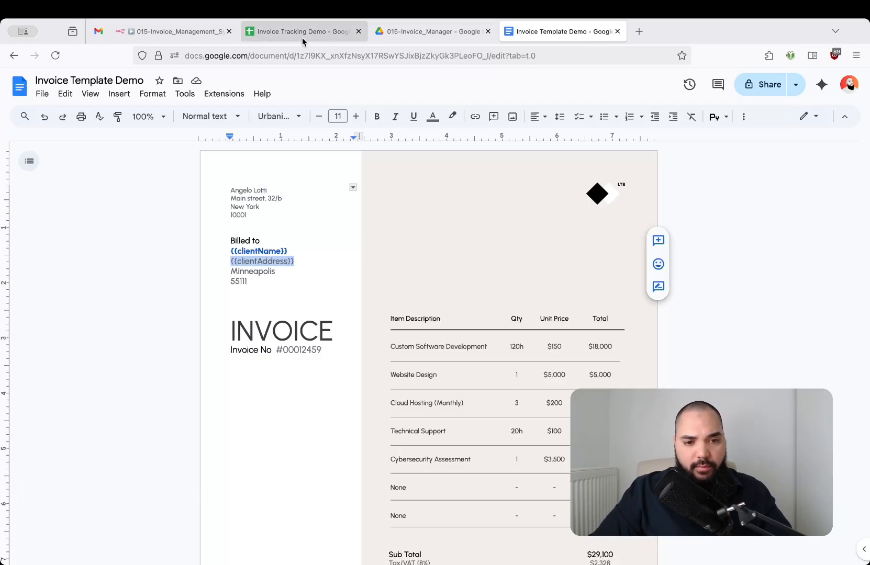
Switch to the n8n workflow and add a Google Drive Copy file node to the If node's true branch.
{"action": "left_click", "coordinate": [183, 32]}
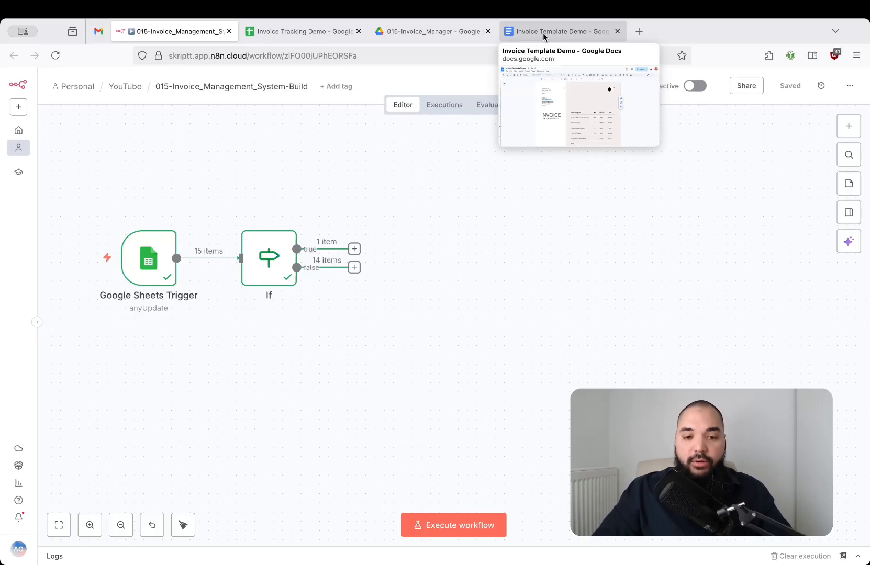
{"action": "left_click_drag", "start_coordinate": [354, 248], "coordinate": [432, 213]}
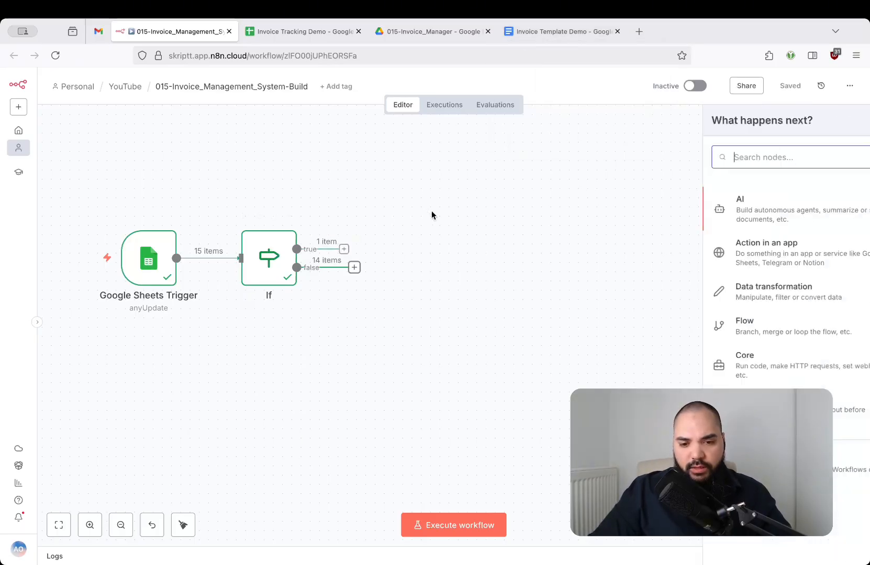
{"action": "type", "text": "drive"}
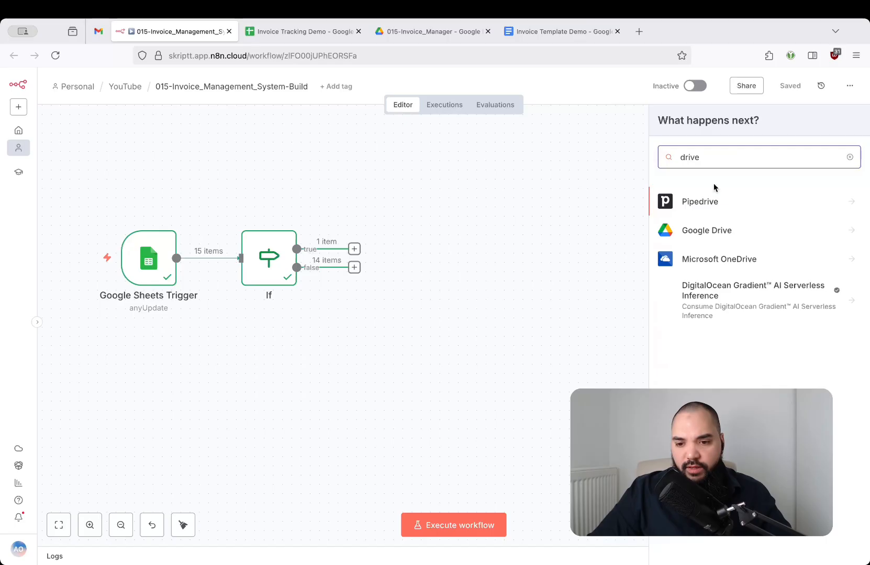
{"action": "left_click", "coordinate": [717, 230]}
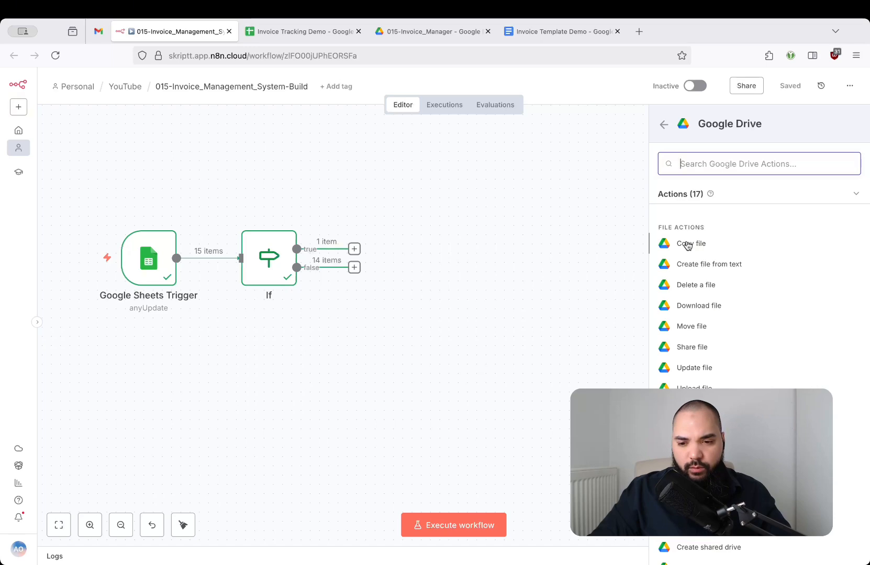
{"action": "left_click", "coordinate": [714, 246]}
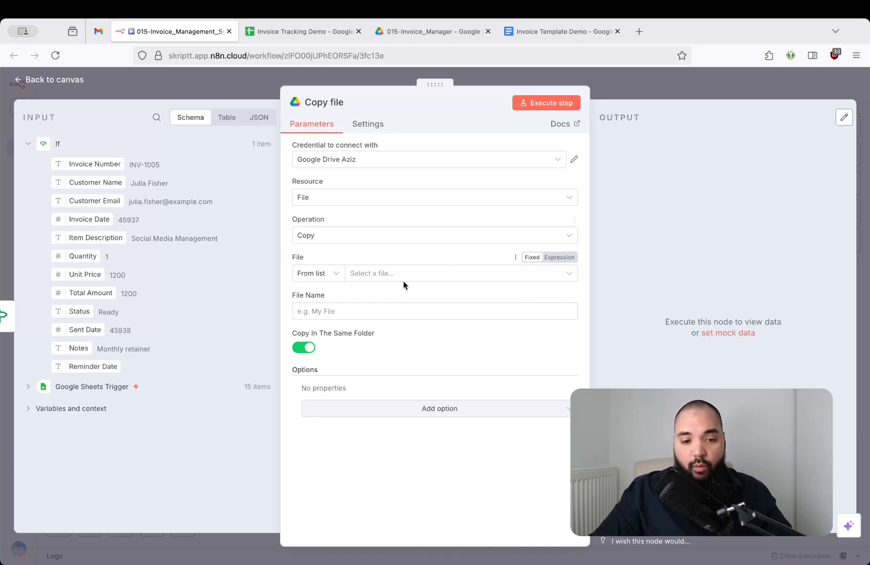
Check the template document and its Google Drive folder, and select Invoice Template Demo as the file to copy in the n8n Copy file node.
{"action": "left_click", "coordinate": [546, 32]}
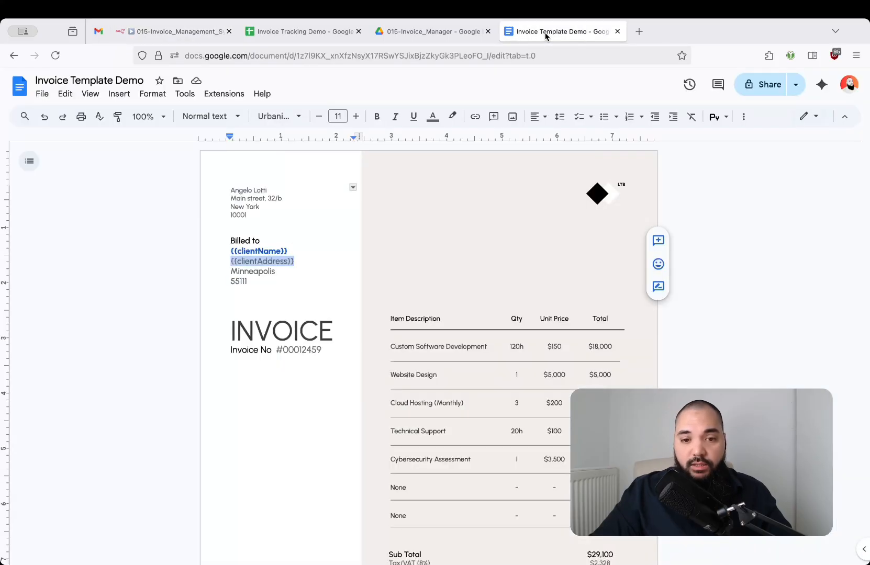
{"action": "left_click", "coordinate": [423, 32]}
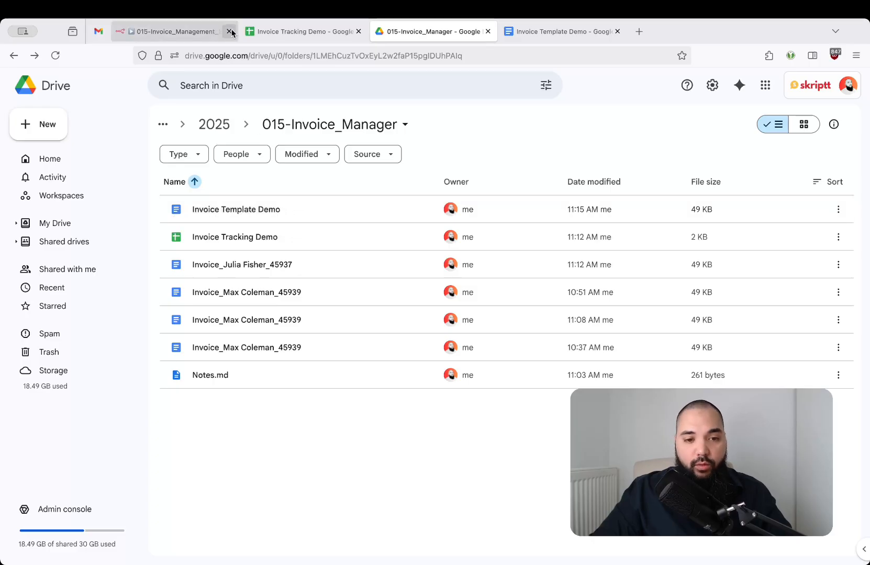
{"action": "left_click", "coordinate": [201, 31]}
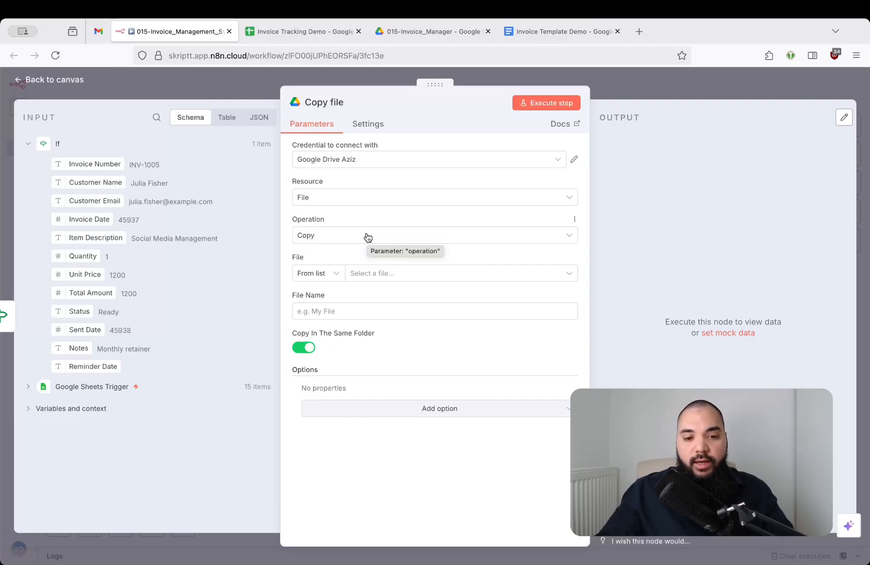
{"action": "left_click", "coordinate": [541, 38]}
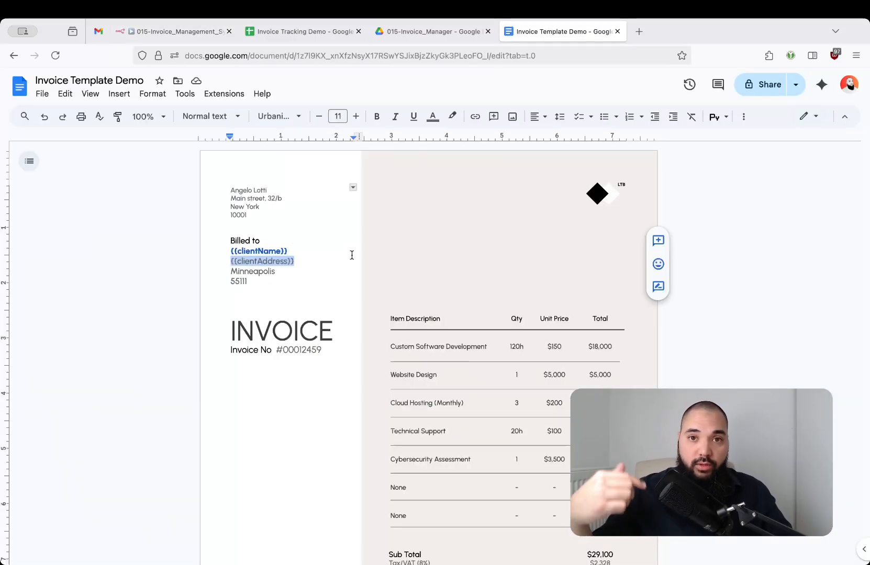
{"action": "left_click", "coordinate": [178, 33]}
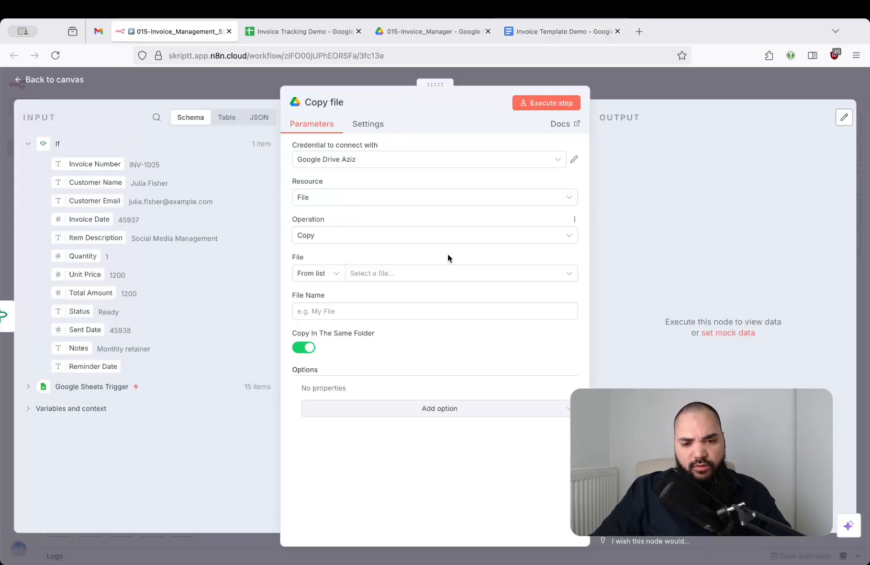
{"action": "left_click", "coordinate": [397, 281]}
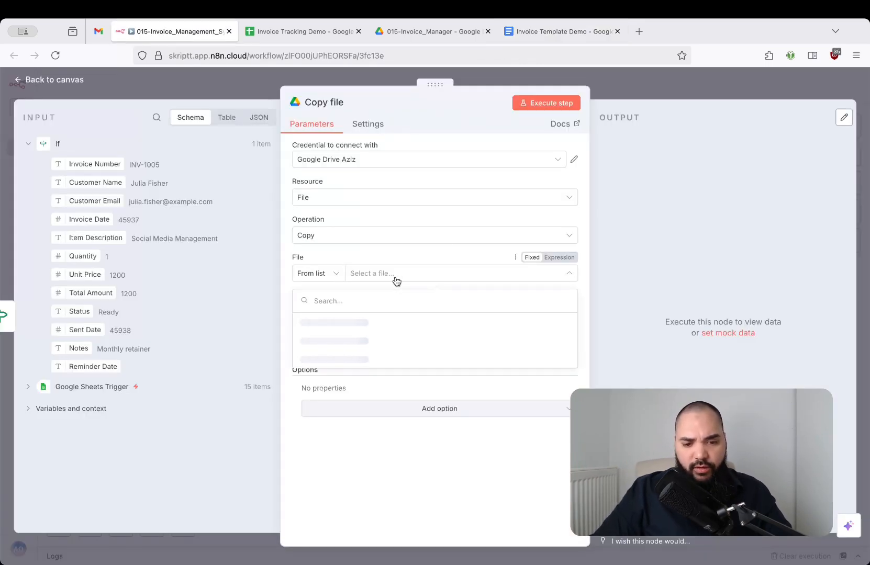
{"action": "type", "text": "invoic"}
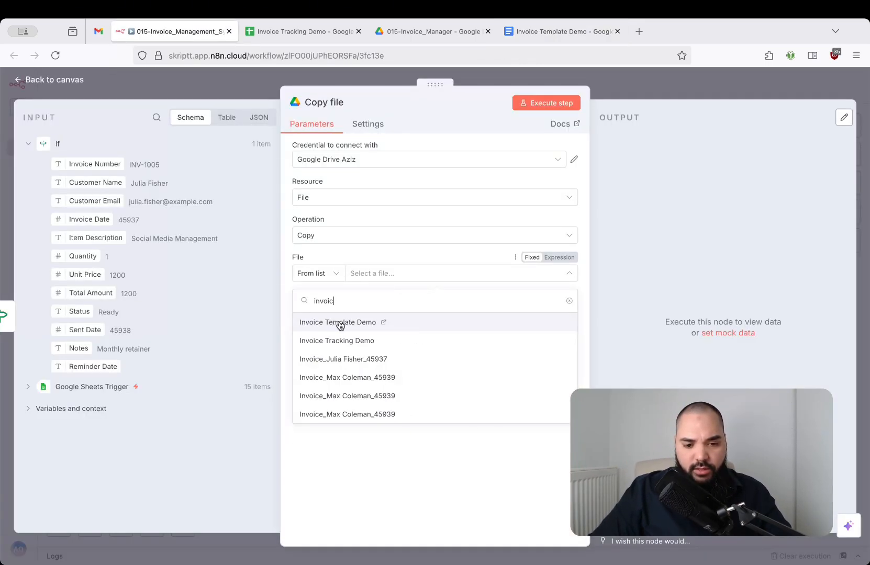
{"action": "left_click", "coordinate": [358, 323]}
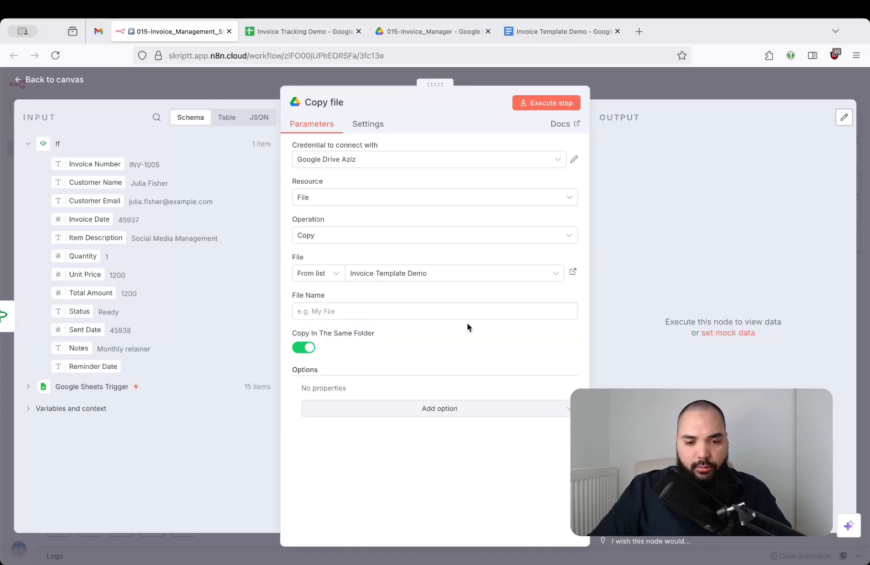
Set the copied file's name to Invoice-{{ $json['Customer Name'] }}, without a space after the hyphen.
{"action": "left_click", "coordinate": [376, 318]}
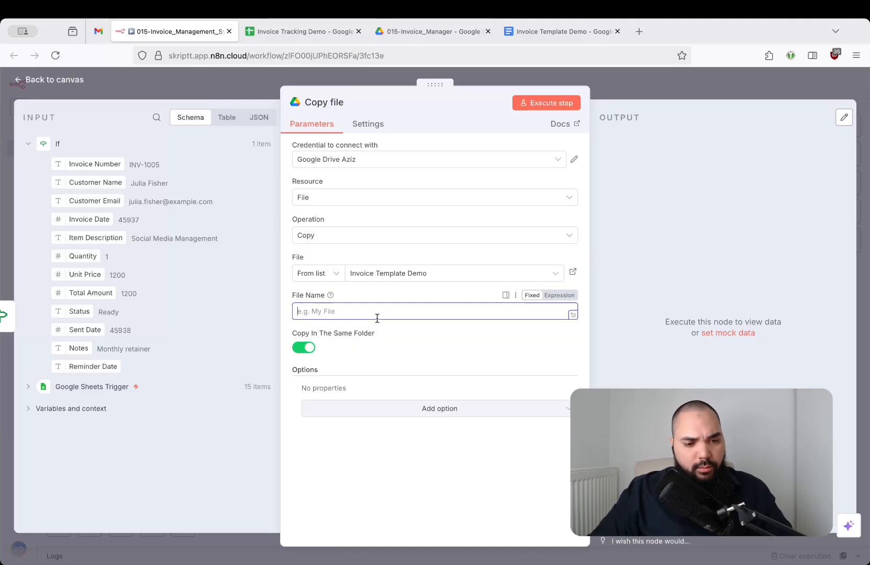
{"action": "type", "text": "Invoice-"}
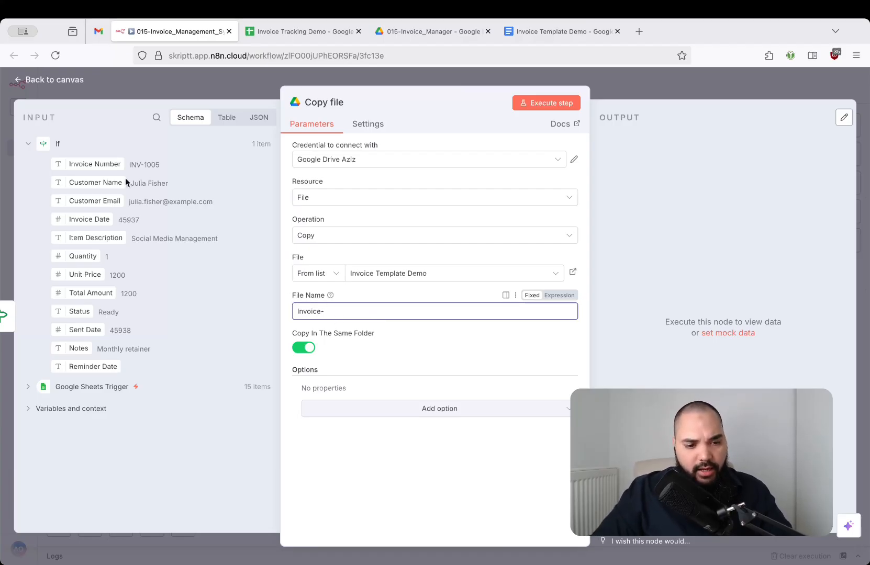
{"action": "left_click_drag", "start_coordinate": [110, 181], "coordinate": [357, 311]}
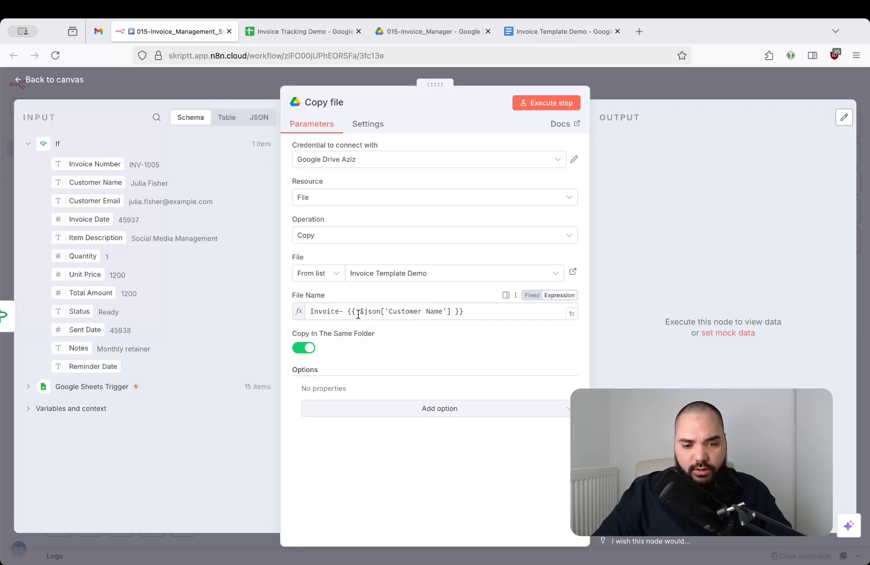
{"action": "left_click_drag", "start_coordinate": [294, 326], "coordinate": [378, 326]}
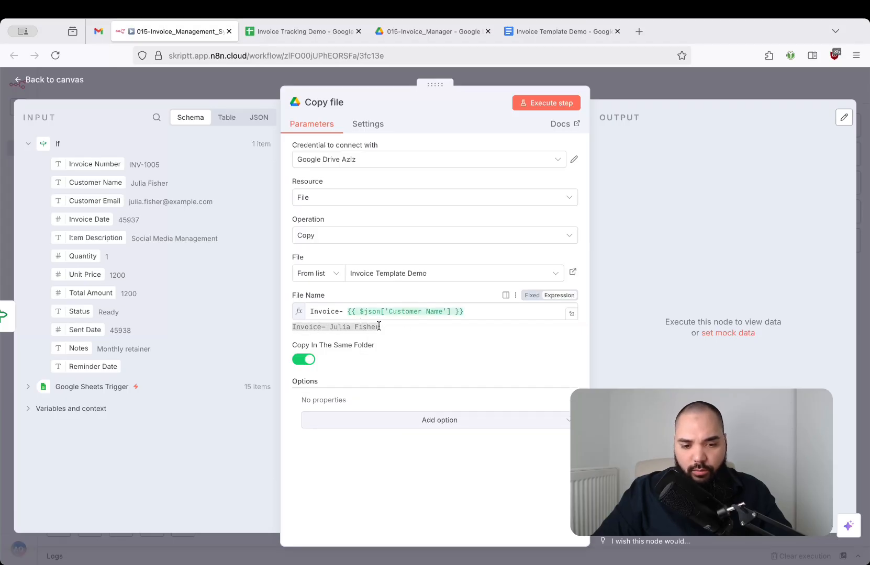
{"action": "left_click", "coordinate": [343, 312]}
{"action": "key", "text": "BackSpace"}
{"action": "key", "text": "Escape"}
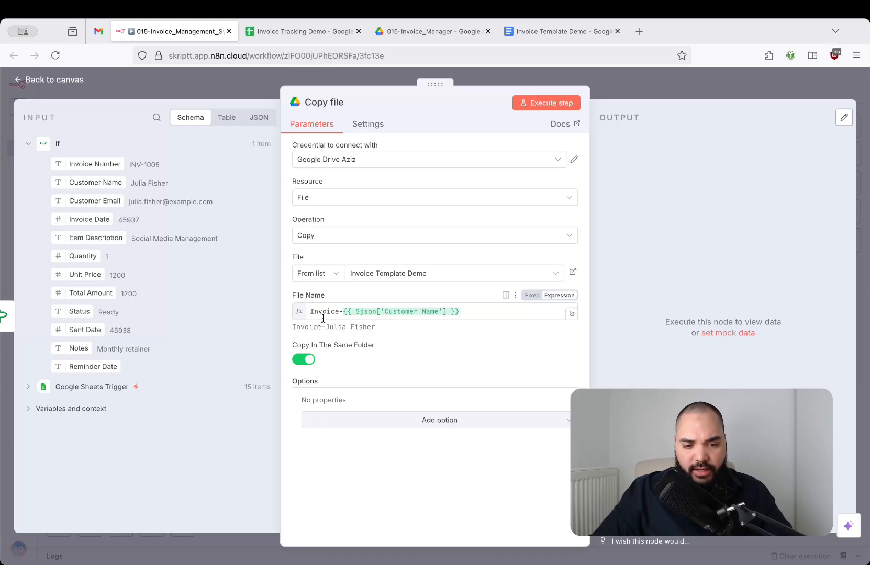
Append a hyphen and the Invoice Number field to the file name expression, check the preview and return to the canvas.
{"action": "left_click", "coordinate": [479, 313]}
{"action": "type", "text": "-"}
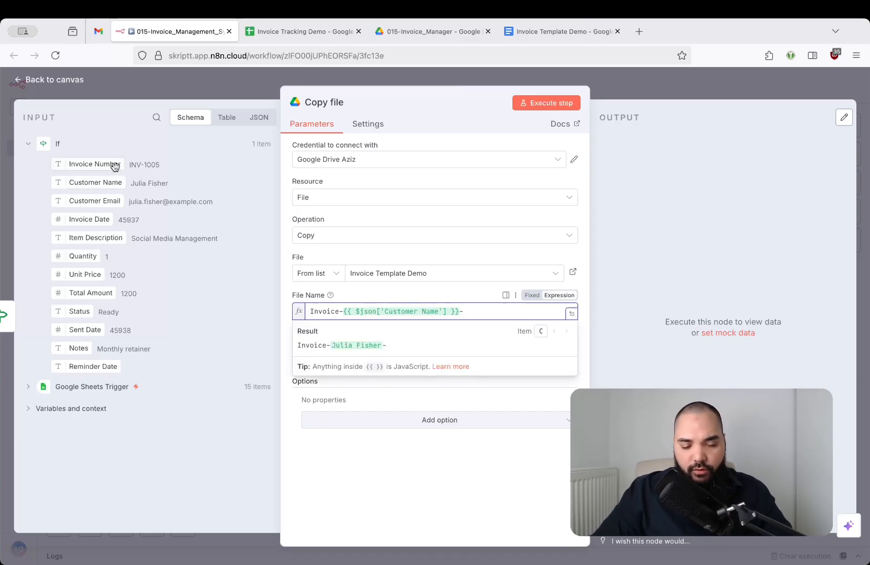
{"action": "left_click_drag", "start_coordinate": [111, 166], "coordinate": [510, 316]}
{"action": "left_click", "coordinate": [431, 287]}
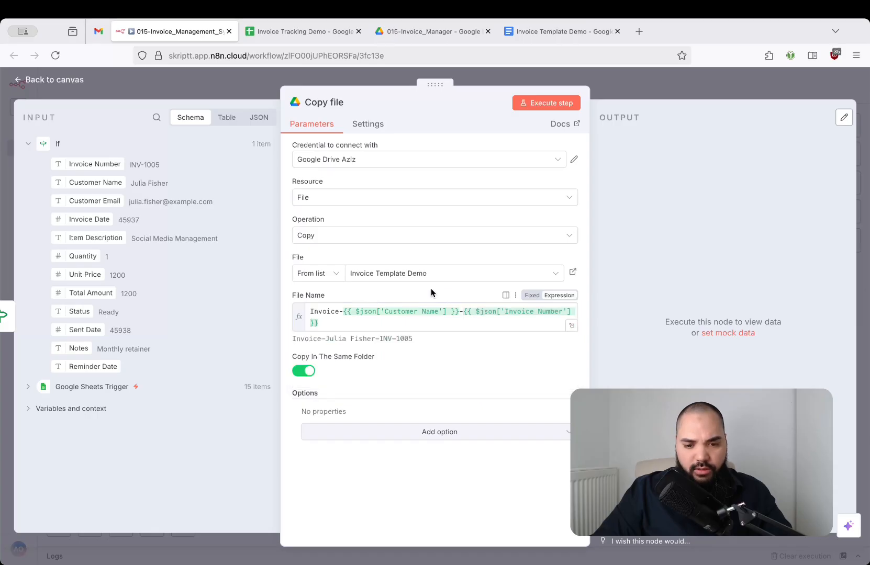
{"action": "left_click_drag", "start_coordinate": [291, 339], "coordinate": [415, 341]}
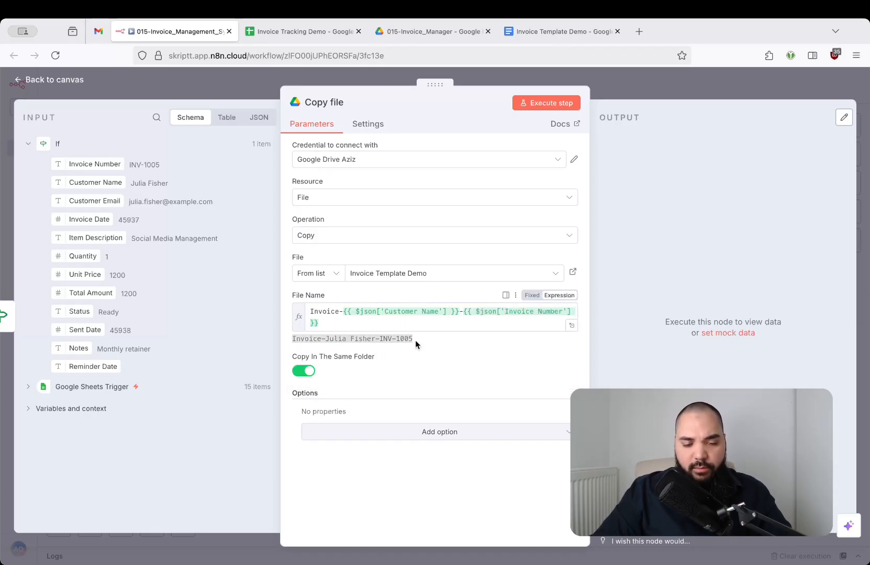
{"action": "left_click", "coordinate": [467, 349]}
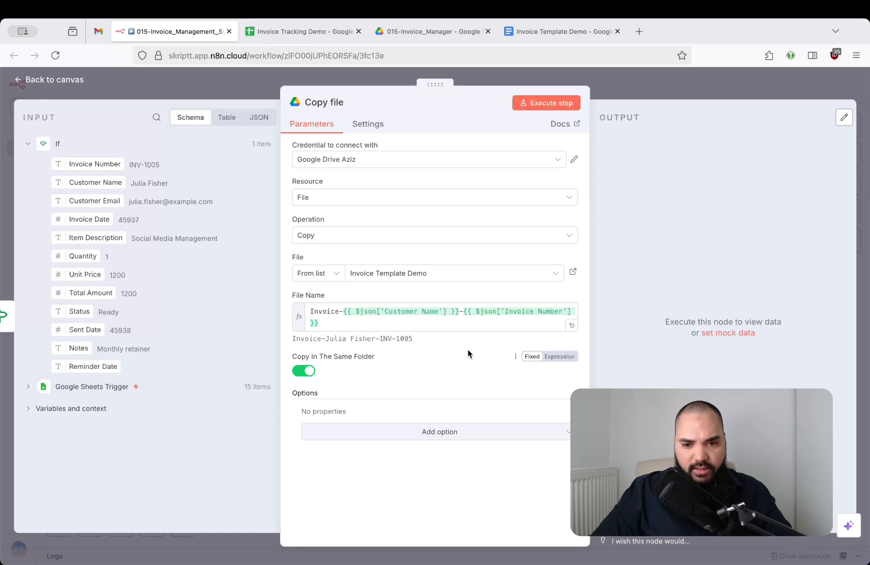
{"action": "key", "text": "Escape"}
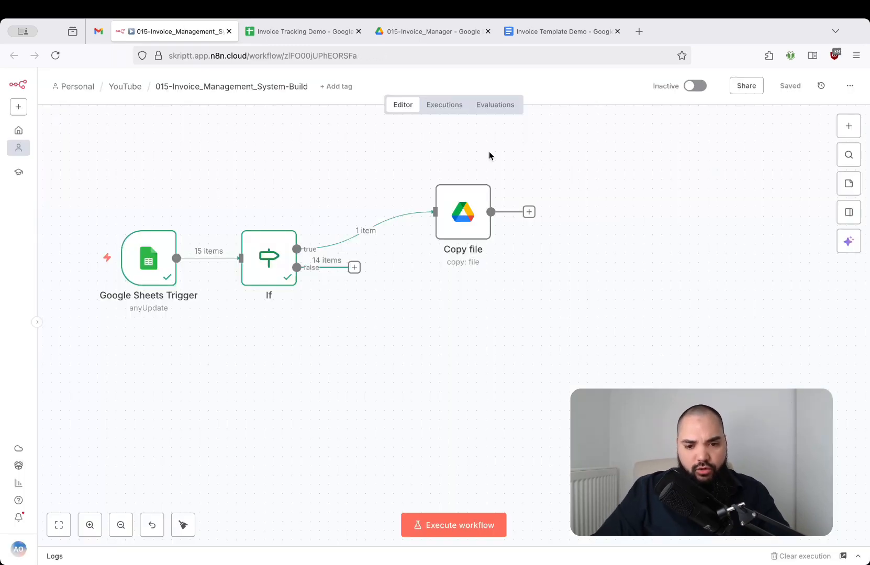
Set the status in row 6 of the Invoice Tracking Demo sheet to Ready and run the n8n workflow.
{"action": "left_click", "coordinate": [287, 32]}
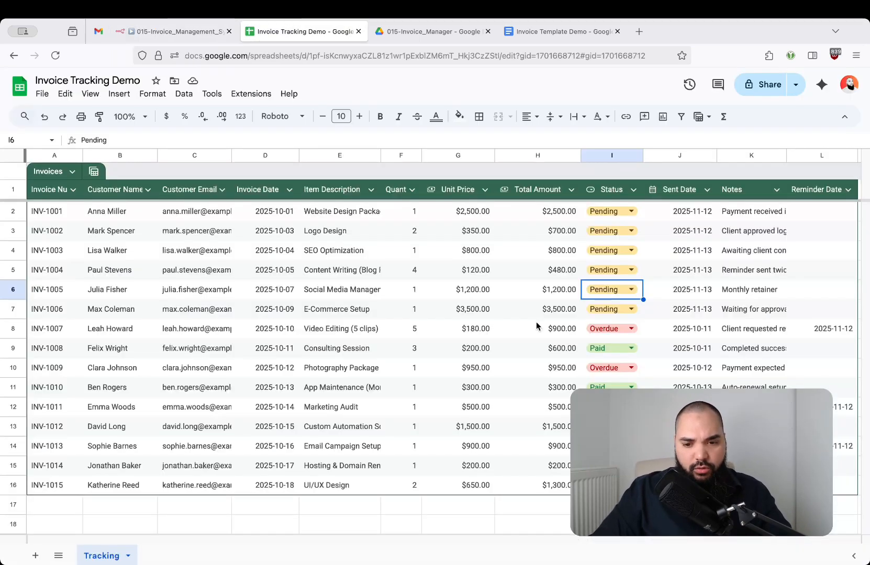
{"action": "left_click", "coordinate": [629, 291]}
{"action": "left_click", "coordinate": [621, 313]}
{"action": "left_click", "coordinate": [183, 31]}
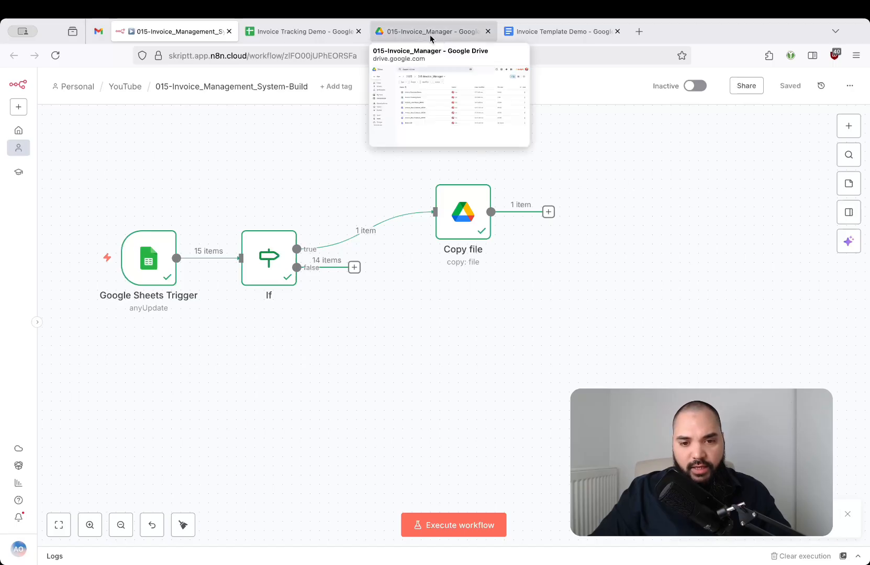
Check the Ready row in the tracking sheet and examine the copied invoice in the 015-Invoice_Manager folder in Google Drive.
{"action": "left_click", "coordinate": [298, 34]}
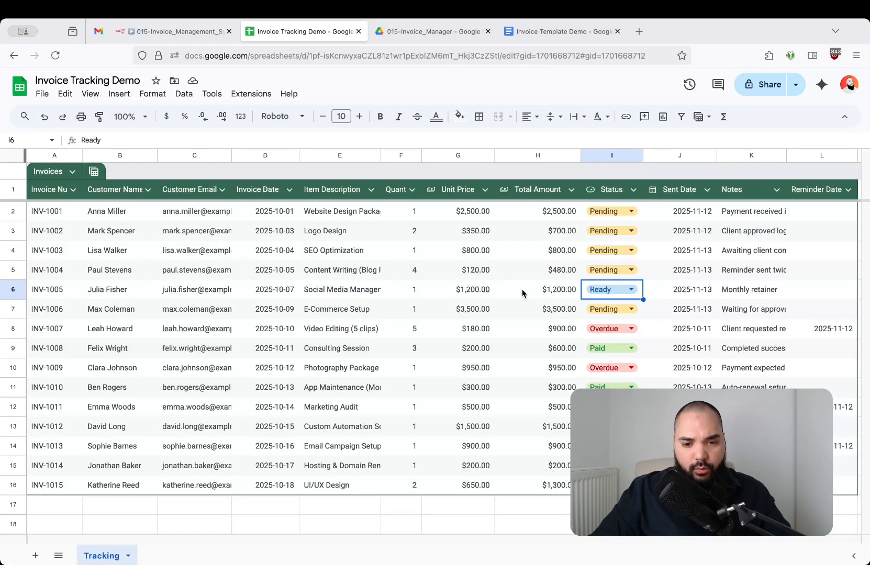
{"action": "left_click", "coordinate": [418, 32]}
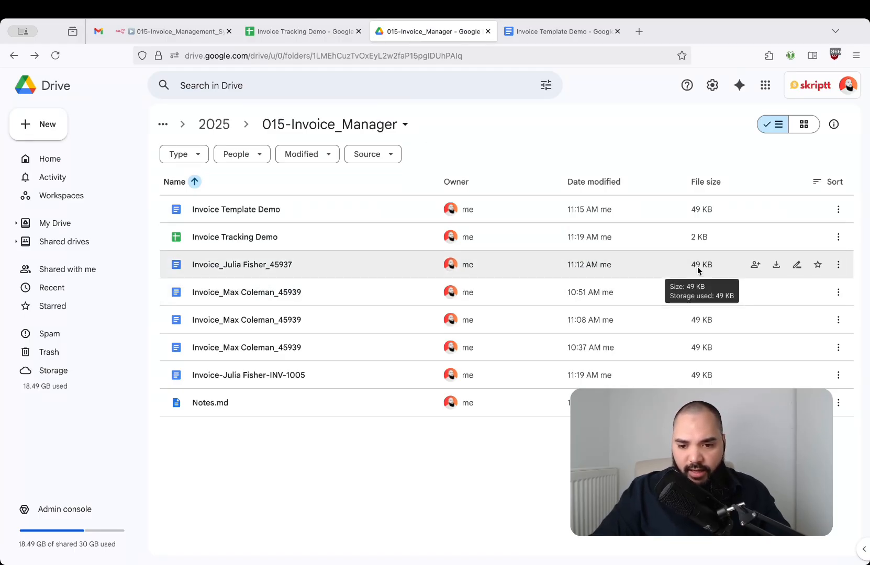
{"action": "left_click", "coordinate": [281, 379]}
{"action": "mouse_move", "coordinate": [246, 378]}
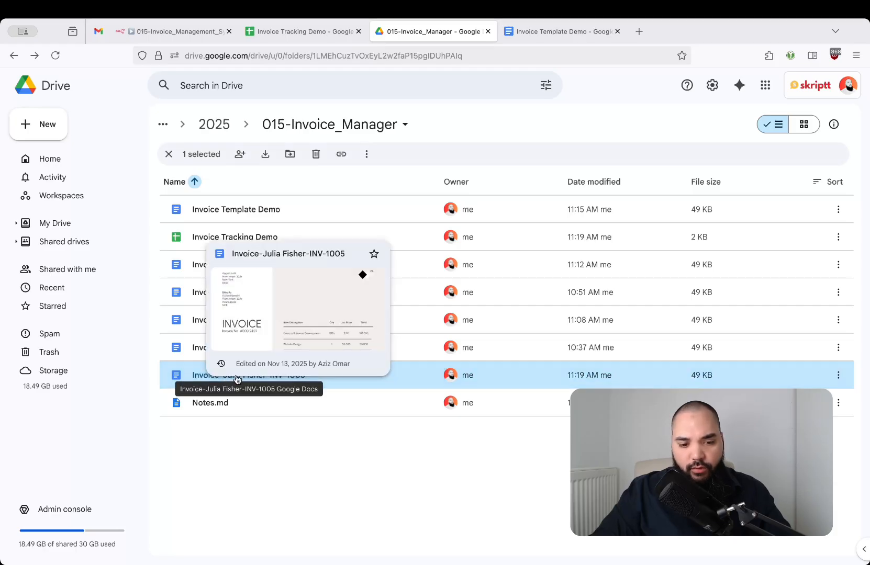
{"action": "left_click", "coordinate": [342, 461]}
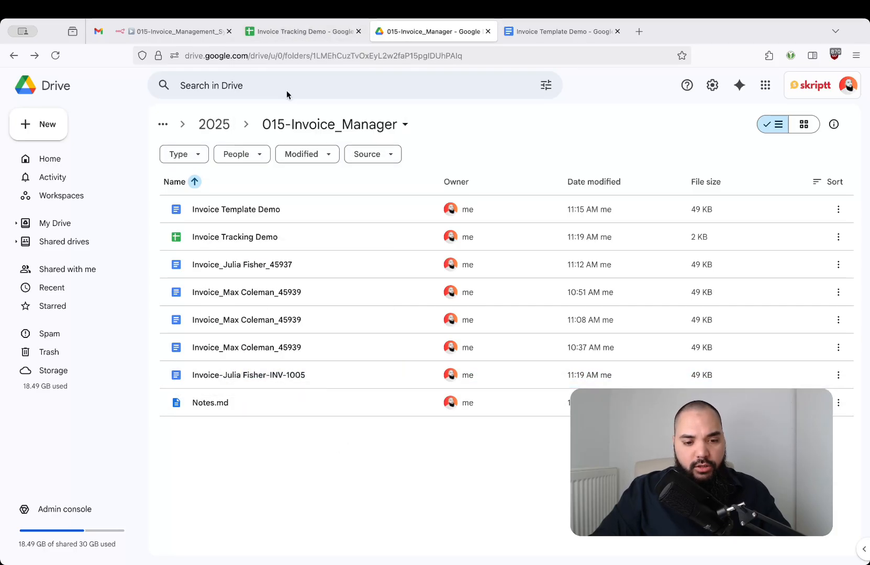
{"action": "left_click", "coordinate": [299, 379]}
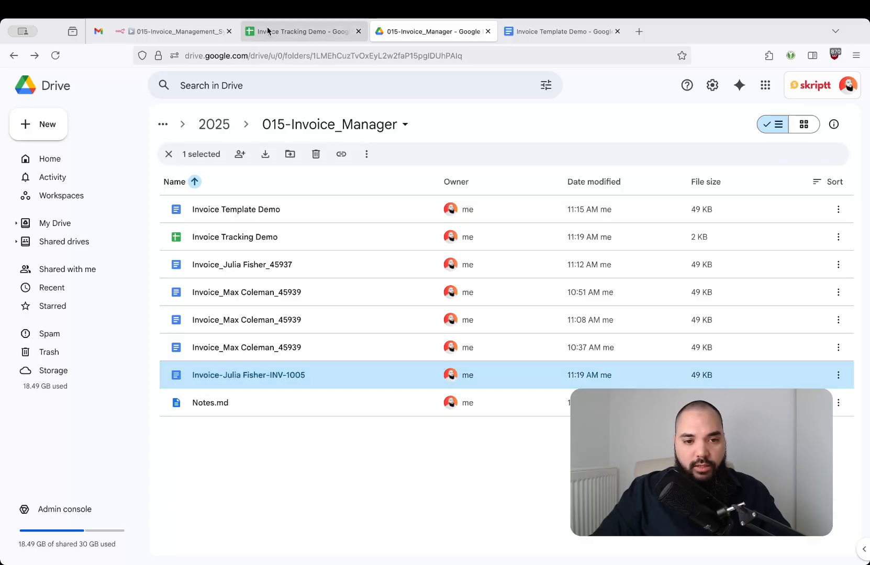
Switch to the n8n workflow and add a Google Docs Update a document node after the Copy file node.
{"action": "left_click", "coordinate": [205, 32]}
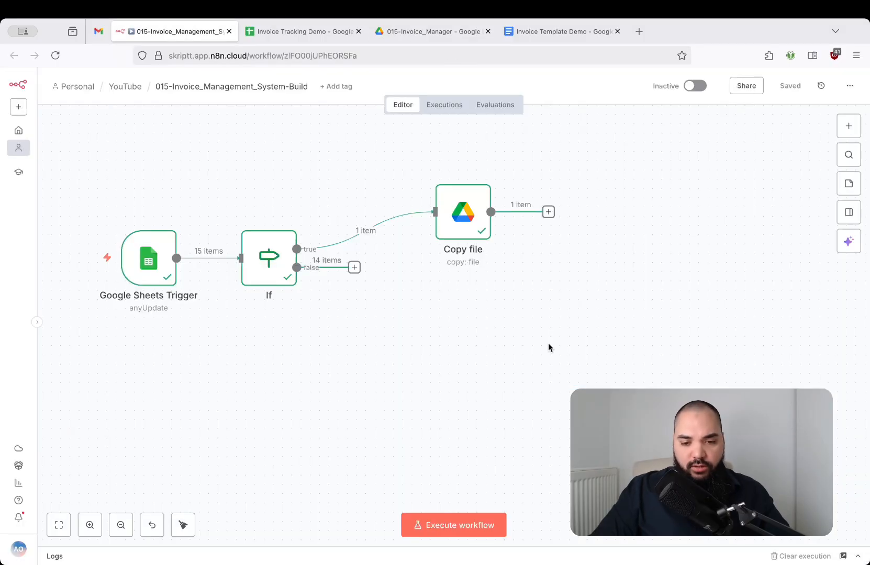
{"action": "left_click", "coordinate": [549, 212]}
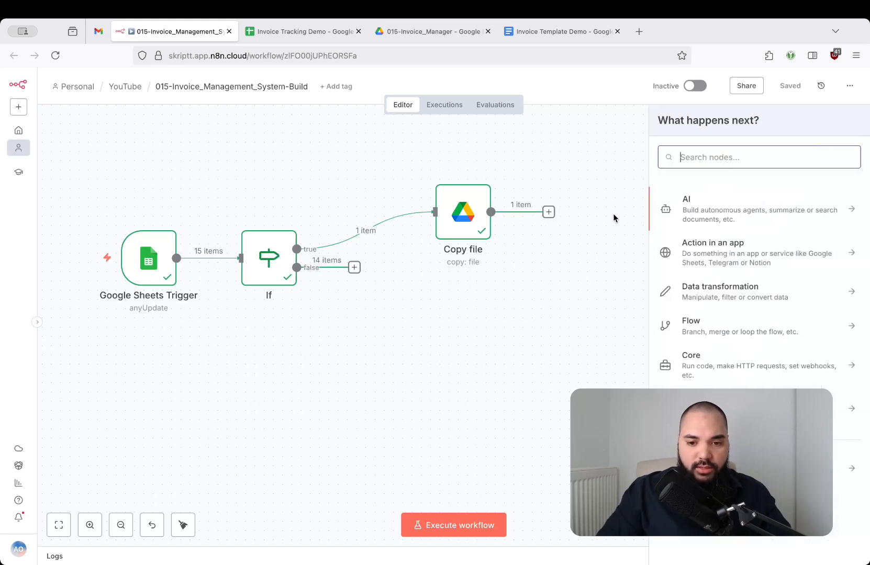
{"action": "type", "text": "docs"}
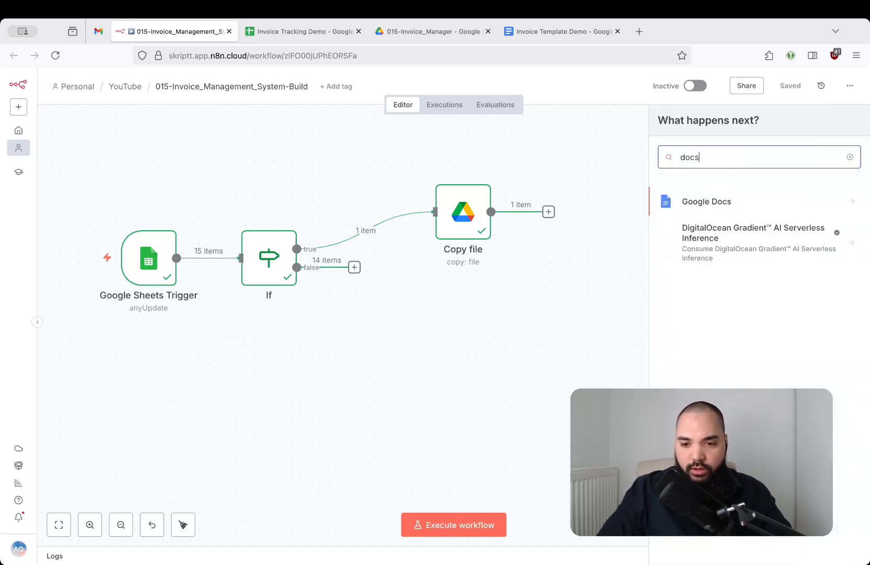
{"action": "key", "text": "Return"}
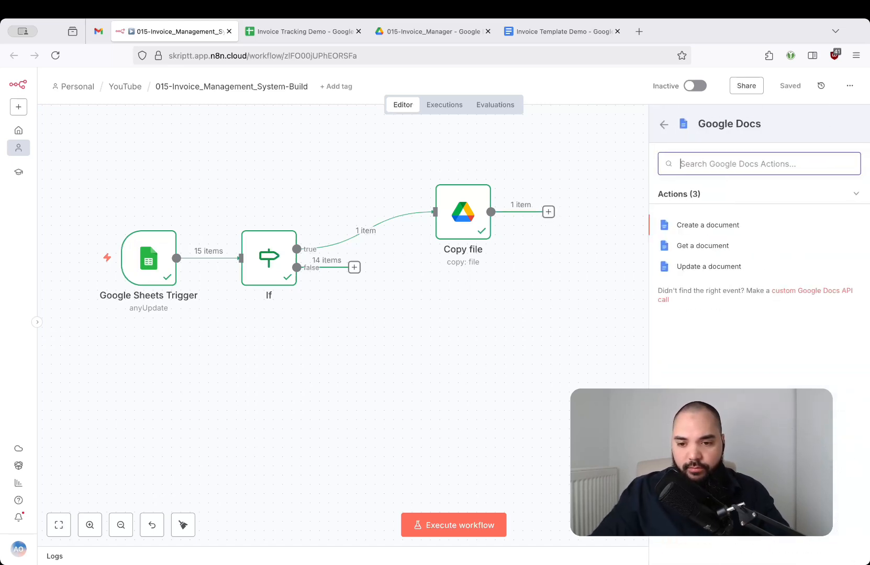
{"action": "left_click", "coordinate": [710, 267]}
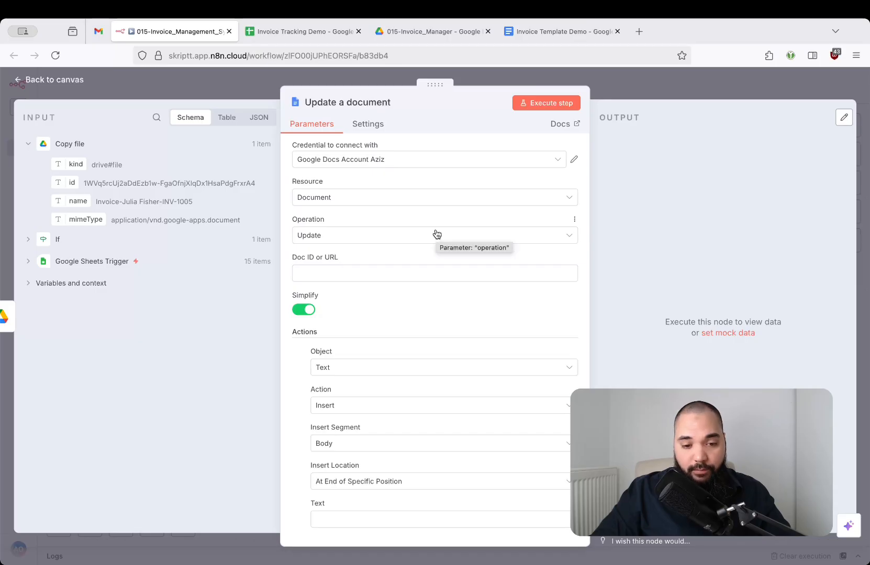
Set the Update a document node's Doc ID or URL to the id from the Copy file output.
{"action": "left_click", "coordinate": [340, 273]}
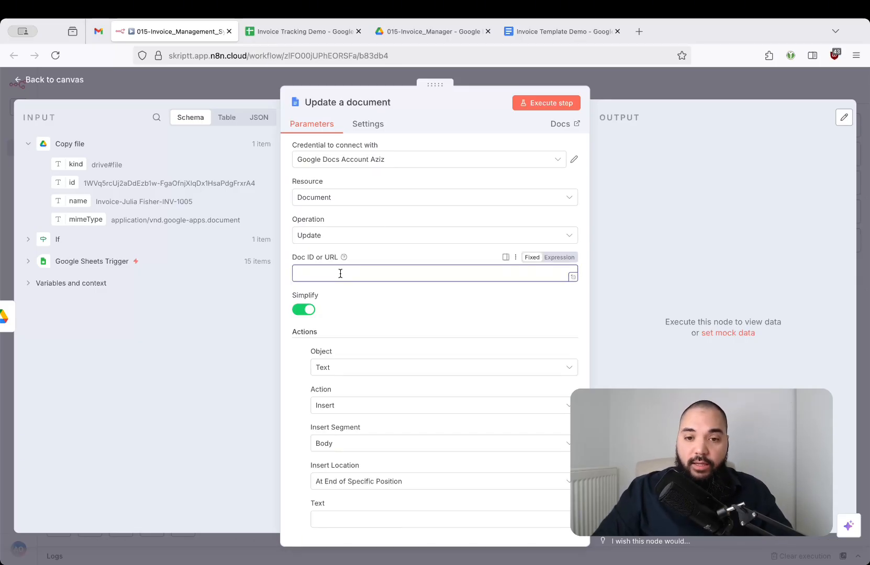
{"action": "left_click", "coordinate": [427, 32]}
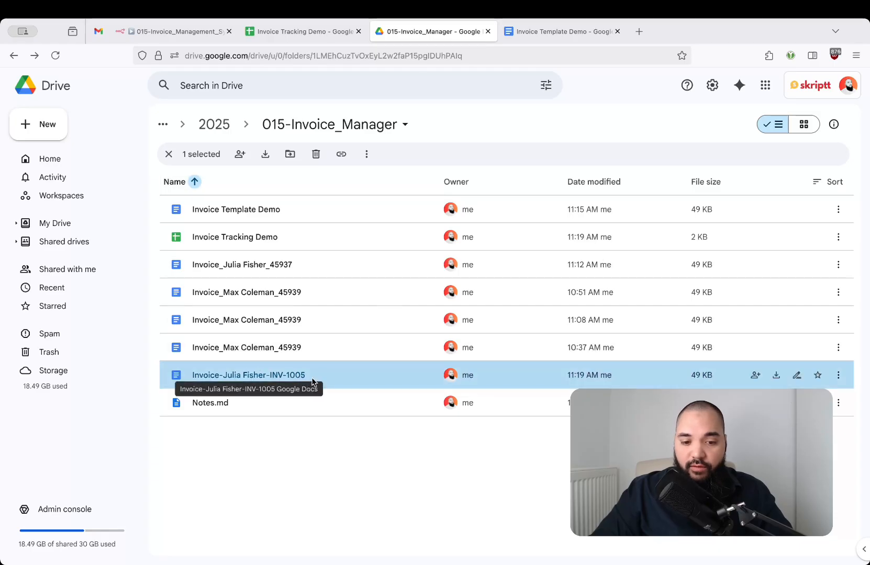
{"action": "left_click", "coordinate": [192, 31]}
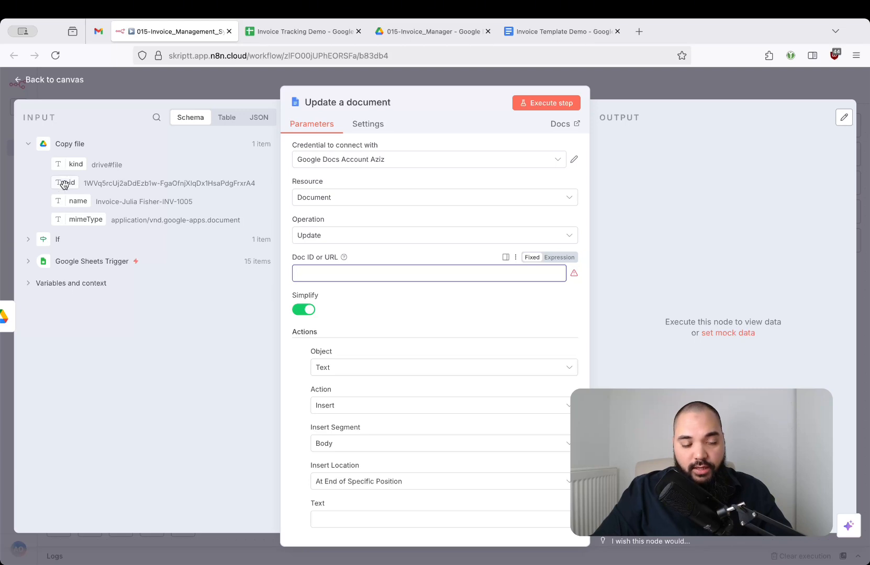
{"action": "left_click_drag", "start_coordinate": [66, 181], "coordinate": [472, 293]}
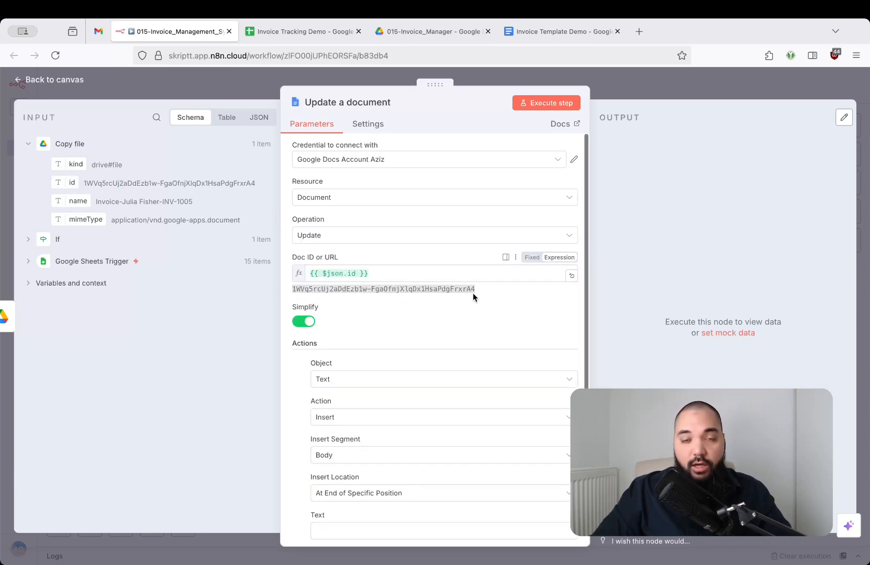
{"action": "left_click", "coordinate": [492, 312]}
Examine the {{clientName}} and {{clientAddress}} placeholders in the Invoice Template Demo document and in the copied INV-1005 invoice from Google Drive.
{"action": "scroll", "coordinate": [367, 315], "scroll_direction": "down", "scroll_amount": 4}
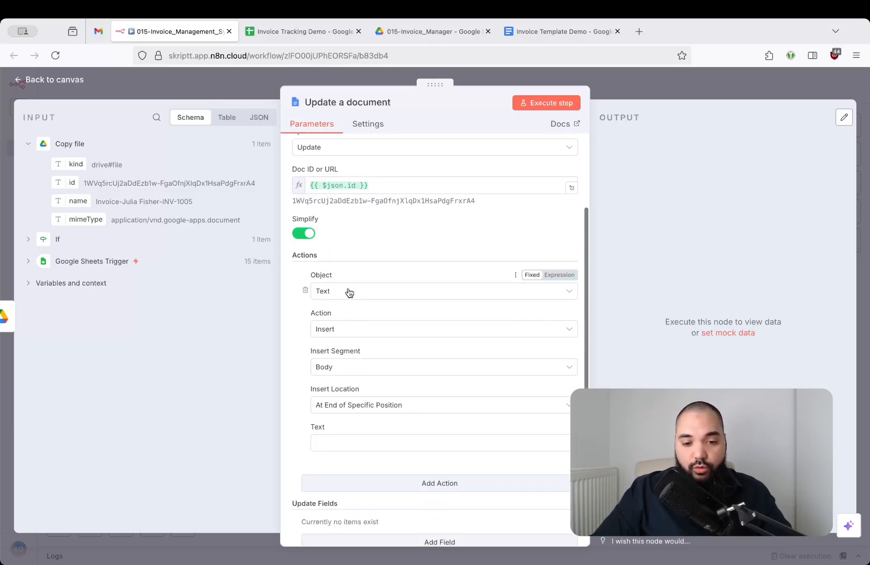
{"action": "left_click", "coordinate": [523, 32]}
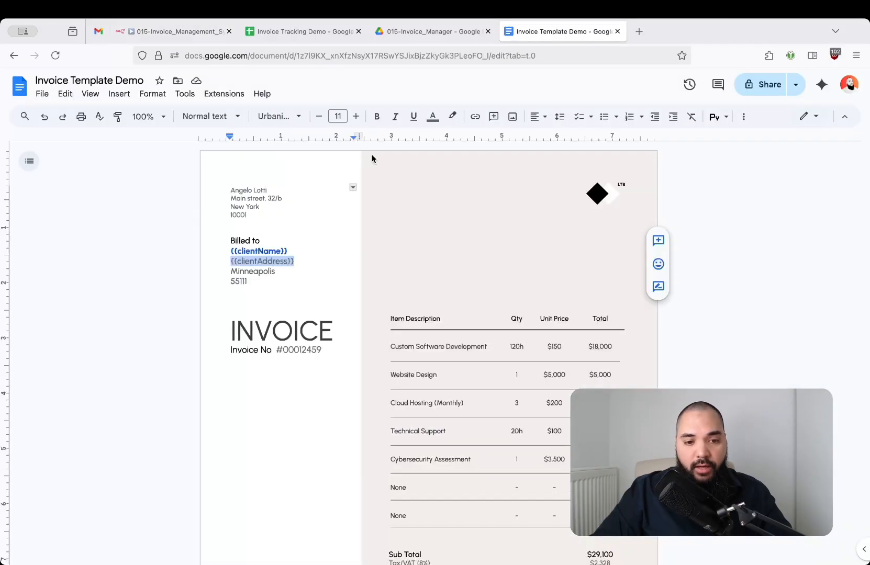
{"action": "left_click_drag", "start_coordinate": [231, 250], "coordinate": [288, 251]}
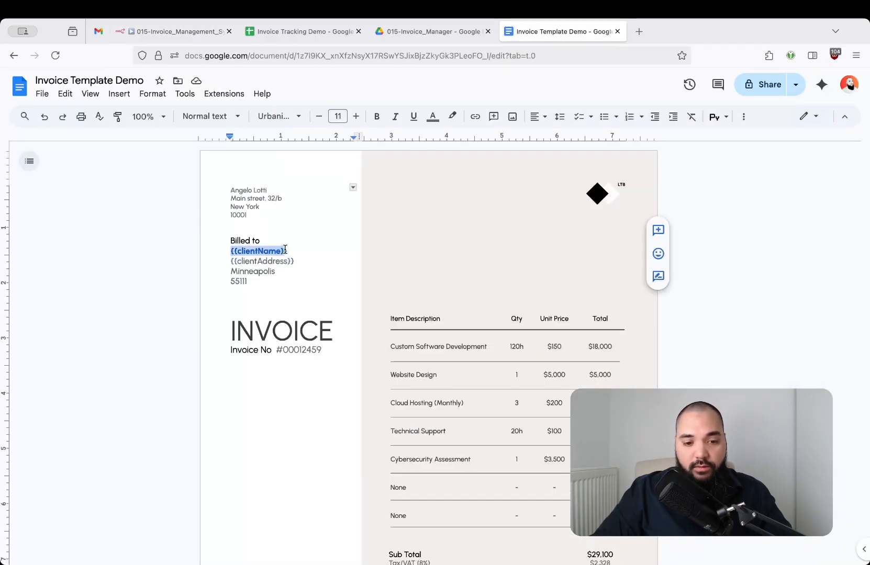
{"action": "left_click", "coordinate": [419, 32]}
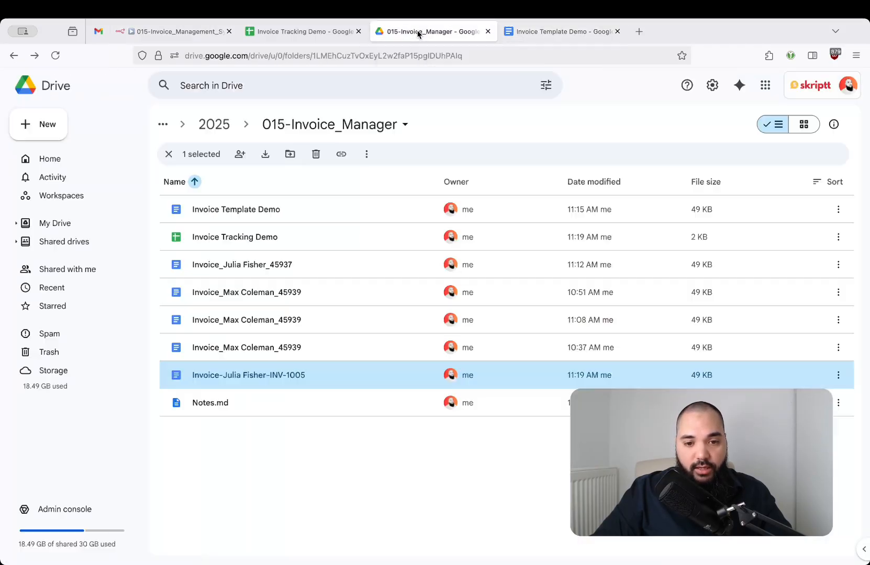
{"action": "double_click", "coordinate": [291, 375]}
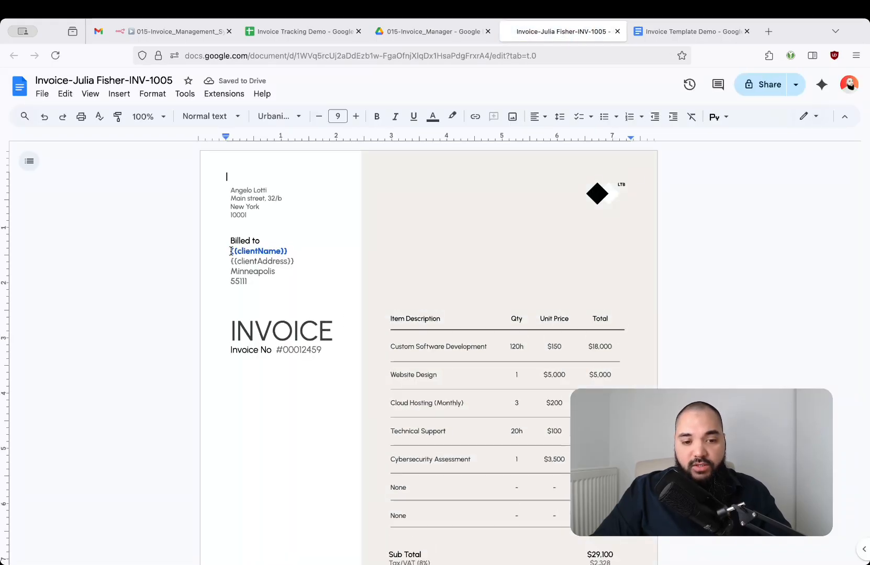
{"action": "left_click_drag", "start_coordinate": [230, 246], "coordinate": [294, 259]}
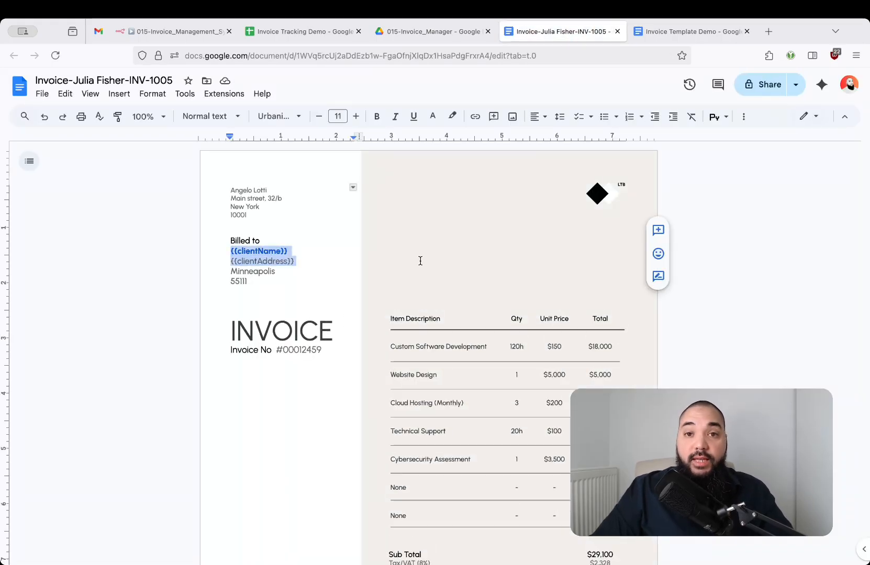
In the n8n node, set the text action to Find and Replace Text with old text {{clientName}}, checking it against the copied invoice's placeholder.
{"action": "left_click", "coordinate": [180, 32]}
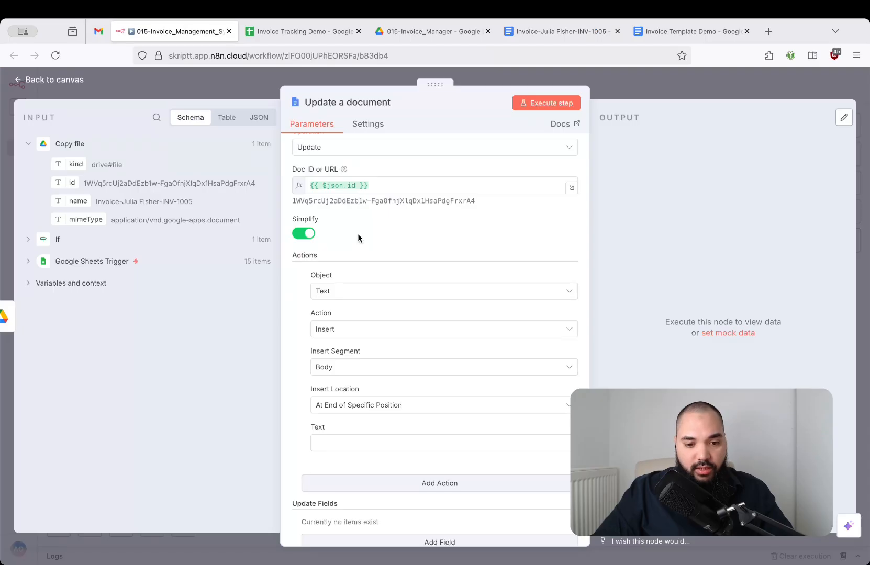
{"action": "left_click", "coordinate": [353, 330]}
{"action": "left_click", "coordinate": [412, 357]}
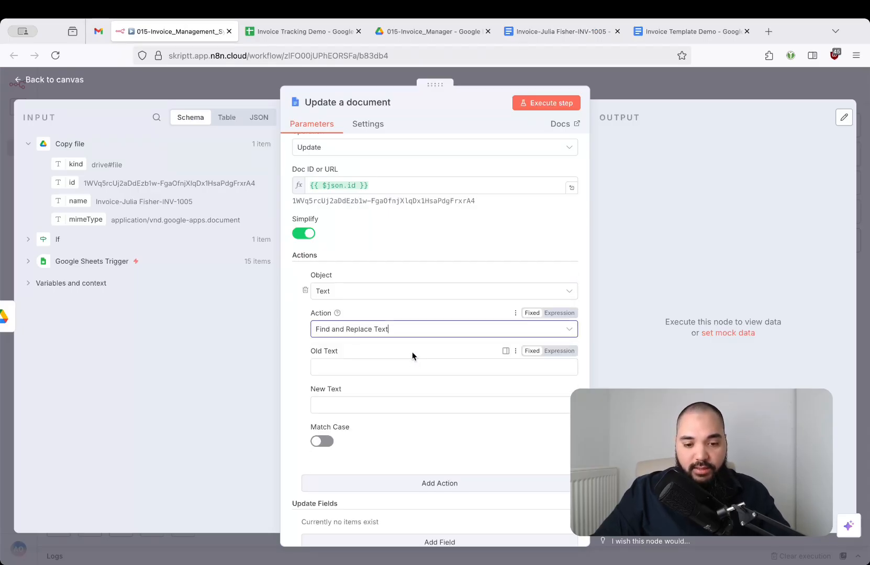
{"action": "left_click", "coordinate": [376, 366]}
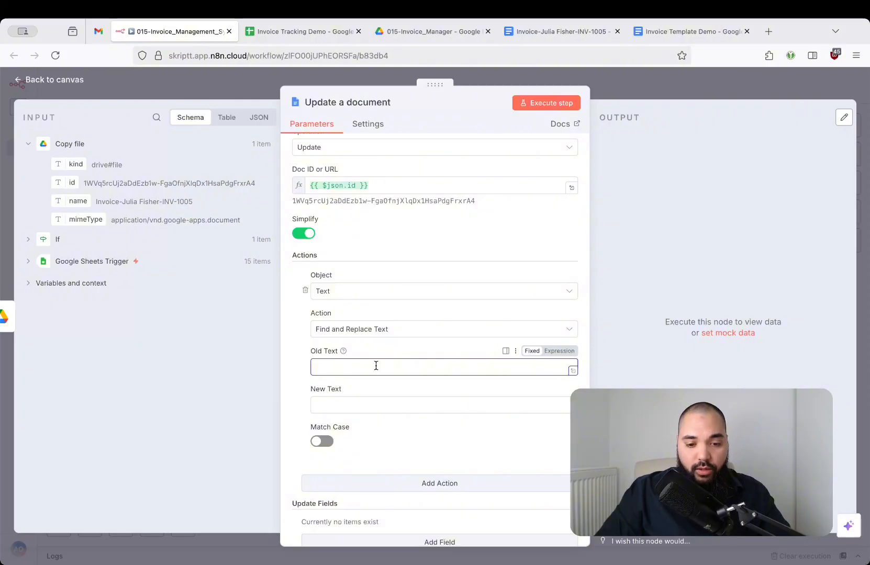
{"action": "type", "text": "{{client"}
{"action": "type", "text": "N"}
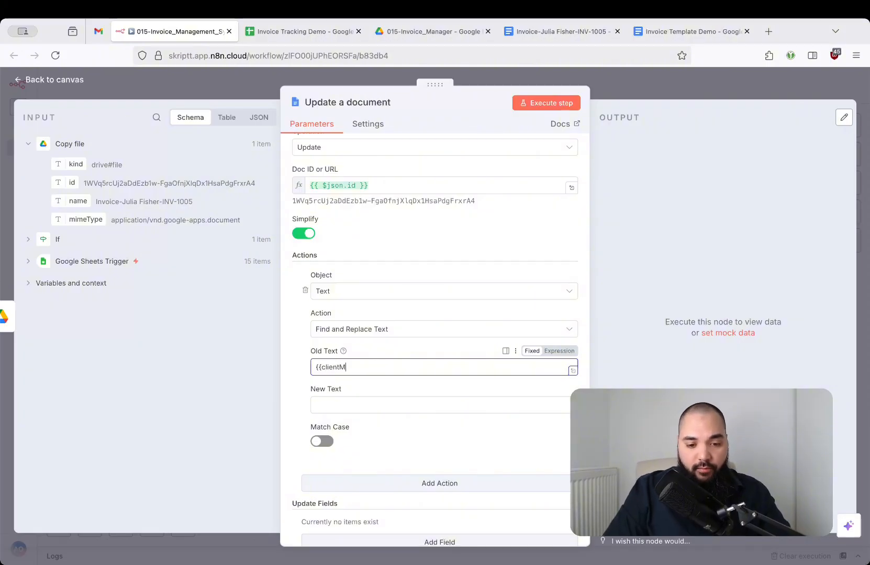
{"action": "type", "text": "ame"}
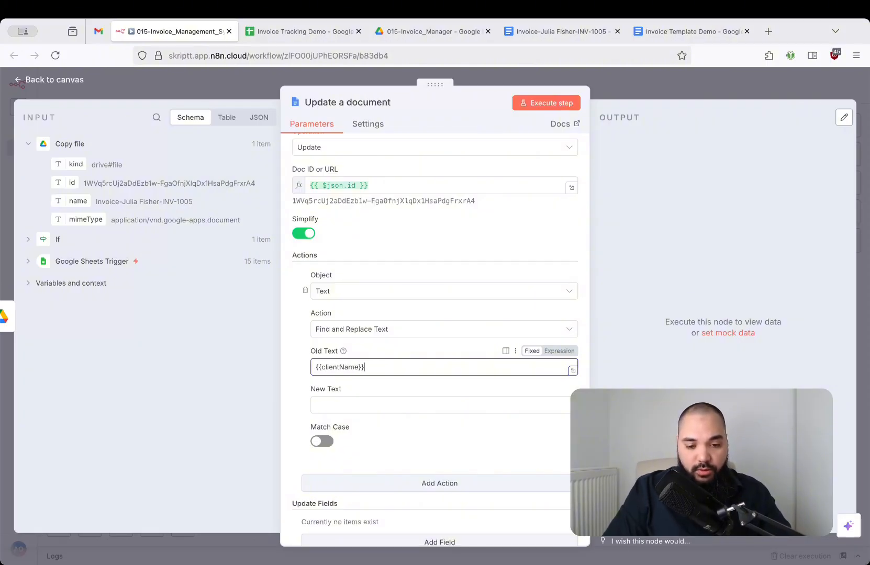
{"action": "key", "text": "ctrl+a"}
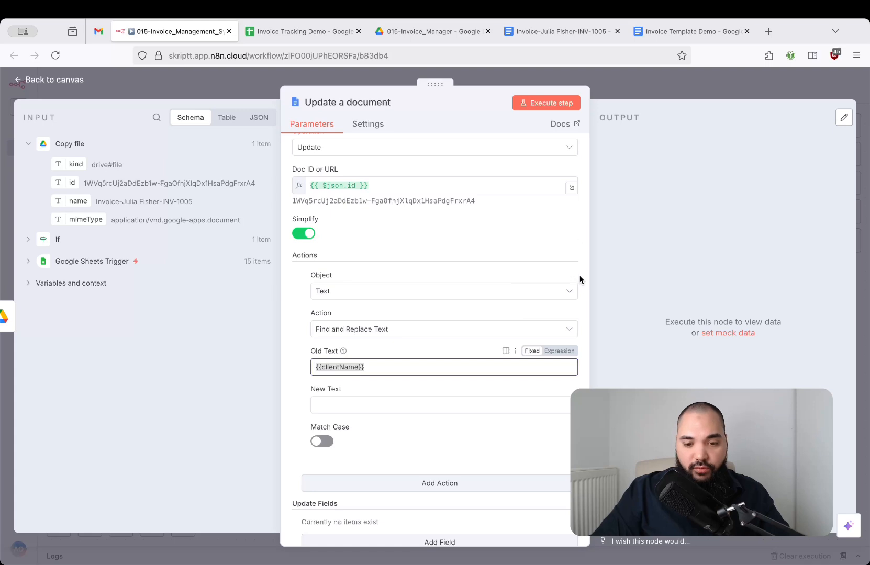
{"action": "left_click", "coordinate": [563, 32]}
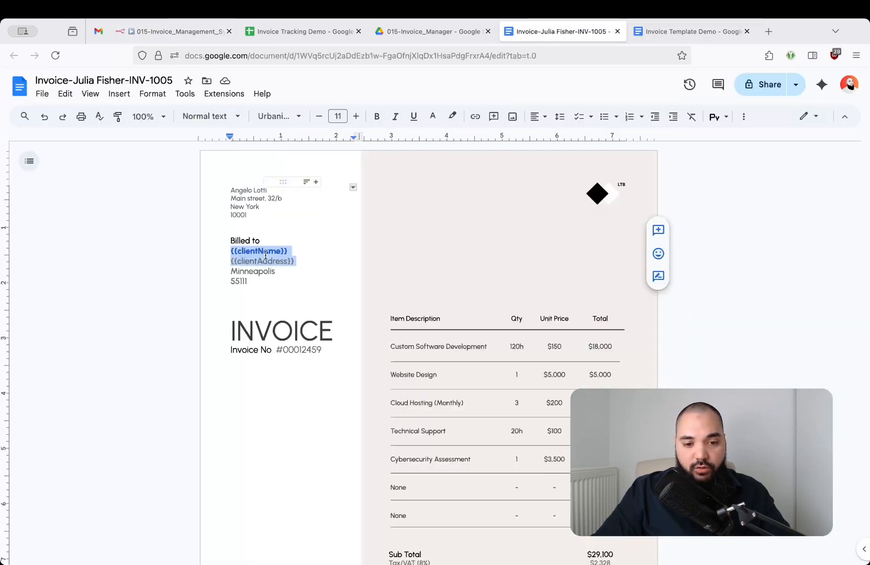
{"action": "left_click_drag", "start_coordinate": [231, 251], "coordinate": [284, 252]}
{"action": "left_click", "coordinate": [175, 36]}
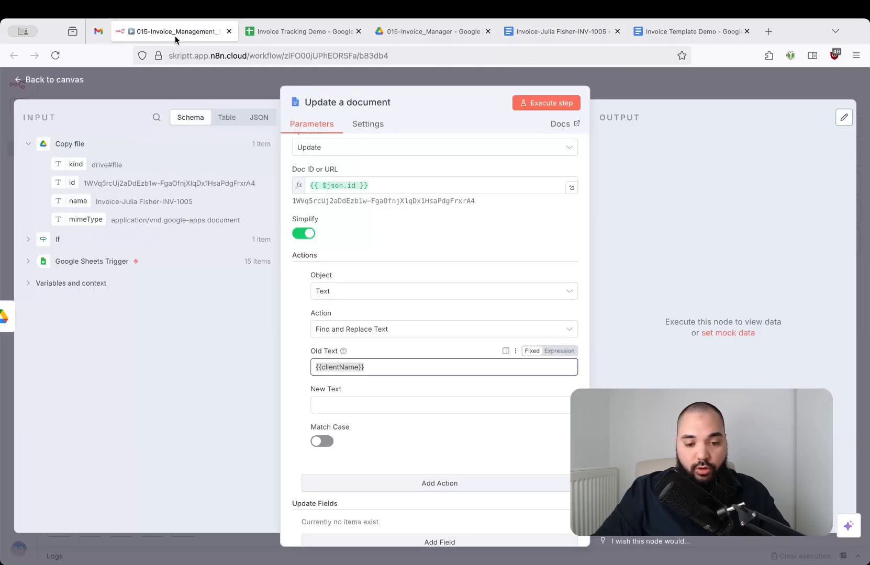
Set the replacement's new text to the Customer Name field from the Google Sheets Trigger.
{"action": "left_click", "coordinate": [358, 404]}
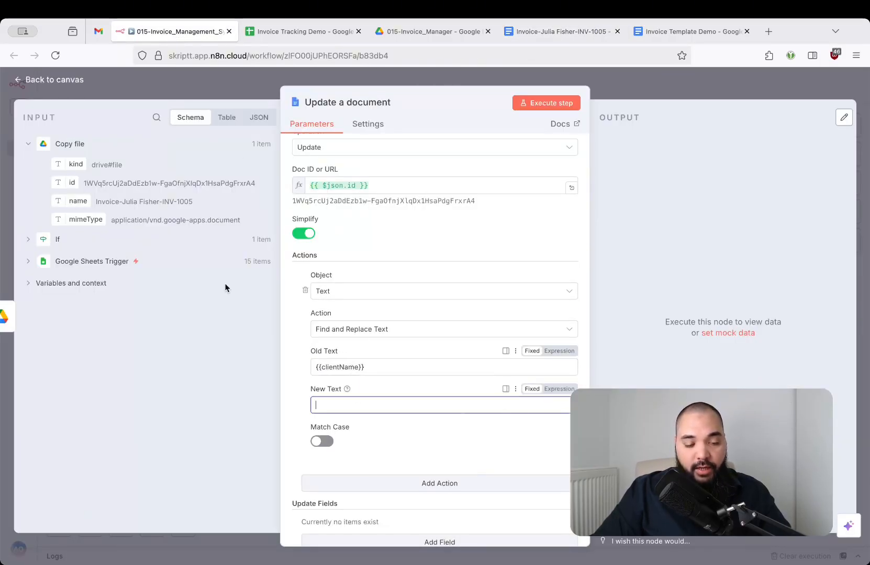
{"action": "left_click", "coordinate": [30, 144]}
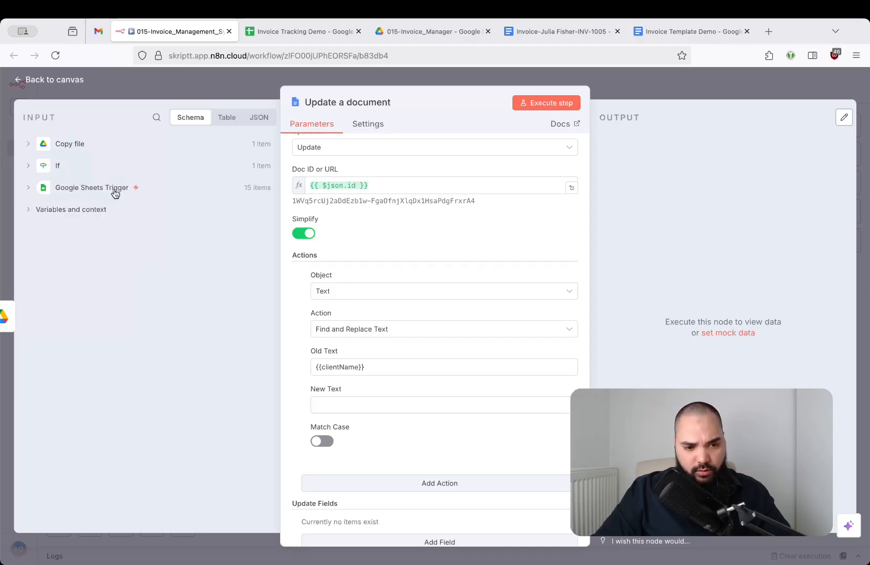
{"action": "left_click", "coordinate": [29, 189]}
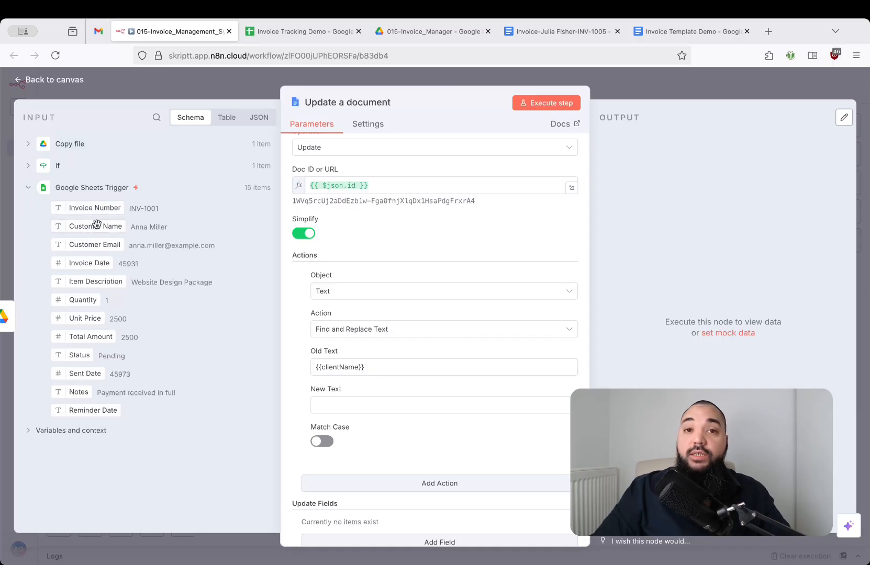
{"action": "left_click_drag", "start_coordinate": [87, 226], "coordinate": [361, 401]}
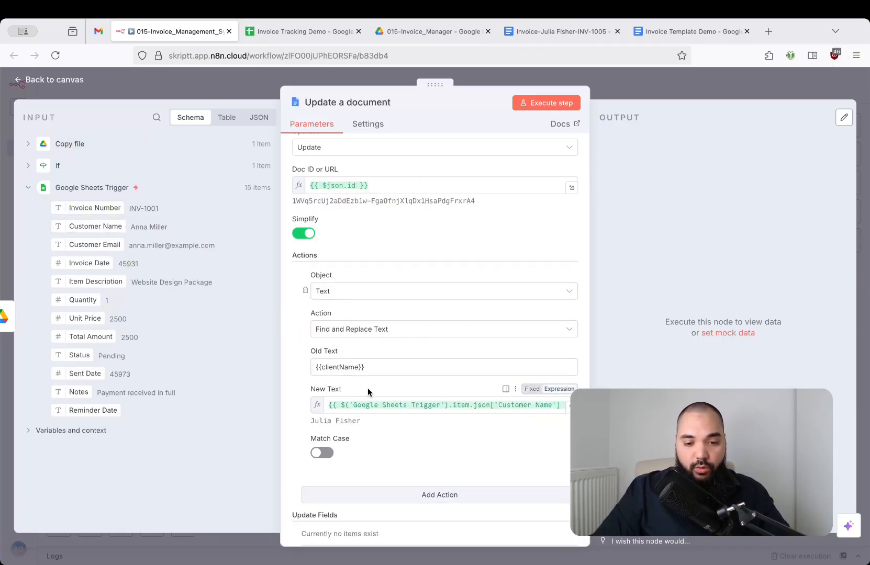
Review the client name and client address placeholders in the copied Google Docs invoice and return to the n8n node.
{"action": "left_click", "coordinate": [581, 31]}
{"action": "left_click", "coordinate": [228, 252]}
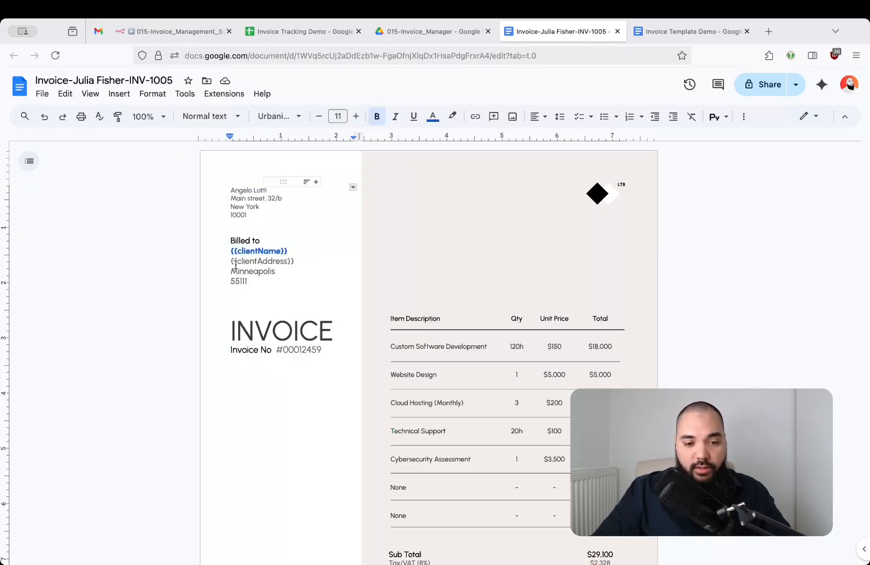
{"action": "left_click_drag", "start_coordinate": [230, 261], "coordinate": [295, 258]}
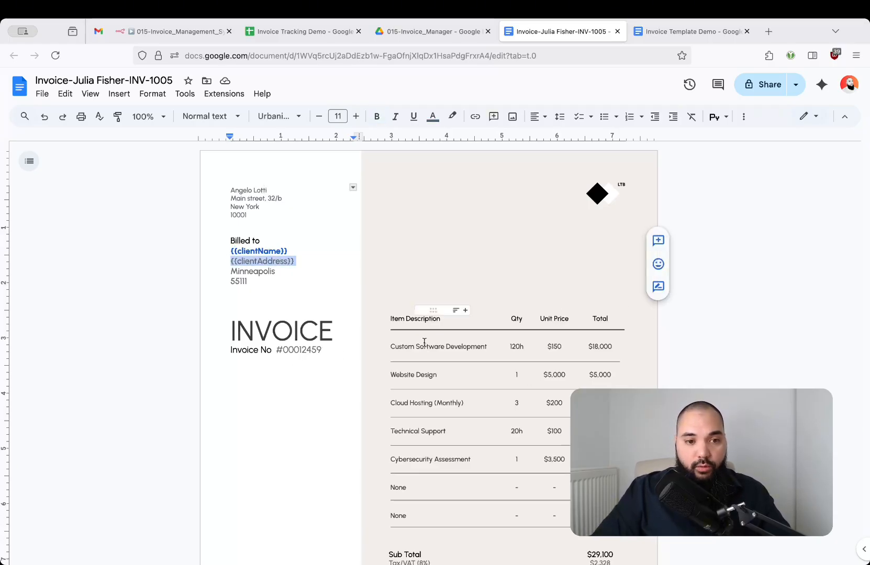
{"action": "left_click", "coordinate": [189, 34]}
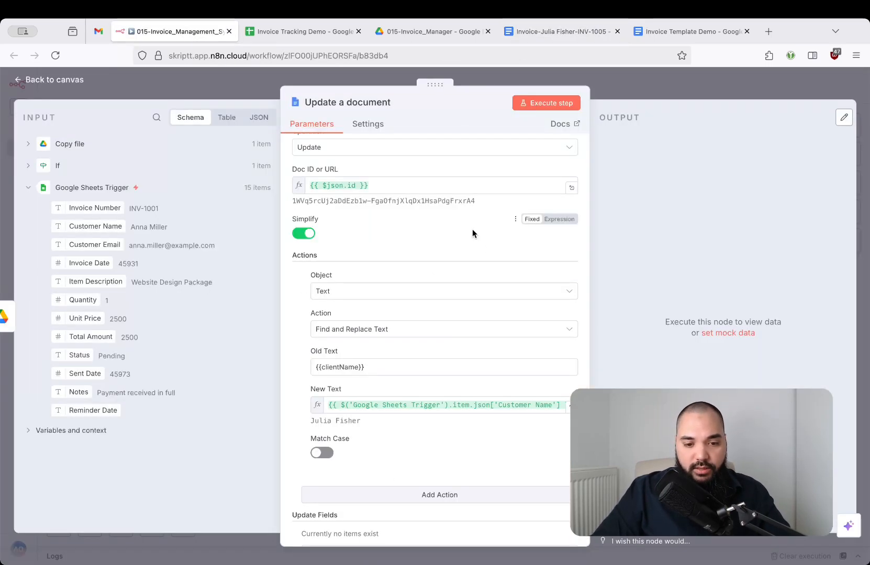
Return to the canvas, run the Update a document node alone, and check the Billed to name in the copied invoice.
{"action": "left_click", "coordinate": [632, 90]}
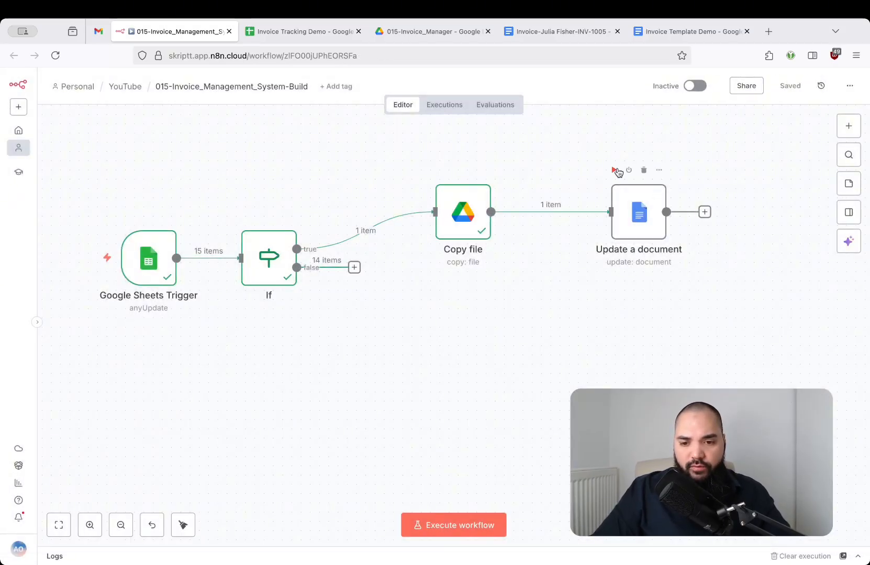
{"action": "left_click", "coordinate": [614, 169]}
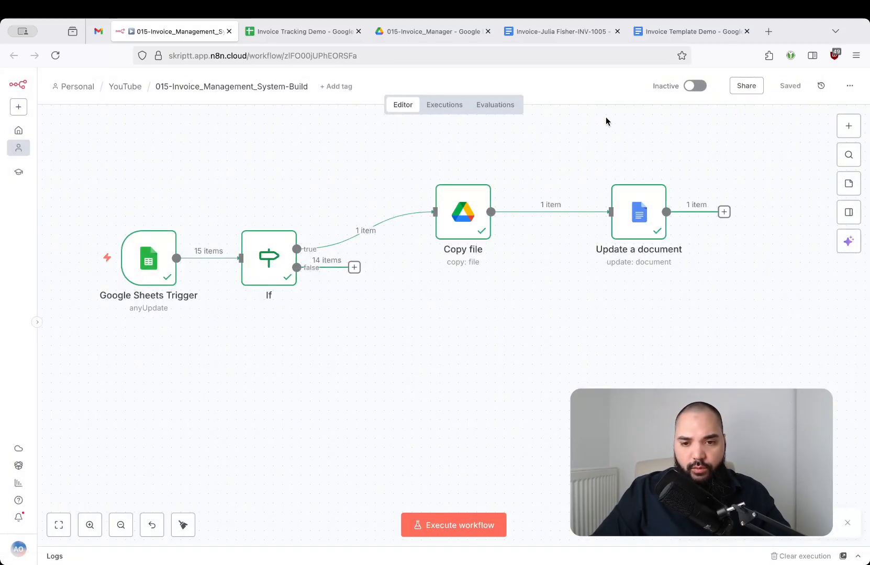
{"action": "left_click", "coordinate": [574, 32]}
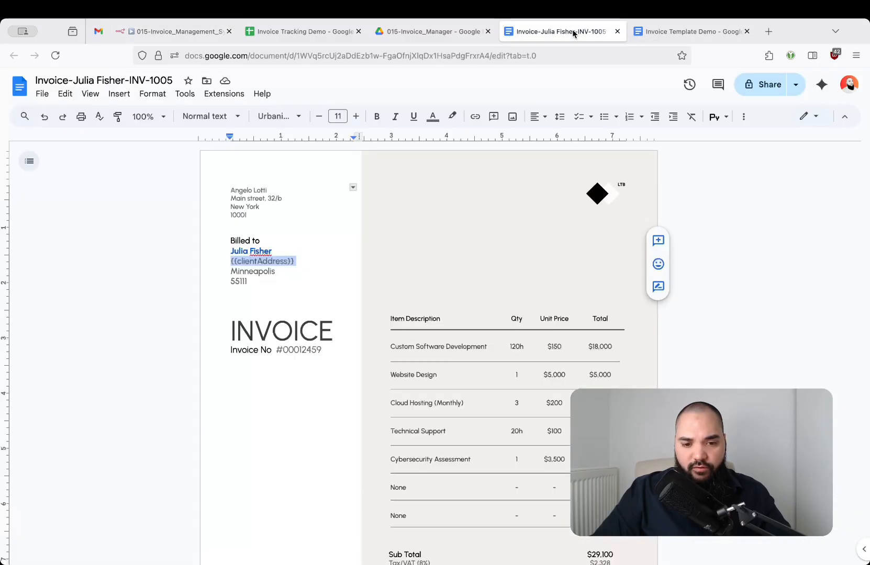
{"action": "left_click_drag", "start_coordinate": [232, 252], "coordinate": [272, 252]}
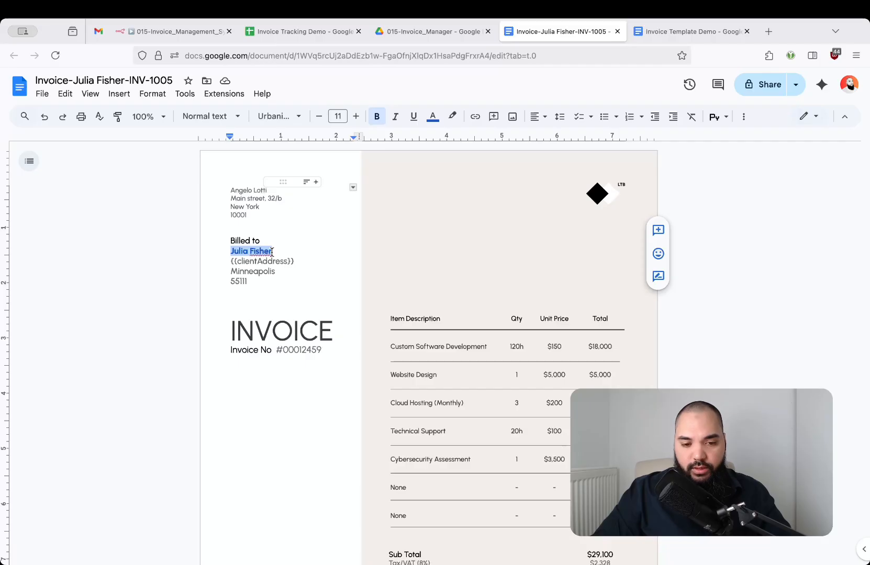
{"action": "left_click", "coordinate": [200, 31]}
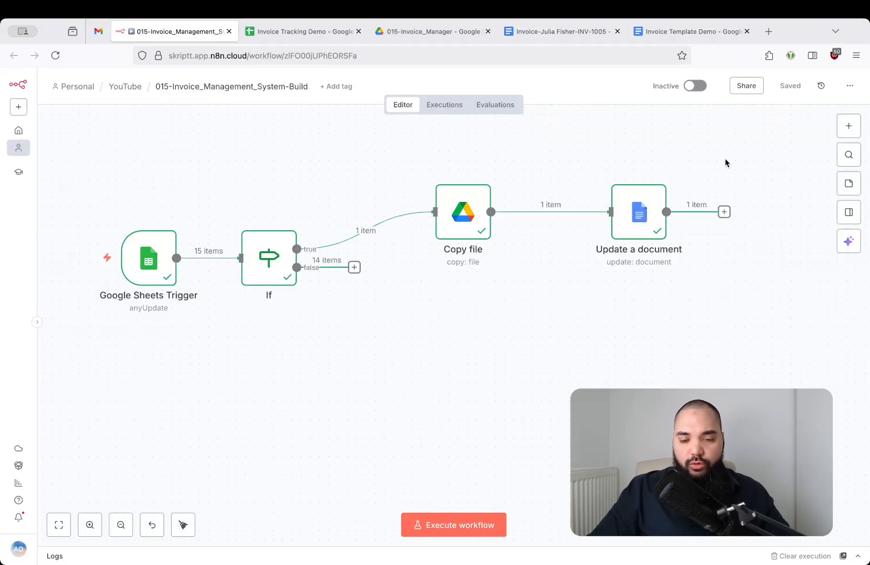
Move the Update a document node closer to Copy file and add a Google Drive Download file node after it.
{"action": "left_click_drag", "start_coordinate": [648, 217], "coordinate": [621, 216]}
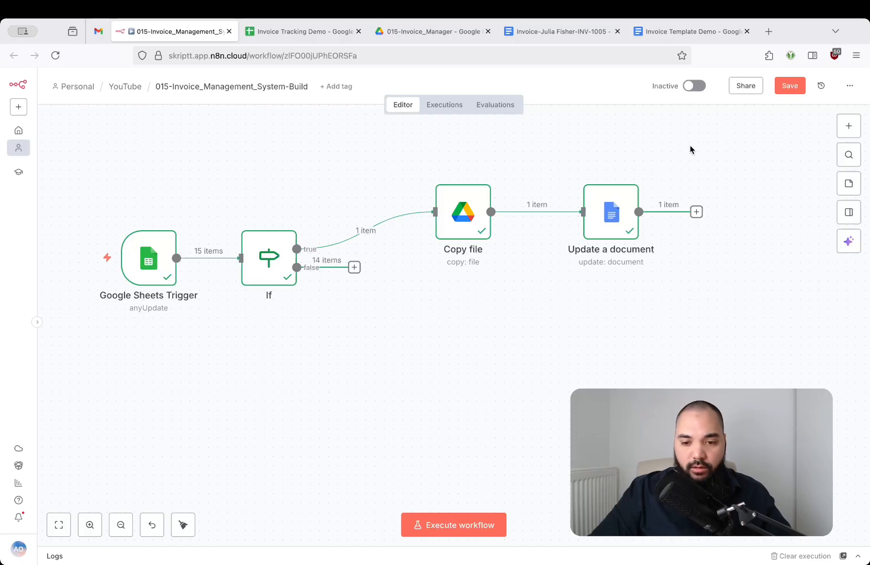
{"action": "left_click_drag", "start_coordinate": [734, 288], "coordinate": [623, 290]}
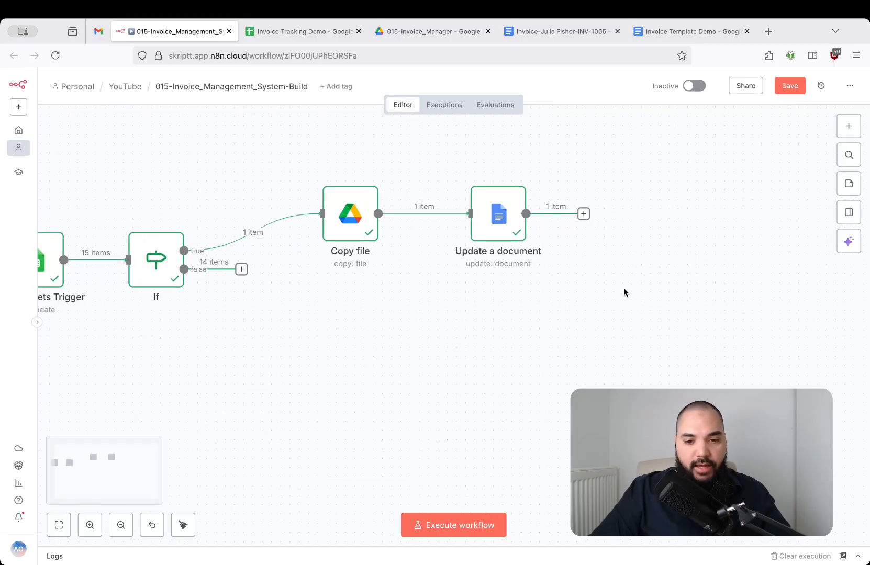
{"action": "left_click", "coordinate": [583, 214]}
{"action": "type", "text": "drive"}
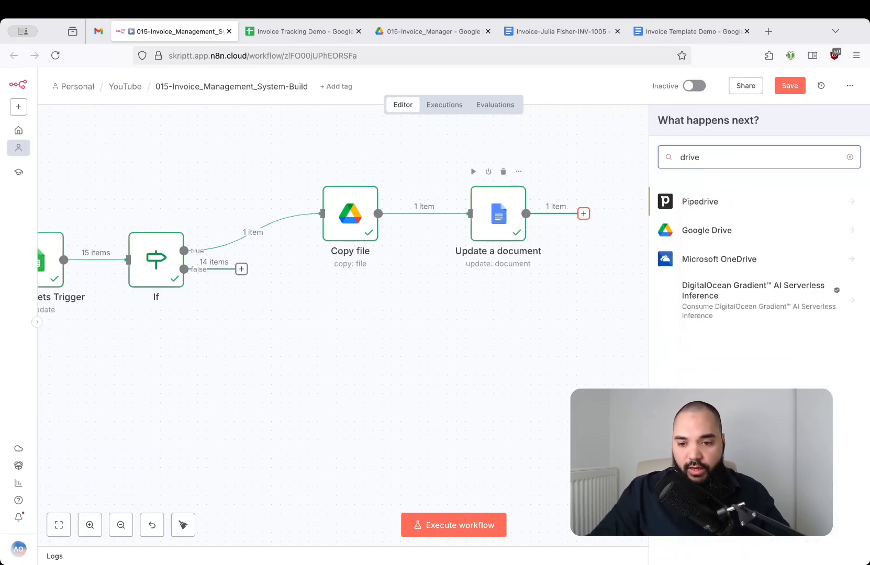
{"action": "left_click", "coordinate": [717, 231]}
{"action": "type", "text": "down"}
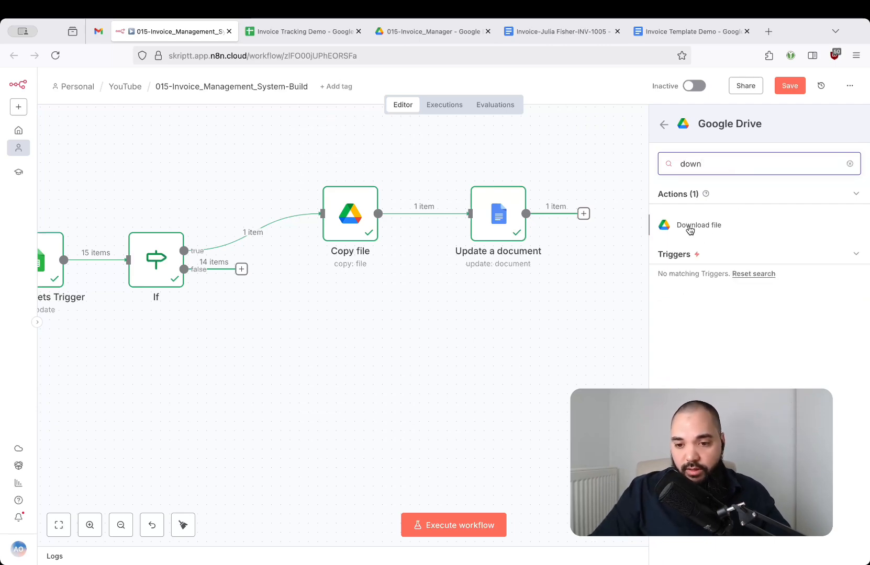
{"action": "left_click", "coordinate": [720, 226]}
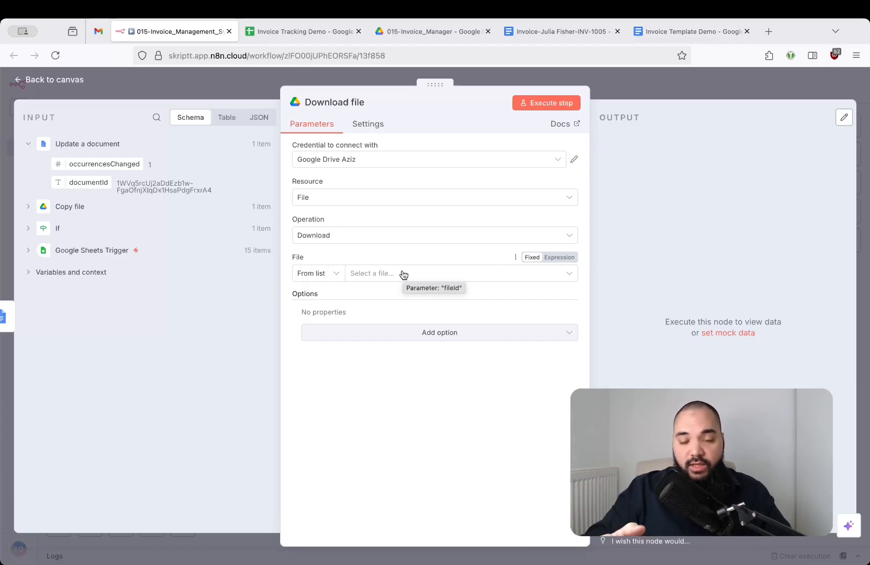
Set the file to download by ID, using the documentId field from Update a document, and save the workflow.
{"action": "left_click", "coordinate": [320, 274]}
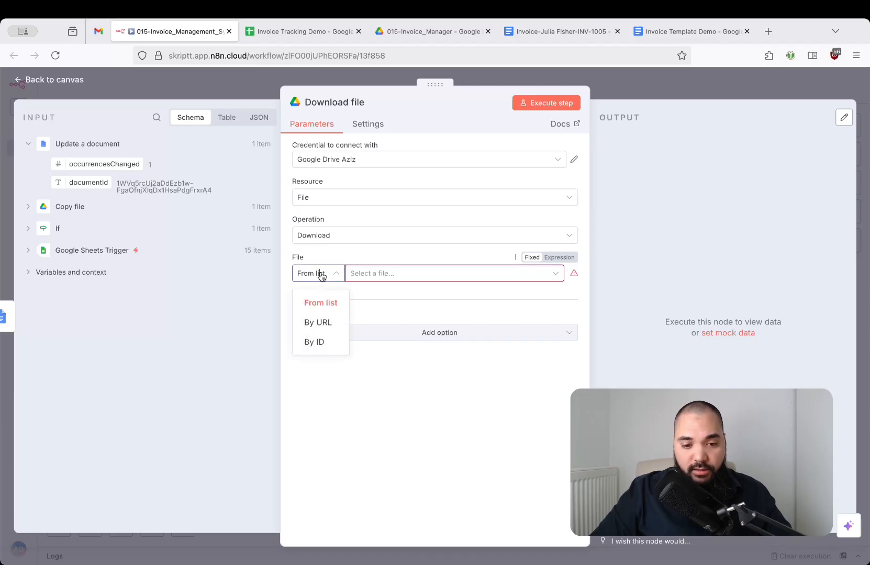
{"action": "left_click", "coordinate": [314, 342]}
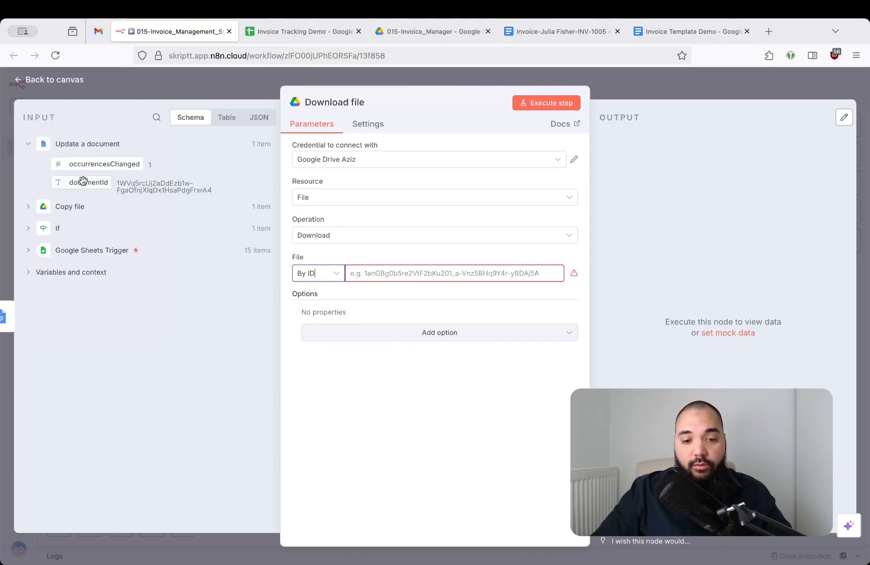
{"action": "left_click_drag", "start_coordinate": [83, 181], "coordinate": [378, 275]}
{"action": "left_click", "coordinate": [360, 245]}
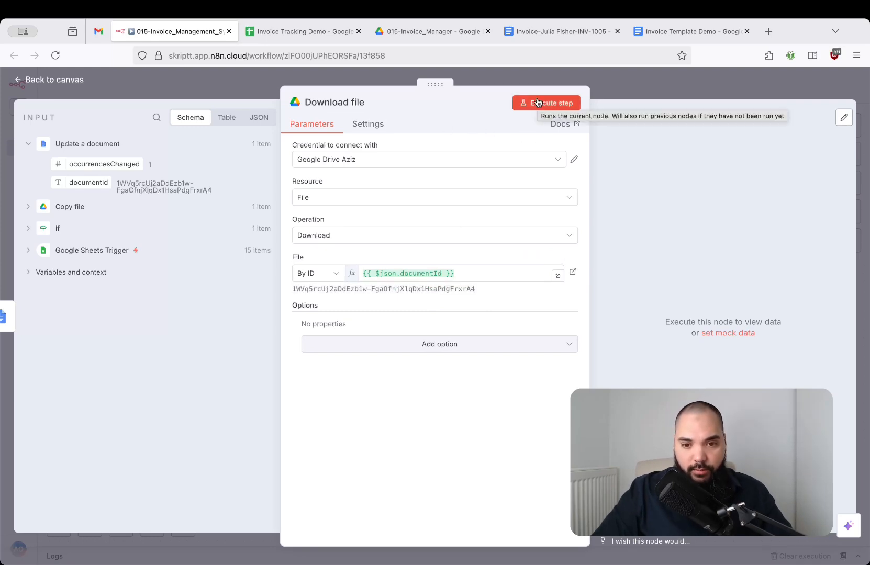
{"action": "left_click", "coordinate": [620, 80]}
{"action": "key", "text": "ctrl+s"}
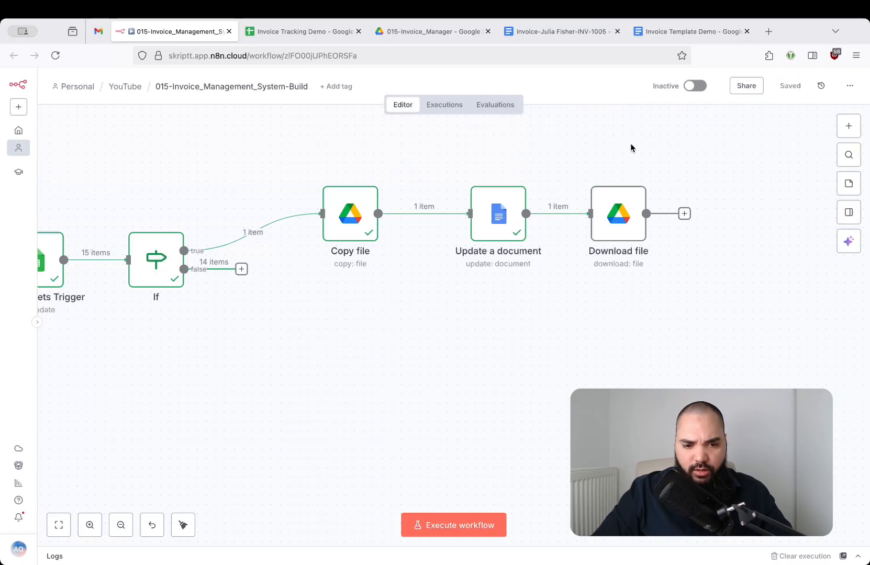
Run the Download file node alone and check the name and format of the file it outputs.
{"action": "scroll", "coordinate": [631, 143], "scroll_direction": "down", "scroll_amount": 2}
{"action": "left_click_drag", "start_coordinate": [77, 149], "coordinate": [572, 307]}
{"action": "scroll", "coordinate": [571, 196], "scroll_direction": "up", "scroll_amount": 2}
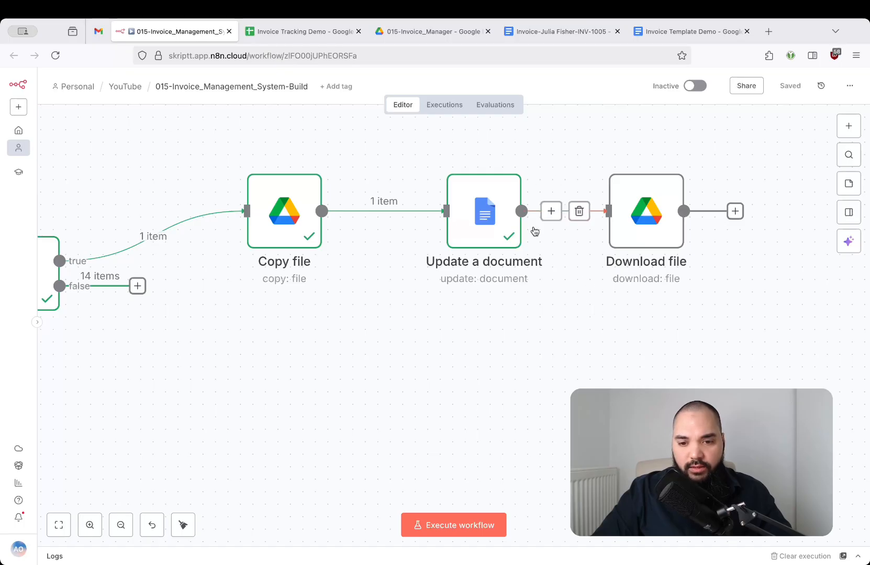
{"action": "scroll", "coordinate": [606, 418], "scroll_direction": "down", "scroll_amount": 3}
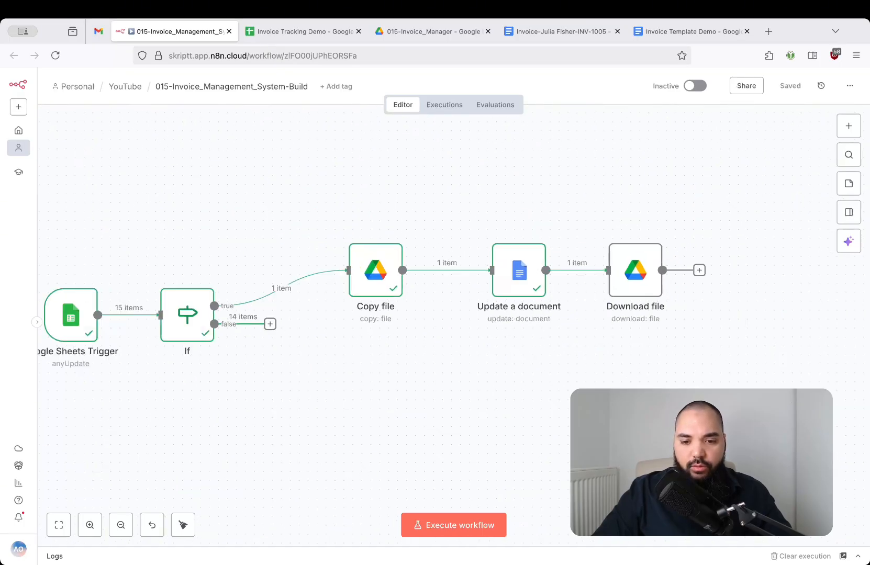
{"action": "scroll", "coordinate": [606, 417], "scroll_direction": "down", "scroll_amount": 1}
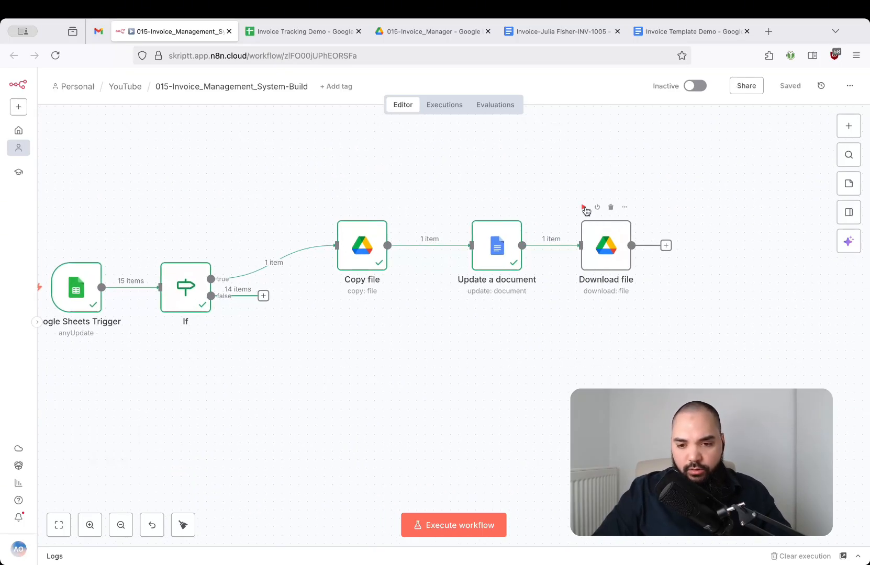
{"action": "left_click", "coordinate": [584, 208]}
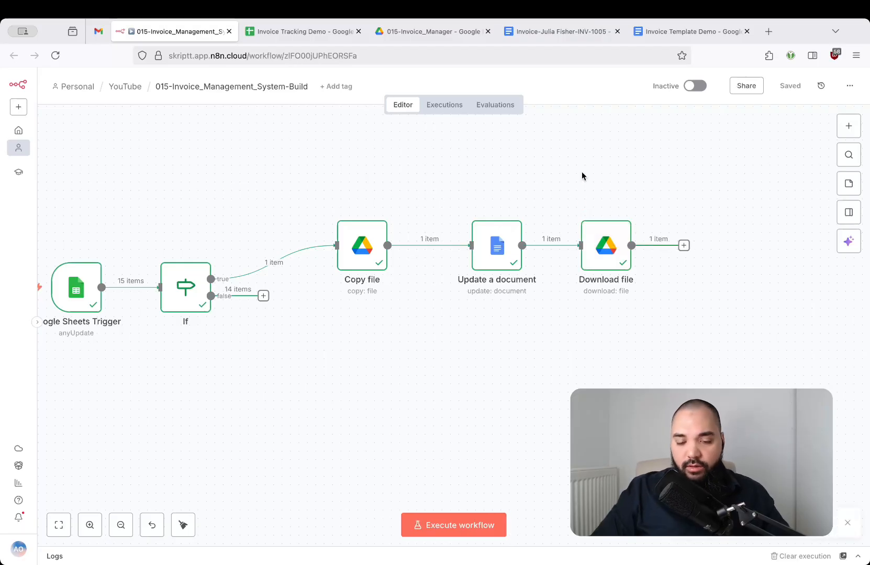
{"action": "double_click", "coordinate": [606, 253]}
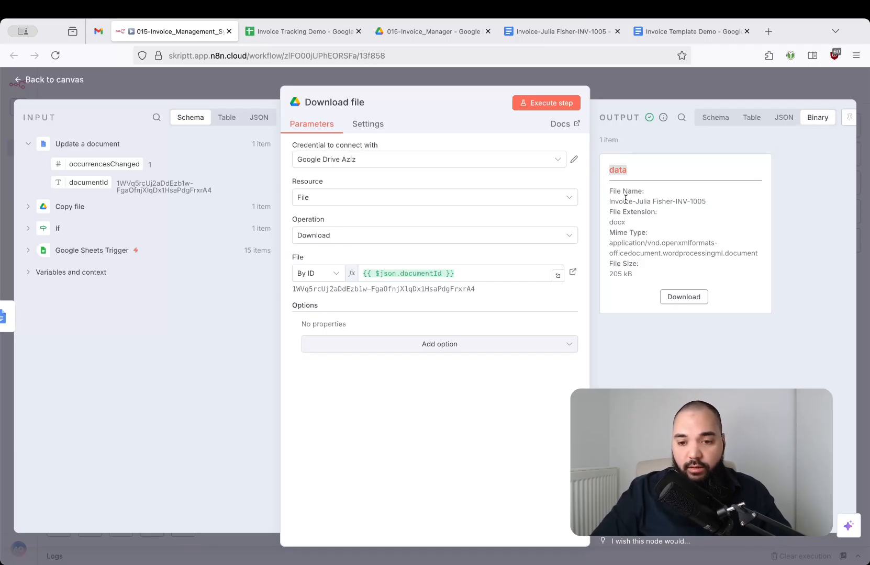
{"action": "left_click_drag", "start_coordinate": [609, 201], "coordinate": [693, 200]}
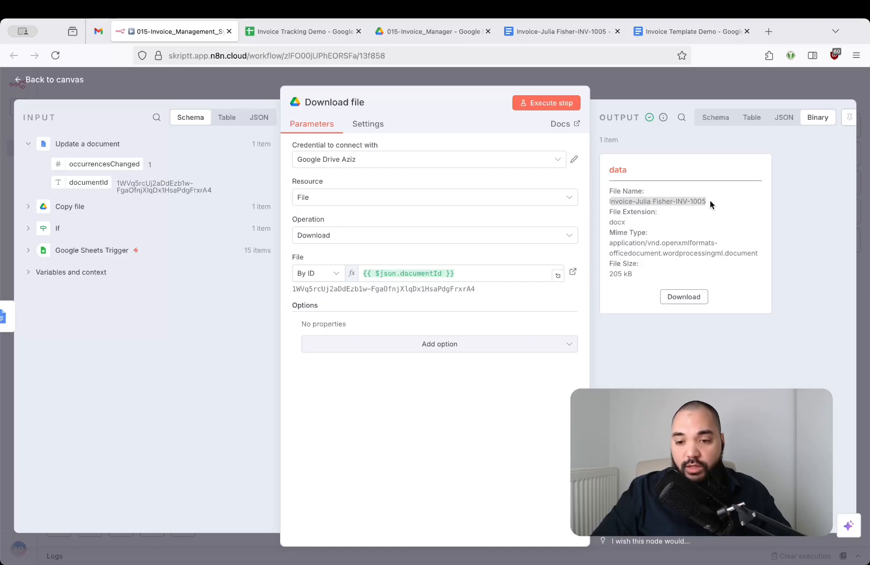
{"action": "left_click", "coordinate": [709, 201]}
{"action": "left_click_drag", "start_coordinate": [609, 201], "coordinate": [705, 201]}
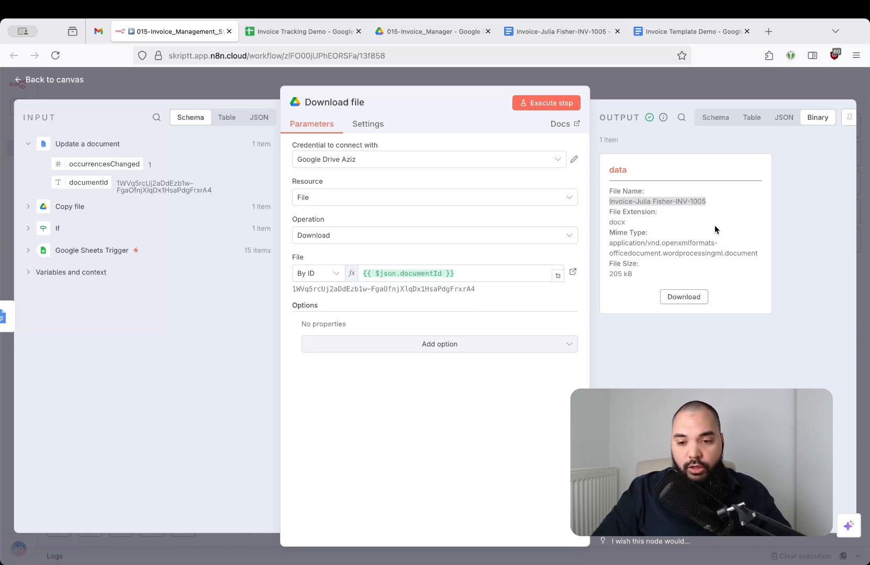
{"action": "left_click", "coordinate": [714, 225]}
{"action": "key", "text": "Escape"}
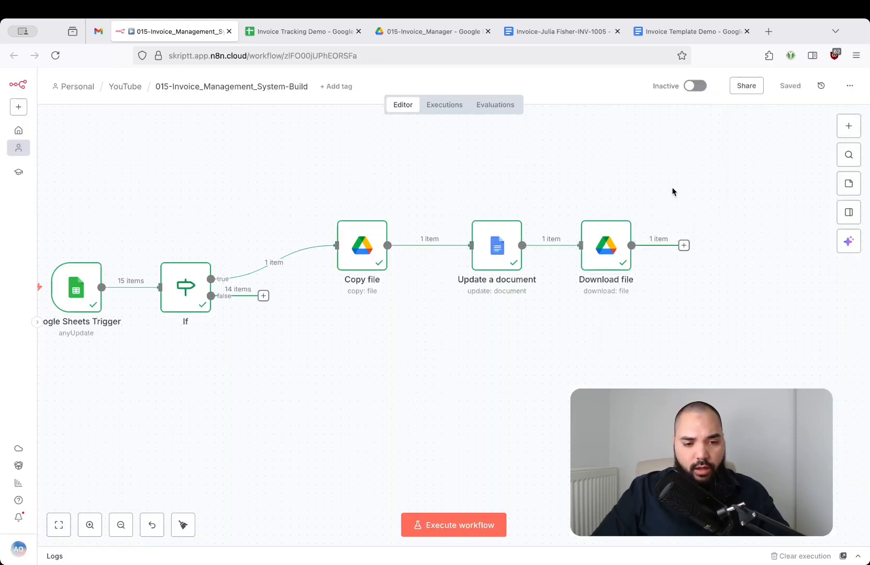
Add a Gmail Send a message node after the Download file node.
{"action": "left_click_drag", "start_coordinate": [730, 275], "coordinate": [706, 262]}
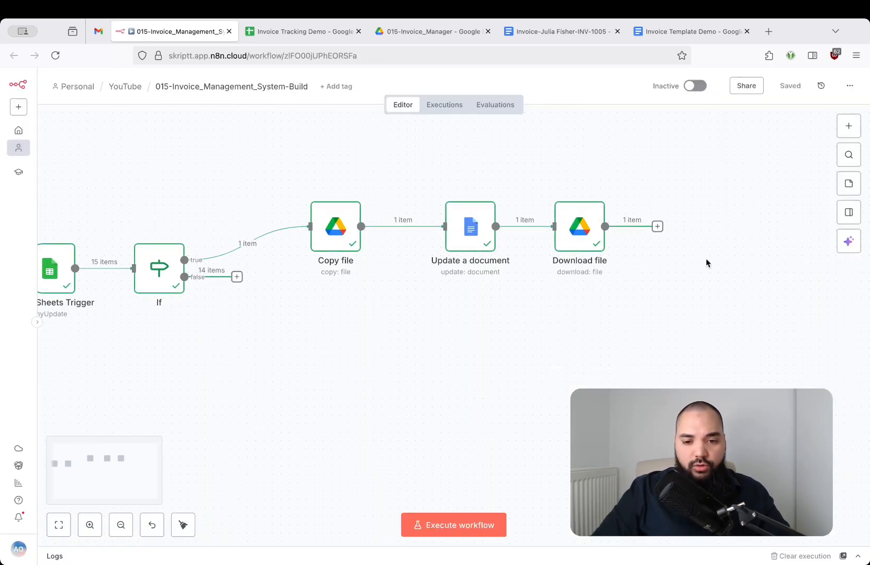
{"action": "left_click", "coordinate": [657, 227]}
{"action": "type", "text": "gma"}
{"action": "key", "text": "Return"}
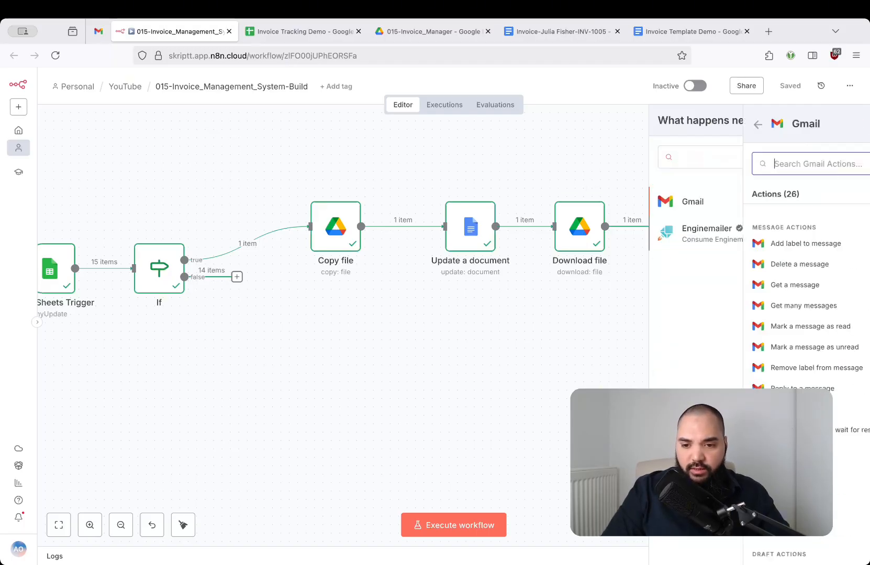
{"action": "type", "text": "send"}
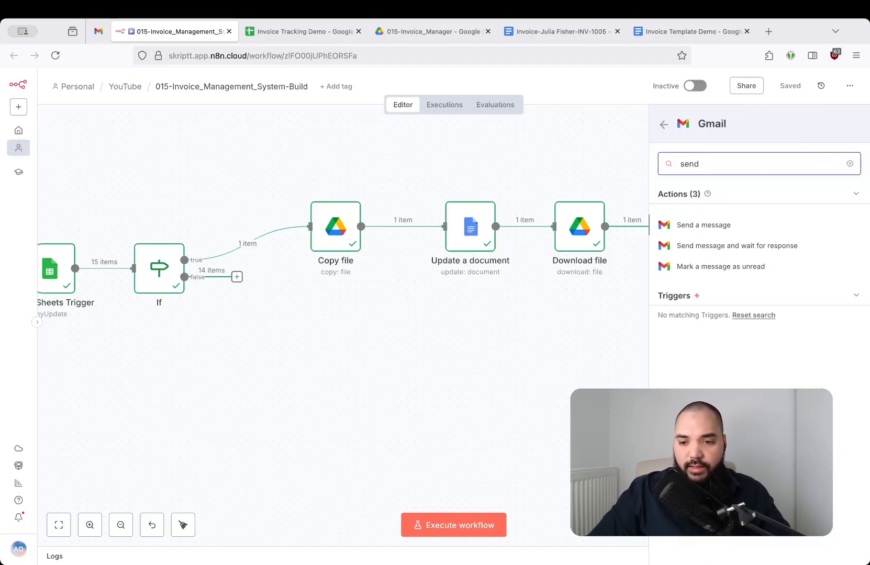
{"action": "left_click", "coordinate": [732, 221]}
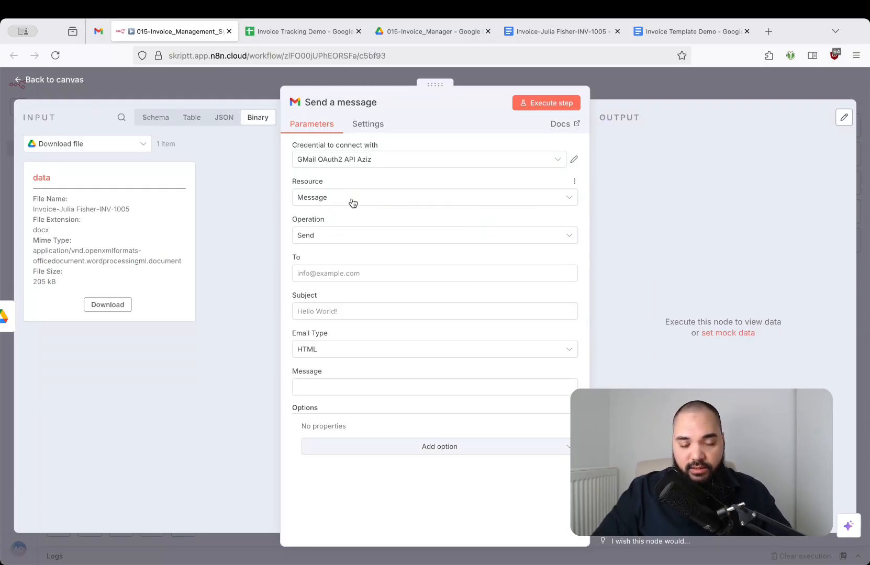
Set the email's recipient to the Customer Email field from the Google Sheets Trigger.
{"action": "left_click", "coordinate": [356, 273]}
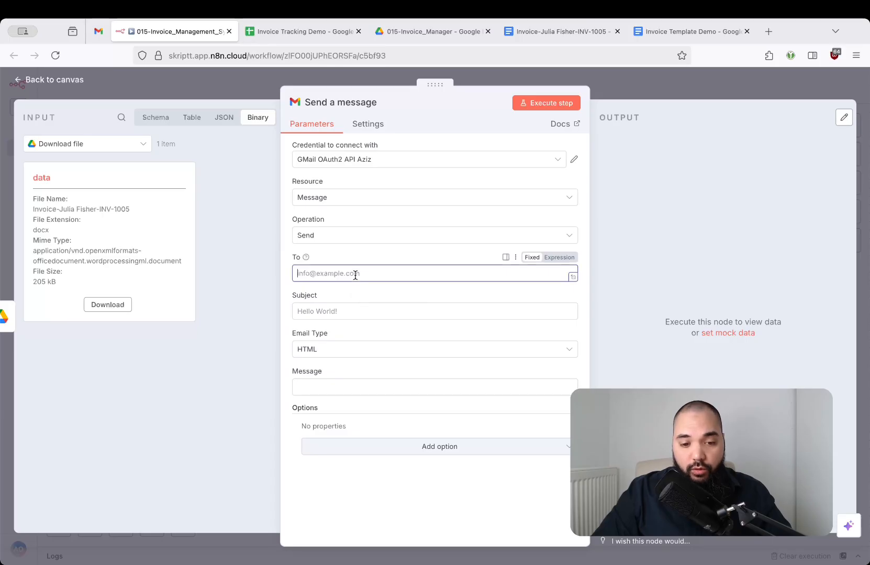
{"action": "left_click", "coordinate": [152, 122]}
{"action": "left_click", "coordinate": [31, 144]}
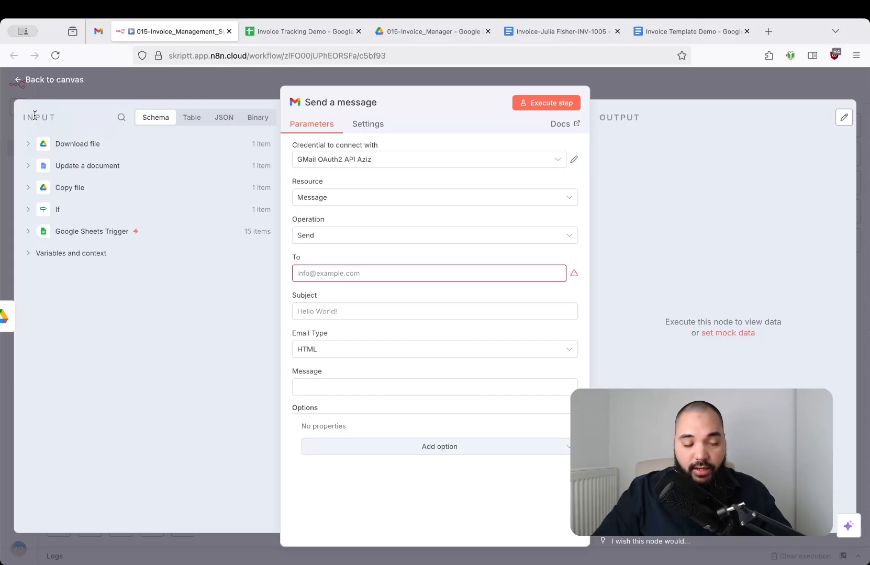
{"action": "left_click", "coordinate": [29, 234]}
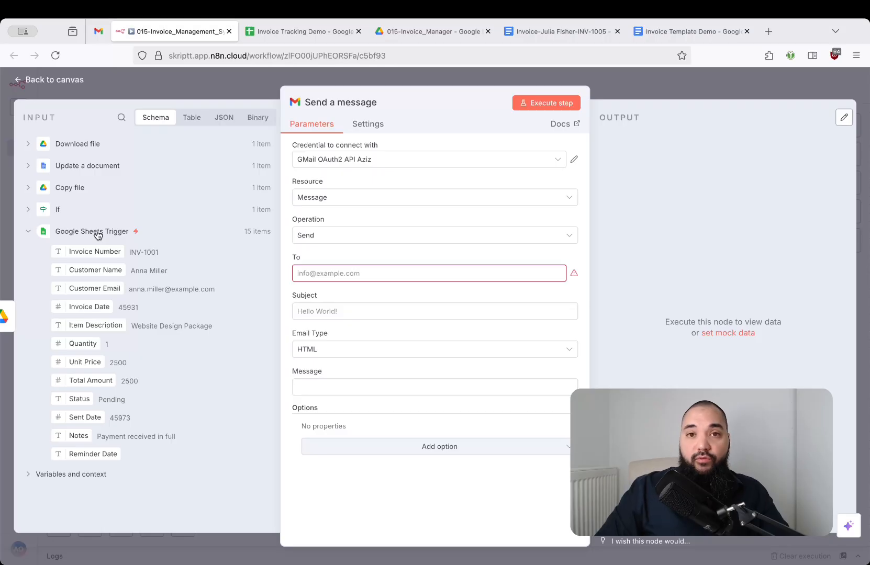
{"action": "left_click", "coordinate": [304, 32]}
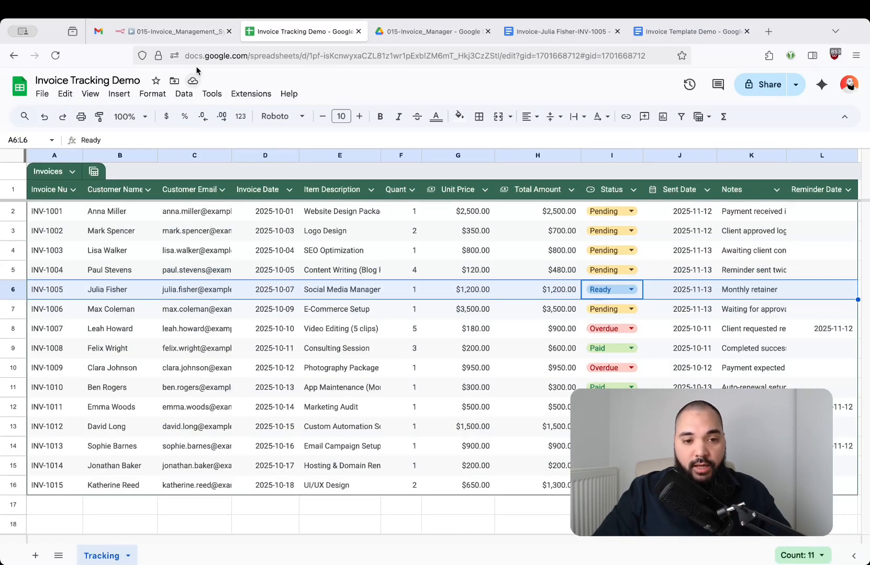
{"action": "left_click", "coordinate": [192, 33]}
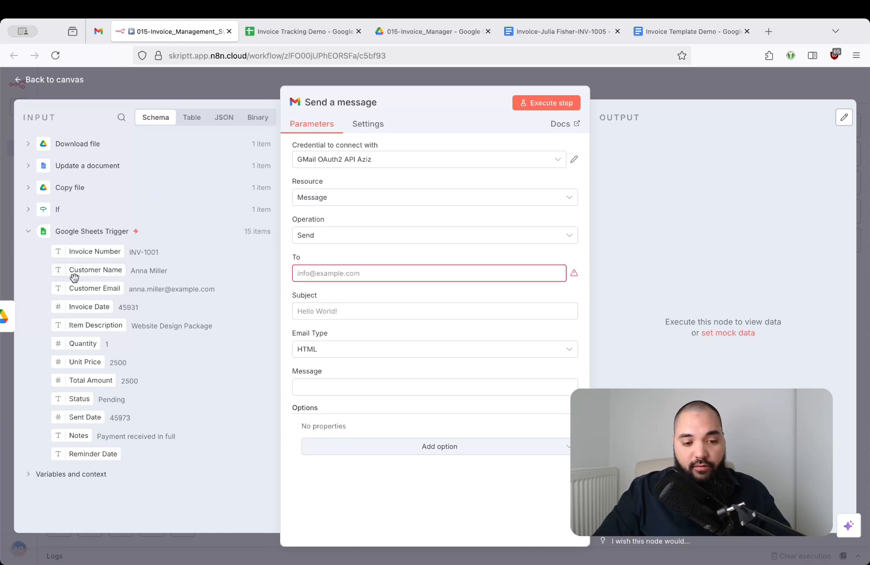
{"action": "left_click_drag", "start_coordinate": [96, 287], "coordinate": [391, 291]}
{"action": "left_click", "coordinate": [391, 291]}
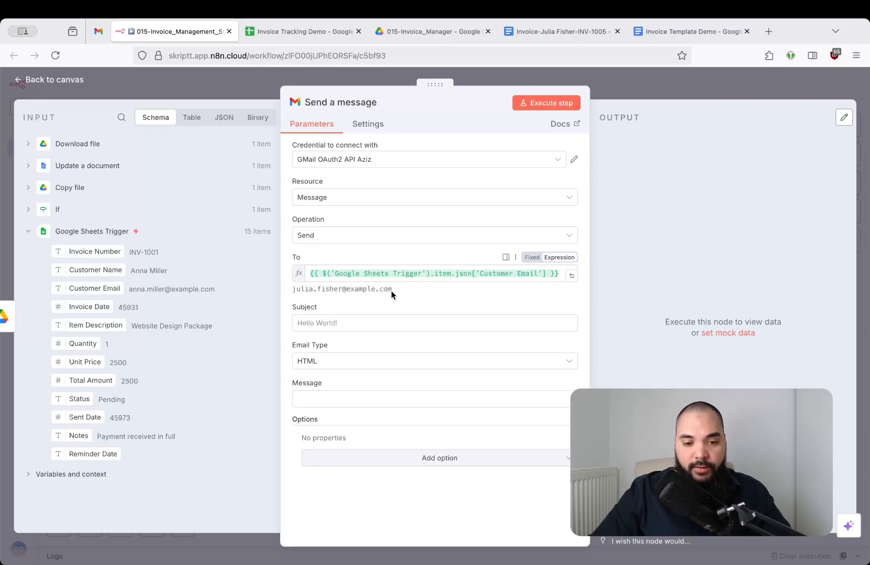
Set the email subject to "You have a new Invoice" followed by the trigger's Invoice Number field in parentheses.
{"action": "left_click", "coordinate": [393, 323]}
{"action": "type", "text": "Invoice"}
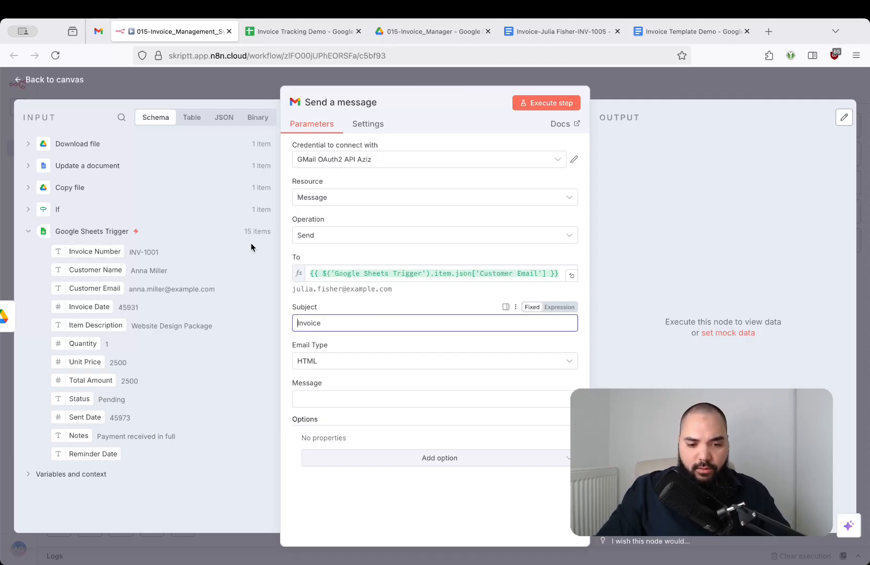
{"action": "type", "text": "You have a new "}
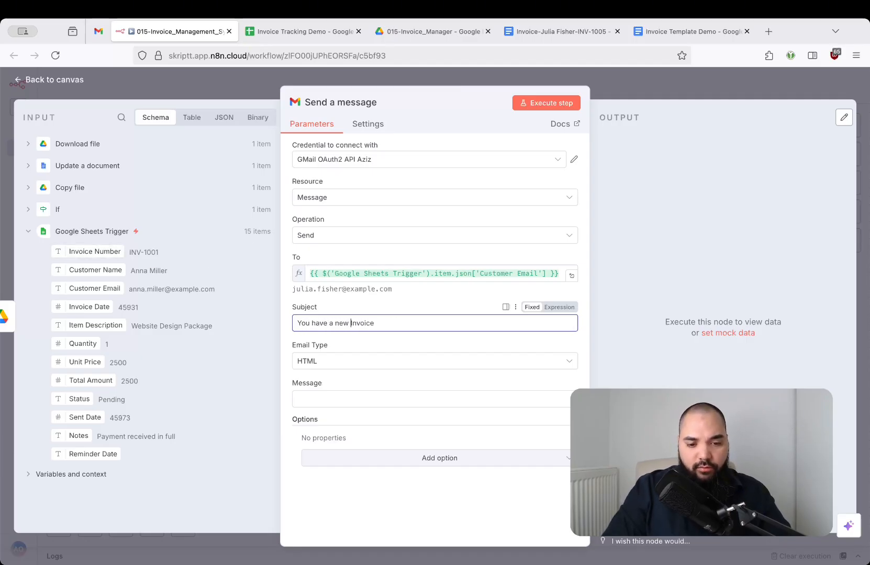
{"action": "type", "text": "("}
{"action": "left_click_drag", "start_coordinate": [112, 252], "coordinate": [421, 324]}
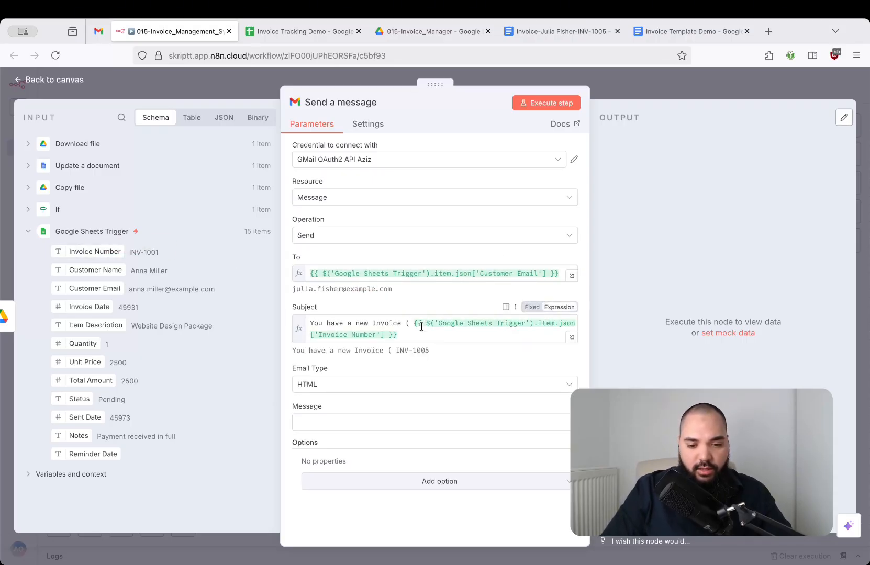
{"action": "type", "text": ")"}
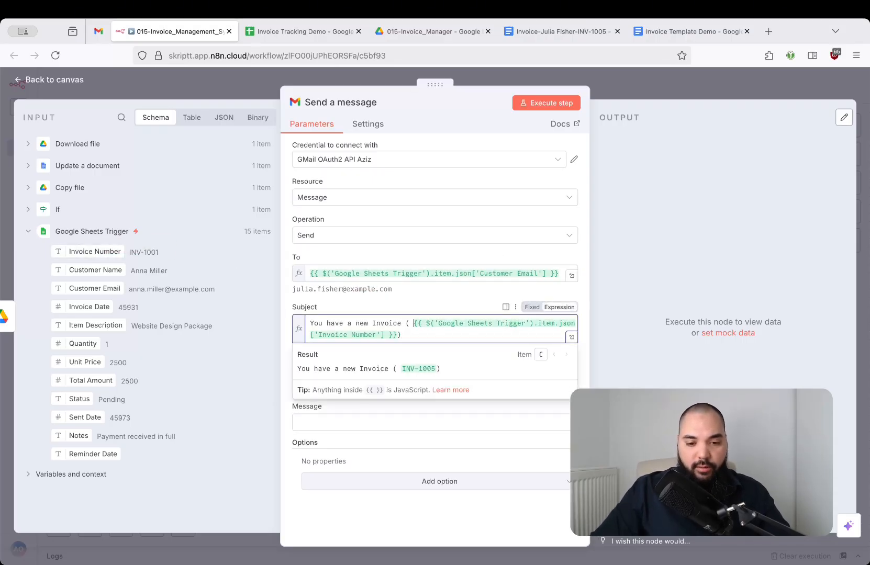
{"action": "key", "text": "BackSpace"}
{"action": "left_click", "coordinate": [393, 302]}
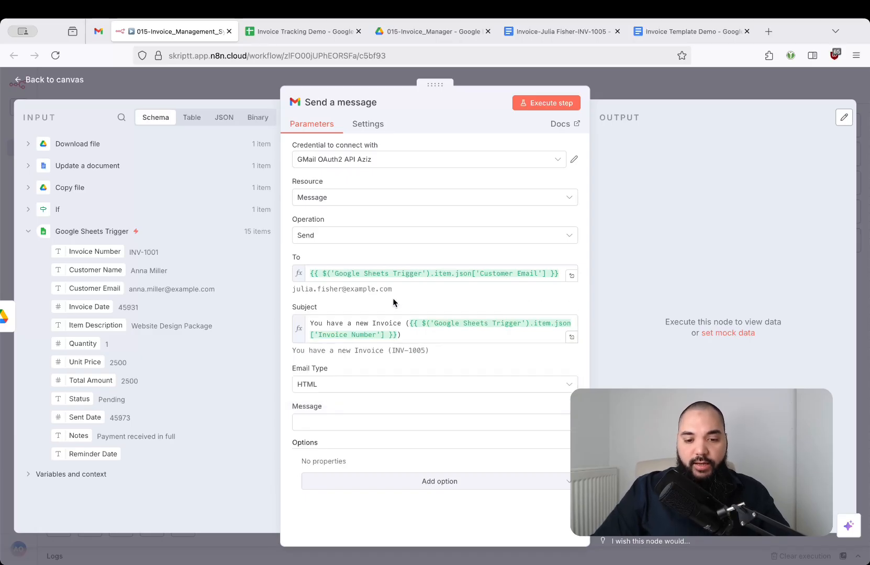
{"action": "left_click_drag", "start_coordinate": [391, 351], "coordinate": [425, 353]}
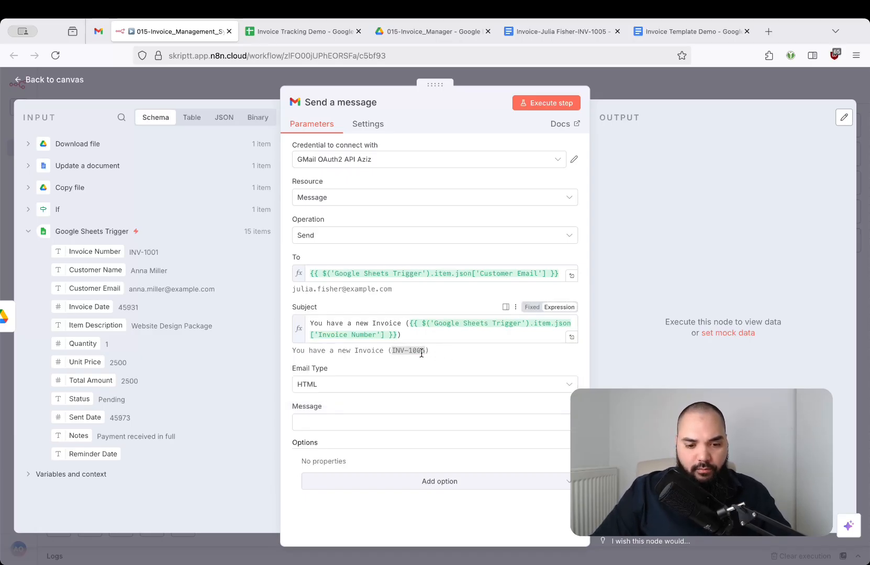
Set the email type to Text and start the message with "Hi", the trigger's Customer Name field and a comma.
{"action": "left_click", "coordinate": [327, 385]}
{"action": "left_click", "coordinate": [331, 416]}
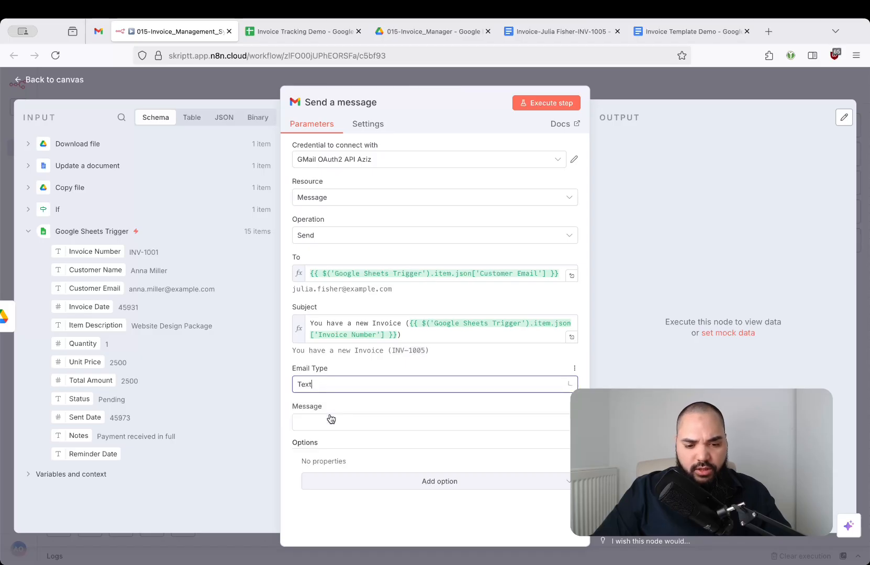
{"action": "left_click", "coordinate": [368, 421]}
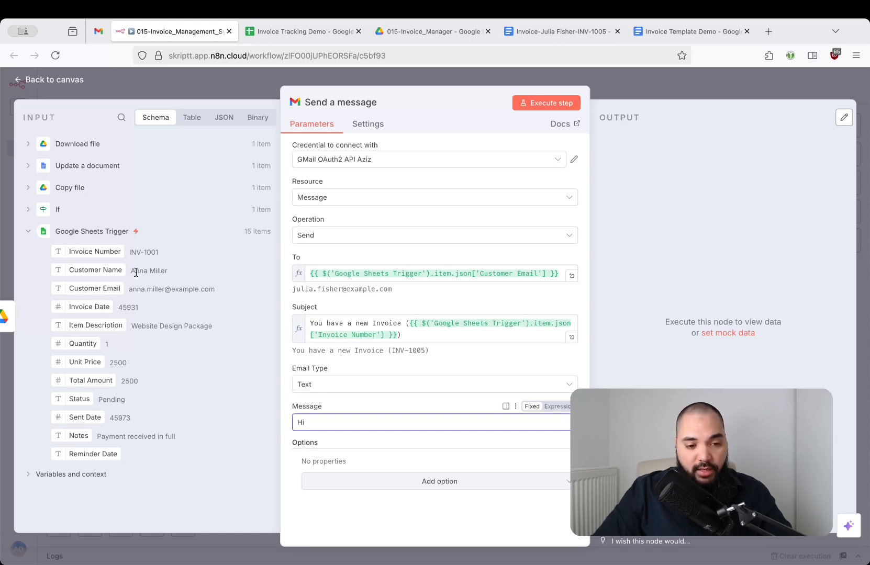
{"action": "left_click_drag", "start_coordinate": [107, 270], "coordinate": [400, 428]}
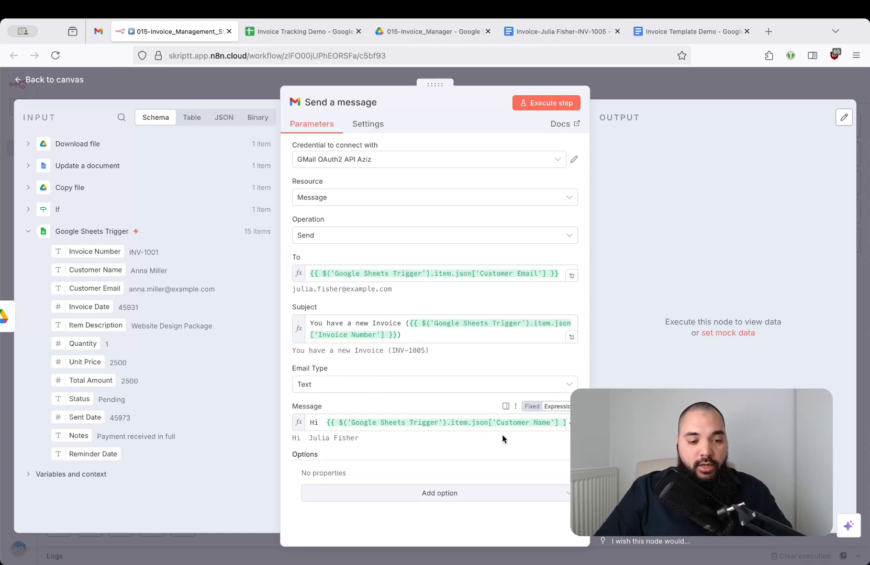
{"action": "key", "text": "ctrl+Tab"}
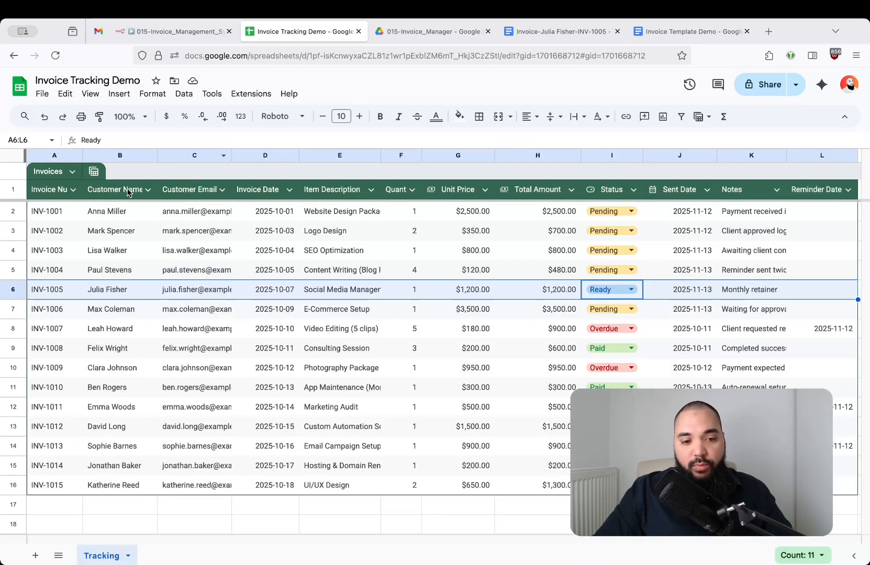
{"action": "left_click", "coordinate": [174, 32]}
{"action": "left_click", "coordinate": [321, 421]}
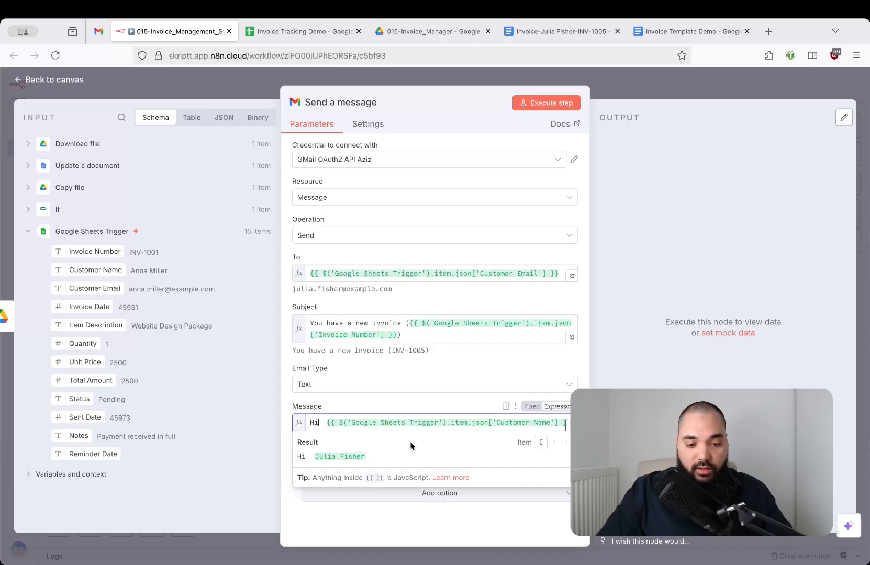
{"action": "key", "text": "BackSpace"}
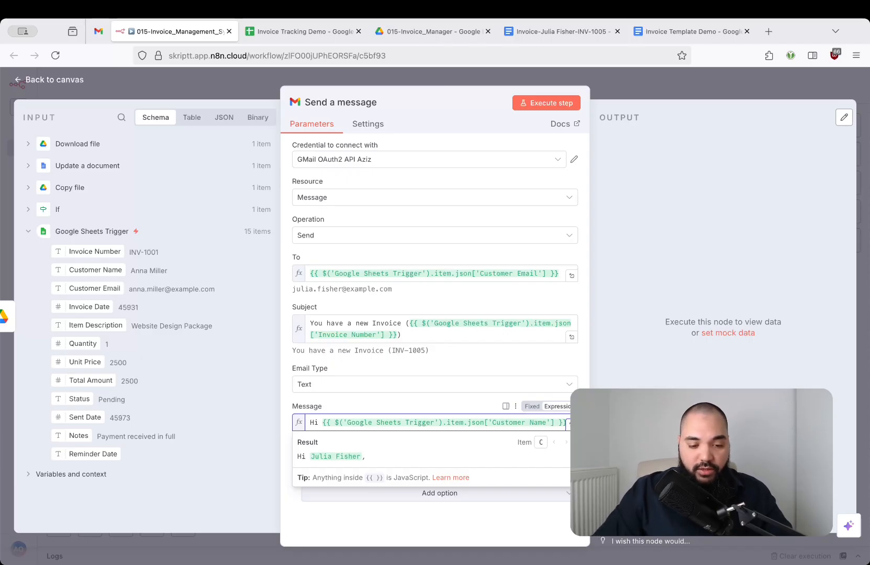
Complete the message with "please find the next invoice attached." and "Thanks," on separate lines, signed with the sender's first name.
{"action": "key", "text": "Return"}
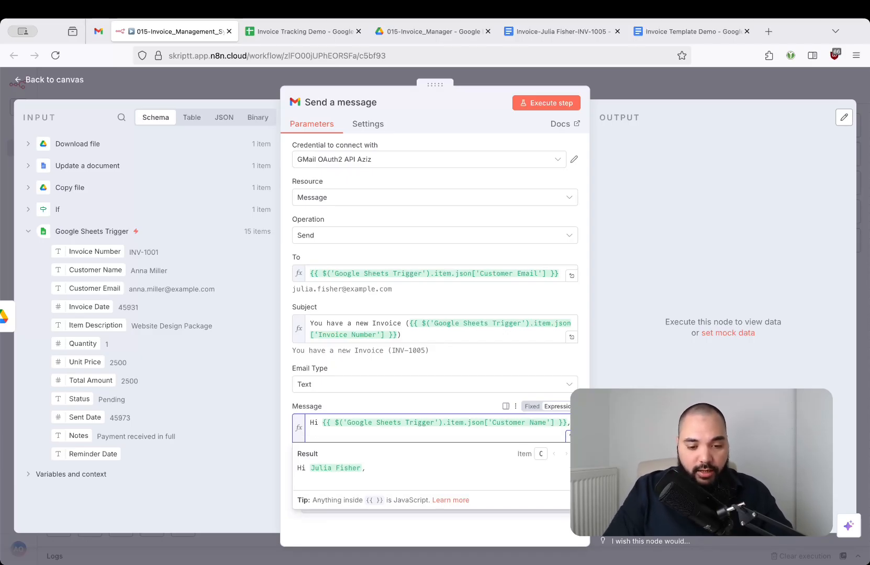
{"action": "type", "text": "please fi"}
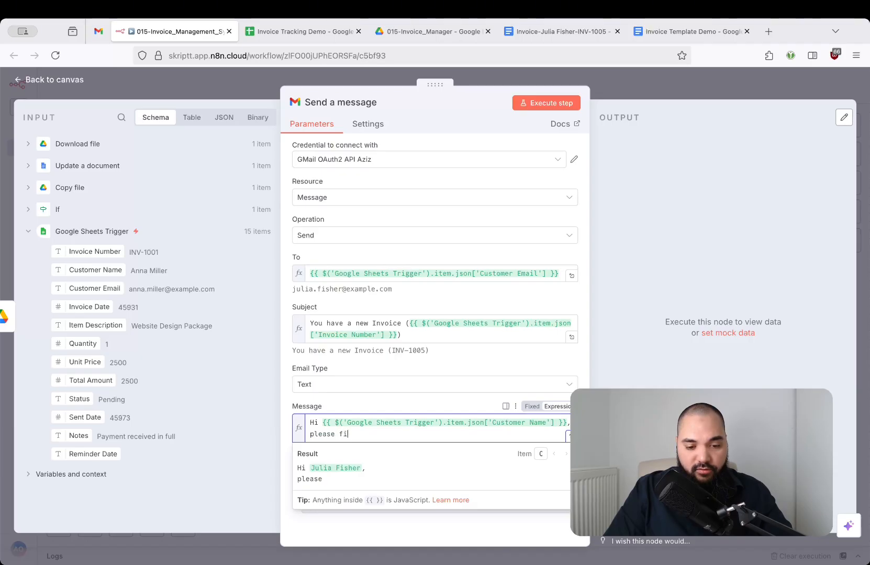
{"action": "type", "text": "nd the next invoice "}
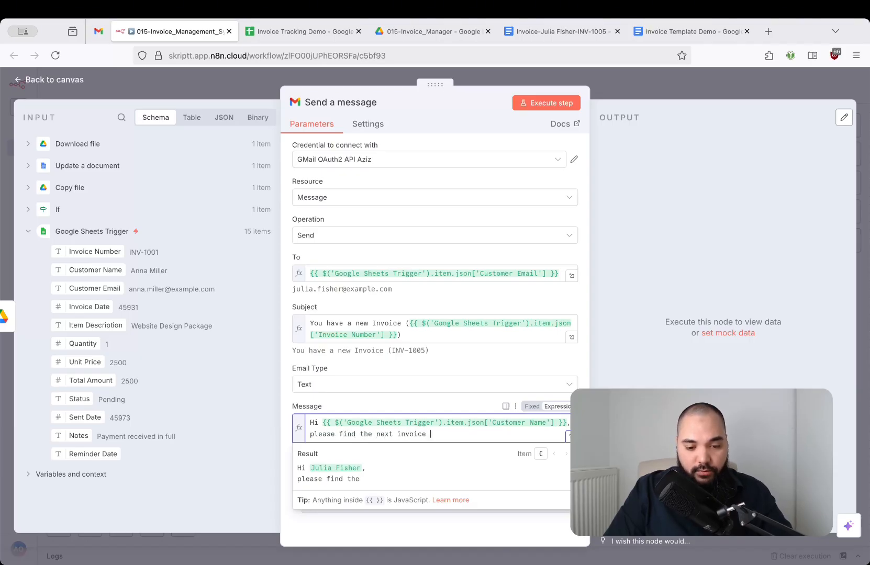
{"action": "type", "text": "attached."}
{"action": "key", "text": "Return"}
{"action": "type", "text": "Tahnk"}
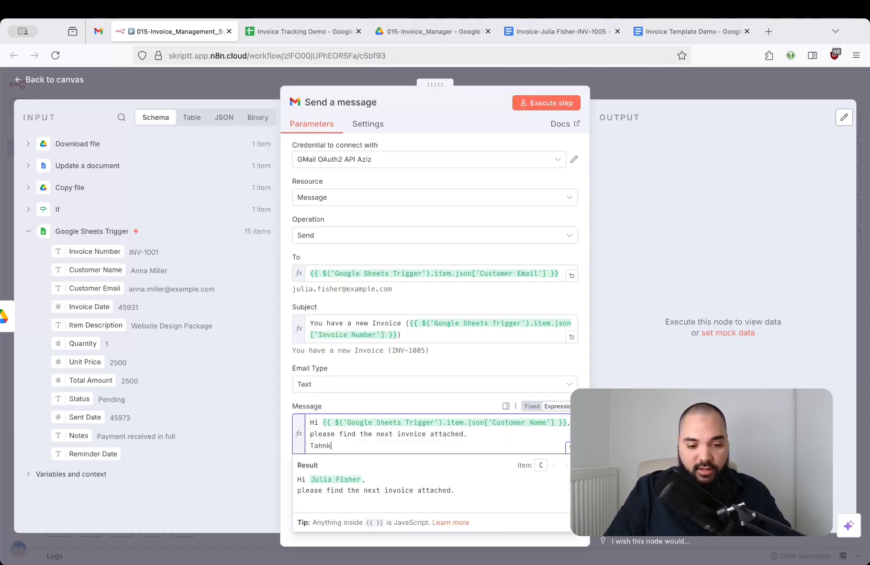
{"action": "type", "text": "Thanks,"}
{"action": "key", "text": "Return"}
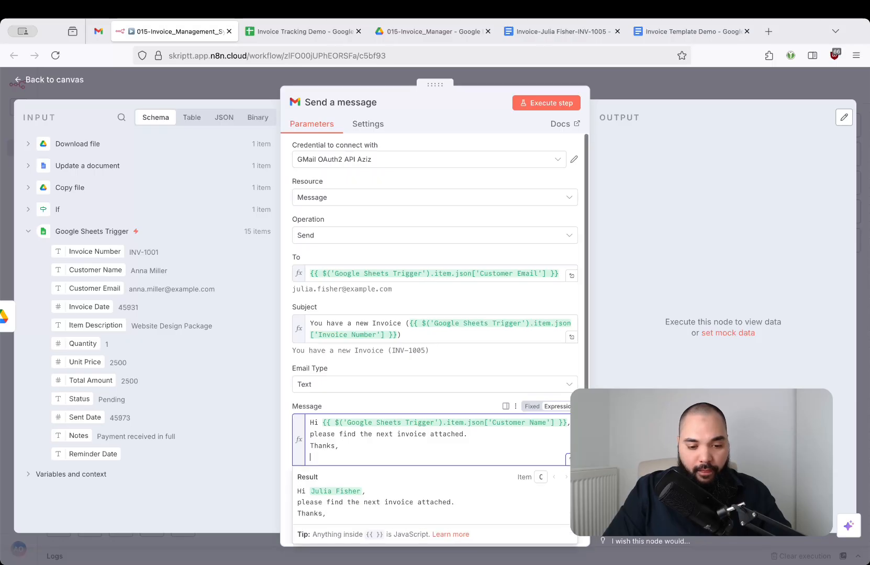
{"action": "type", "text": "Aziz"}
{"action": "left_click", "coordinate": [403, 357]}
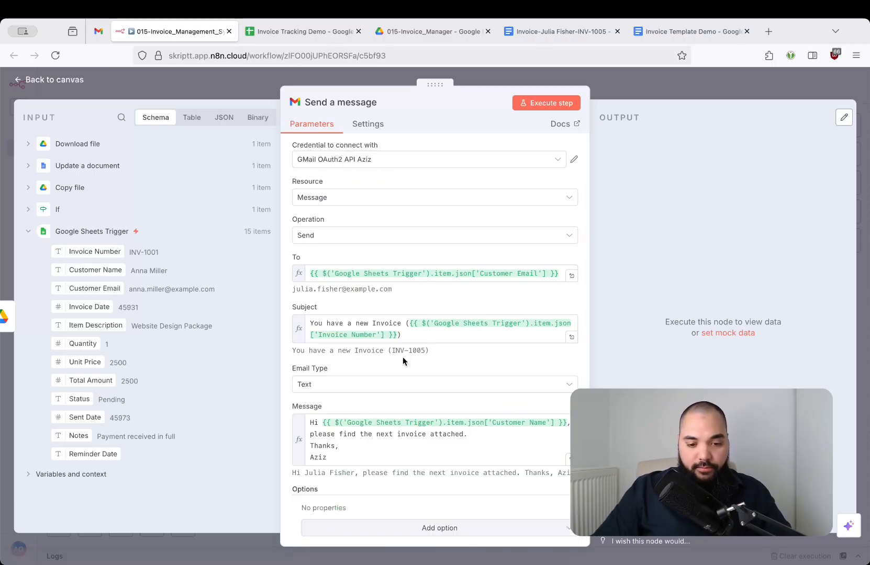
Add the Attachments option to the email with one attachment that uses the field name data.
{"action": "scroll", "coordinate": [402, 356], "scroll_direction": "down", "scroll_amount": 1}
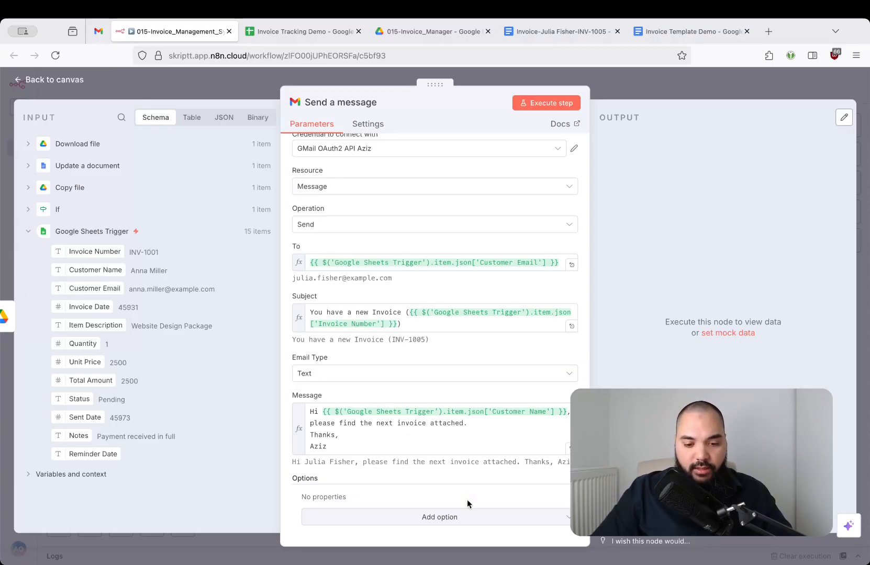
{"action": "left_click", "coordinate": [441, 518]}
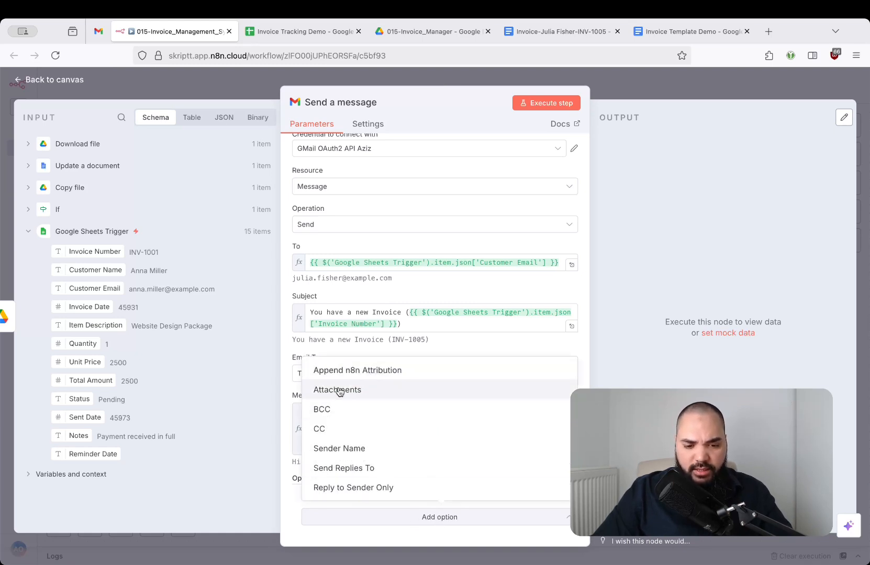
{"action": "left_click", "coordinate": [337, 390]}
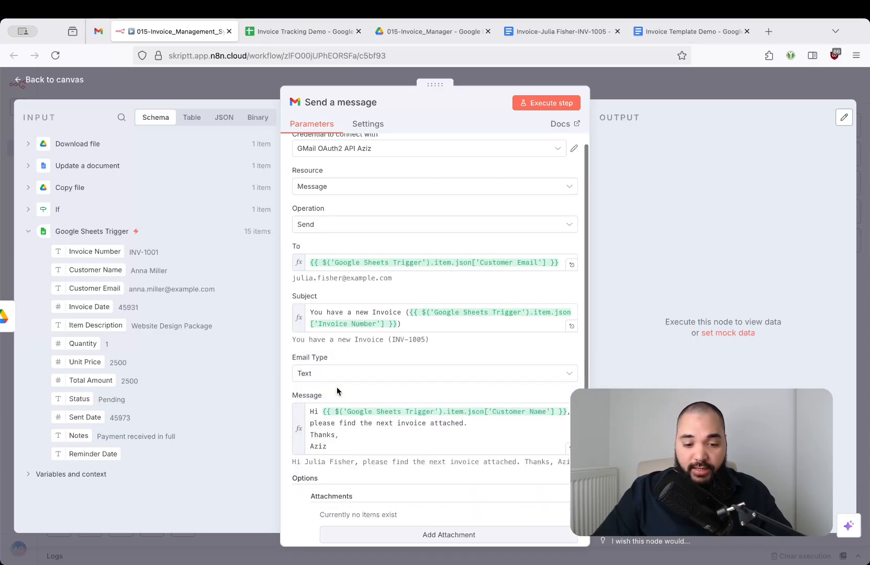
{"action": "scroll", "coordinate": [508, 397], "scroll_direction": "down", "scroll_amount": 1}
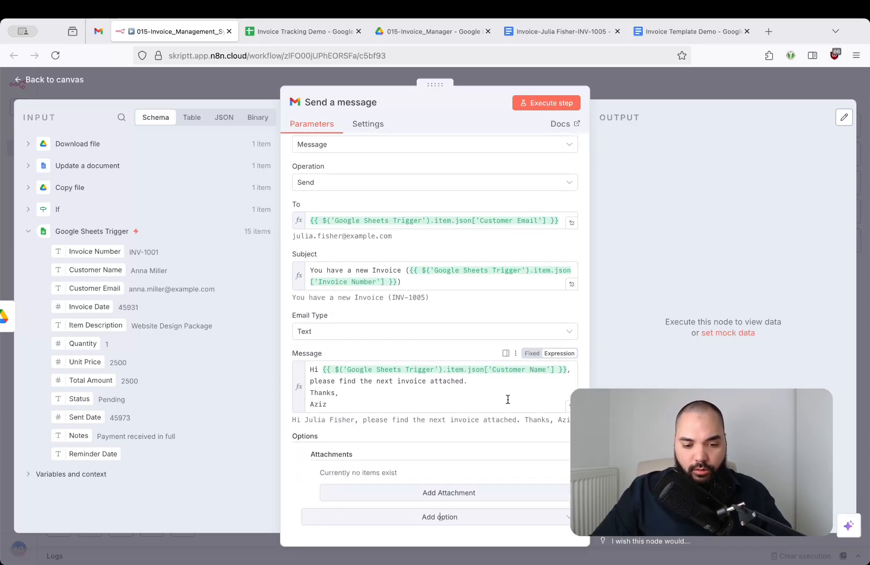
{"action": "left_click", "coordinate": [462, 493]}
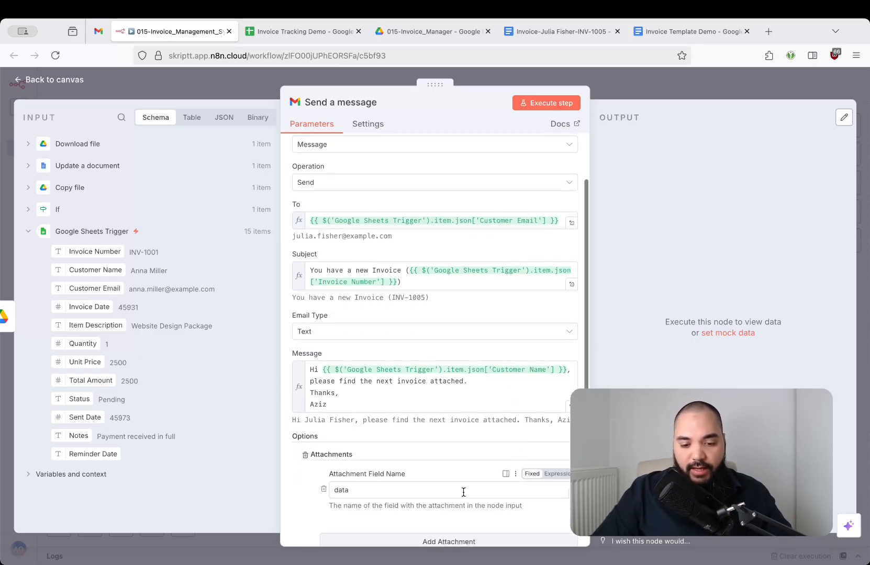
{"action": "scroll", "coordinate": [463, 495], "scroll_direction": "down", "scroll_amount": 1}
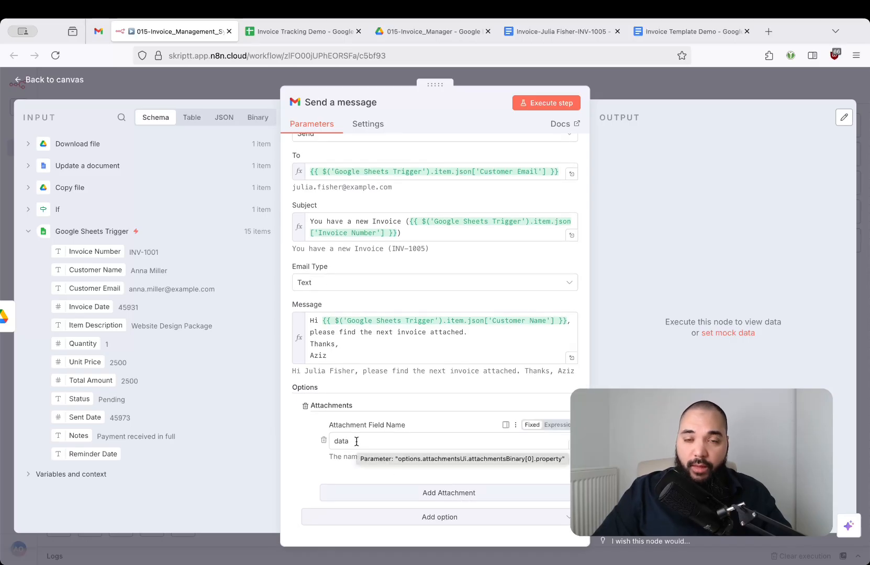
{"action": "double_click", "coordinate": [357, 441]}
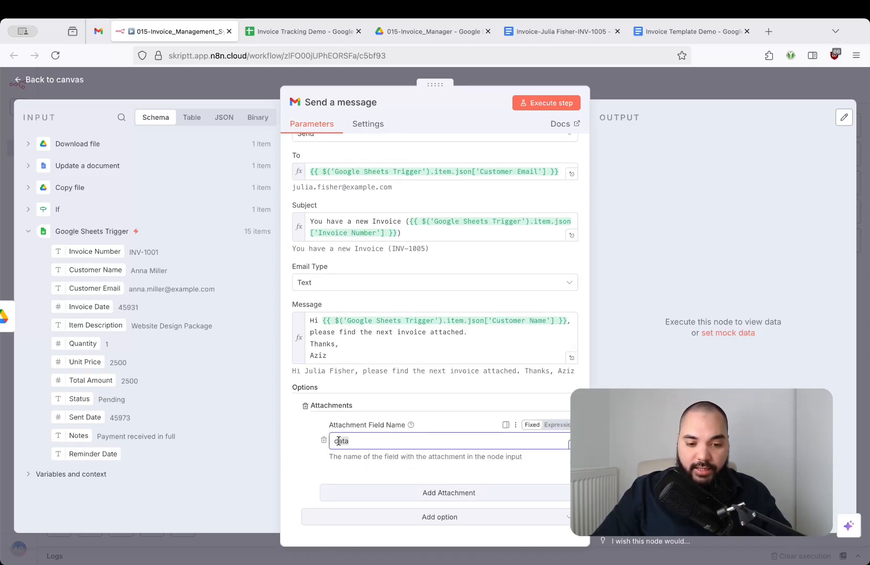
{"action": "left_click", "coordinate": [389, 443]}
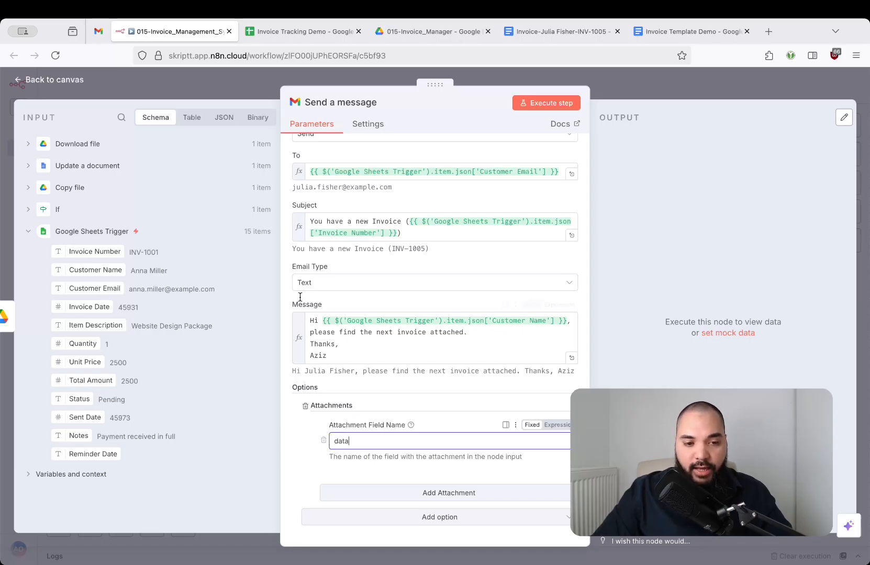
Compare the binary field name in the Download file output with the email's attachment field name.
{"action": "left_click", "coordinate": [27, 145]}
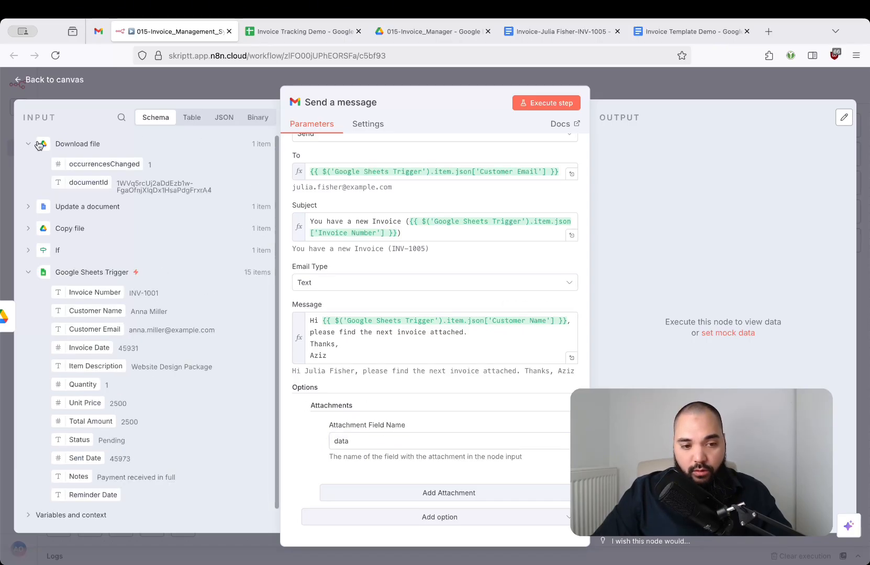
{"action": "left_click", "coordinate": [256, 118]}
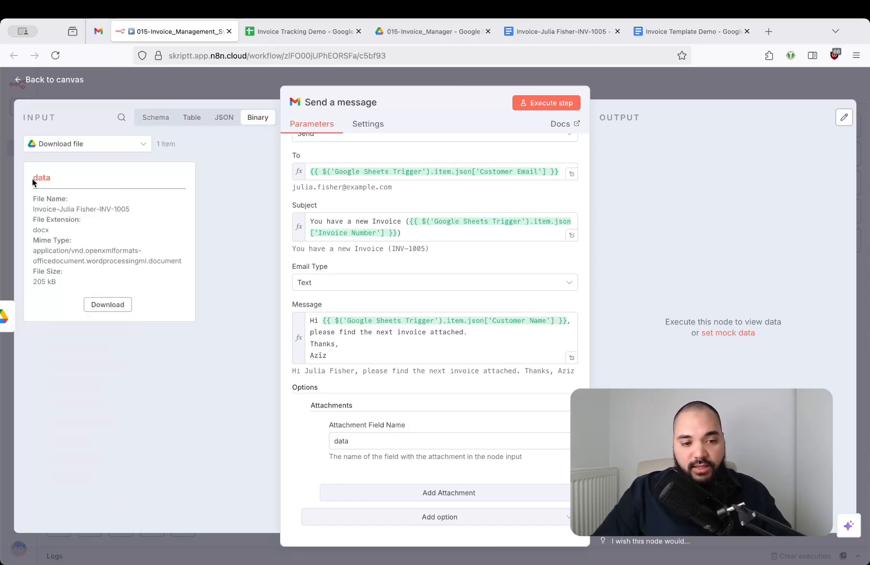
{"action": "left_click_drag", "start_coordinate": [32, 178], "coordinate": [57, 182]}
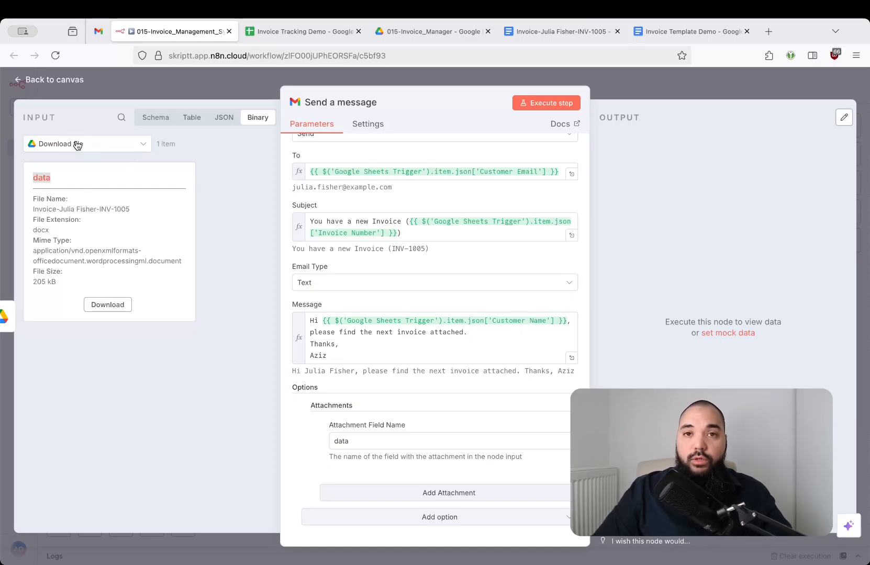
{"action": "left_click", "coordinate": [71, 184]}
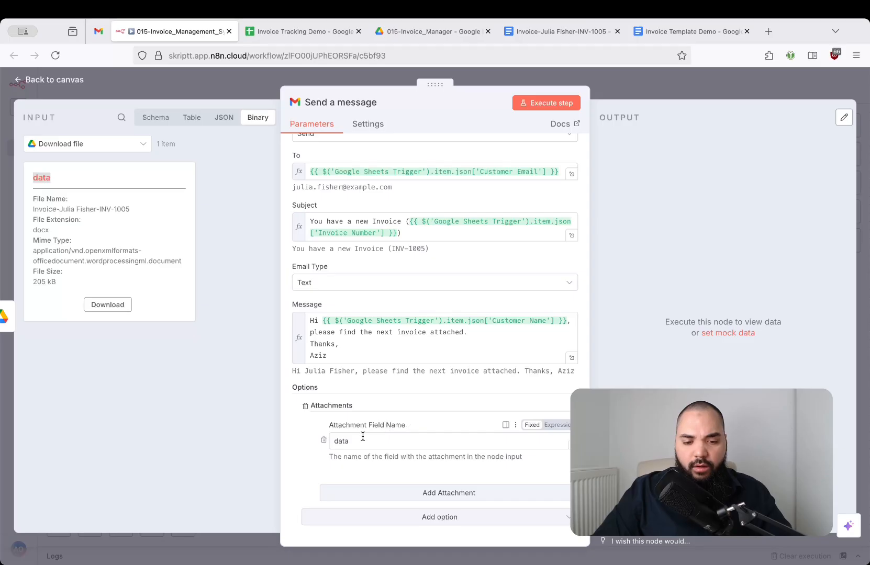
{"action": "left_click_drag", "start_coordinate": [360, 442], "coordinate": [324, 442]}
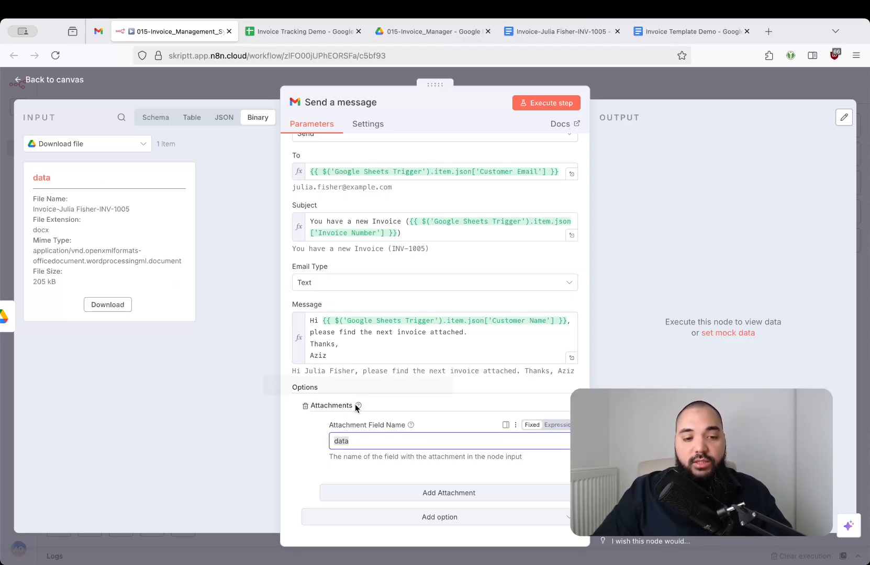
{"action": "mouse_move", "coordinate": [357, 406]}
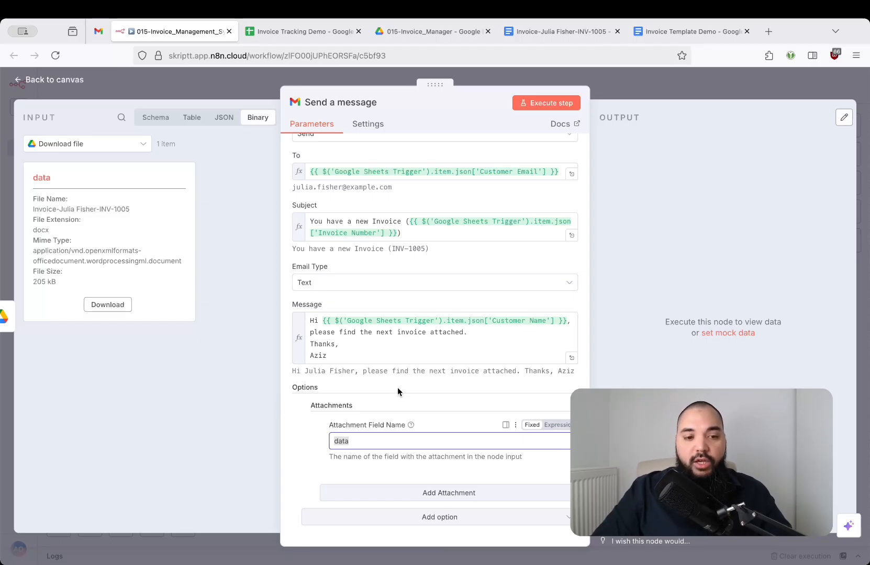
{"action": "left_click", "coordinate": [396, 441]}
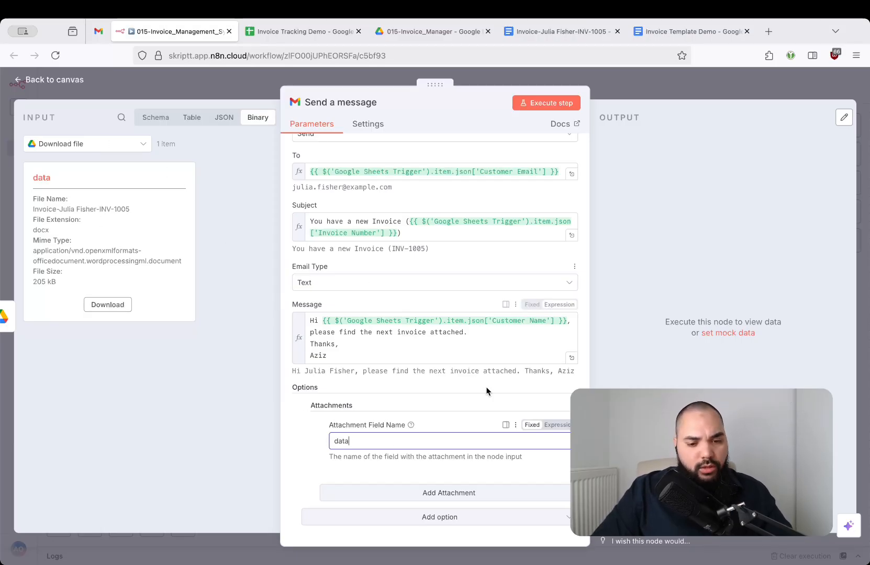
Return to the canvas and save the workflow with the configured Send a message node.
{"action": "scroll", "coordinate": [485, 389], "scroll_direction": "up", "scroll_amount": 3}
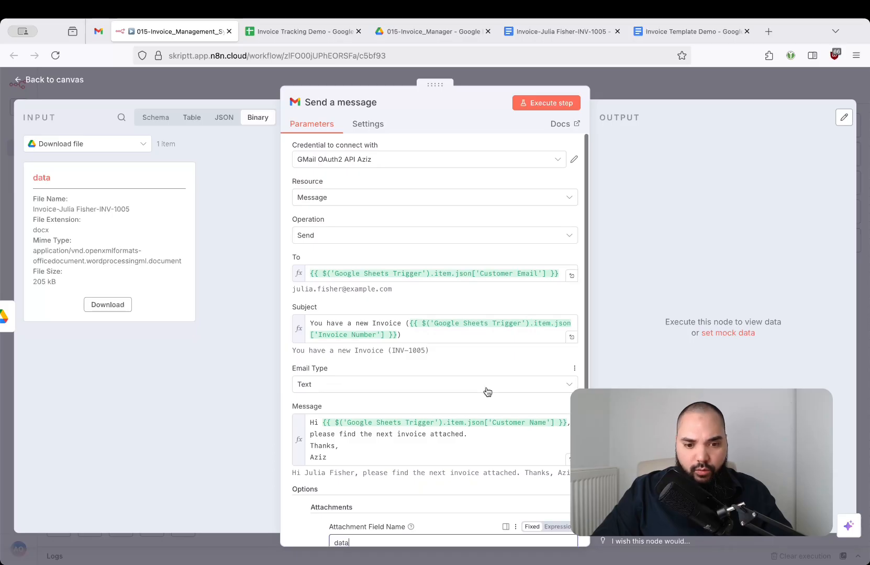
{"action": "left_click", "coordinate": [629, 80]}
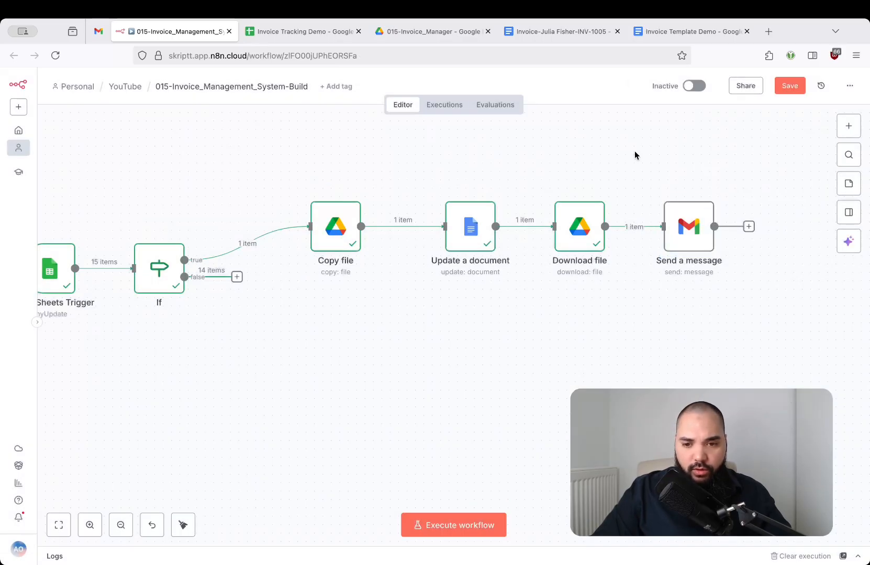
{"action": "left_click", "coordinate": [791, 87]}
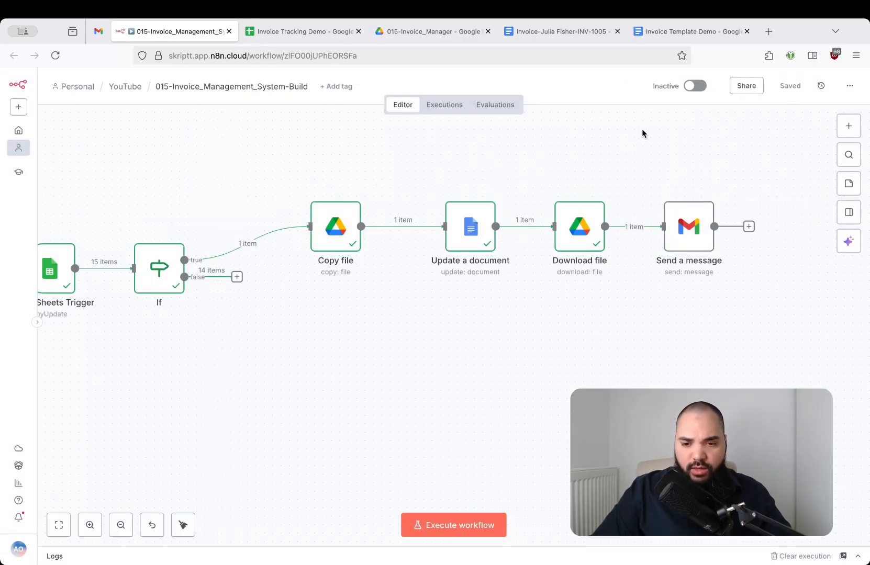
Look at the attachment of the previously sent invoice email in Gmail and return to the n8n workflow.
{"action": "left_click", "coordinate": [584, 228]}
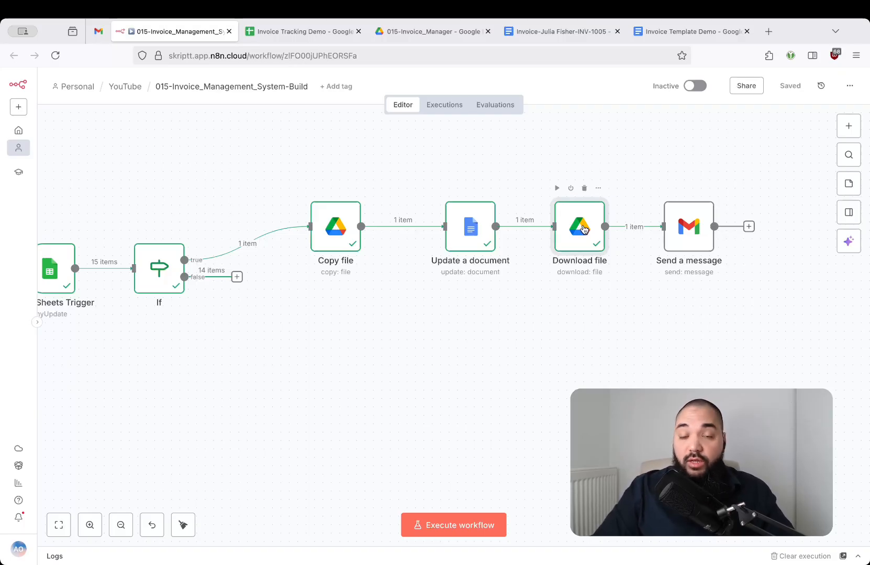
{"action": "left_click", "coordinate": [575, 144]}
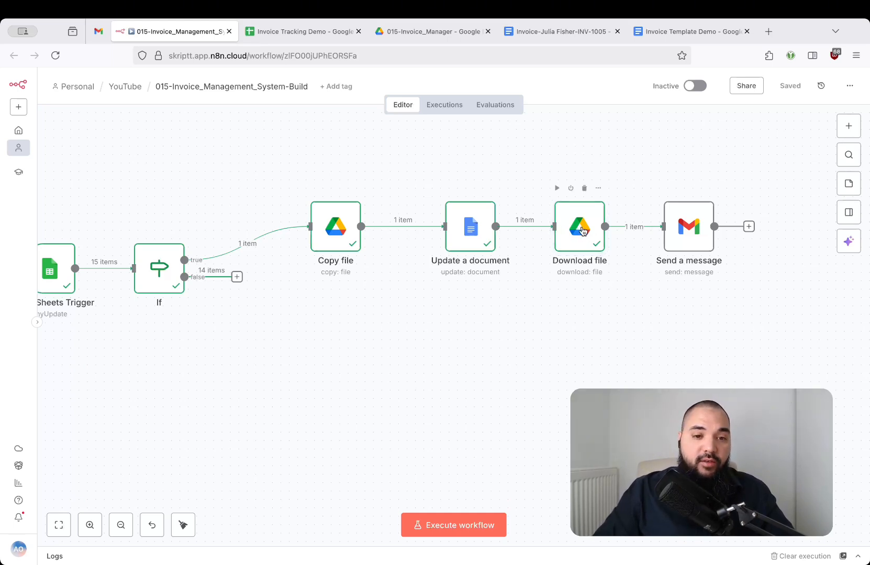
{"action": "key", "text": "ctrl+shift+Tab"}
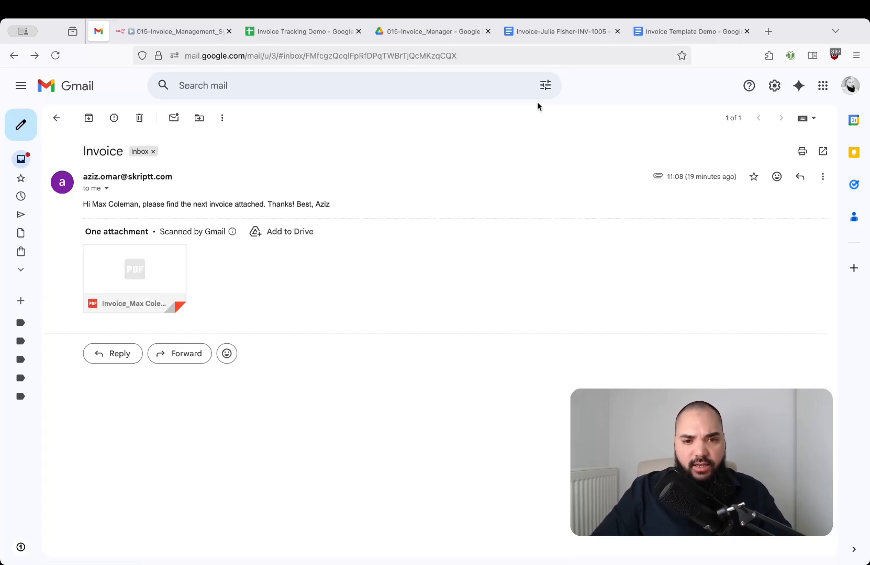
{"action": "key", "text": "ctrl+Tab"}
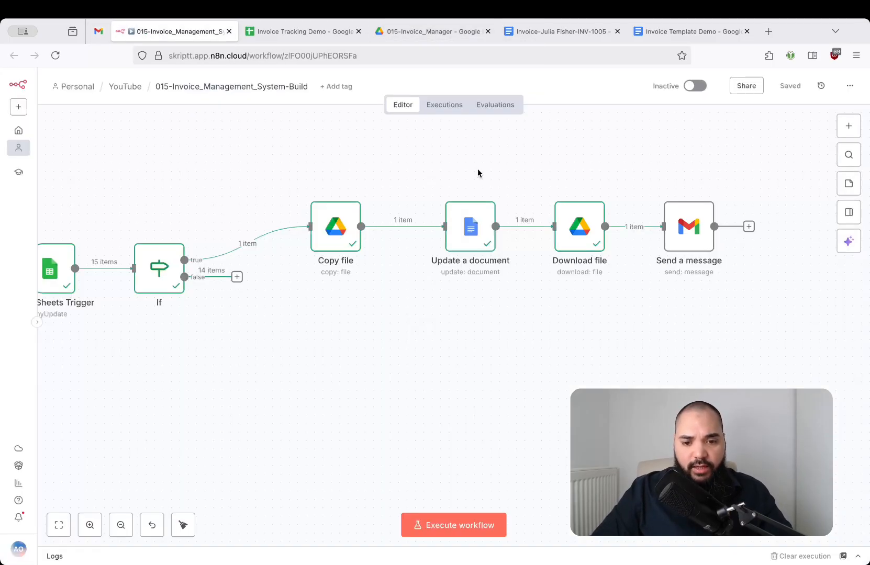
Add the Google File Conversion option with one conversion to the Download file node.
{"action": "double_click", "coordinate": [578, 231]}
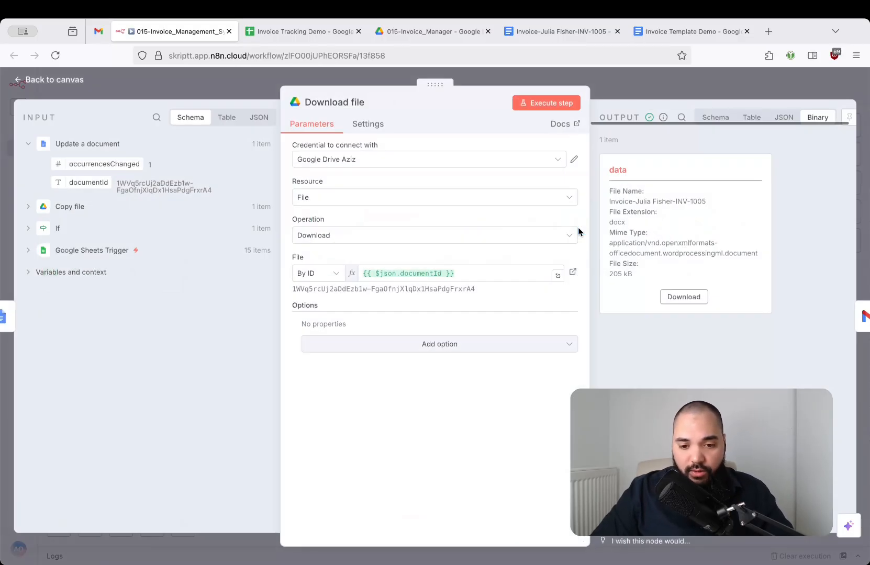
{"action": "left_click", "coordinate": [439, 349]}
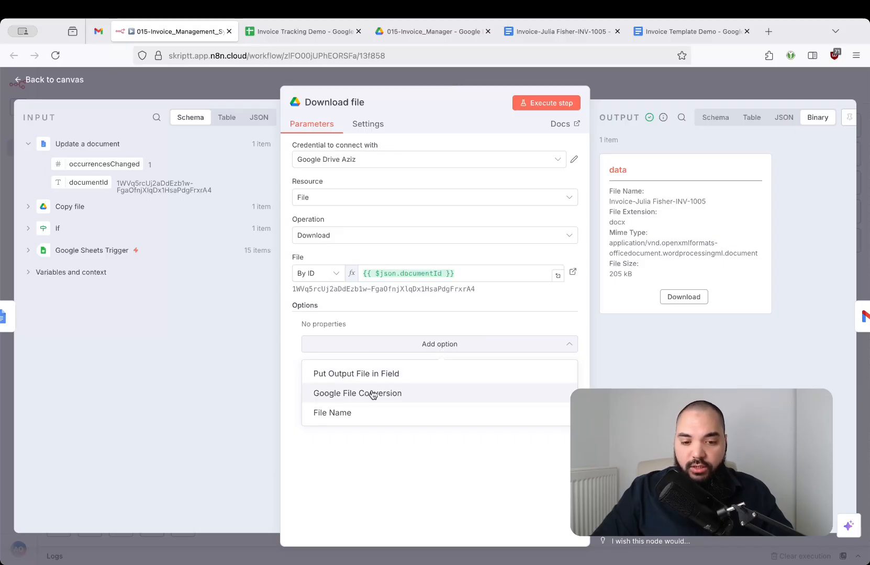
{"action": "left_click", "coordinate": [404, 394]}
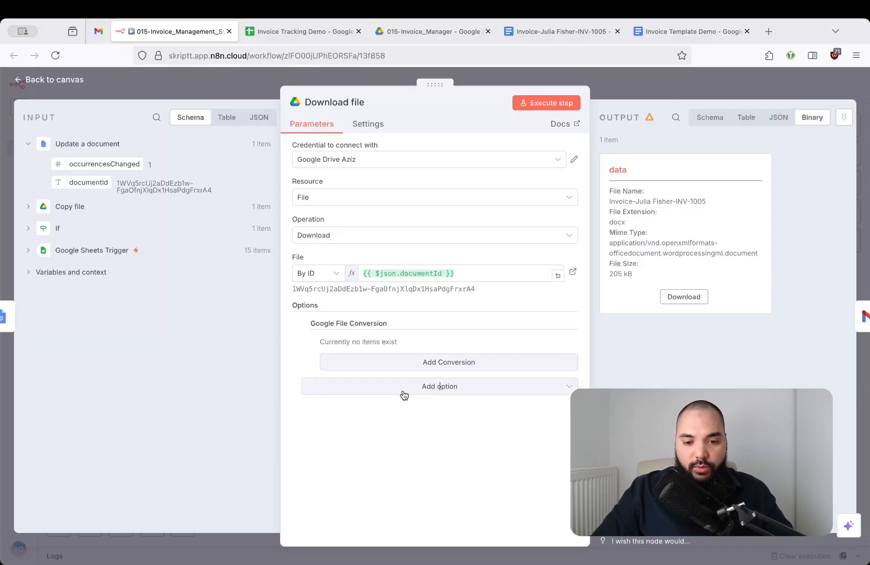
{"action": "left_click", "coordinate": [481, 368]}
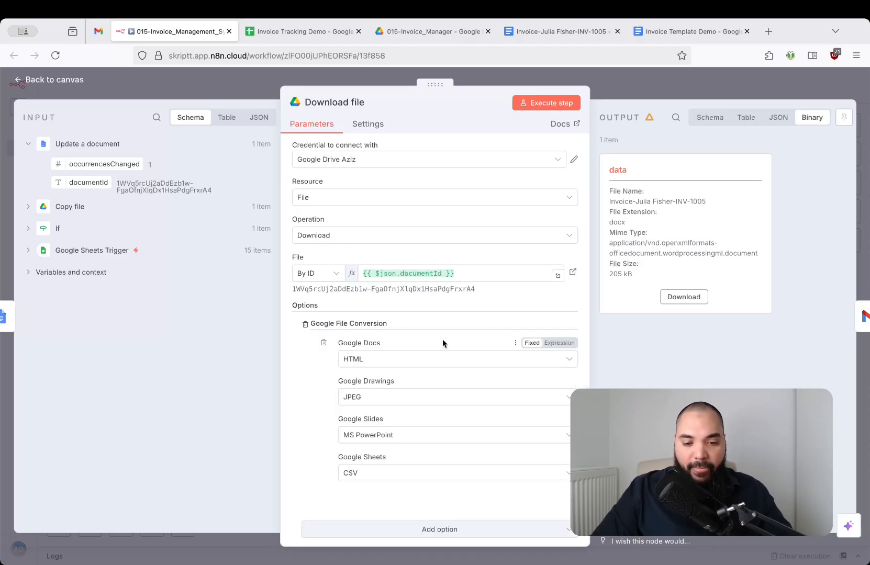
Set the Google Docs conversion format of the Download file node to PDF.
{"action": "scroll", "coordinate": [442, 340], "scroll_direction": "down", "scroll_amount": 1}
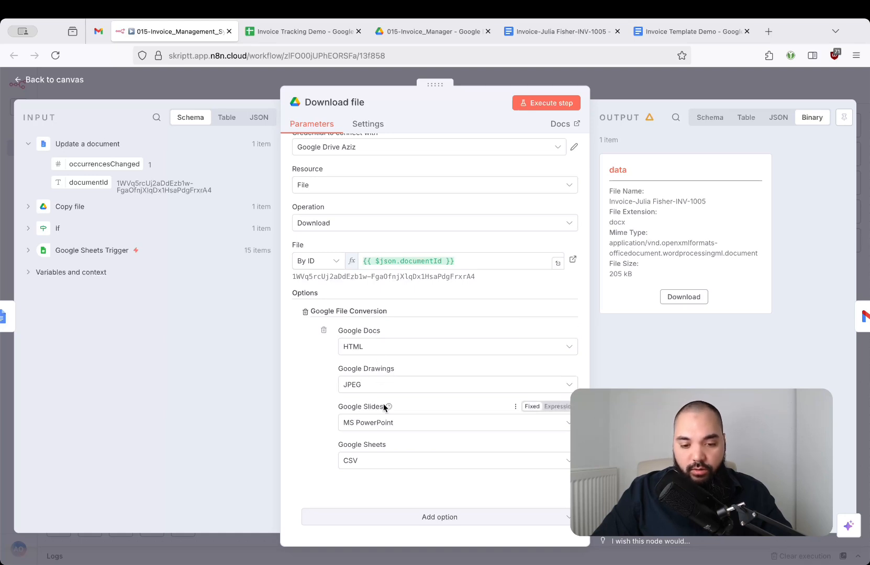
{"action": "left_click", "coordinate": [358, 351]}
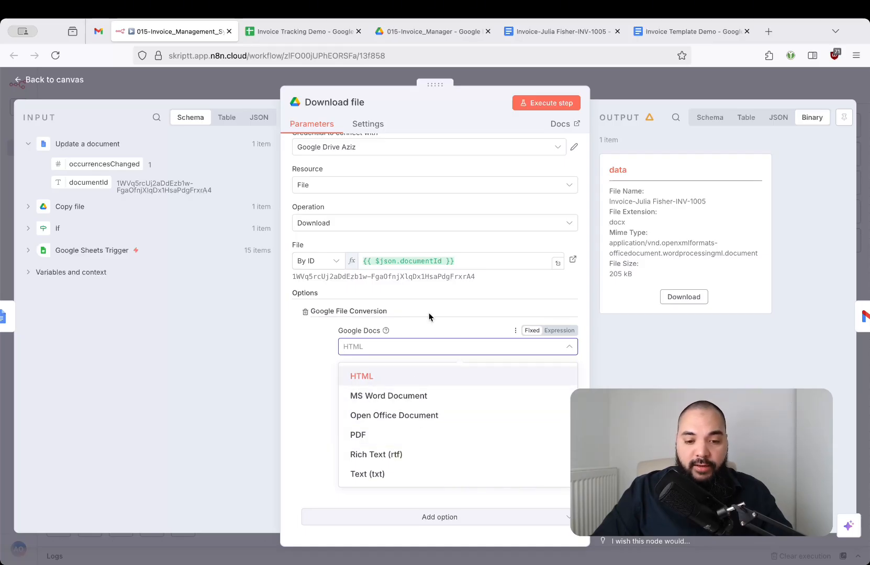
{"action": "left_click", "coordinate": [423, 333]}
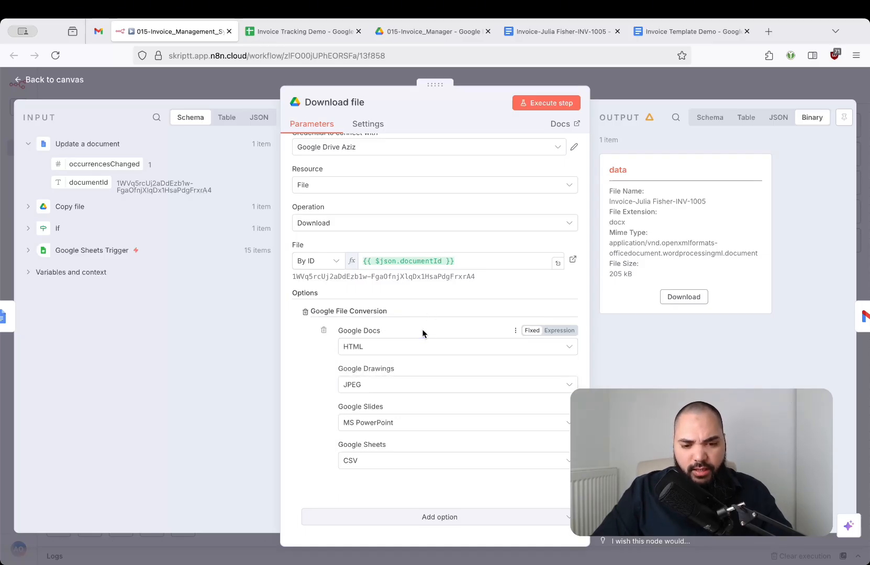
{"action": "left_click", "coordinate": [381, 347]}
{"action": "left_click", "coordinate": [383, 433]}
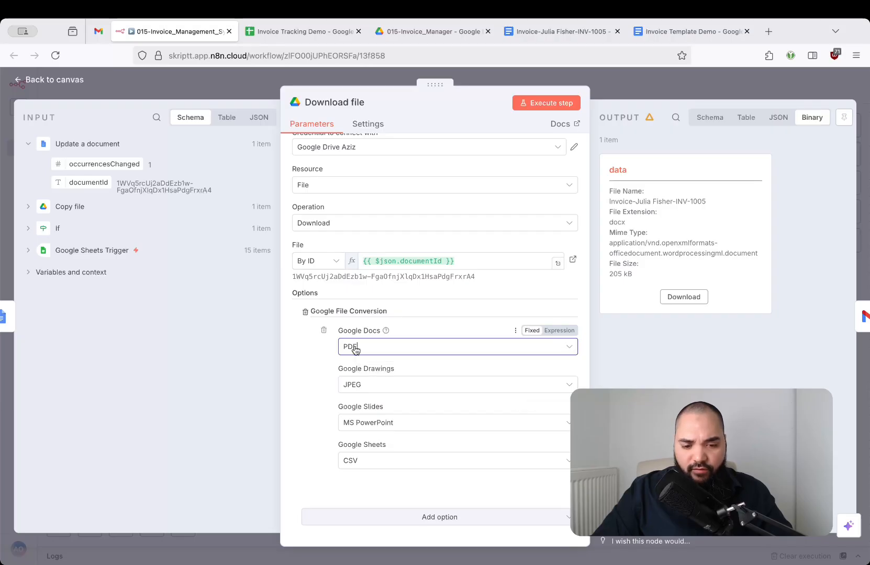
Review the file conversion formats, keep Google Docs as PDF, and execute the Download file node.
{"action": "left_click", "coordinate": [380, 422]}
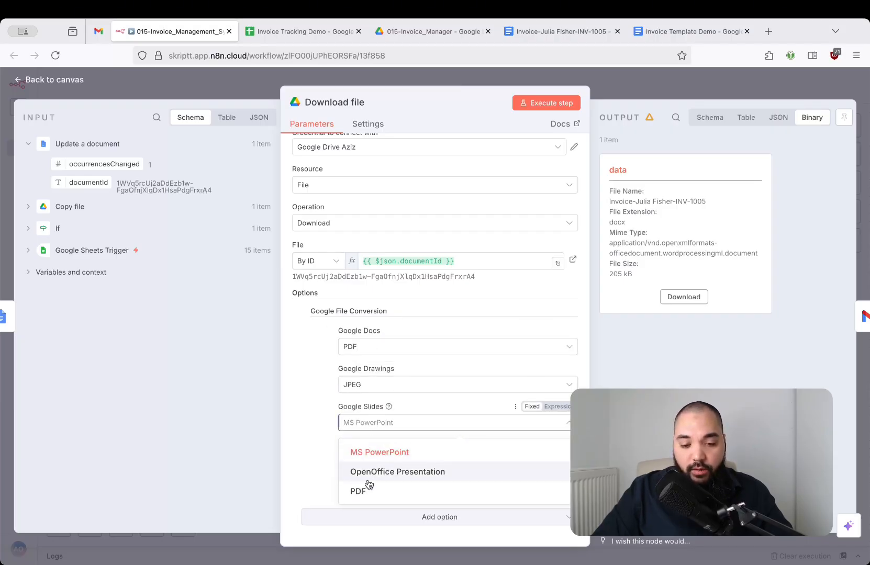
{"action": "left_click", "coordinate": [375, 425]}
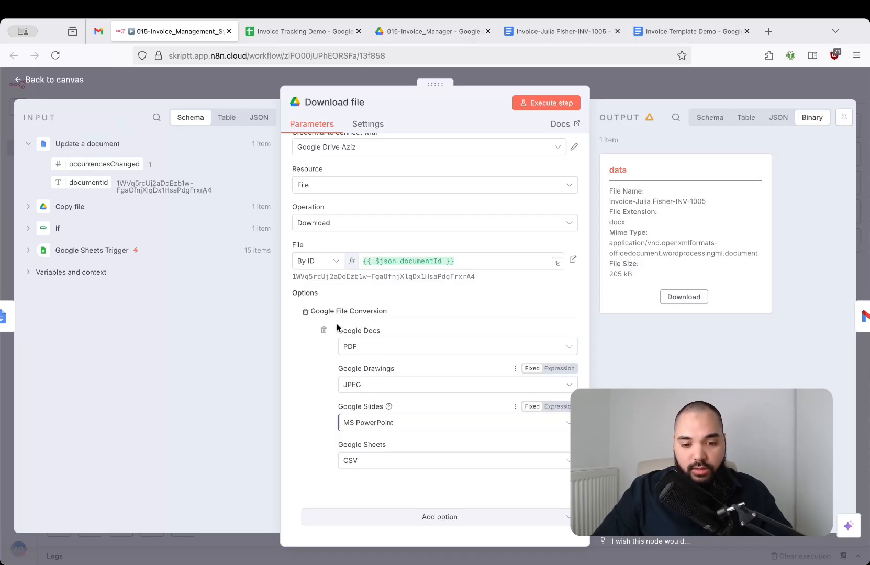
{"action": "left_click", "coordinate": [366, 347]}
{"action": "left_click", "coordinate": [371, 347]}
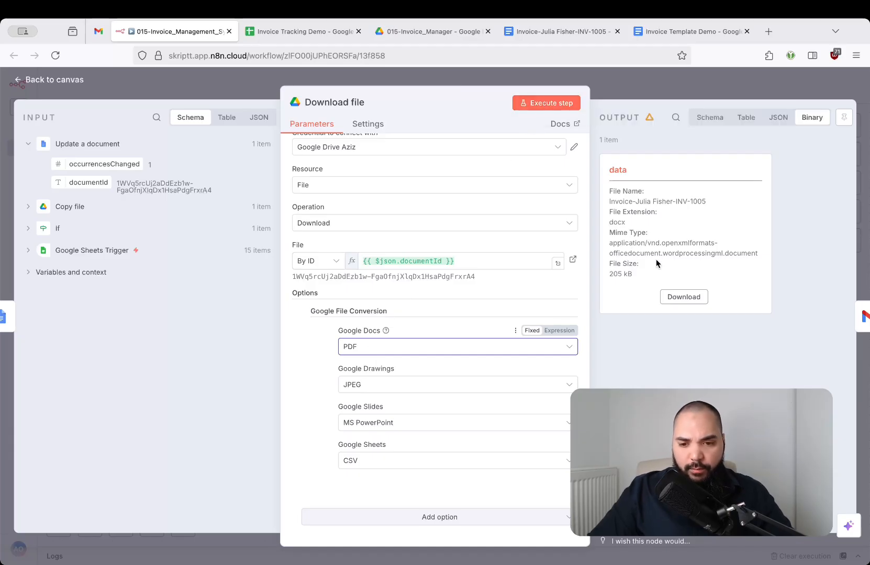
{"action": "left_click_drag", "start_coordinate": [609, 224], "coordinate": [631, 225]}
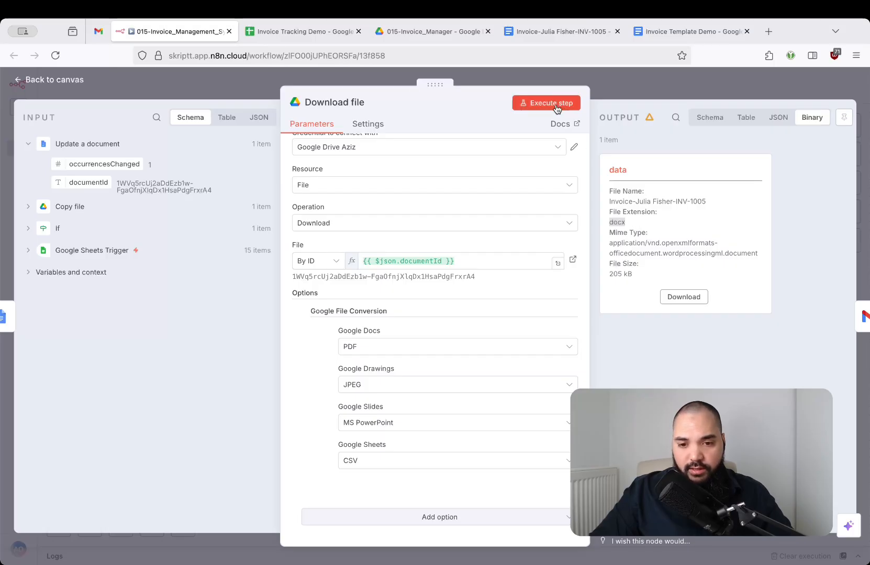
{"action": "left_click", "coordinate": [539, 106]}
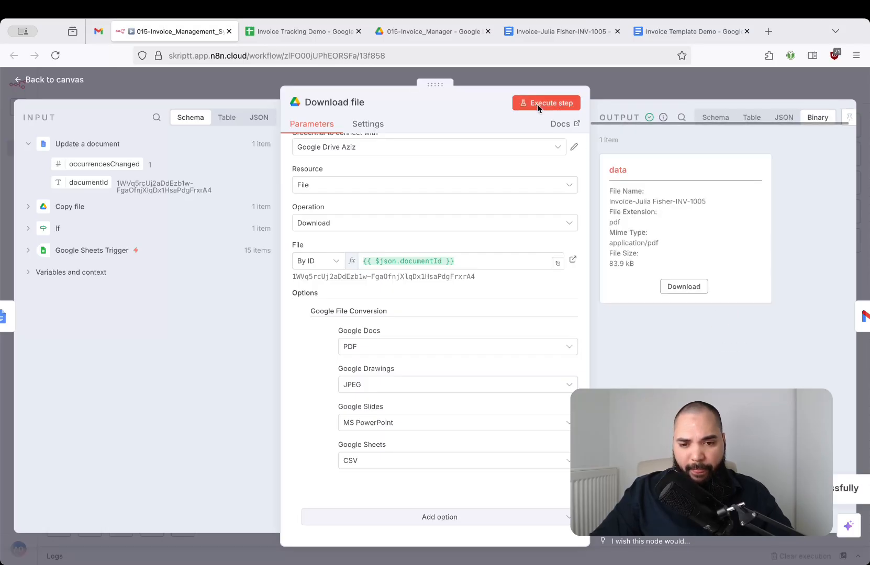
Check the downloaded file's name and extension in the output, and save the workflow from the canvas.
{"action": "left_click_drag", "start_coordinate": [610, 202], "coordinate": [708, 199]}
{"action": "left_click_drag", "start_coordinate": [610, 223], "coordinate": [624, 222]}
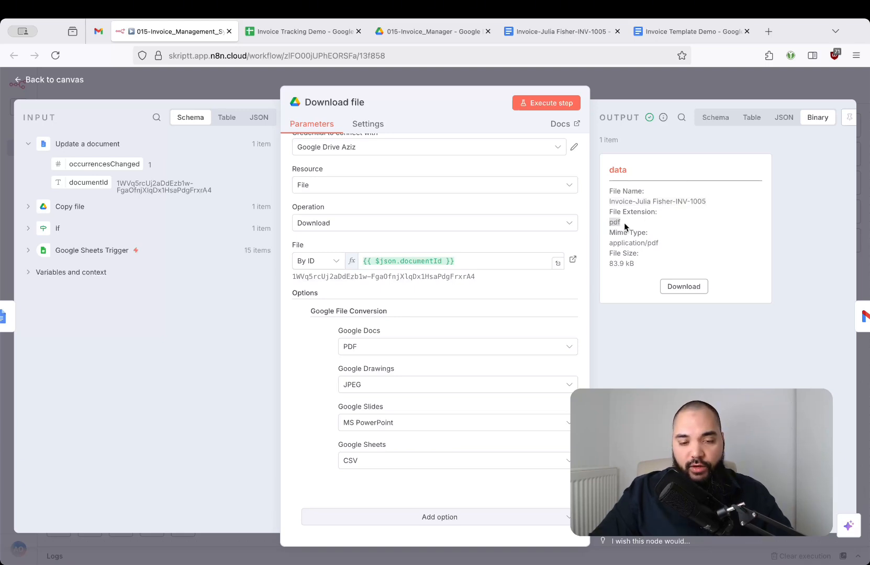
{"action": "left_click", "coordinate": [615, 81]}
{"action": "left_click", "coordinate": [785, 94]}
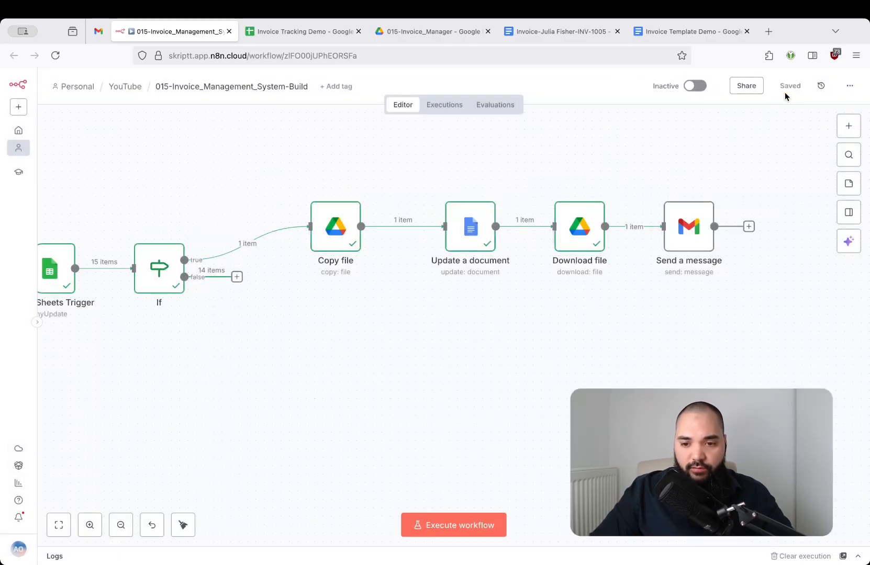
Compare the Send a message node's Attachment Field Name with the name of the incoming binary file field.
{"action": "double_click", "coordinate": [698, 240]}
{"action": "scroll", "coordinate": [488, 364], "scroll_direction": "down", "scroll_amount": 3}
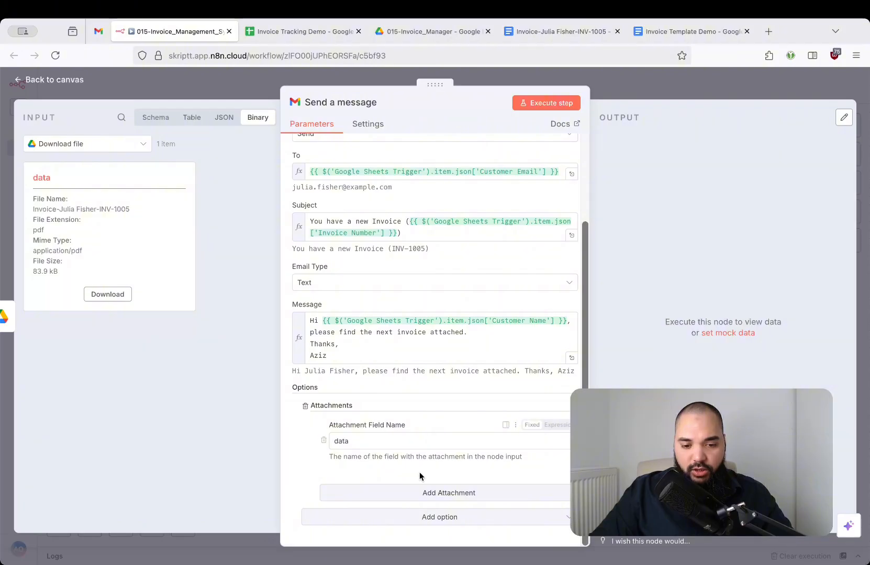
{"action": "double_click", "coordinate": [47, 179]}
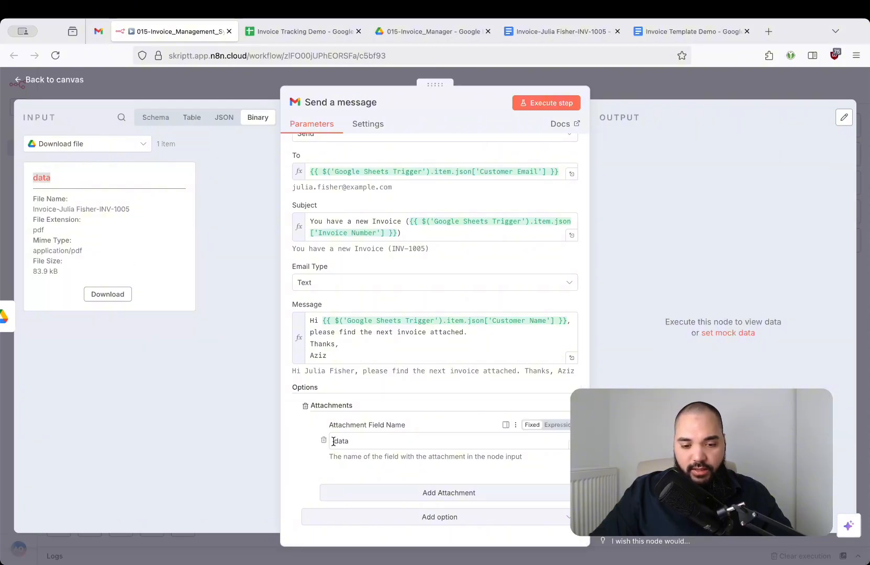
{"action": "left_click", "coordinate": [655, 86]}
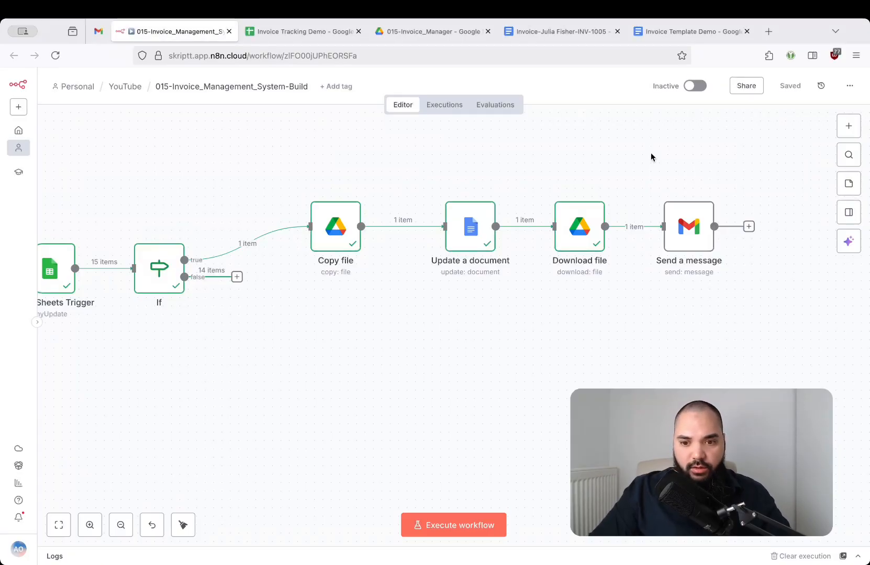
Add a Google Sheets "Update row in sheet" node after the Send a message node.
{"action": "left_click_drag", "start_coordinate": [651, 153], "coordinate": [555, 153]}
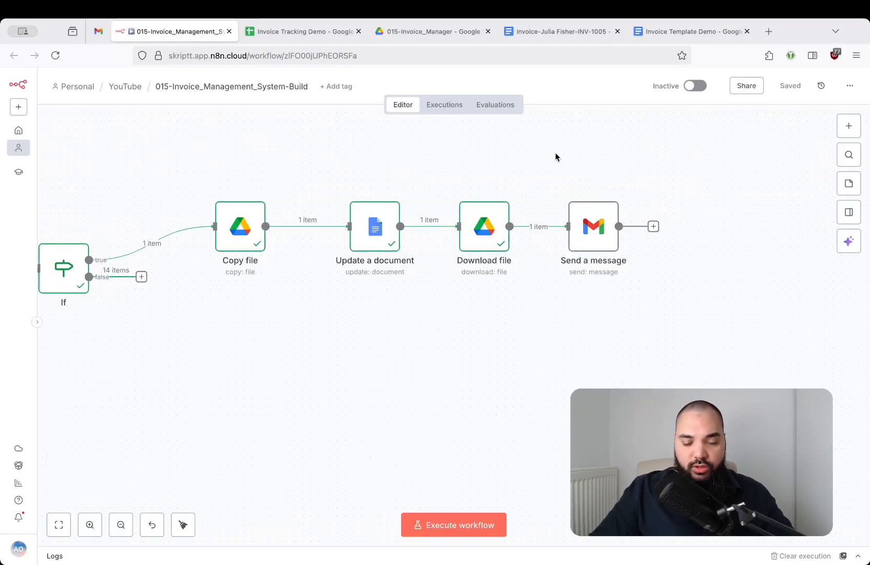
{"action": "left_click", "coordinate": [302, 33]}
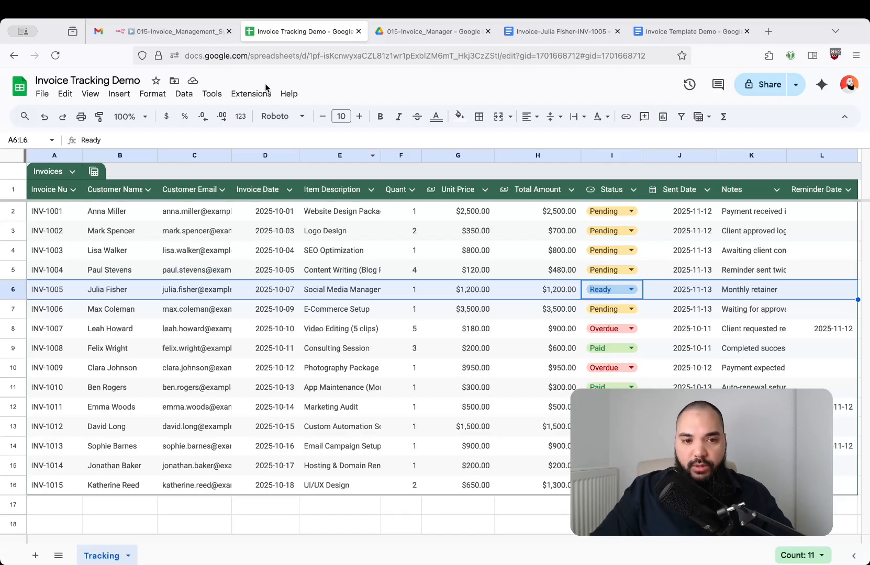
{"action": "left_click", "coordinate": [188, 35]}
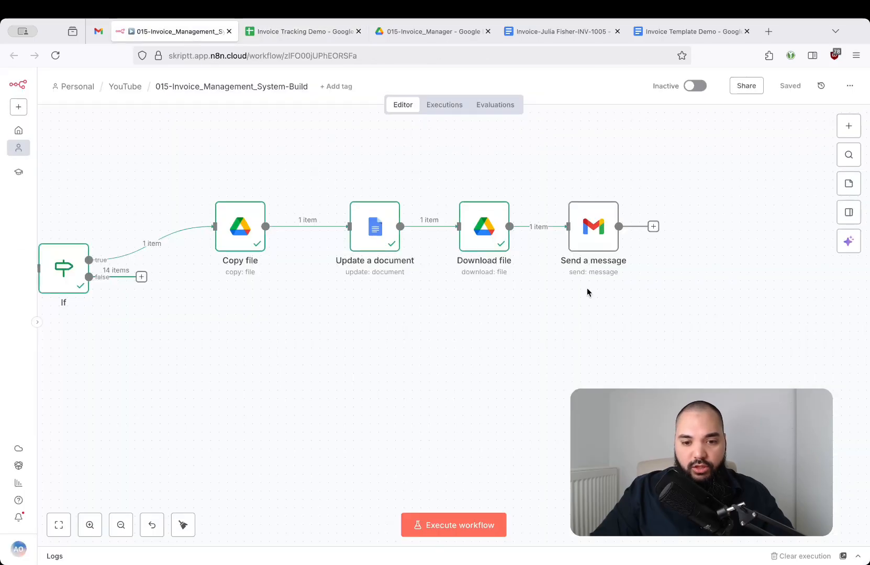
{"action": "left_click", "coordinate": [653, 226]}
{"action": "type", "text": "sheets"}
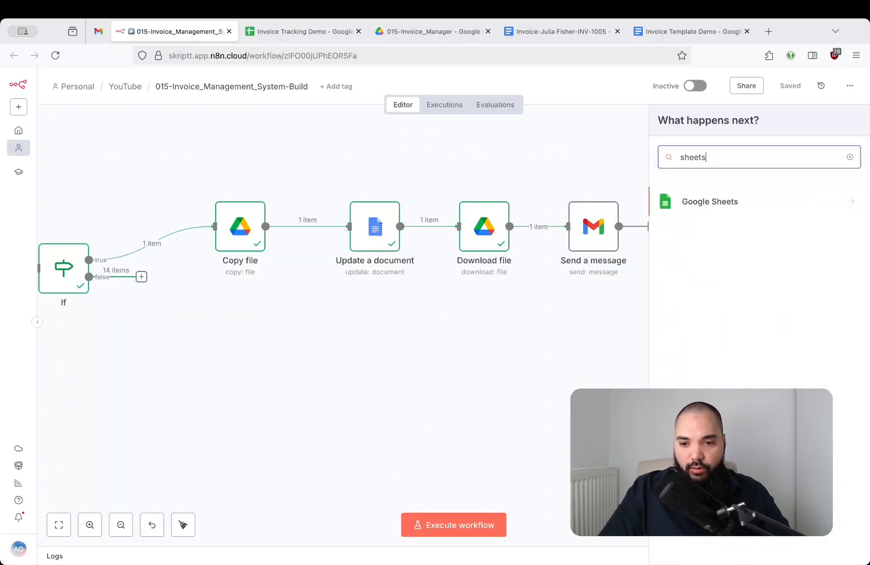
{"action": "key", "text": "Return"}
{"action": "type", "text": "update"}
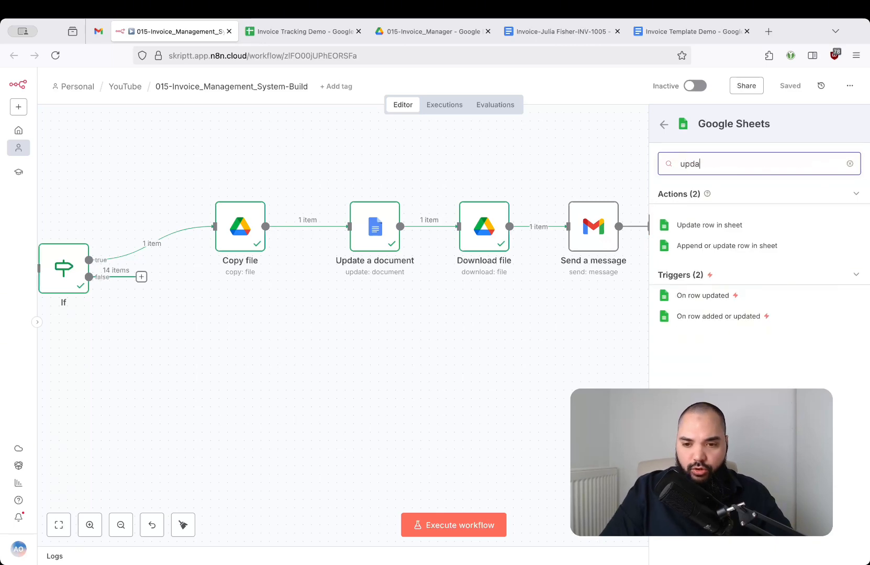
{"action": "left_click", "coordinate": [742, 226]}
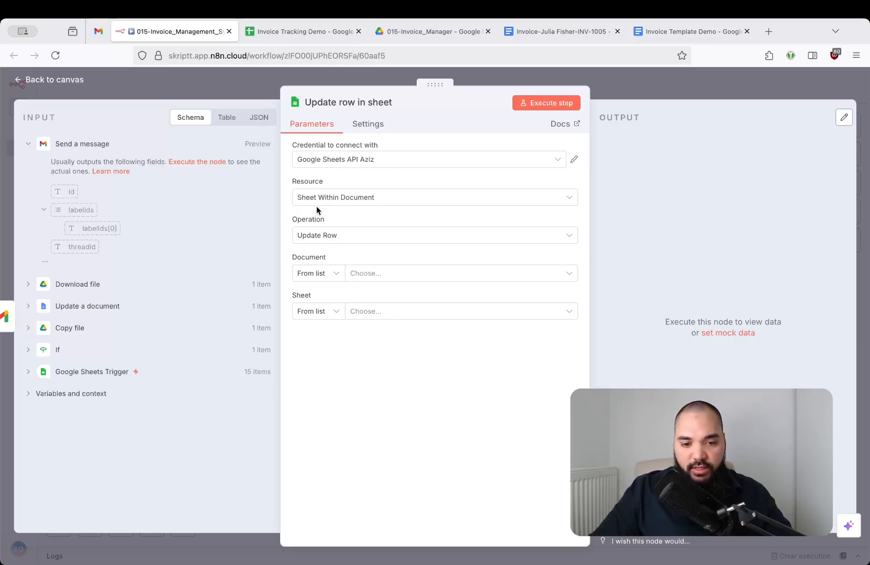
Set the node's document to Invoice Tracking Demo and its sheet to Tracking.
{"action": "left_click", "coordinate": [404, 277]}
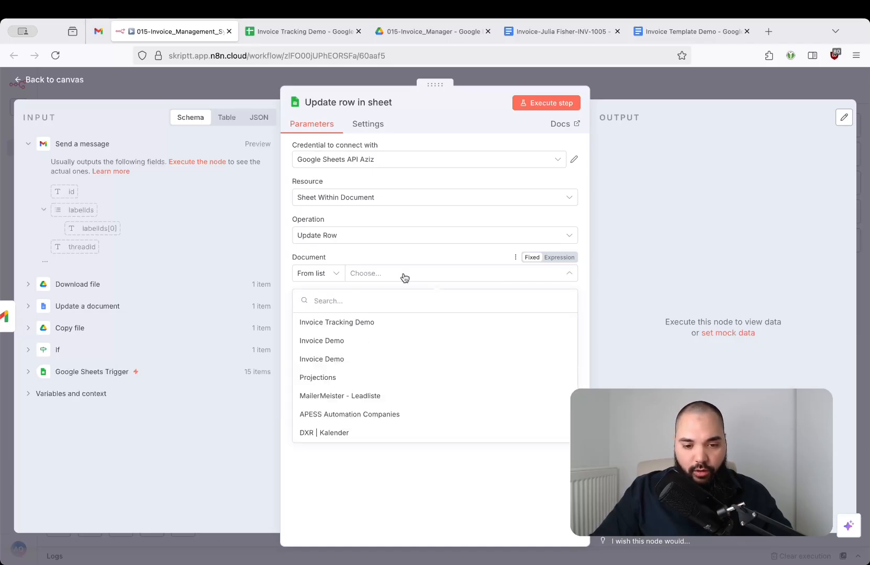
{"action": "left_click", "coordinate": [400, 321]}
{"action": "left_click", "coordinate": [462, 317]}
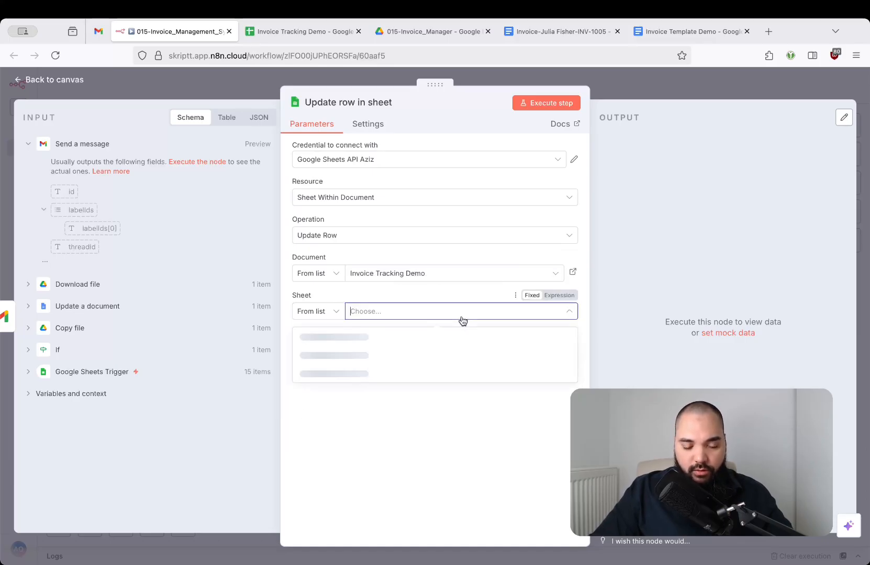
{"action": "left_click", "coordinate": [482, 337]}
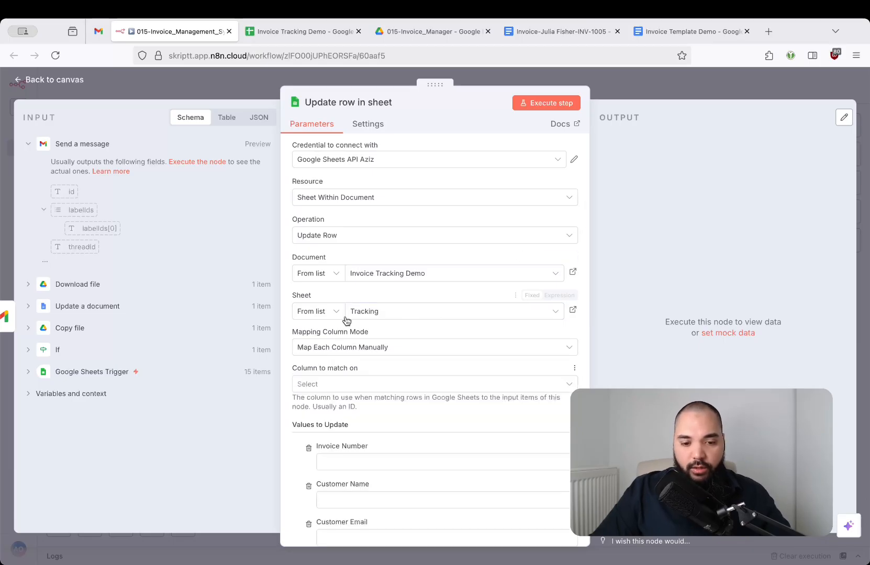
Set Invoice Number as the column to match on, and review the name and number columns in the tracking spreadsheet.
{"action": "scroll", "coordinate": [506, 323], "scroll_direction": "down", "scroll_amount": 3}
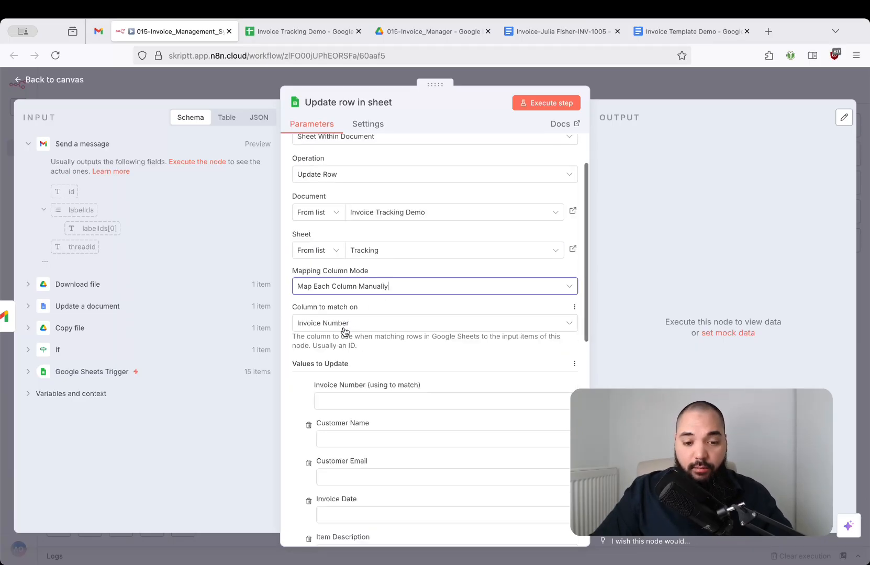
{"action": "left_click", "coordinate": [344, 328]}
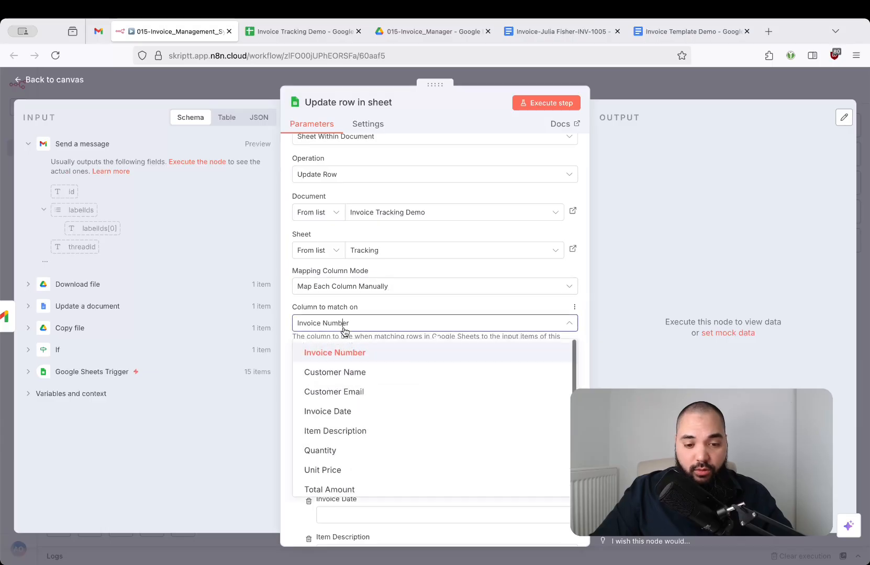
{"action": "left_click", "coordinate": [343, 354]}
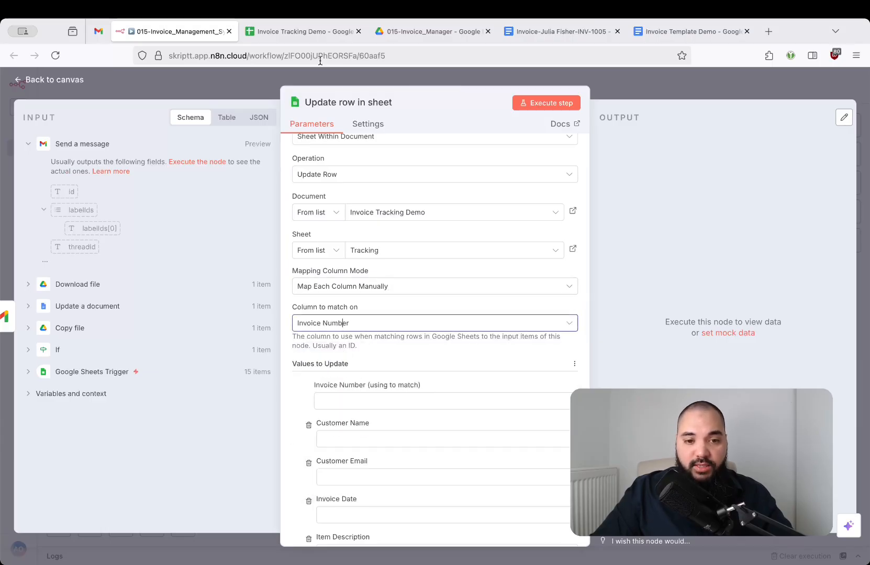
{"action": "left_click", "coordinate": [311, 33]}
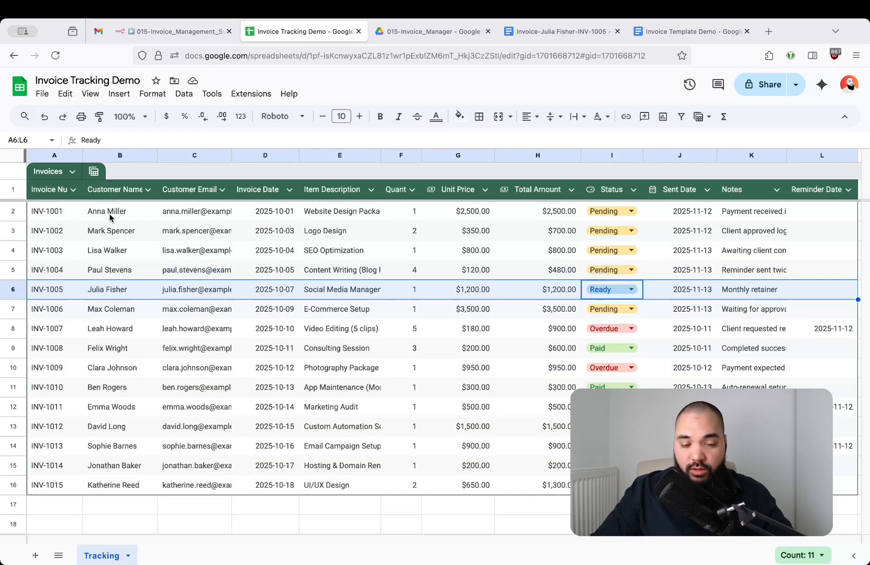
{"action": "left_click_drag", "start_coordinate": [116, 216], "coordinate": [129, 348]}
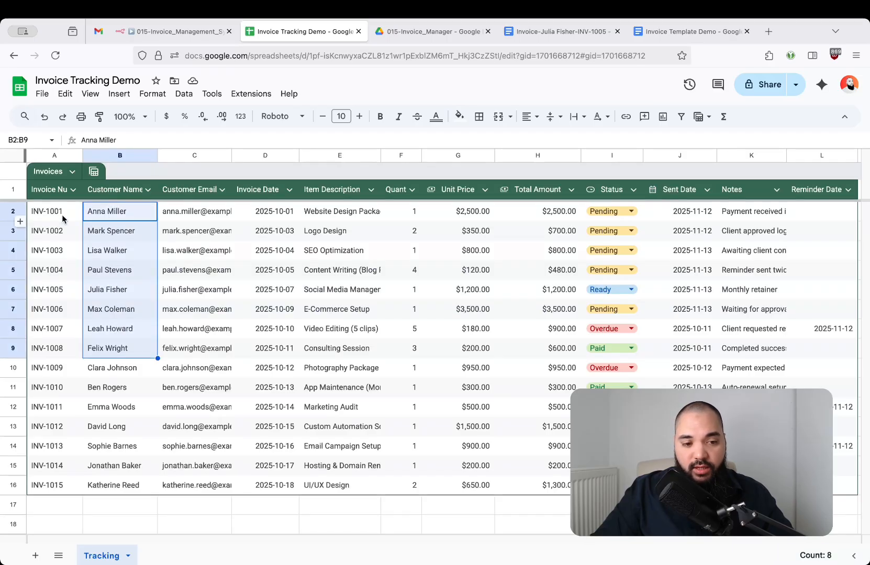
{"action": "left_click_drag", "start_coordinate": [59, 216], "coordinate": [64, 469]}
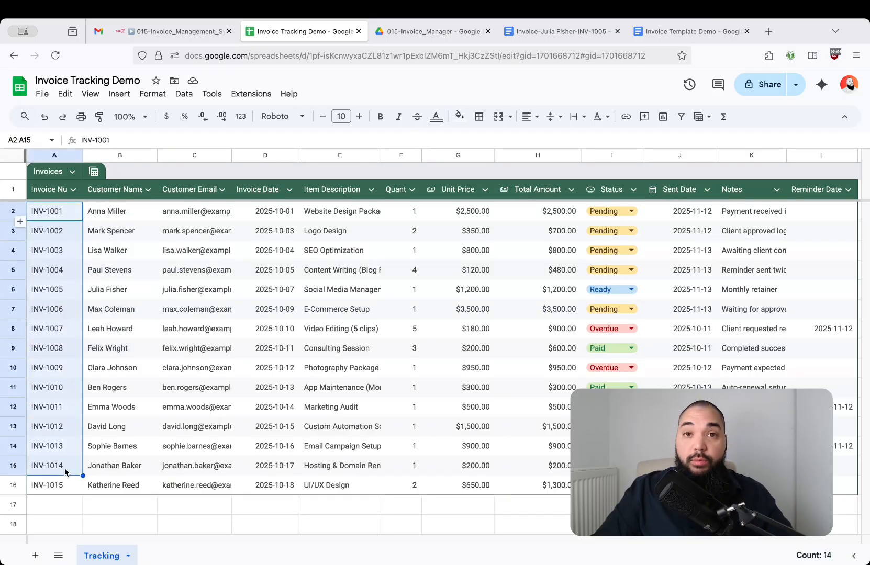
{"action": "left_click", "coordinate": [183, 33]}
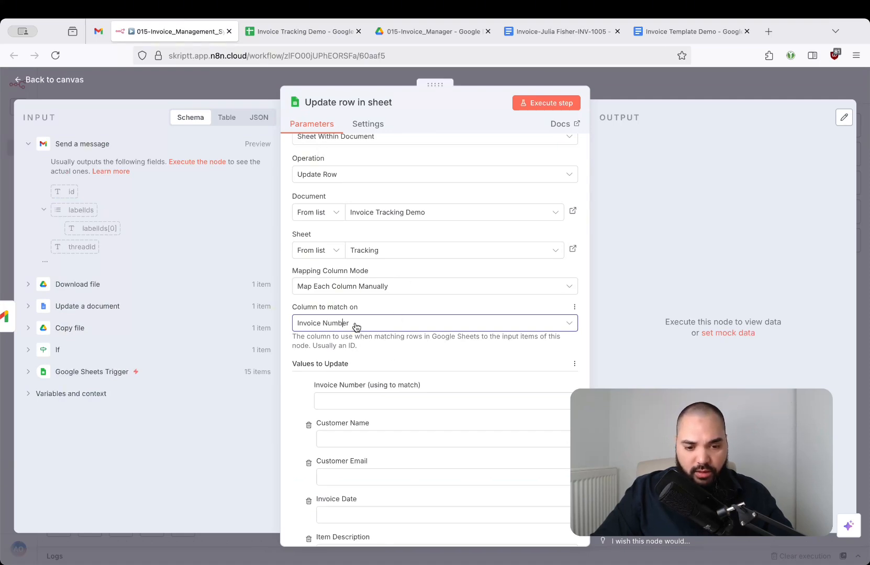
Map the Google Sheets Trigger's Invoice Number to the Invoice Number match value.
{"action": "left_click", "coordinate": [365, 401]}
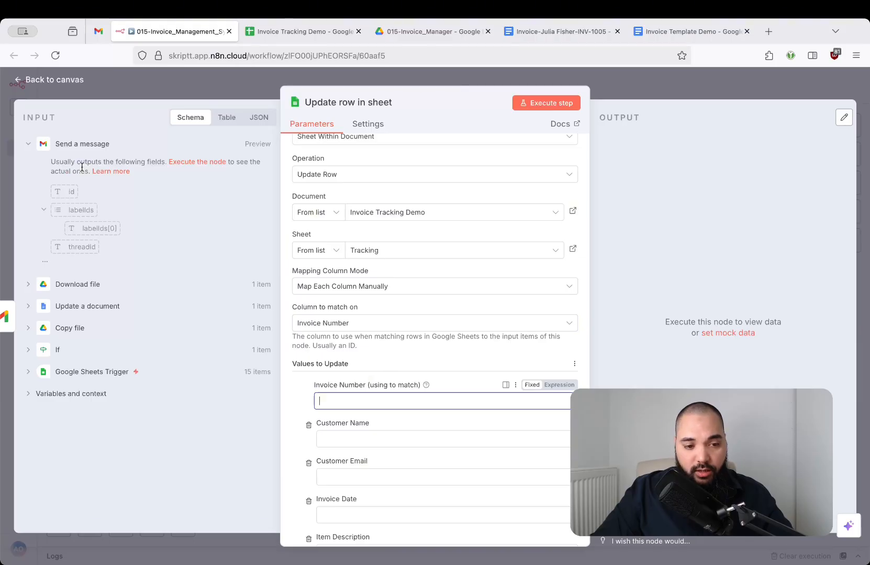
{"action": "left_click", "coordinate": [28, 146]}
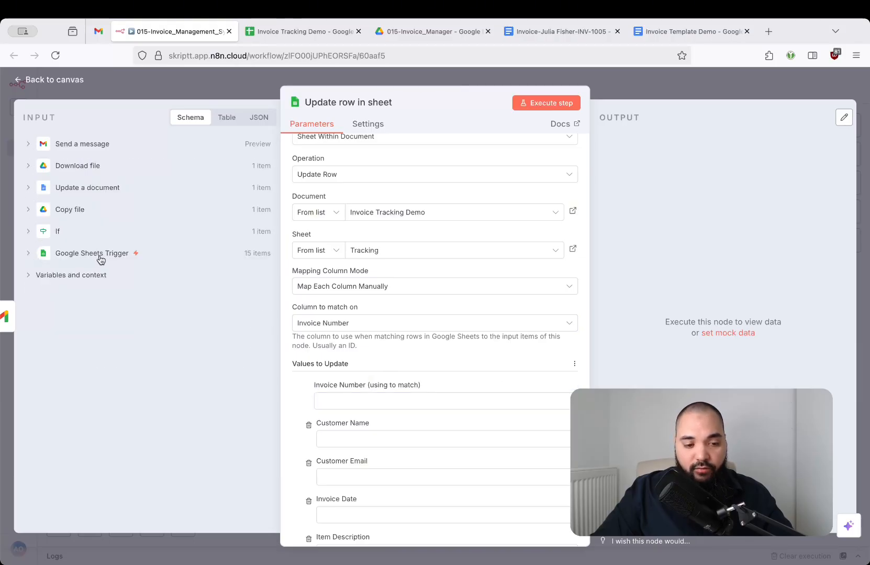
{"action": "left_click", "coordinate": [28, 253]}
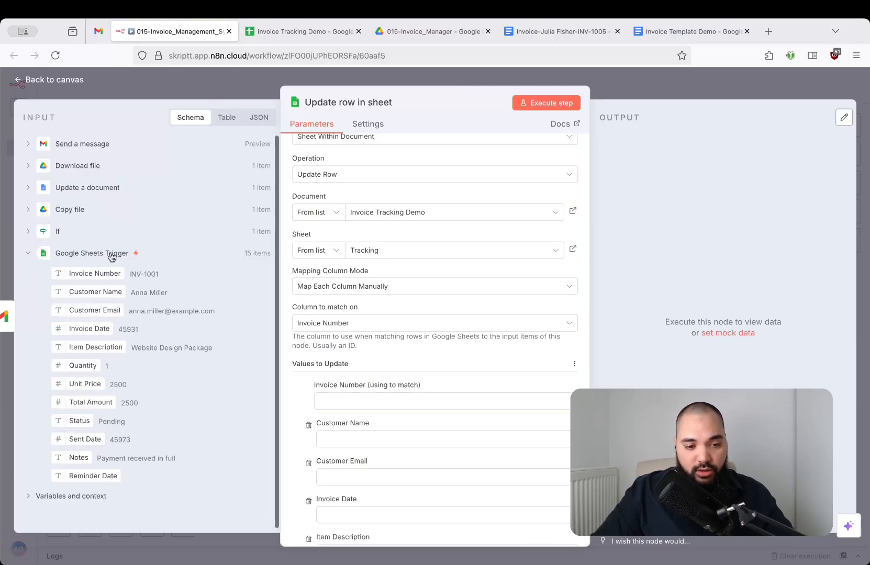
{"action": "left_click_drag", "start_coordinate": [94, 272], "coordinate": [348, 402]}
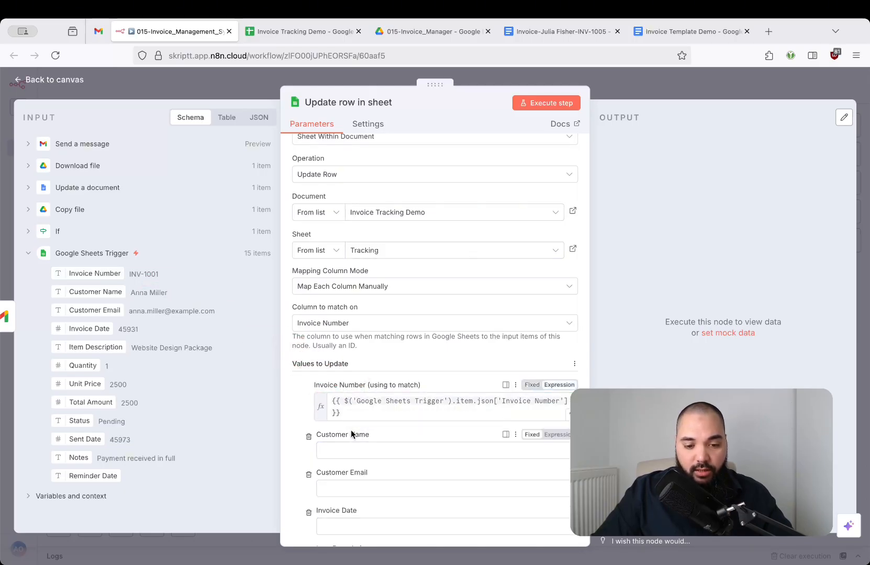
Check the Ready invoice's row in the tracking spreadsheet, and set the Update row node's Status value to Pending.
{"action": "left_click", "coordinate": [263, 39]}
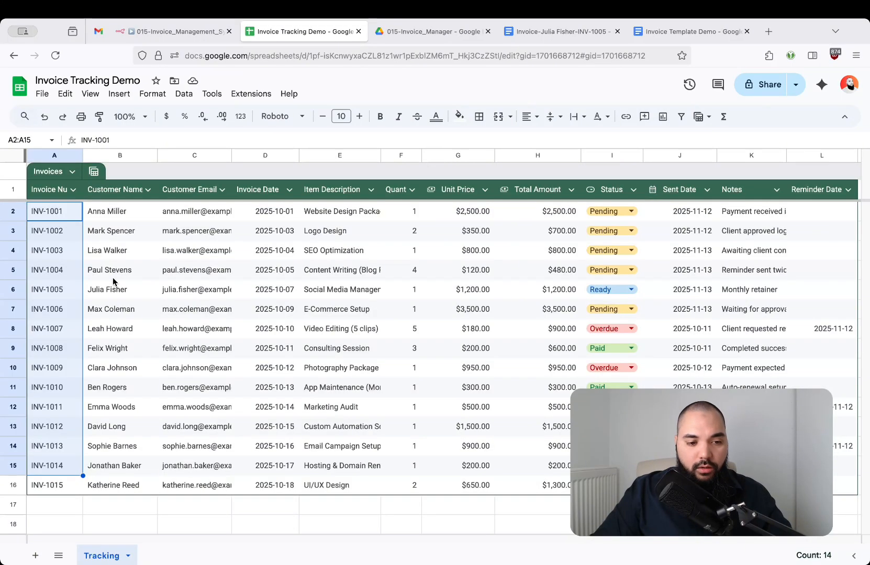
{"action": "left_click", "coordinate": [62, 297]}
{"action": "key", "text": "shift+space"}
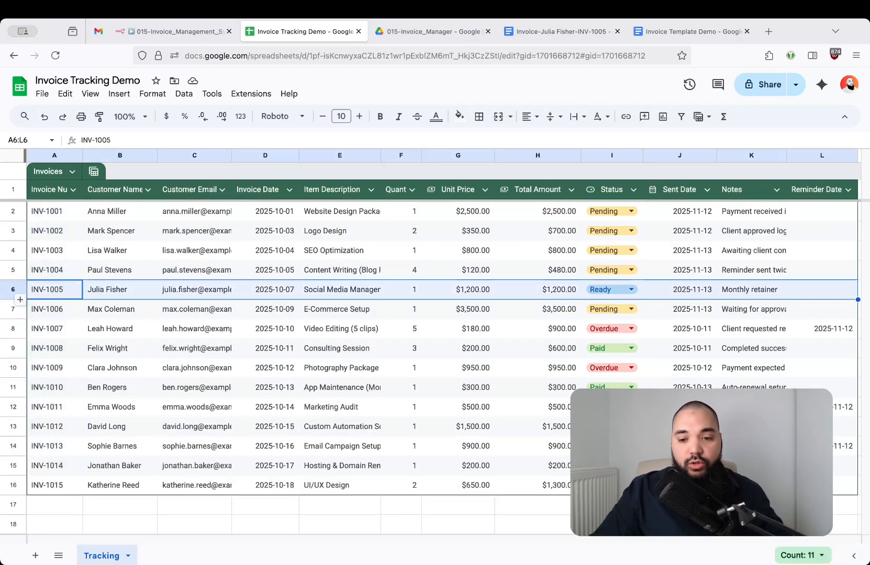
{"action": "key", "text": "ctrl+shift+Tab"}
{"action": "scroll", "coordinate": [417, 291], "scroll_direction": "down", "scroll_amount": 3}
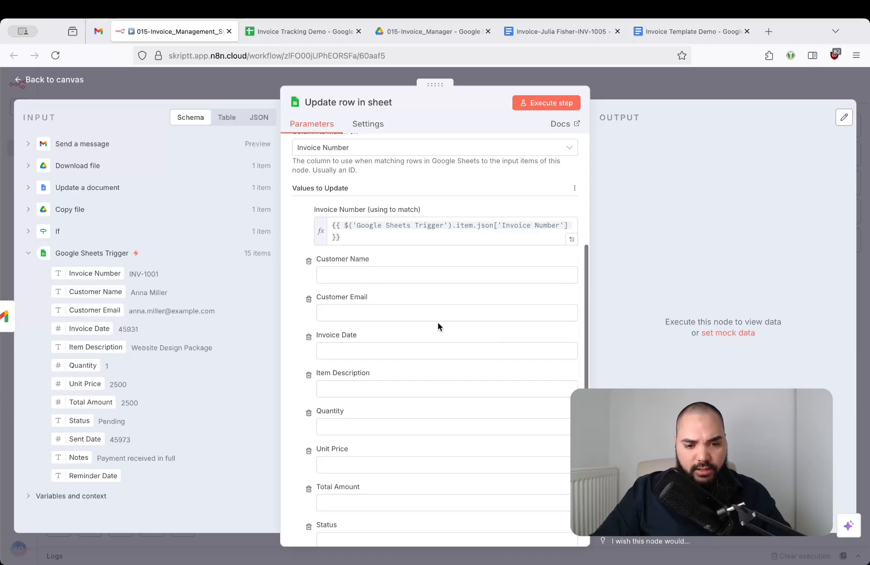
{"action": "scroll", "coordinate": [430, 275], "scroll_direction": "down", "scroll_amount": 5}
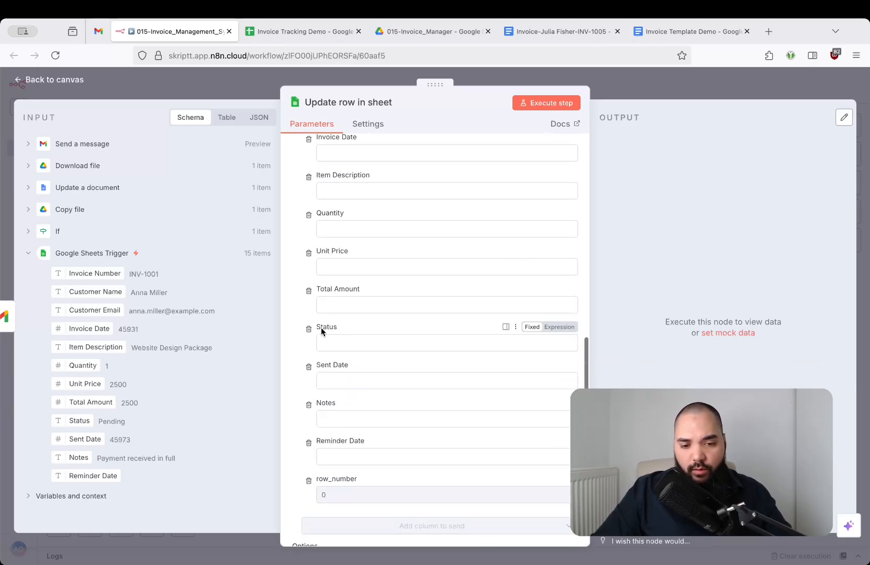
{"action": "left_click", "coordinate": [340, 342]}
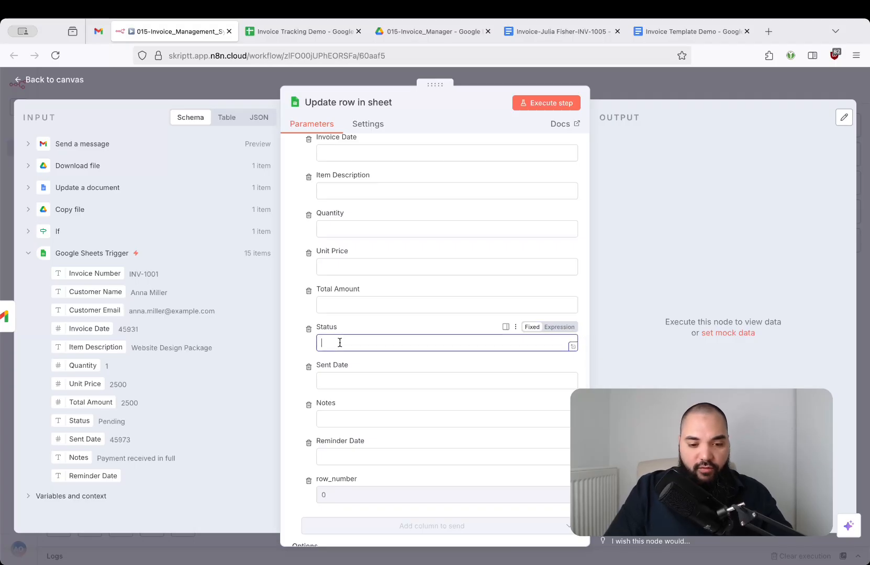
{"action": "type", "text": "Pending"}
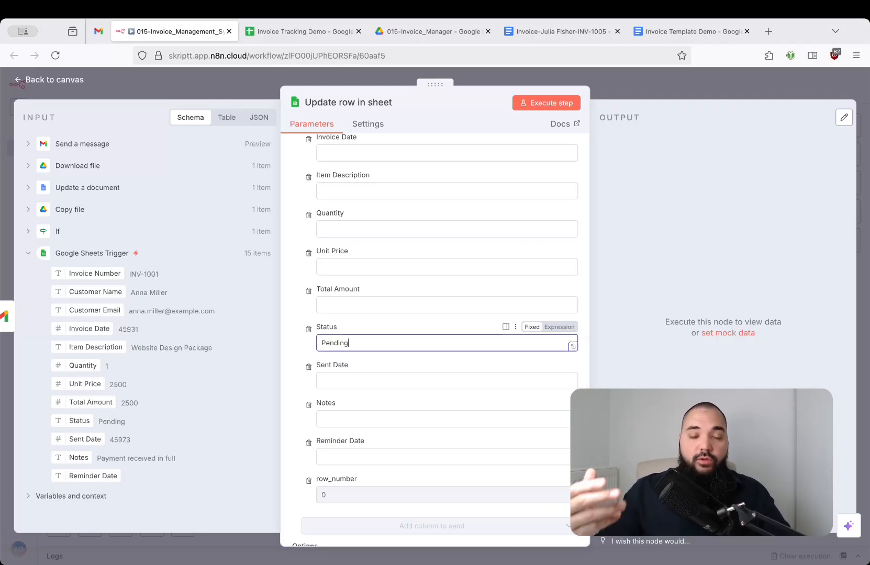
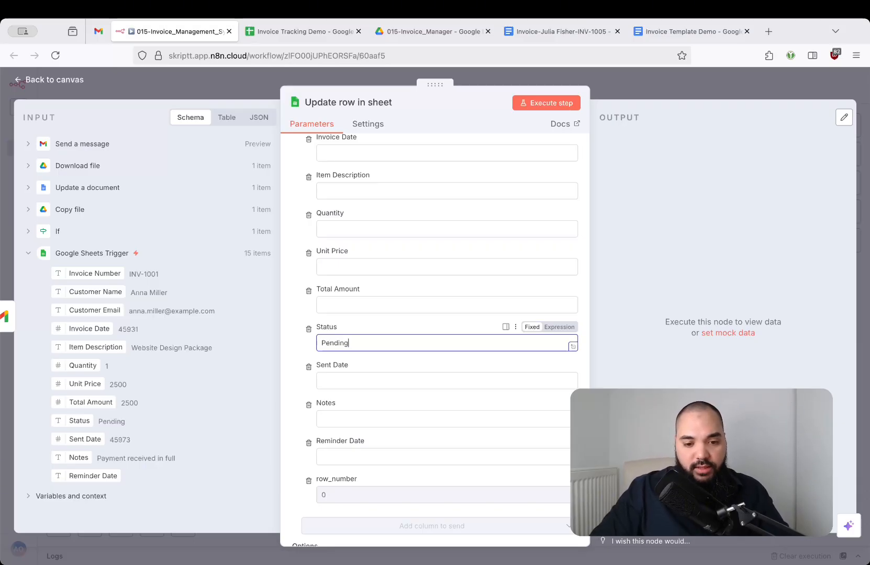
Set the Sent Date value to the expression {{ $now.format('yyyy-MM-dd') }}, matching the date format used in the tracking spreadsheet.
{"action": "left_click", "coordinate": [392, 369]}
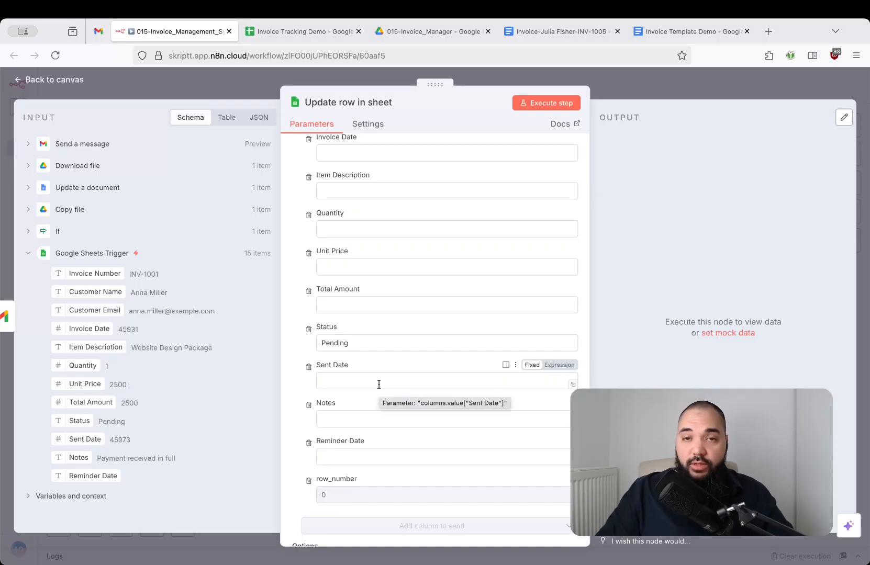
{"action": "left_click", "coordinate": [293, 31]}
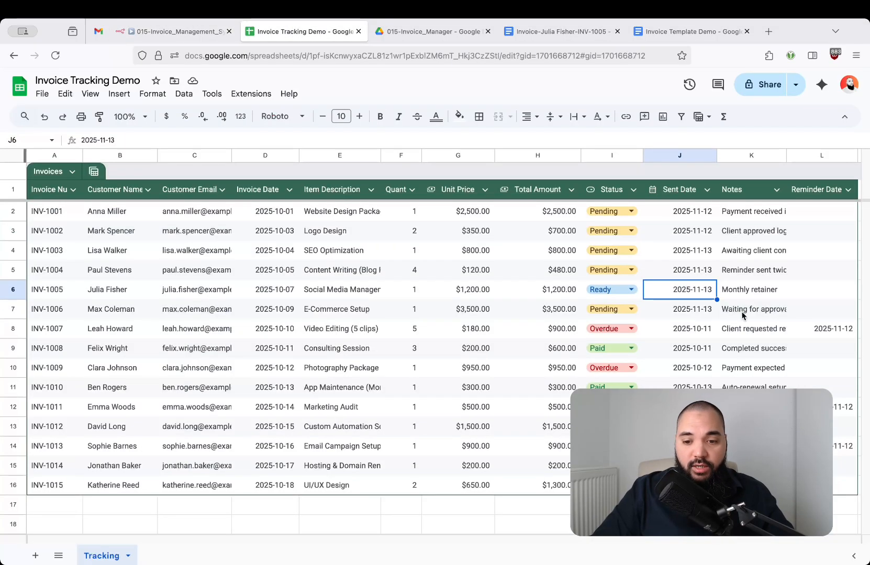
{"action": "key", "text": "ctrl+shift+Tab"}
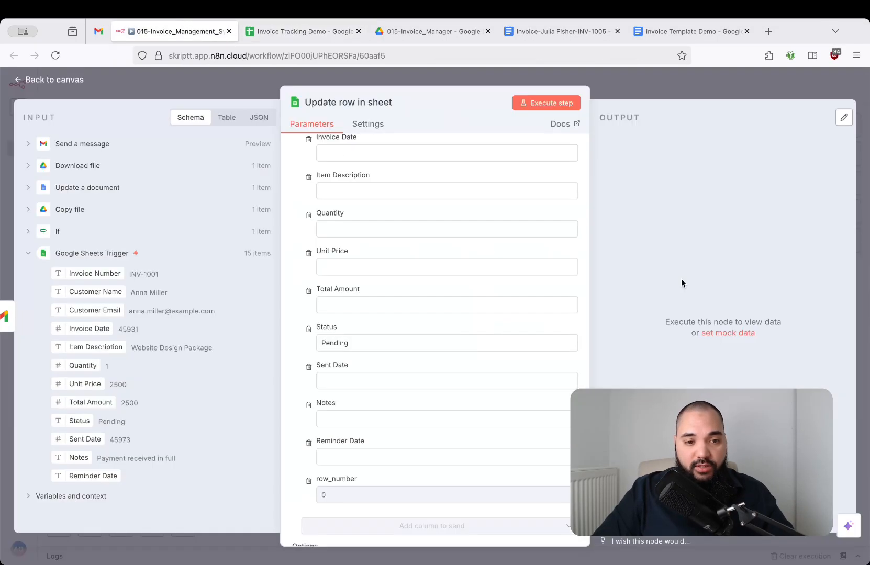
{"action": "left_click", "coordinate": [360, 381]}
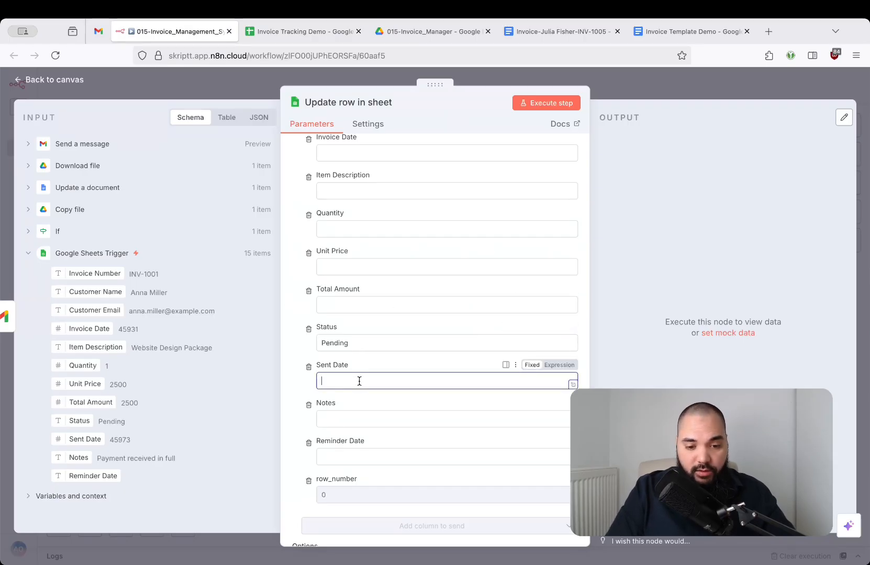
{"action": "type", "text": "{{ $now"}
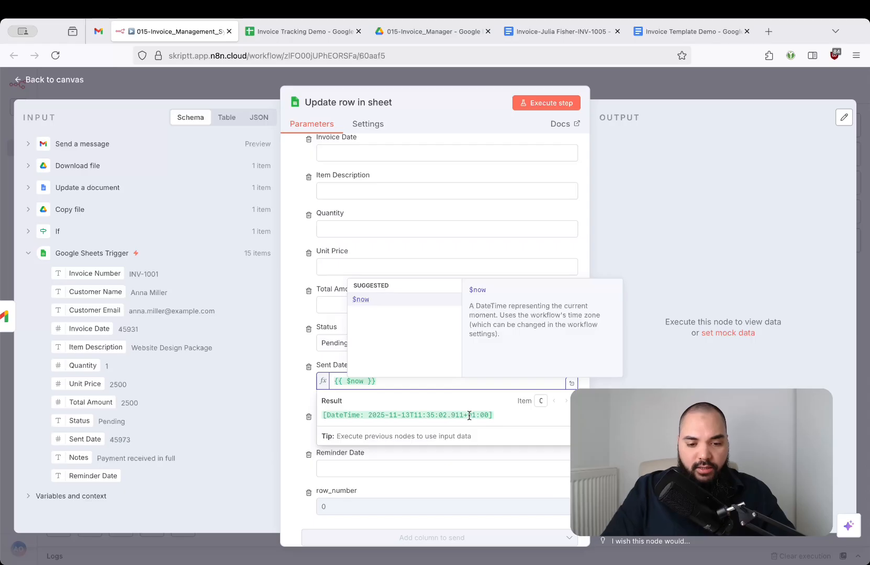
{"action": "type", "text": ".format('yyyy-MM-dd"}
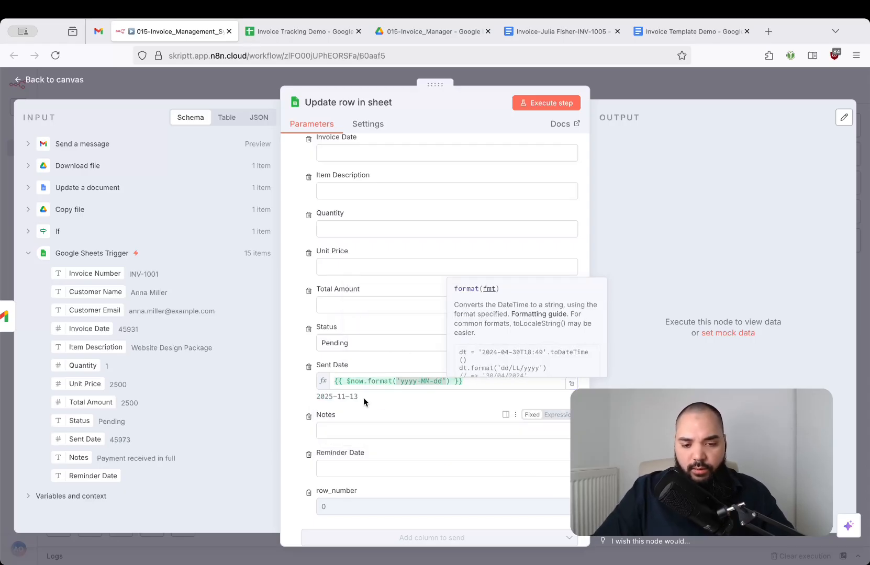
{"action": "left_click_drag", "start_coordinate": [361, 396], "coordinate": [314, 395]}
{"action": "left_click", "coordinate": [354, 398]}
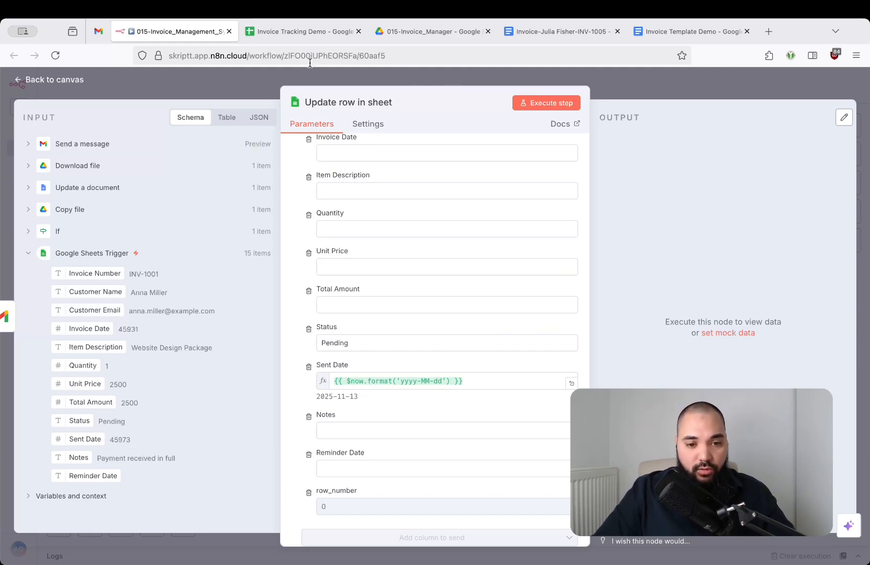
Clear the Sent Date cell J6 of the Ready invoice in the Invoice Tracking Demo spreadsheet, and return to the n8n workflow.
{"action": "left_click", "coordinate": [309, 32]}
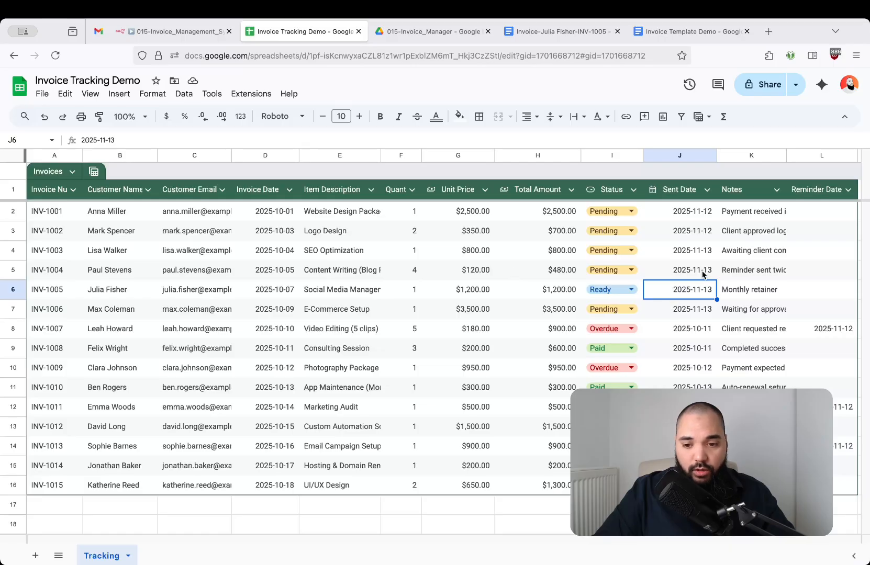
{"action": "key", "text": "Delete"}
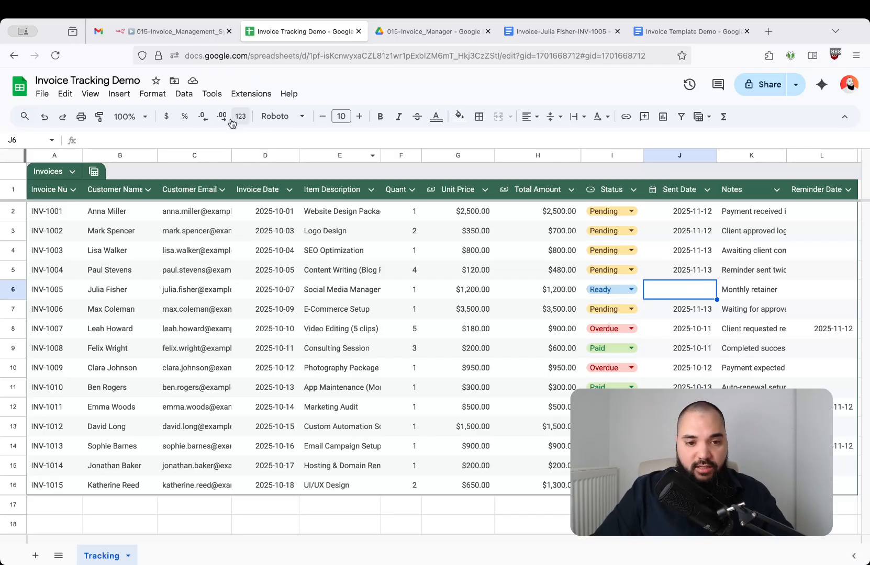
{"action": "left_click", "coordinate": [177, 30]}
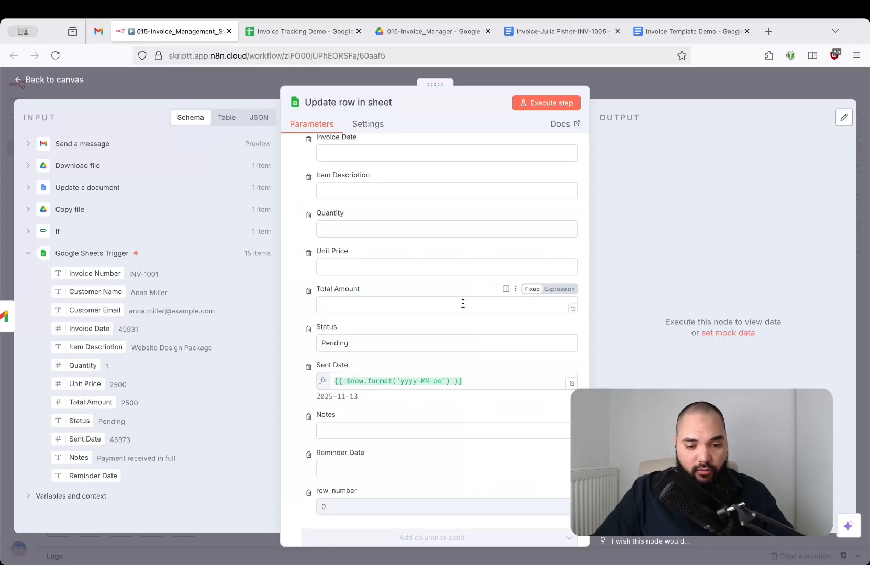
Look over the column mappings in the Update row in sheet node, close it, and save the workflow.
{"action": "scroll", "coordinate": [462, 303], "scroll_direction": "down", "scroll_amount": 2}
{"action": "scroll", "coordinate": [462, 306], "scroll_direction": "up", "scroll_amount": 4}
{"action": "scroll", "coordinate": [463, 308], "scroll_direction": "up", "scroll_amount": 10}
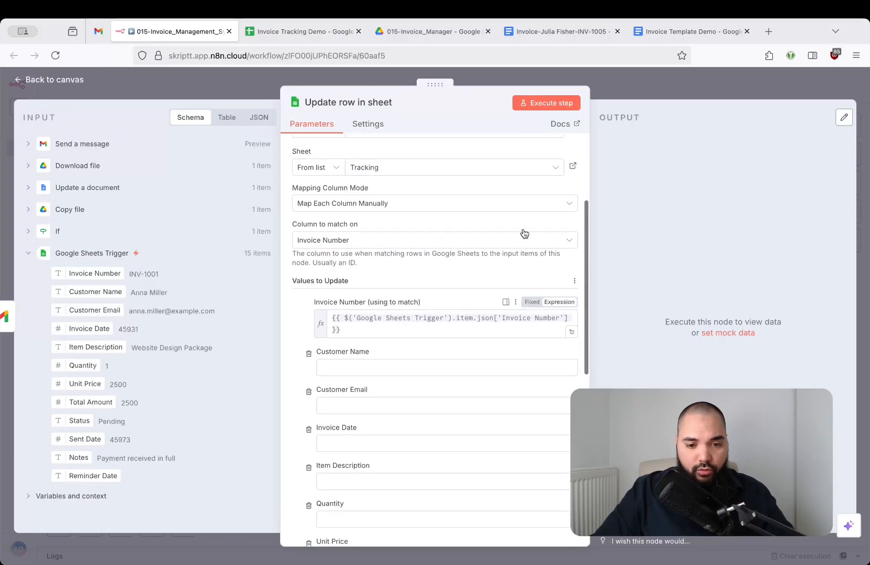
{"action": "left_click", "coordinate": [650, 86]}
{"action": "left_click", "coordinate": [649, 209]}
{"action": "key", "text": "ctrl+s"}
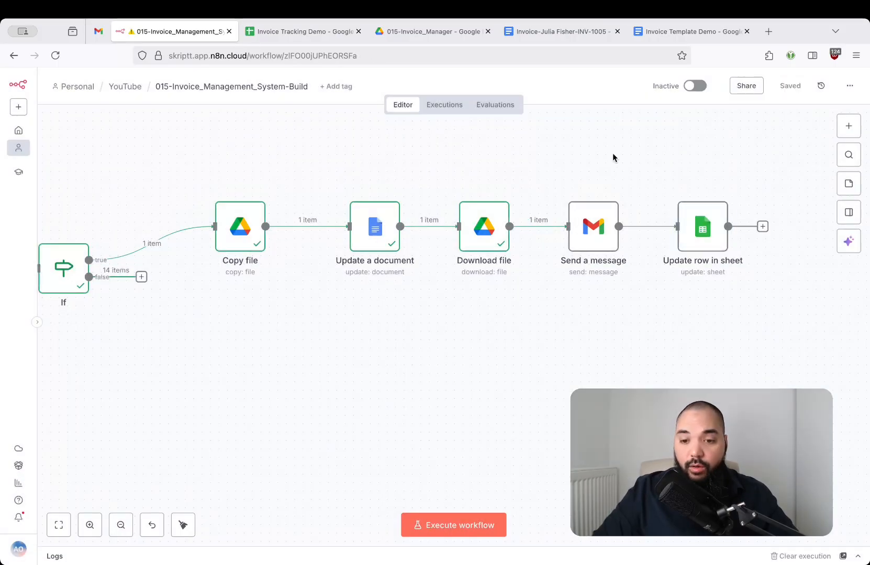
Inspect the Send a message node's recipient expression and the address it resolves to, leaving the settings as they are.
{"action": "double_click", "coordinate": [593, 229]}
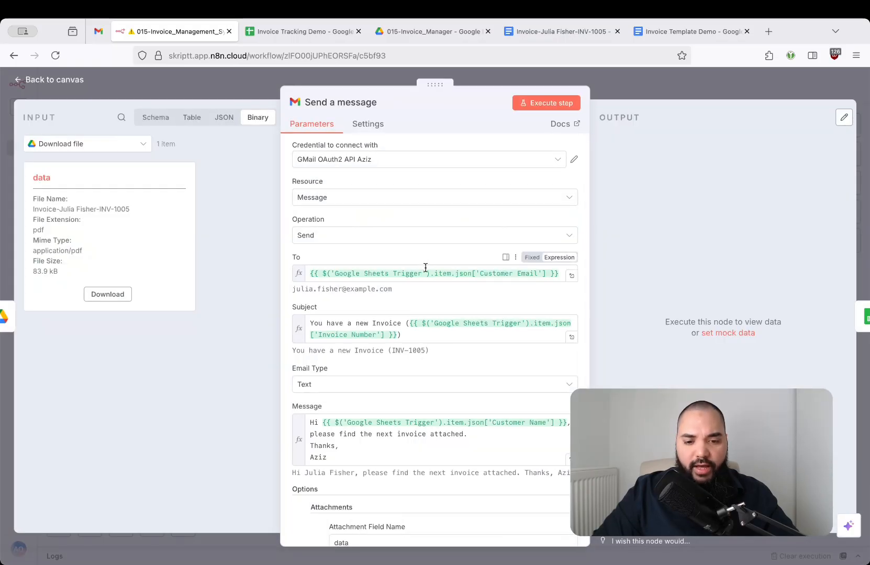
{"action": "left_click_drag", "start_coordinate": [394, 294], "coordinate": [290, 288]}
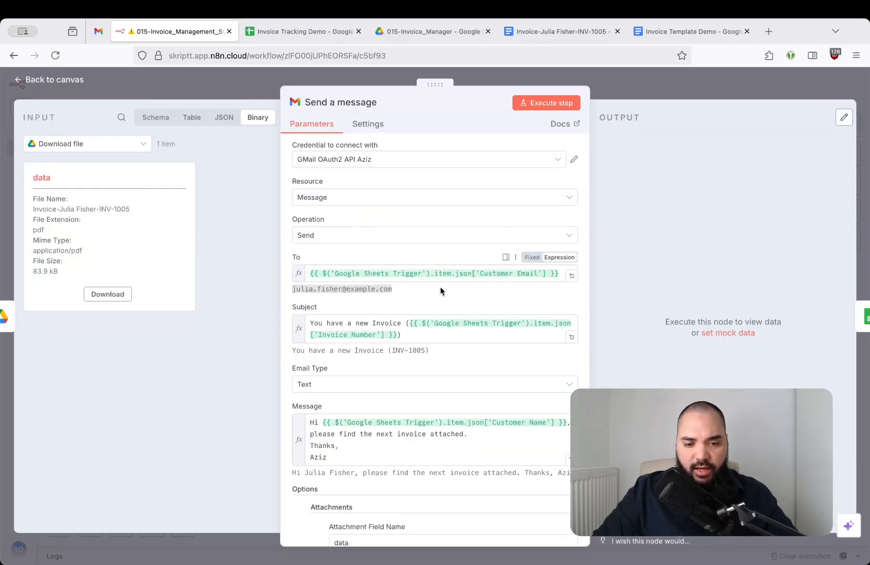
{"action": "left_click", "coordinate": [419, 293]}
{"action": "left_click", "coordinate": [417, 274]}
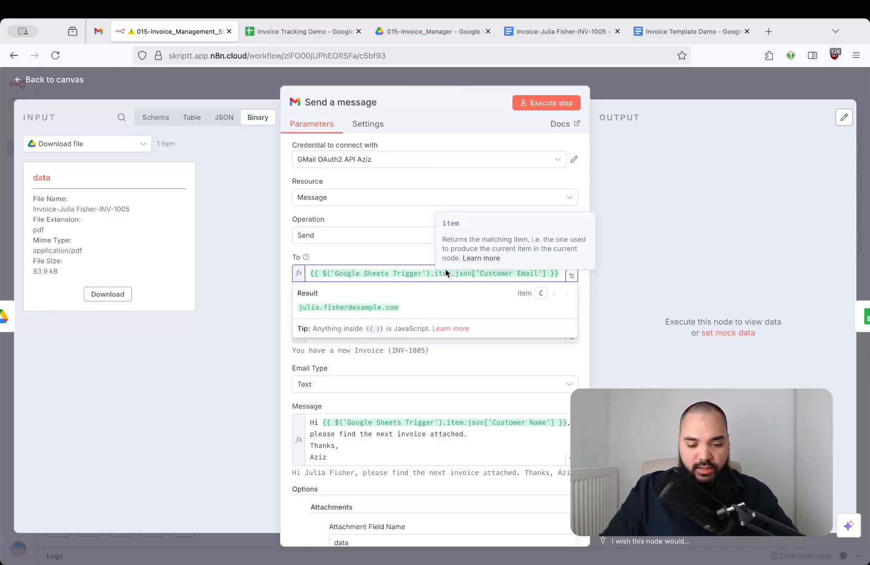
{"action": "key", "text": "Escape"}
Check the Gmail inbox before the test, and execute the Send a message node in the n8n workflow.
{"action": "mouse_move", "coordinate": [590, 207]}
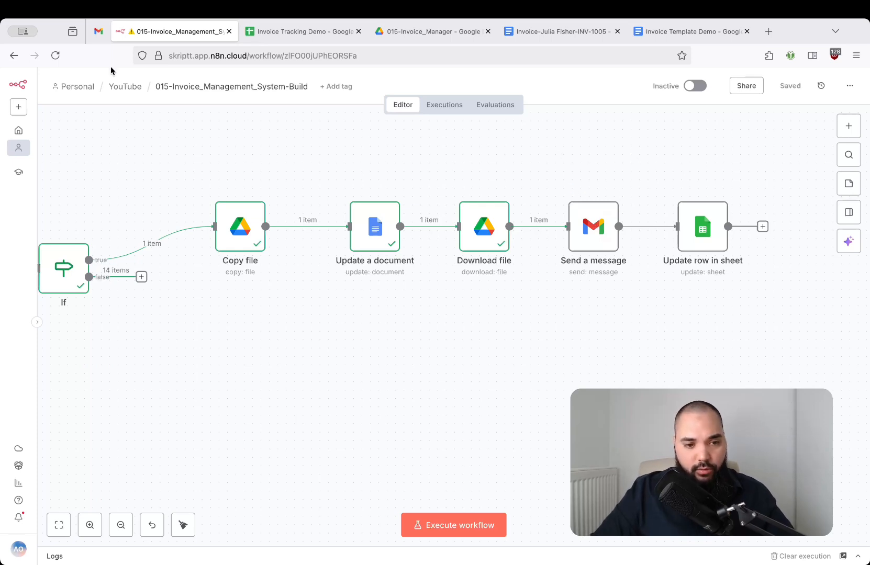
{"action": "left_click", "coordinate": [104, 36]}
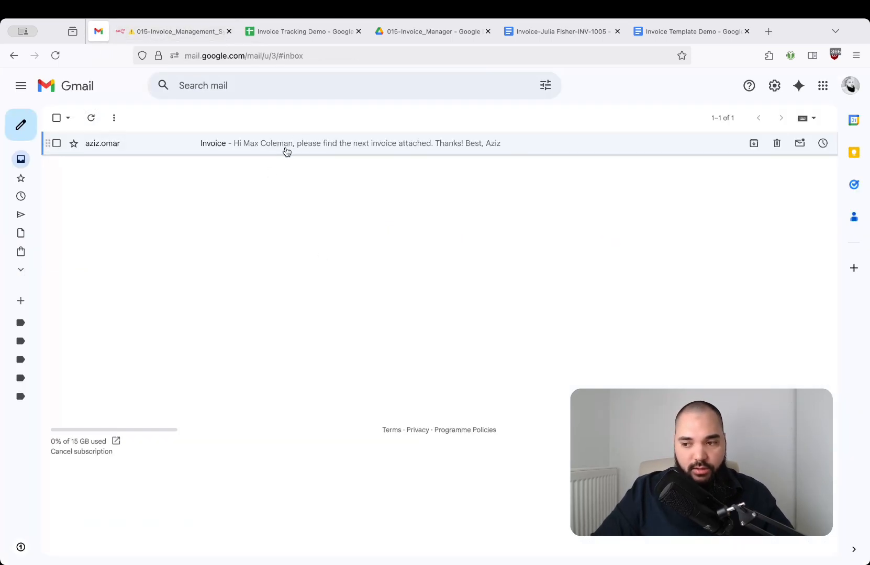
{"action": "left_click", "coordinate": [173, 32]}
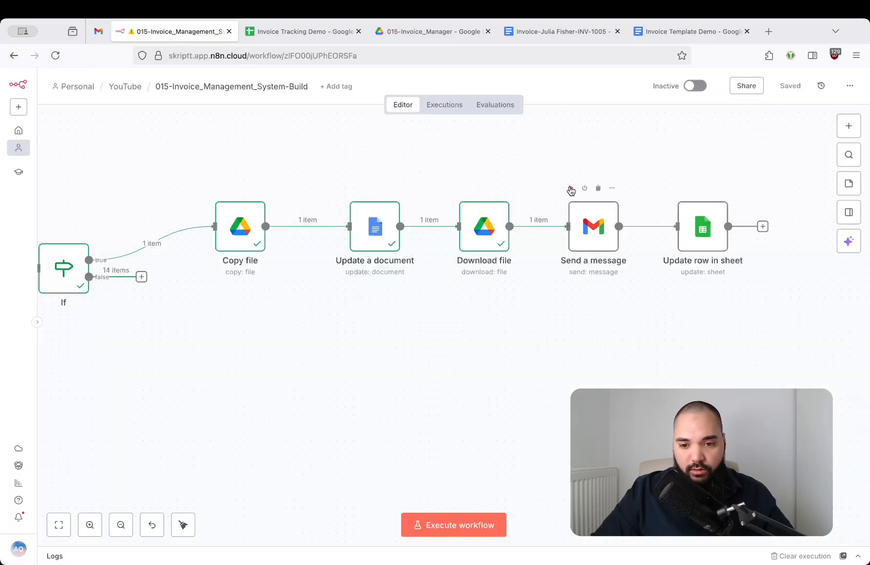
{"action": "left_click", "coordinate": [570, 189]}
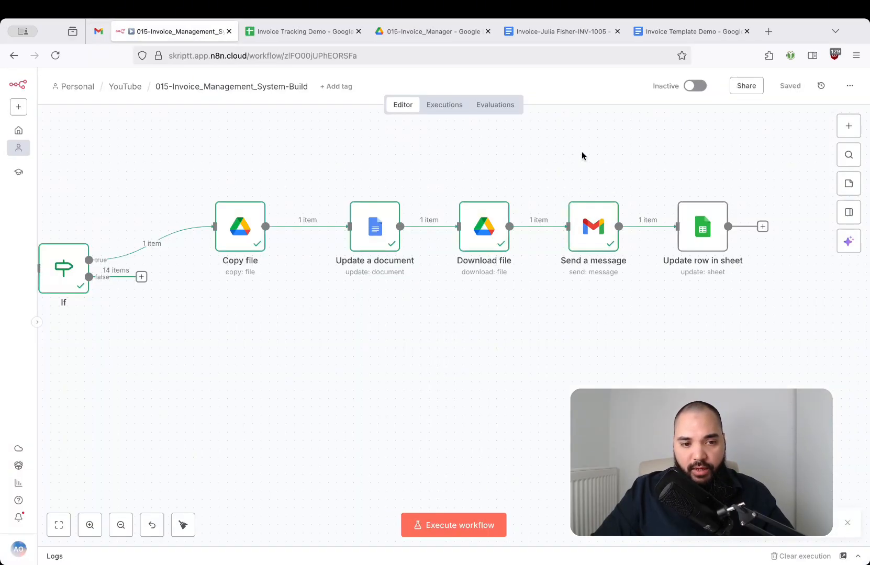
Open the new invoice email in Gmail and check the invoice number in its subject and the message text.
{"action": "key", "text": "ctrl+shift+Tab"}
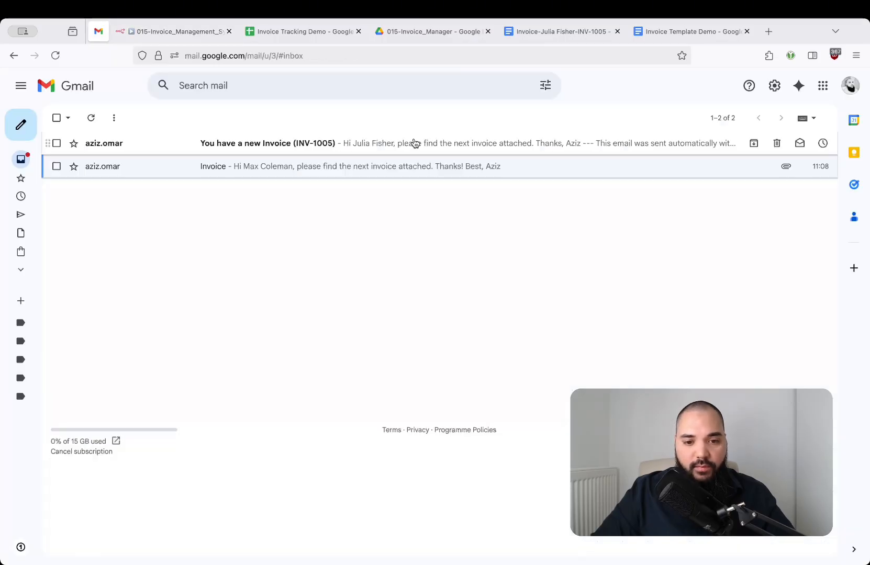
{"action": "left_click", "coordinate": [262, 146]}
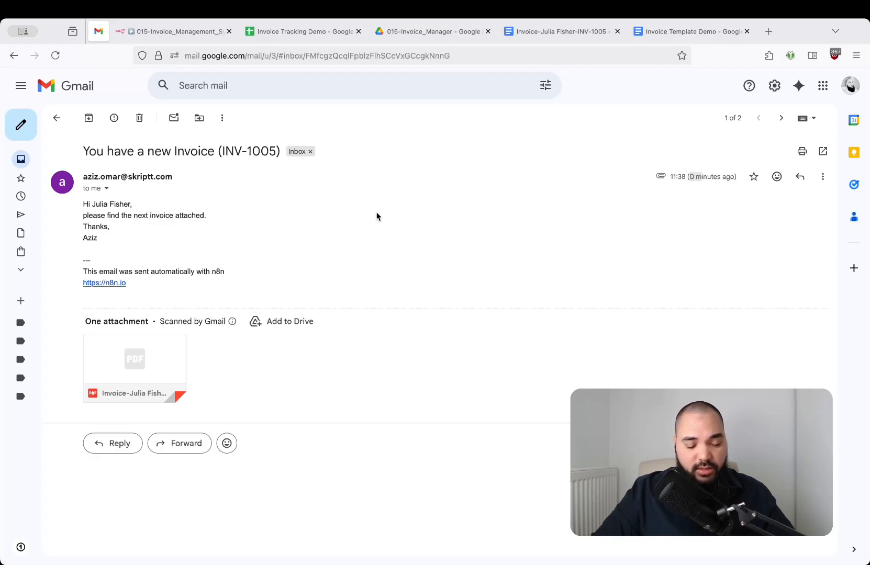
{"action": "left_click_drag", "start_coordinate": [84, 152], "coordinate": [280, 154]}
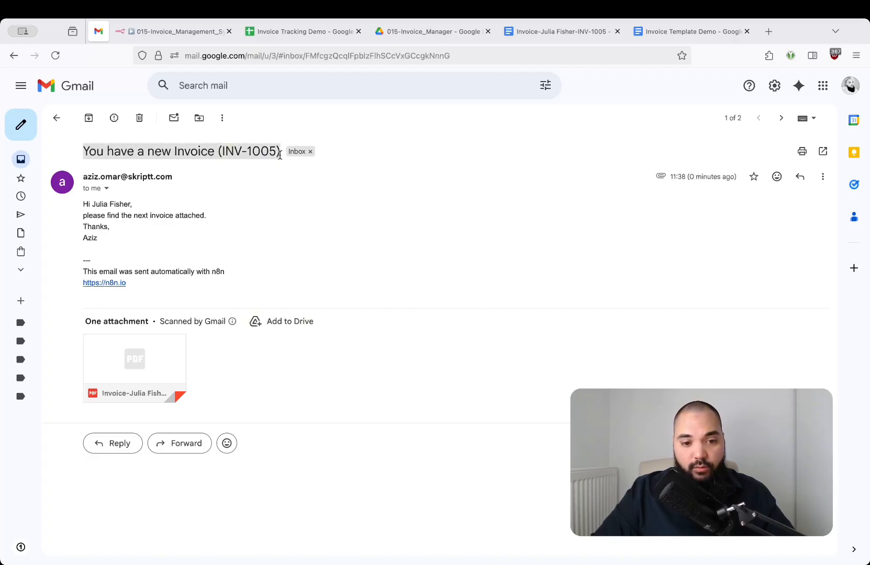
{"action": "left_click", "coordinate": [281, 169]}
{"action": "left_click_drag", "start_coordinate": [222, 151], "coordinate": [276, 151]}
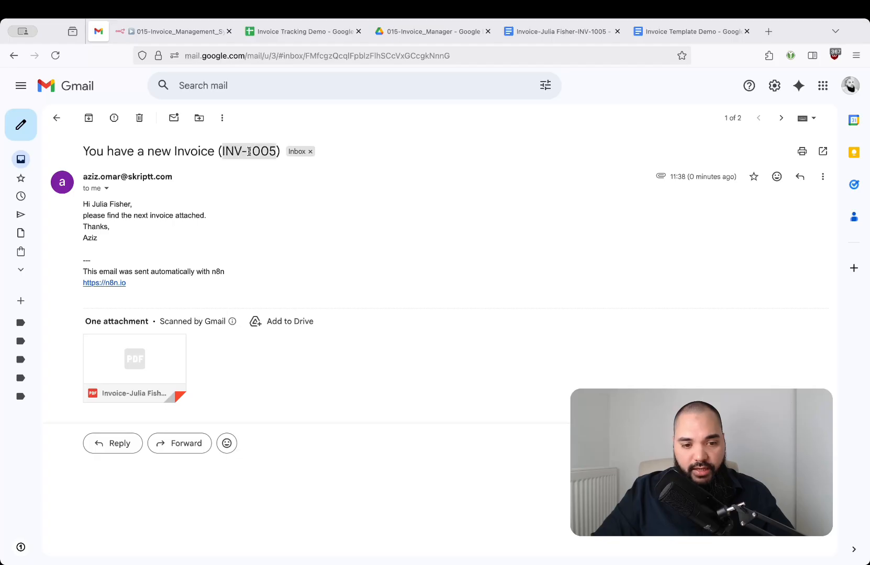
{"action": "left_click_drag", "start_coordinate": [83, 206], "coordinate": [101, 239]}
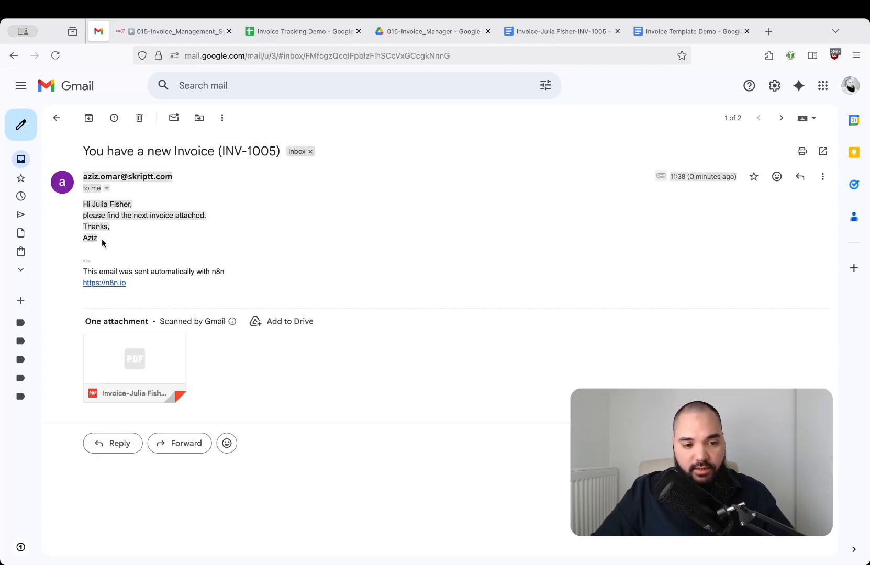
{"action": "left_click", "coordinate": [101, 239]}
Preview the attached PDF invoice, check the billed-to customer name, and go back to the n8n workflow.
{"action": "mouse_move", "coordinate": [114, 372]}
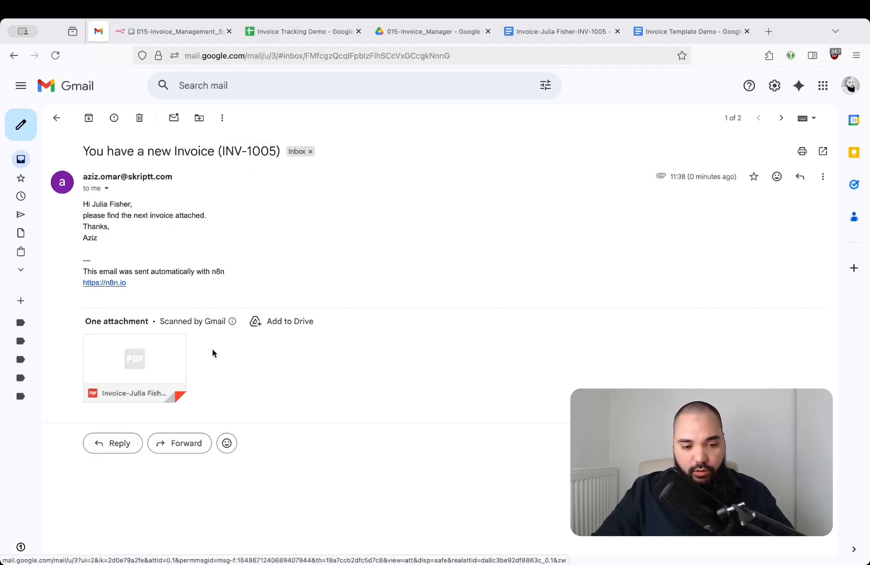
{"action": "left_click", "coordinate": [175, 349]}
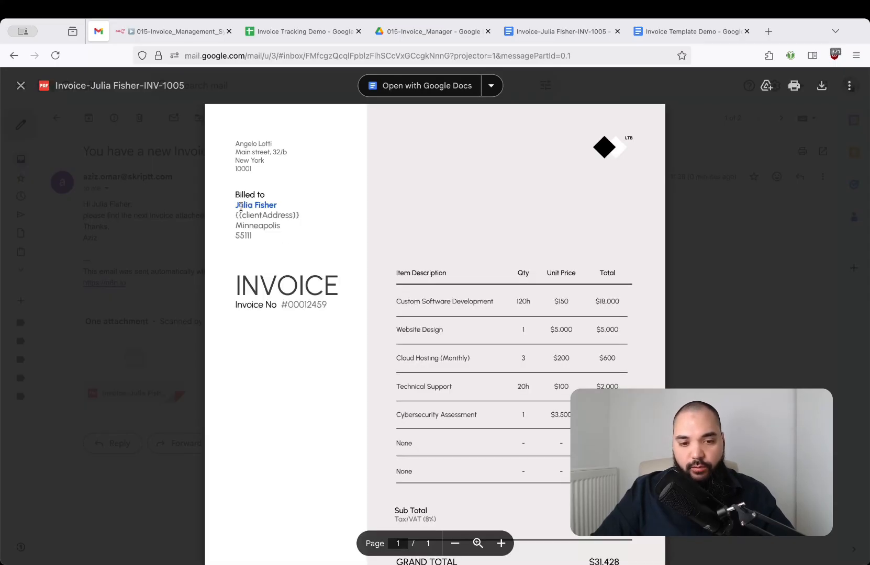
{"action": "left_click_drag", "start_coordinate": [234, 206], "coordinate": [277, 206]}
{"action": "left_click", "coordinate": [715, 235]}
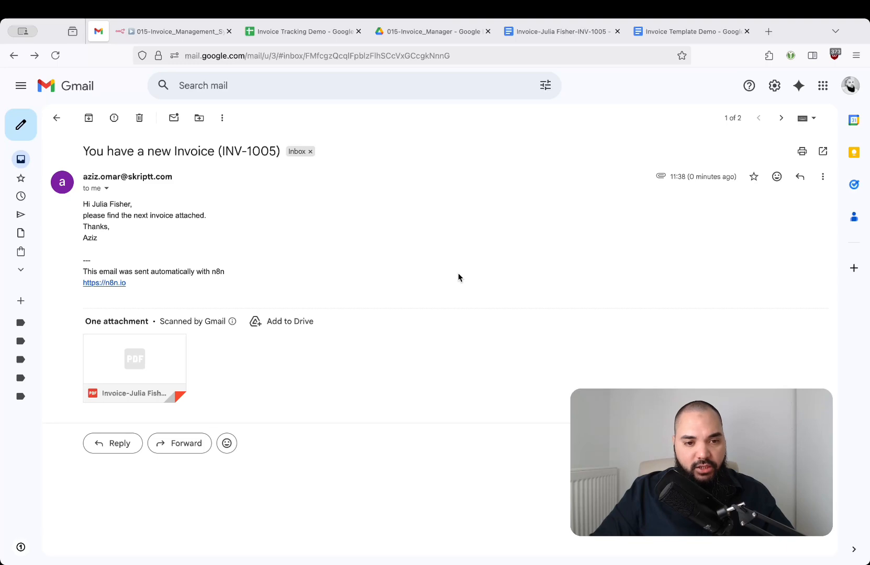
{"action": "left_click", "coordinate": [211, 32]}
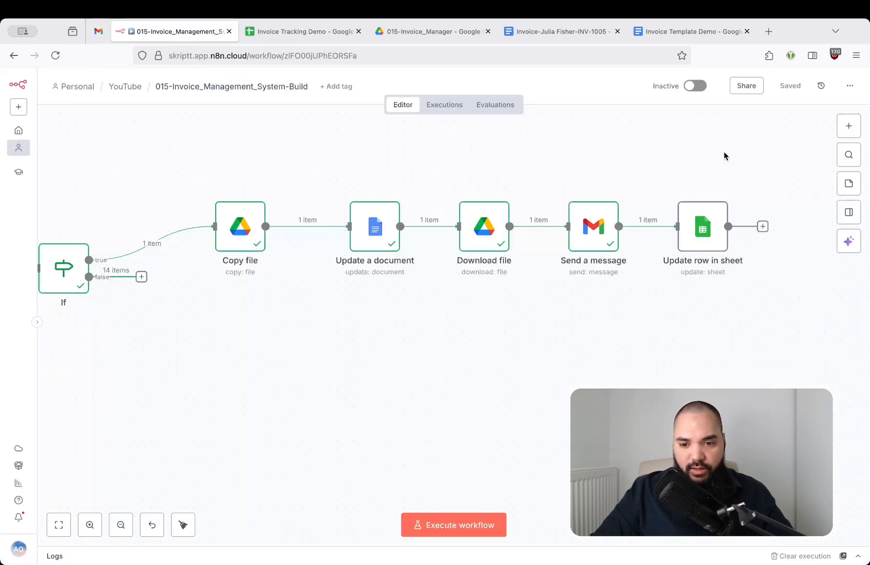
Check row 6's status and sent date in the Invoice Tracking Demo sheet, and execute the Update row in sheet node in n8n.
{"action": "scroll", "coordinate": [621, 153], "scroll_direction": "right", "scroll_amount": 4}
{"action": "mouse_move", "coordinate": [615, 222]}
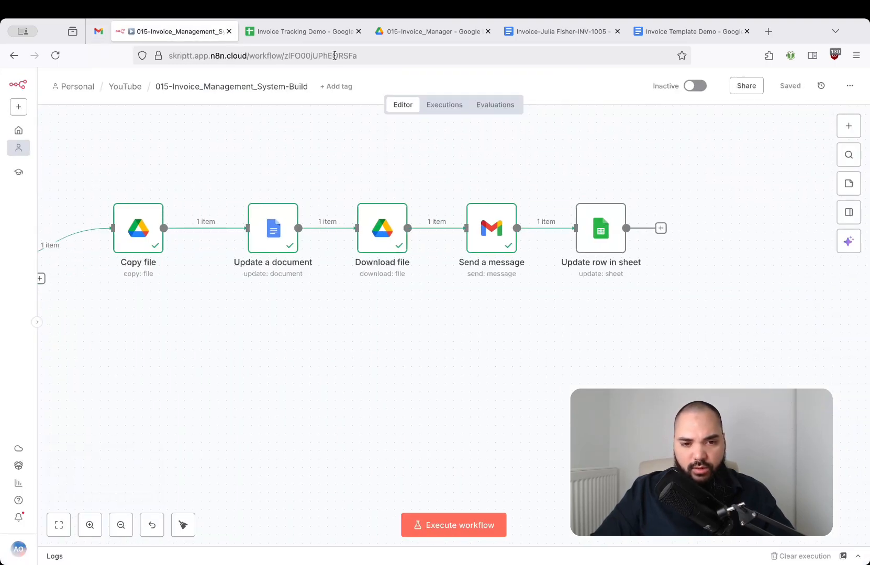
{"action": "left_click", "coordinate": [285, 33]}
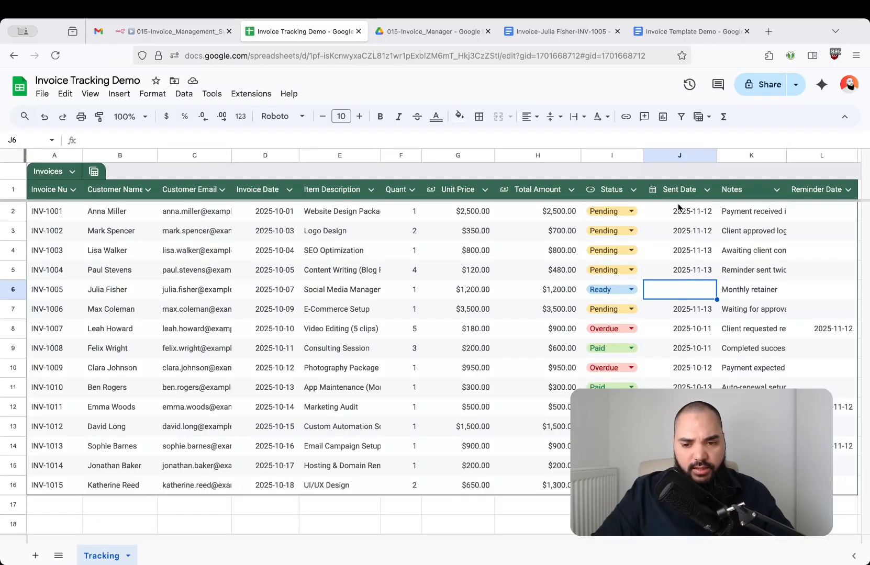
{"action": "left_click", "coordinate": [191, 35]}
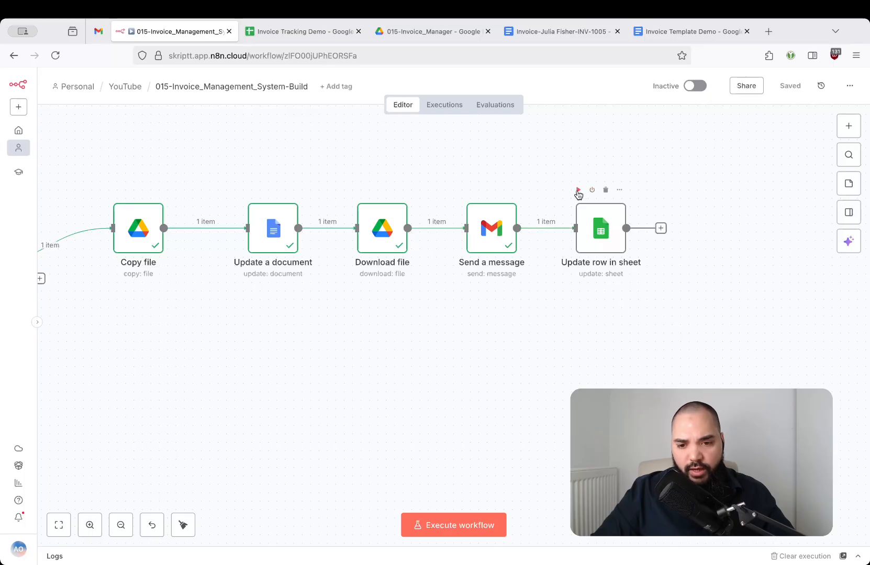
{"action": "left_click", "coordinate": [577, 190]}
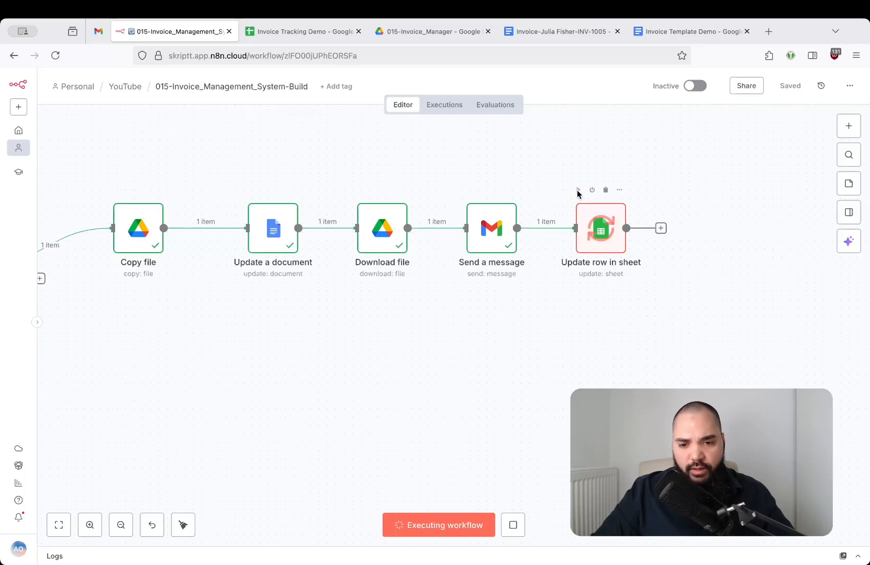
Check the status and sent date in row 6 of the tracking sheet after the update, and go back to the n8n workflow.
{"action": "left_click", "coordinate": [302, 31]}
{"action": "key", "text": "shift+space"}
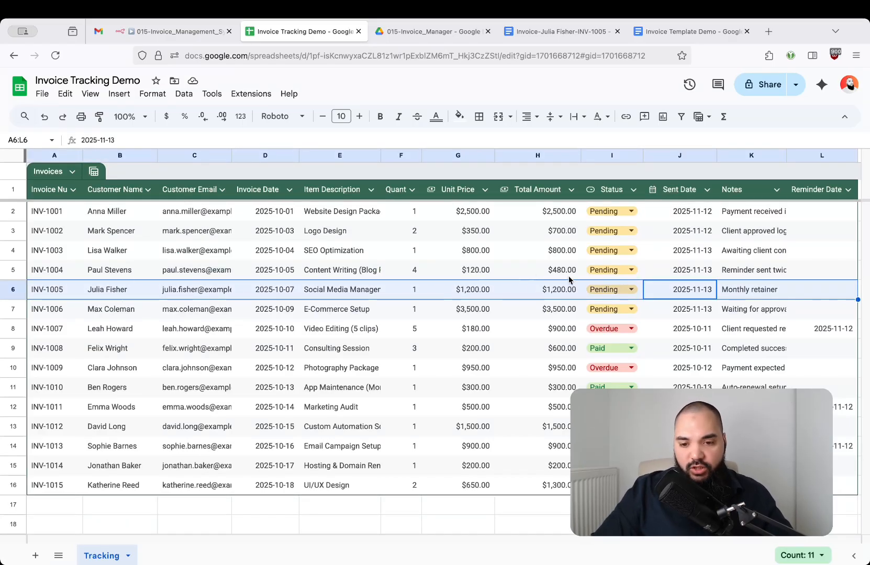
{"action": "left_click", "coordinate": [687, 288]}
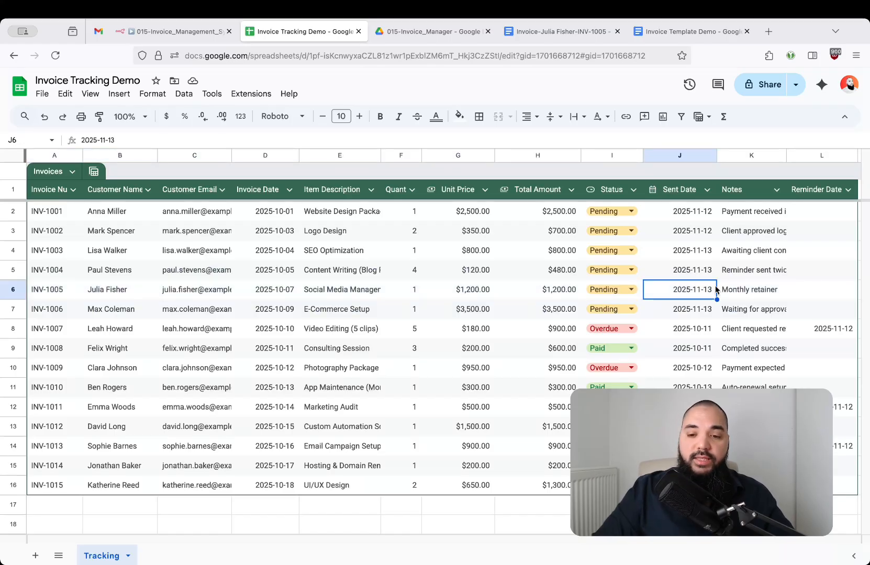
{"action": "key", "text": "ctrl+shift+Tab"}
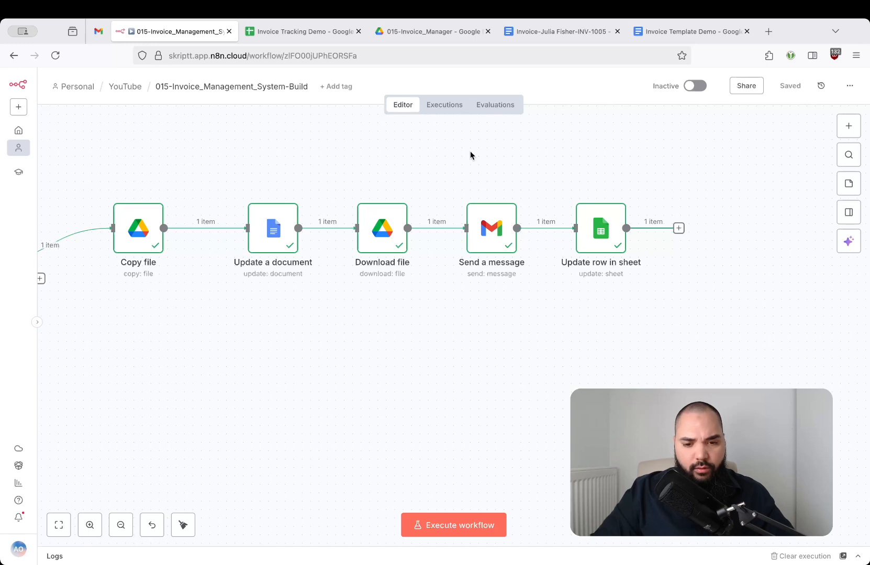
Tidy up and save the workflow layout, and unpin the Google Sheets Trigger node's data.
{"action": "left_click", "coordinate": [188, 520]}
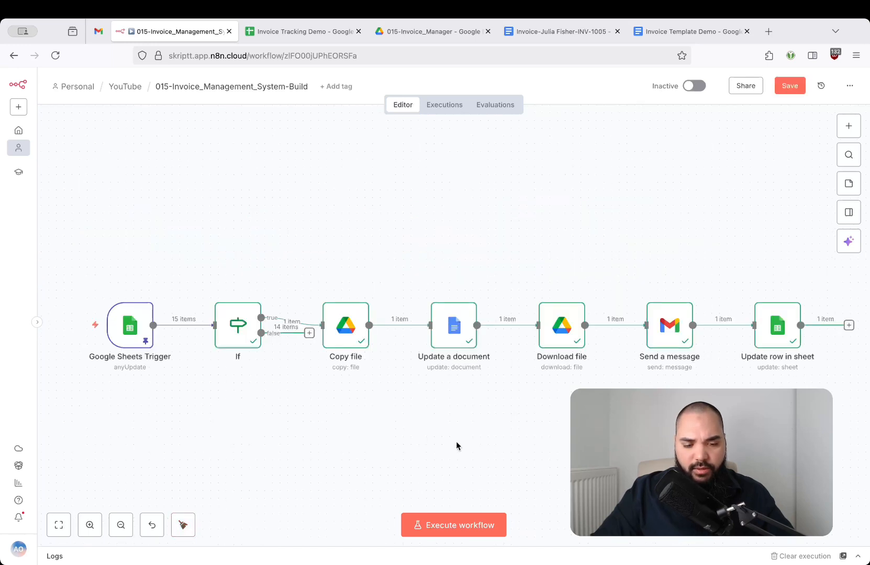
{"action": "key", "text": "ctrl+s"}
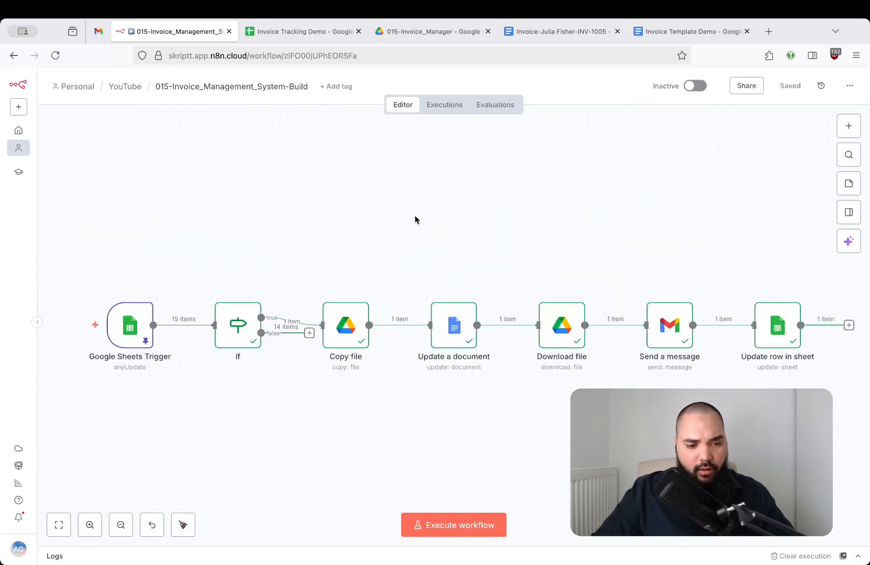
{"action": "left_click", "coordinate": [133, 323]}
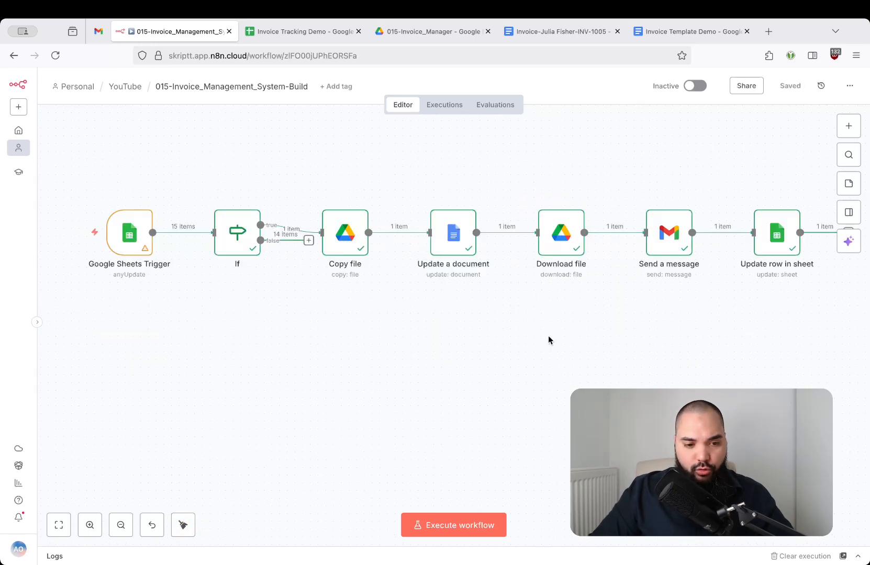
{"action": "left_click_drag", "start_coordinate": [548, 336], "coordinate": [520, 310]}
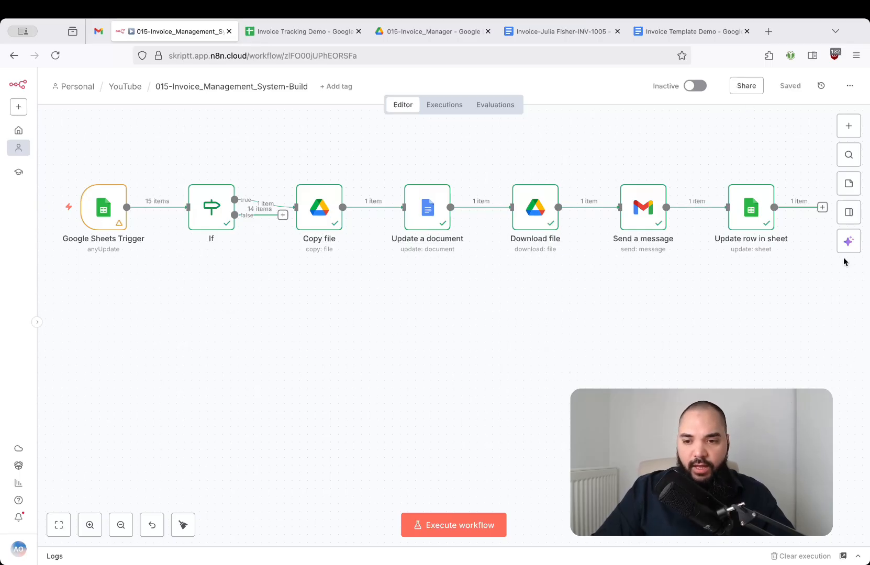
Add a Schedule Trigger that runs every day at midnight, and place it directly below the Google Sheets Trigger.
{"action": "left_click", "coordinate": [844, 126]}
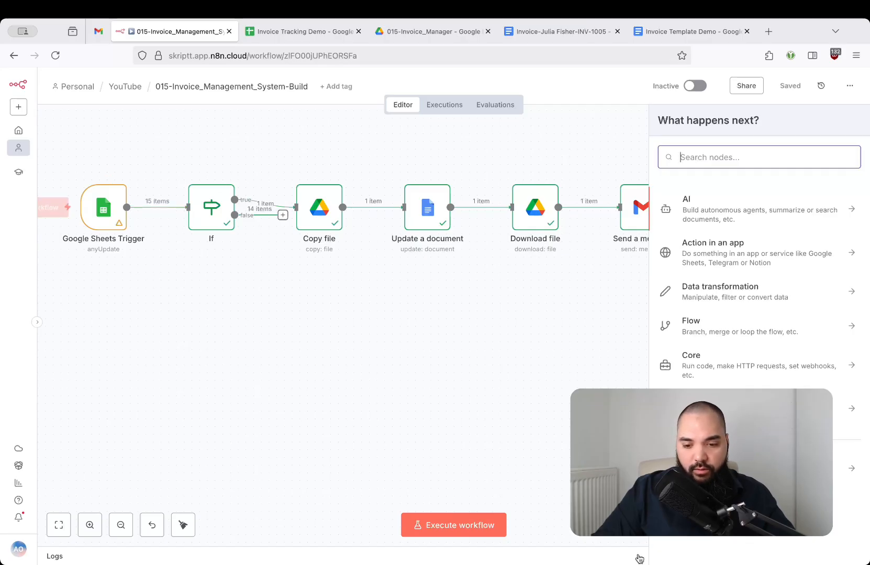
{"action": "left_click", "coordinate": [717, 468]}
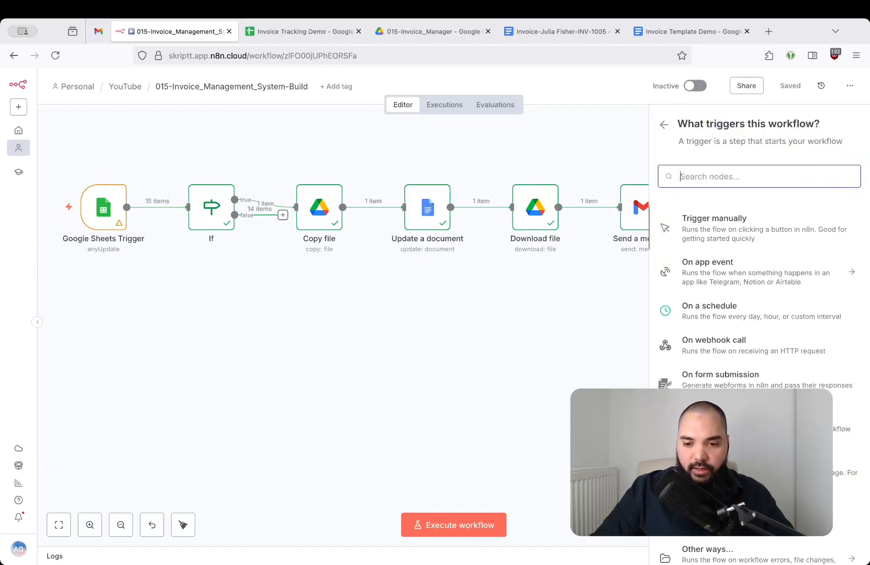
{"action": "left_click", "coordinate": [726, 312]}
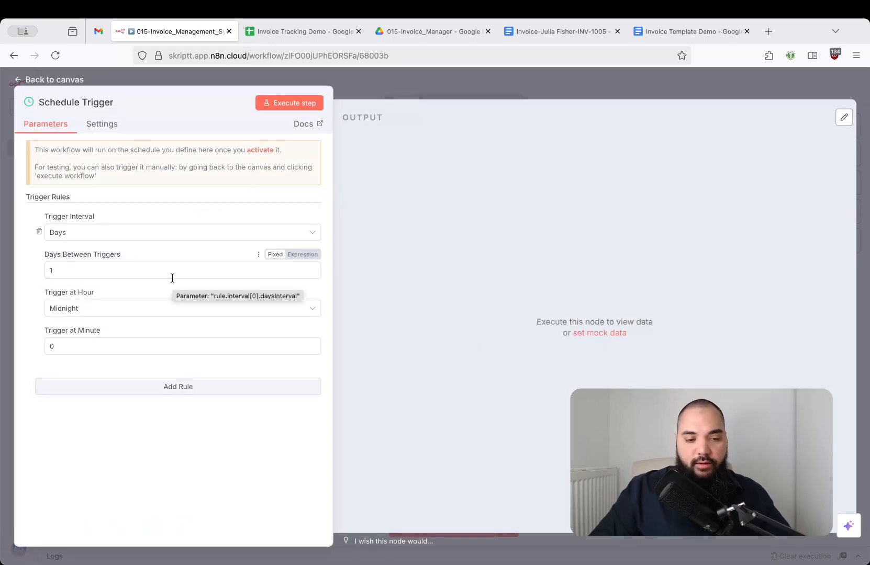
{"action": "left_click", "coordinate": [465, 92]}
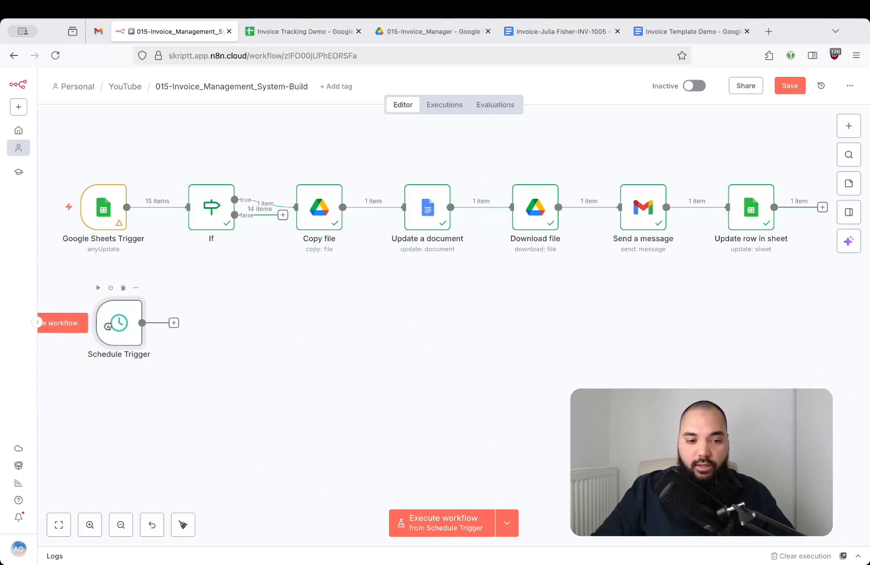
{"action": "mouse_move", "coordinate": [108, 325]}
{"action": "left_mouse_down"}
{"action": "mouse_move", "coordinate": [82, 326]}
{"action": "mouse_move", "coordinate": [101, 325]}
{"action": "mouse_move", "coordinate": [92, 325]}
{"action": "left_mouse_up"}
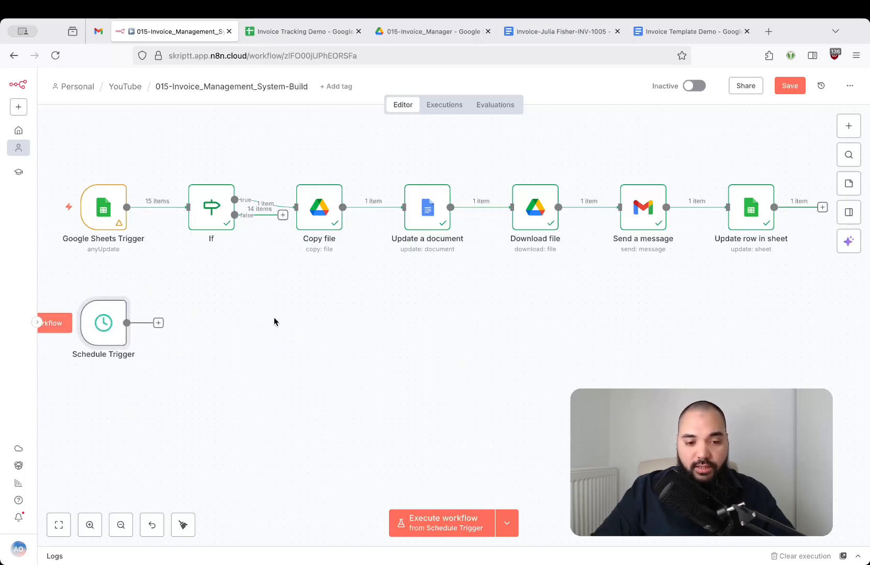
Review the sent dates of the pending invoices in the tracking sheet, and save the n8n workflow.
{"action": "left_click", "coordinate": [276, 39]}
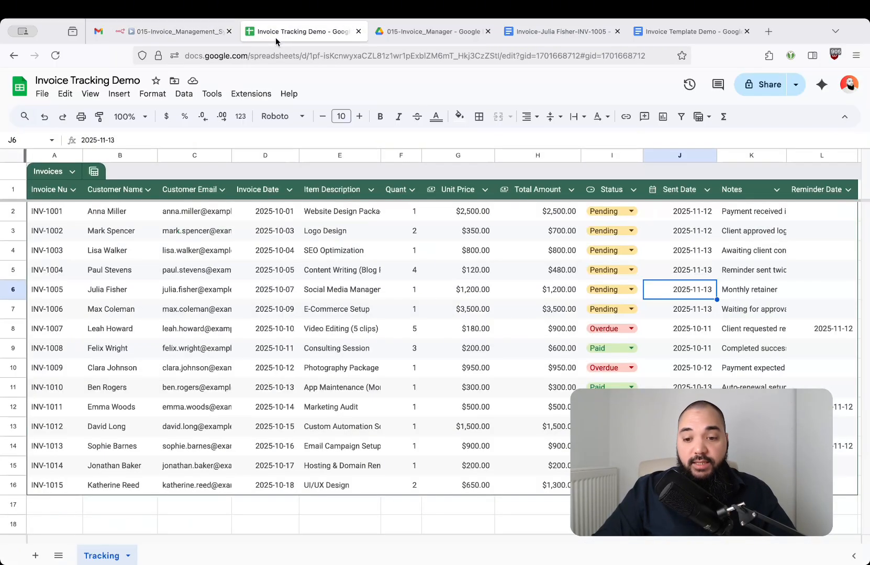
{"action": "left_click_drag", "start_coordinate": [690, 213], "coordinate": [690, 321]}
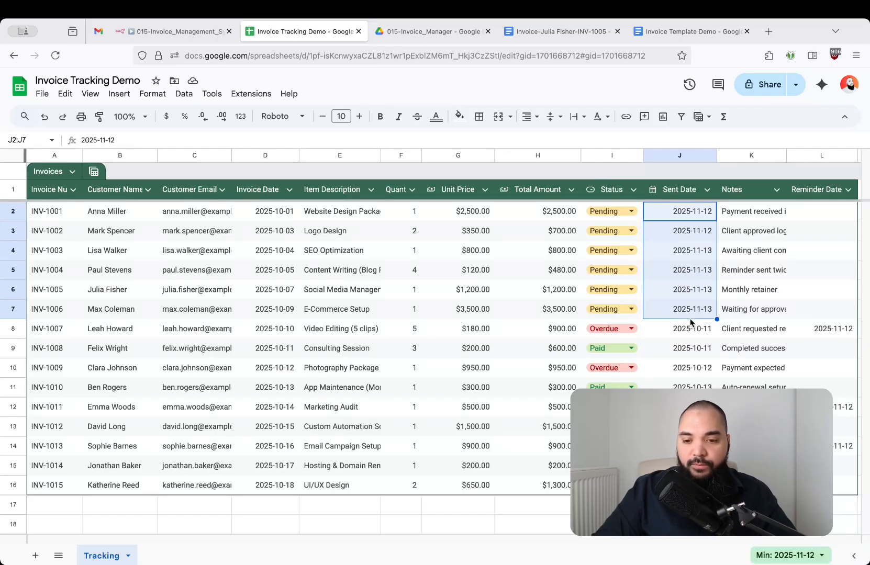
{"action": "left_click", "coordinate": [692, 295]}
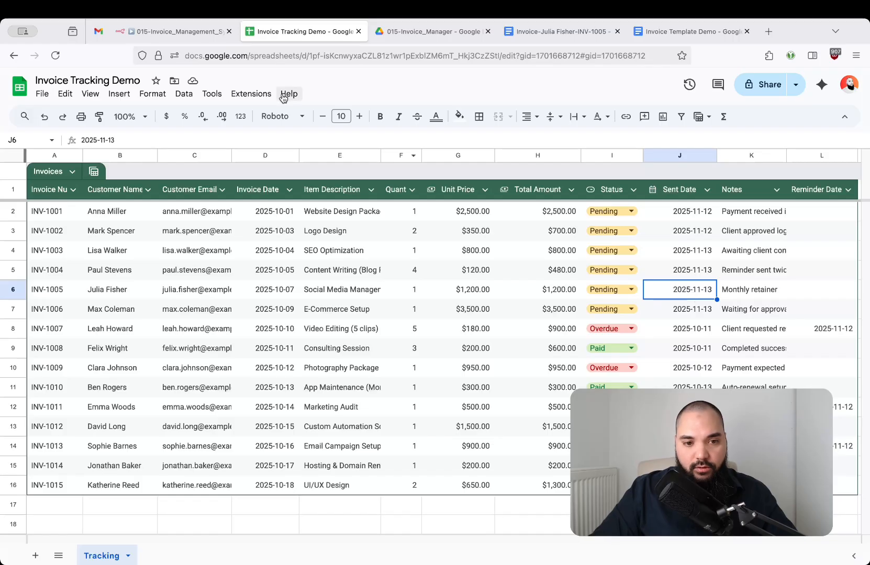
{"action": "left_click", "coordinate": [183, 32]}
{"action": "key", "text": "ctrl+s"}
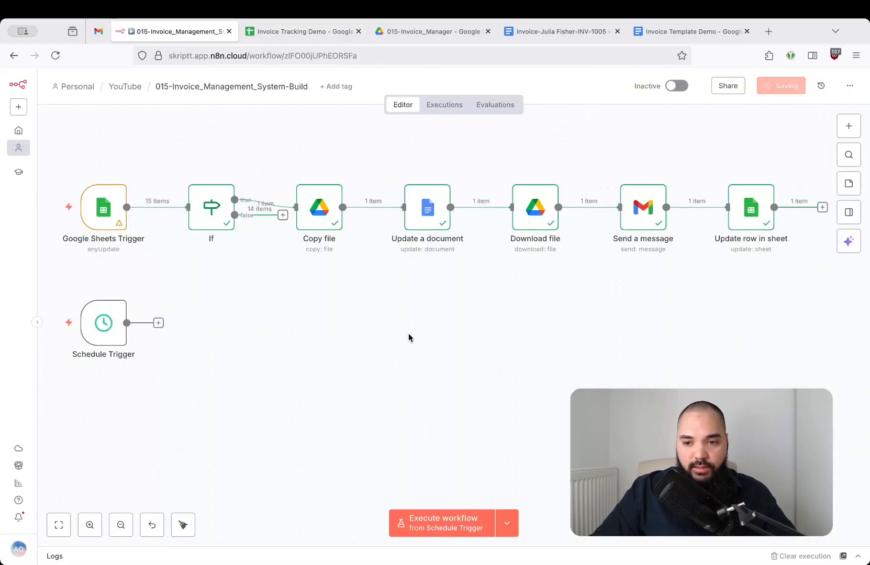
Add a Google Sheets Get row(s) in sheet node after the Schedule Trigger.
{"action": "left_click", "coordinate": [158, 323]}
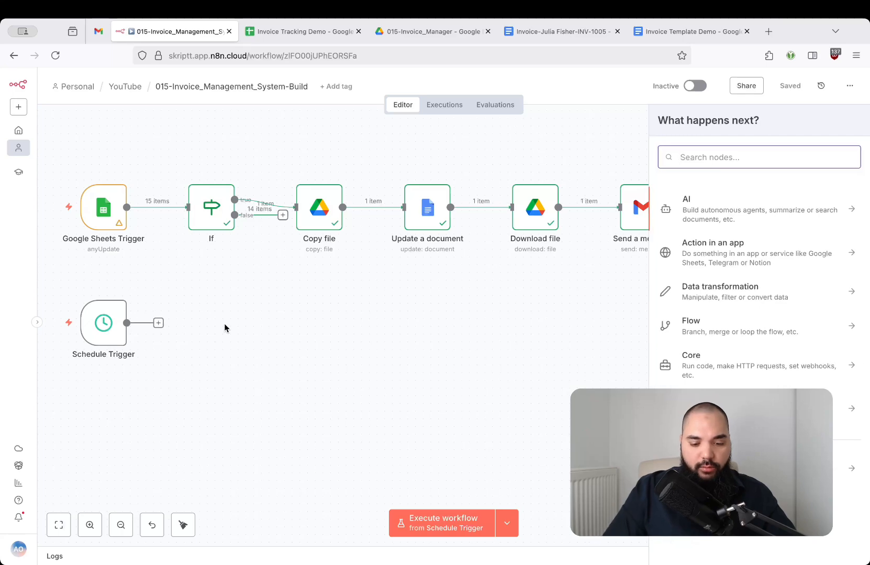
{"action": "type", "text": "sheets"}
{"action": "key", "text": "Return"}
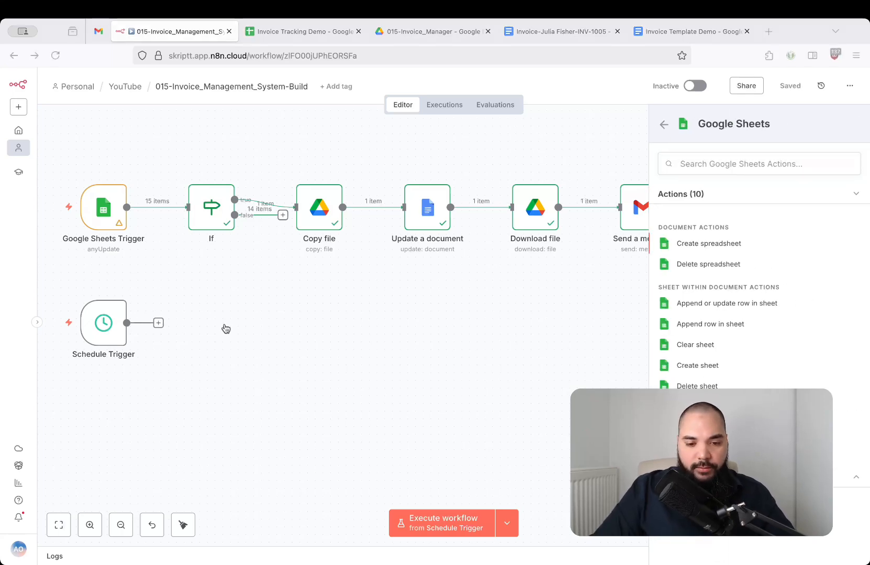
{"action": "type", "text": "get"}
{"action": "left_click", "coordinate": [738, 225]}
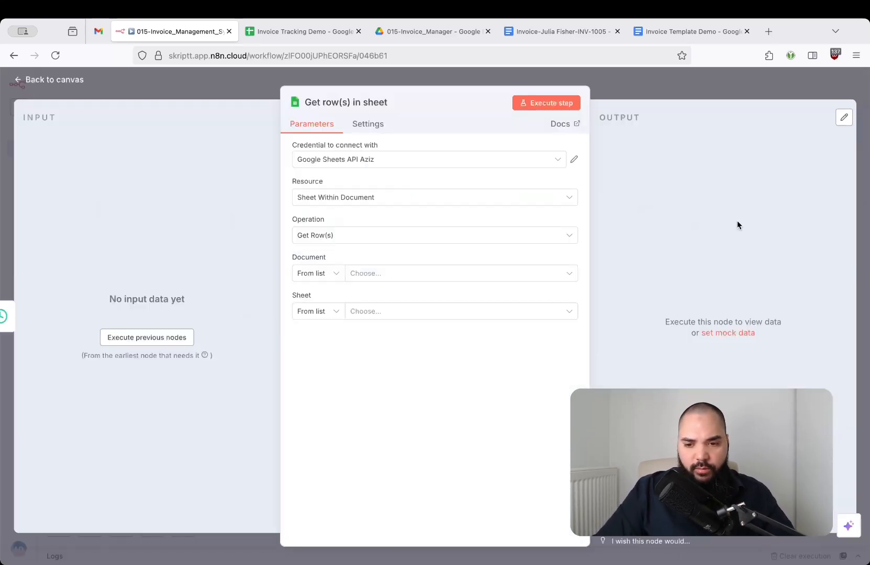
Point the Get row(s) node to the Invoice Tracking Demo document and its Tracking sheet, keeping Sheet Within Document as the resource.
{"action": "left_click", "coordinate": [528, 274]}
{"action": "left_click", "coordinate": [504, 322]}
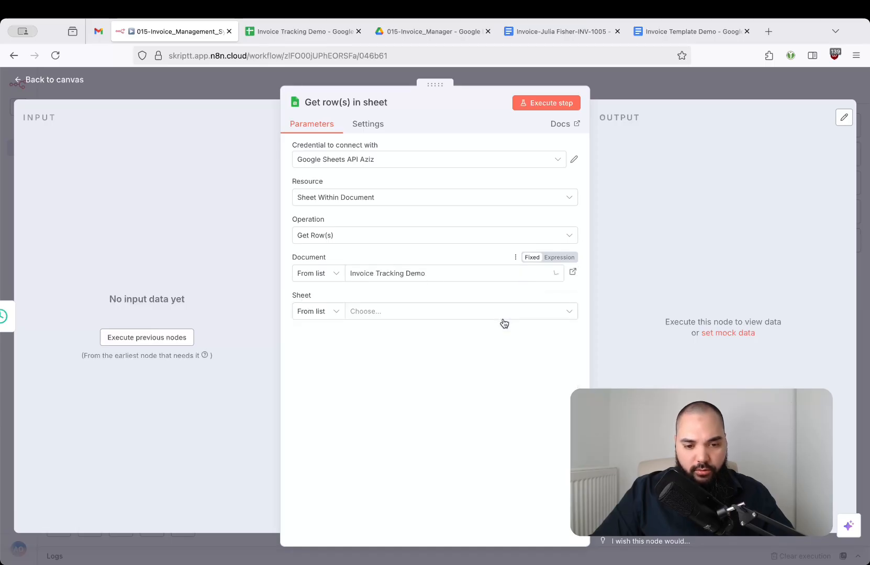
{"action": "left_click", "coordinate": [499, 313]}
{"action": "left_click", "coordinate": [499, 340]}
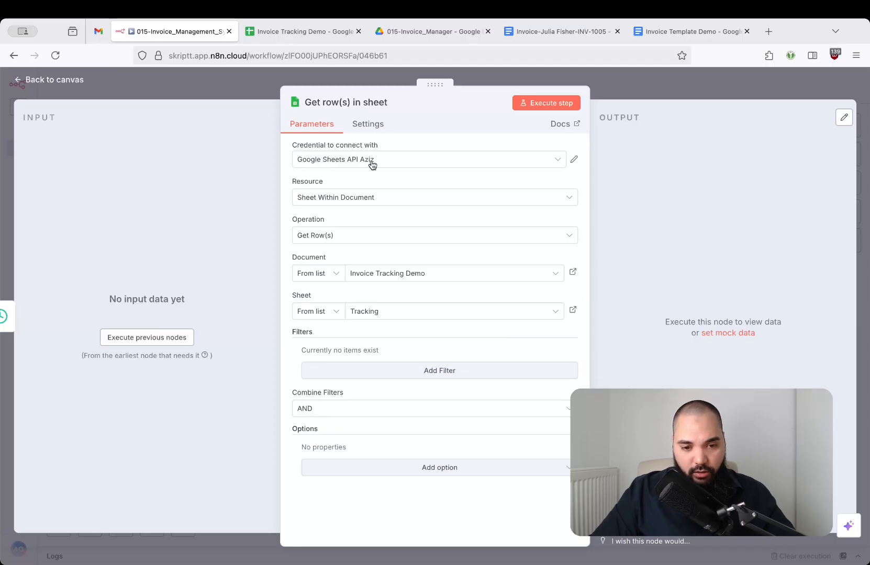
{"action": "left_click", "coordinate": [321, 206]}
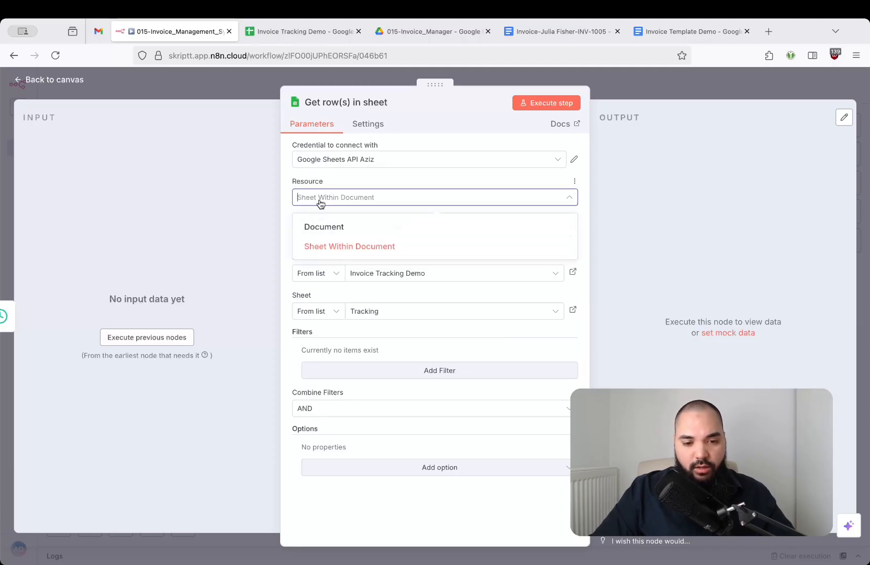
{"action": "left_click", "coordinate": [320, 205]}
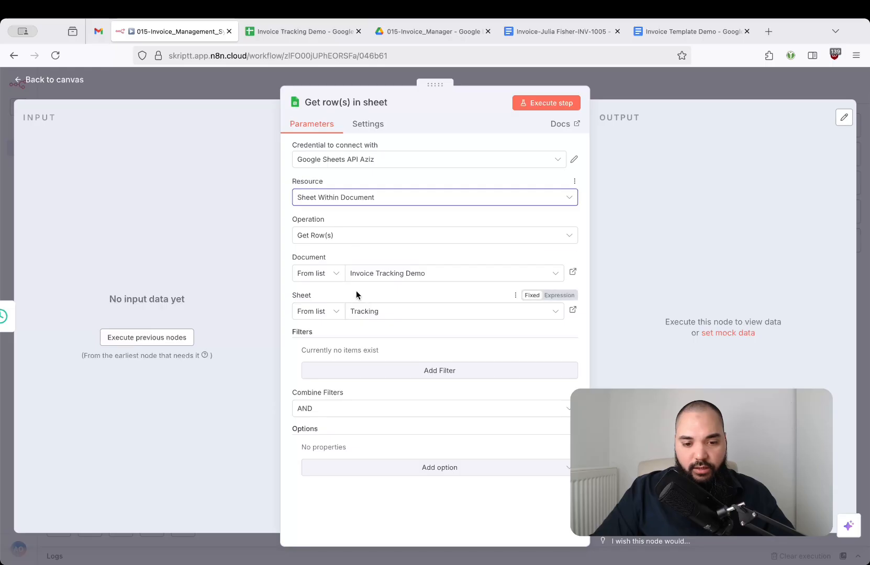
Add a filter to the Get row(s) node that matches Status to Pending, consulting the tracking sheet's status and sent date columns.
{"action": "left_click", "coordinate": [301, 32]}
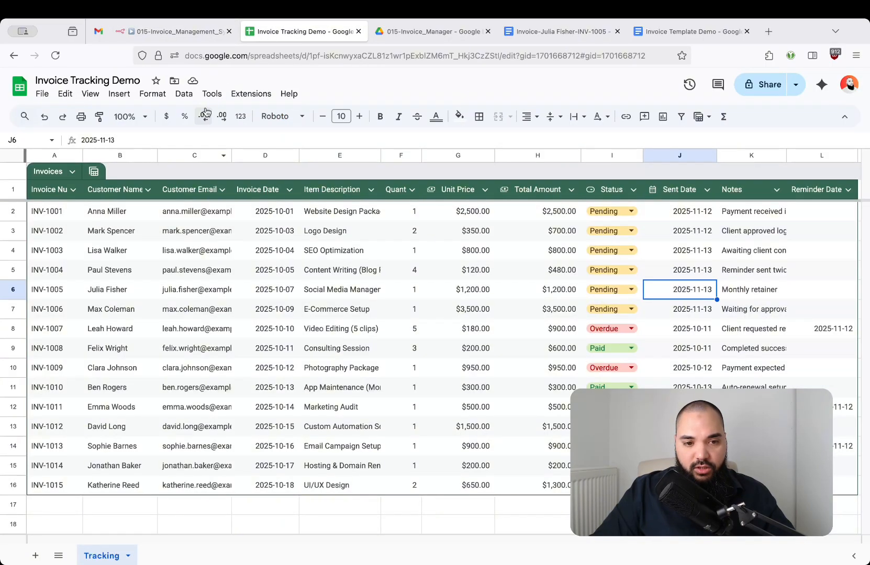
{"action": "left_click", "coordinate": [185, 33]}
{"action": "left_click", "coordinate": [399, 371]}
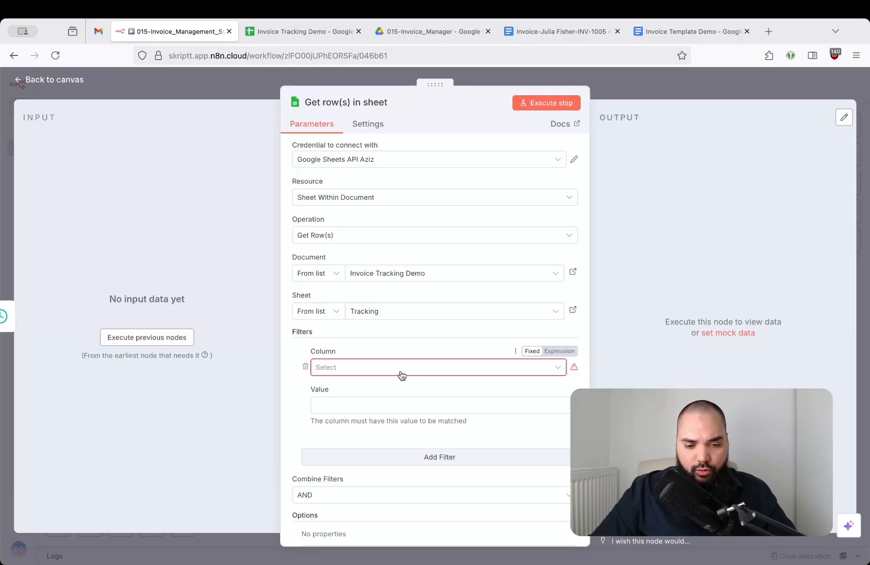
{"action": "left_click", "coordinate": [355, 378]}
{"action": "scroll", "coordinate": [359, 414], "scroll_direction": "down", "scroll_amount": 3}
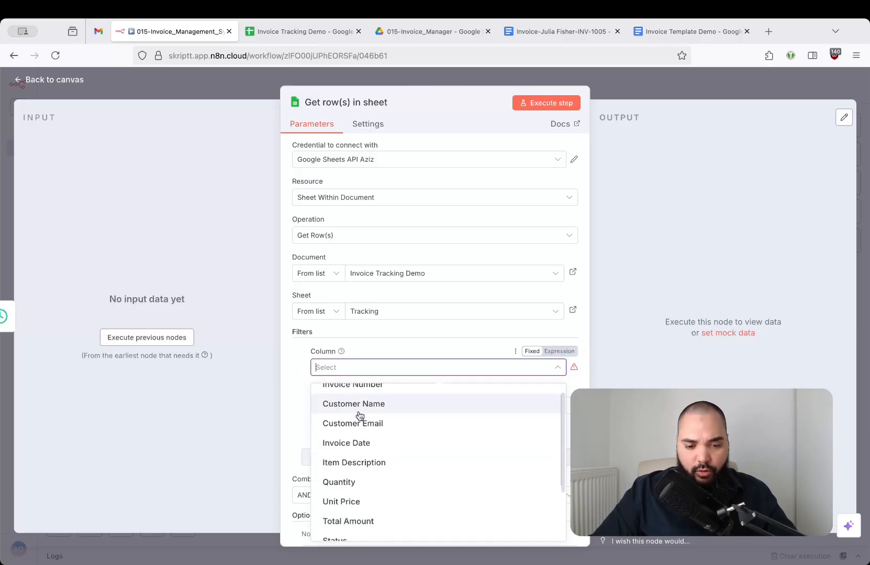
{"action": "left_click", "coordinate": [346, 470]}
{"action": "left_click", "coordinate": [392, 408]}
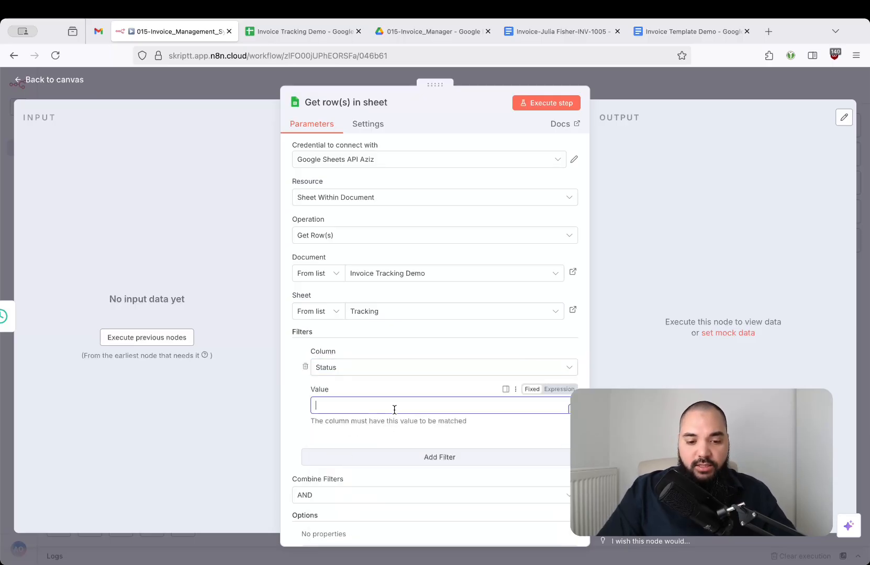
{"action": "type", "text": "Pending"}
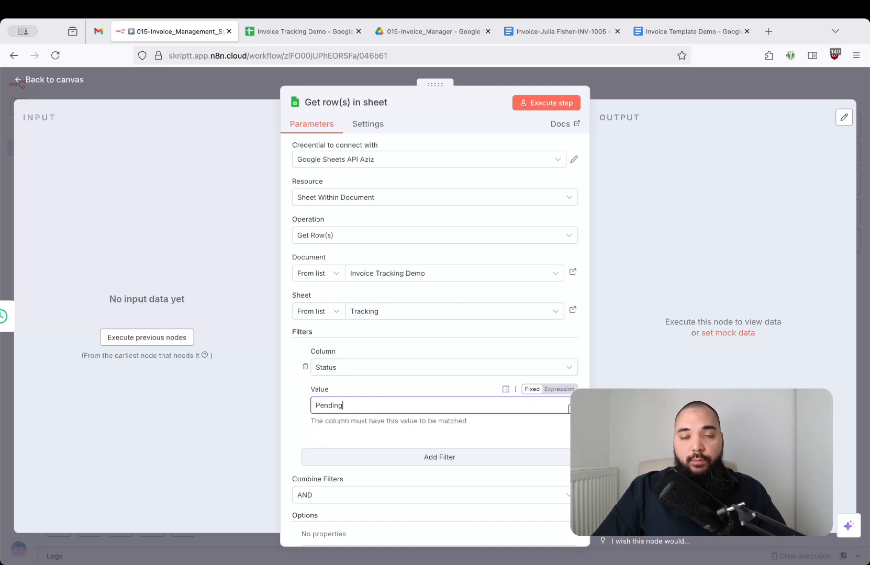
{"action": "left_click", "coordinate": [396, 385]}
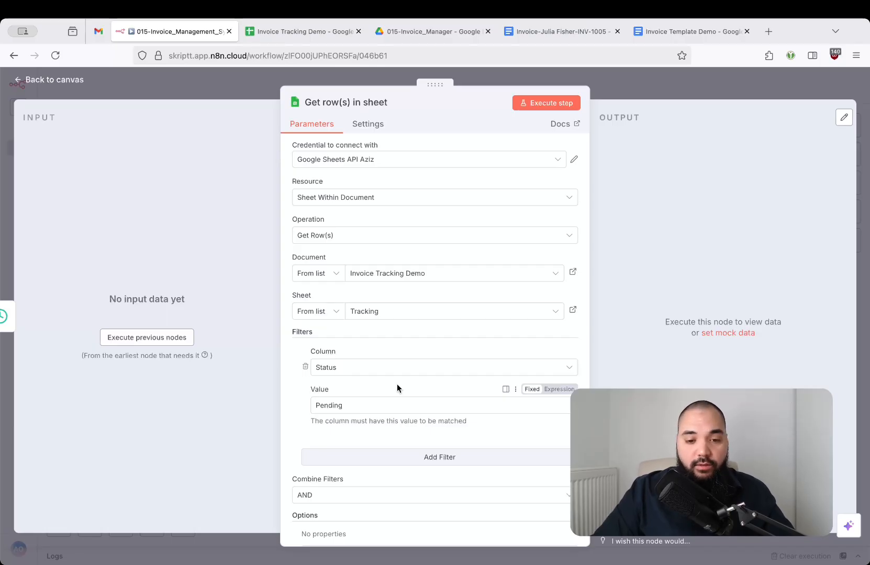
{"action": "key", "text": "ctrl+Tab"}
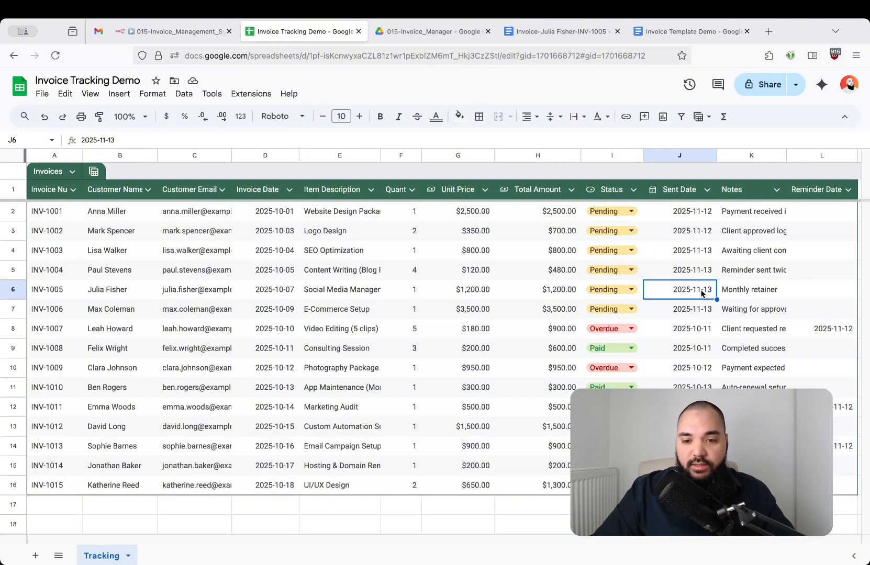
{"action": "left_click", "coordinate": [185, 34]}
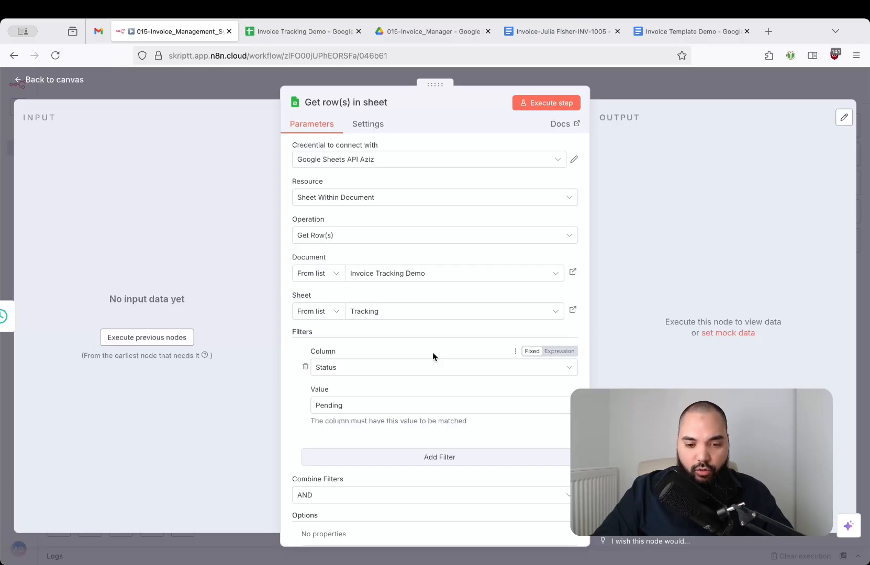
Execute the Get row(s) in sheet node, compare its output with the tracking sheet, and return to the workflow canvas.
{"action": "left_click", "coordinate": [540, 105]}
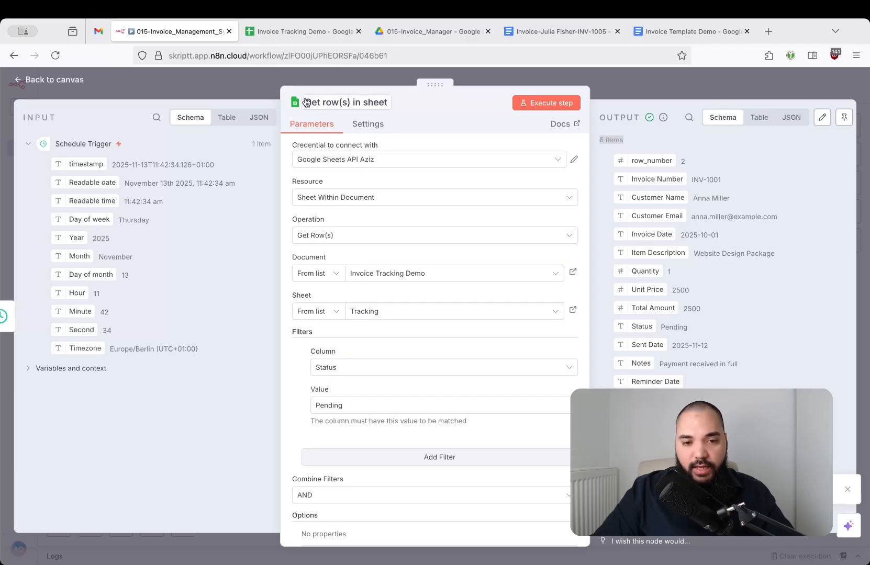
{"action": "left_click", "coordinate": [291, 34]}
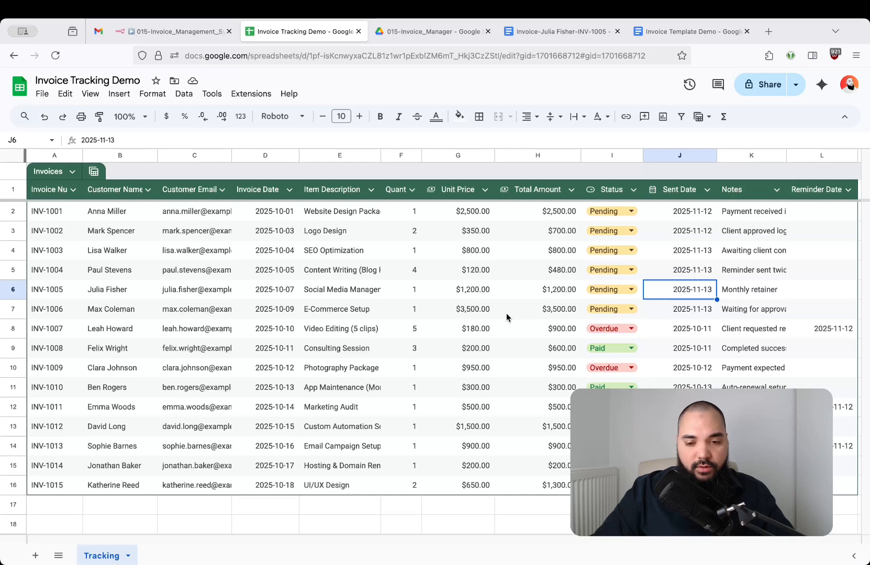
{"action": "key", "text": "ctrl+shift+Tab"}
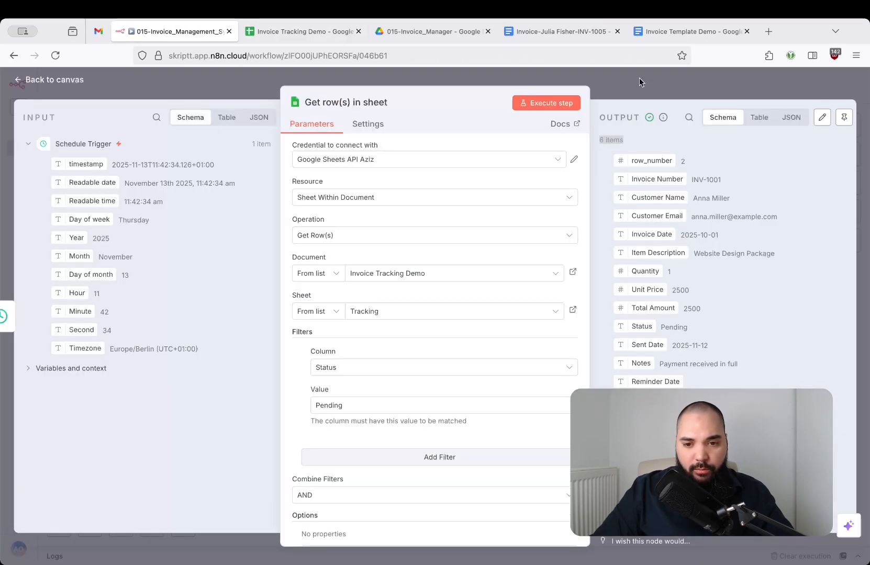
{"action": "left_click", "coordinate": [646, 84]}
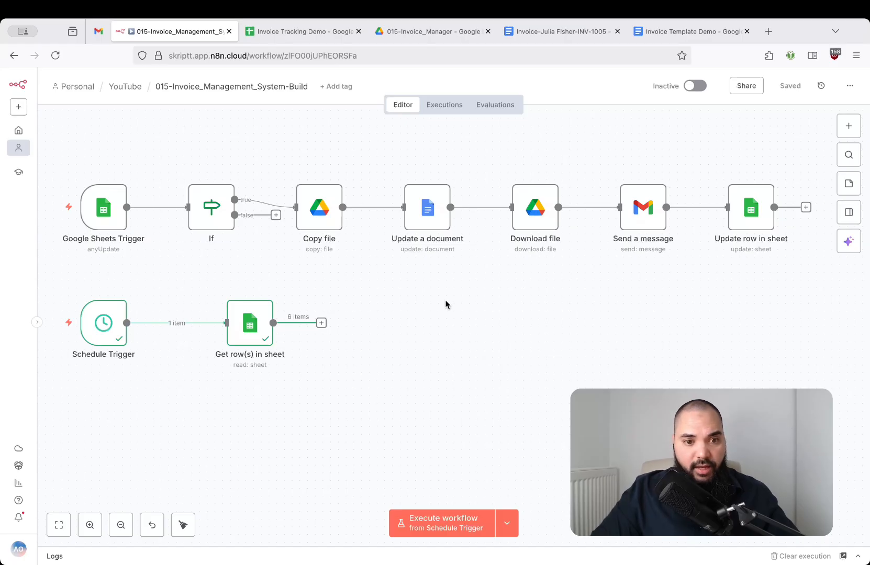
Review the sent dates of the pending invoices, INV-1001 to INV-1006, in the tracking sheet.
{"action": "key", "text": "ctrl+Tab"}
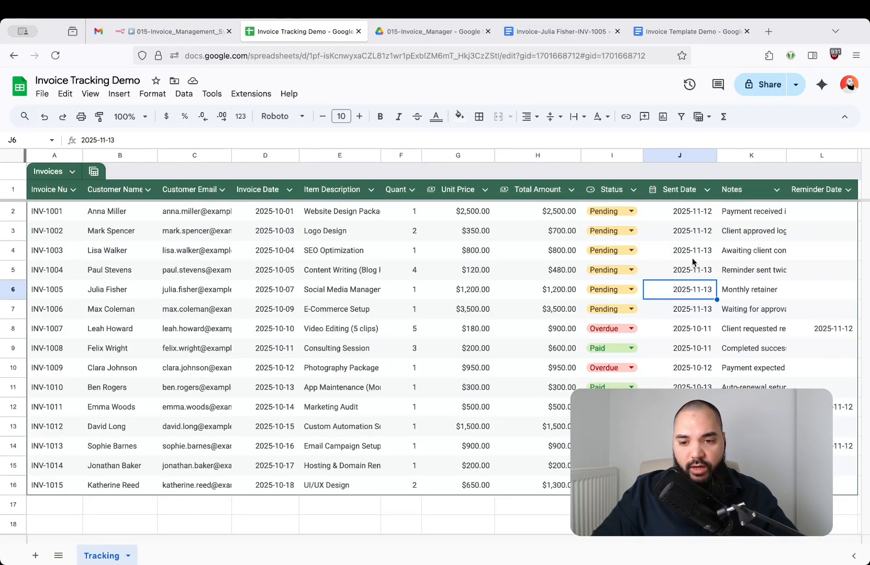
{"action": "left_click_drag", "start_coordinate": [684, 212], "coordinate": [689, 309]}
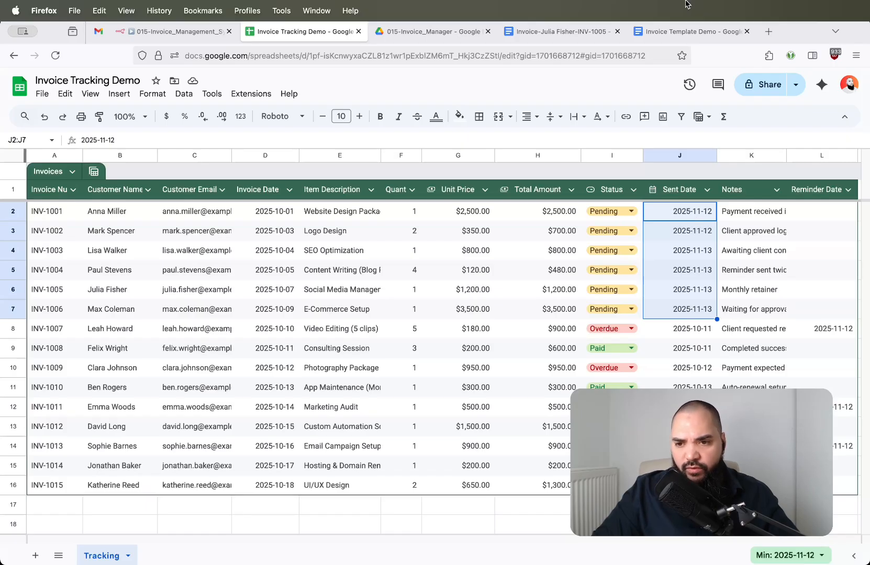
{"action": "left_click", "coordinate": [713, 270]}
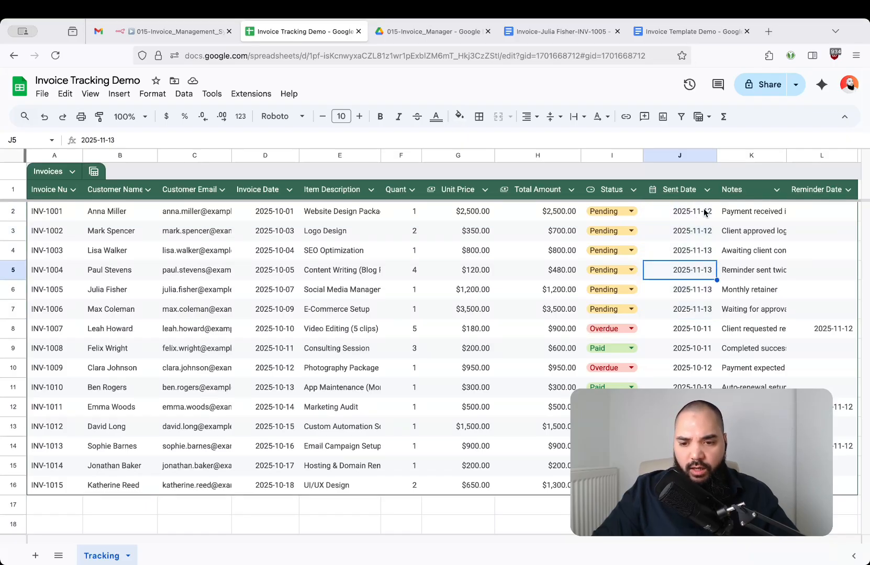
{"action": "left_click_drag", "start_coordinate": [704, 212], "coordinate": [702, 305]}
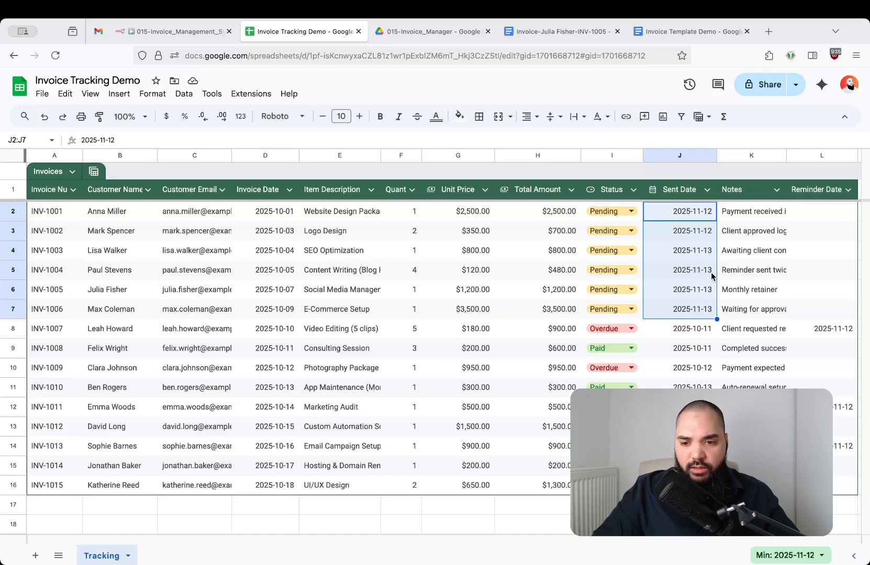
{"action": "left_click", "coordinate": [710, 252]}
{"action": "left_click", "coordinate": [712, 229]}
{"action": "left_click", "coordinate": [705, 212]}
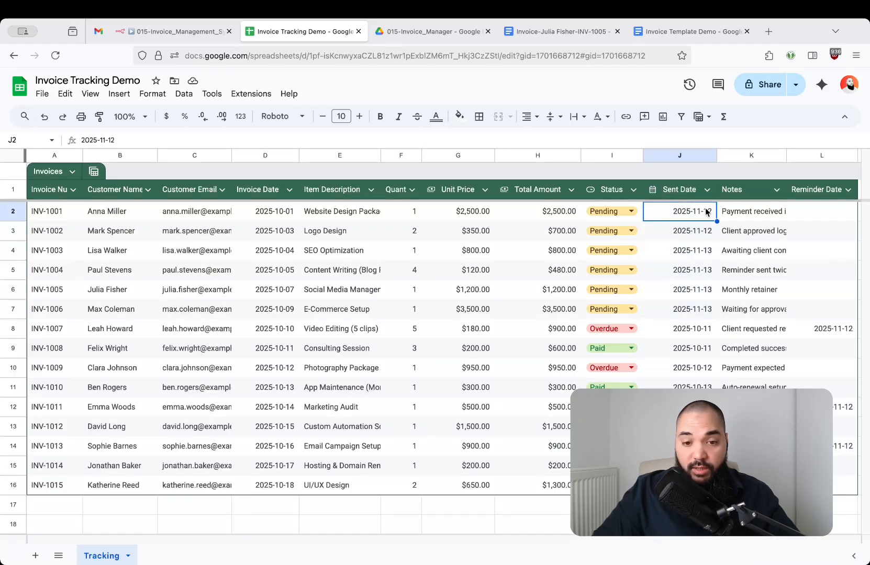
Add an If node after the Get row(s) in sheet node in the n8n workflow.
{"action": "left_click", "coordinate": [193, 38]}
{"action": "left_click", "coordinate": [321, 323]}
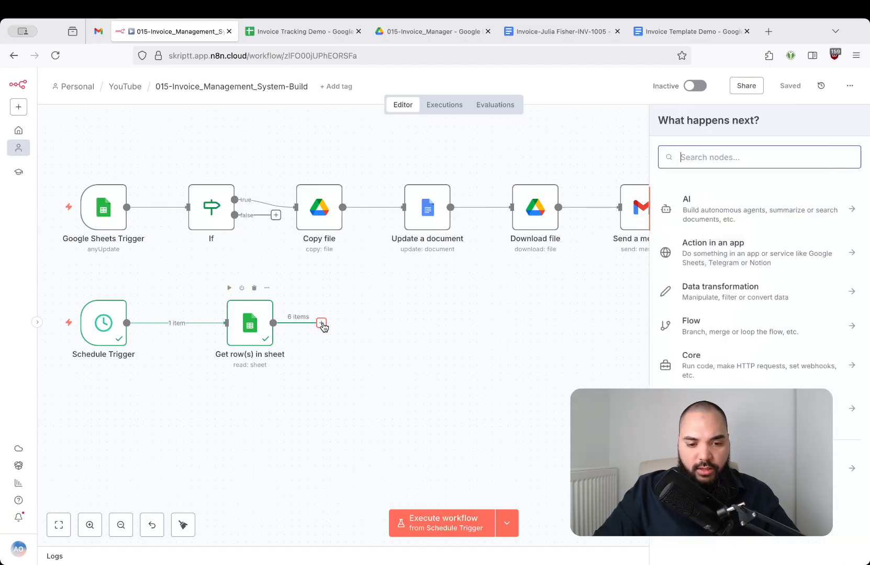
{"action": "type", "text": "if"}
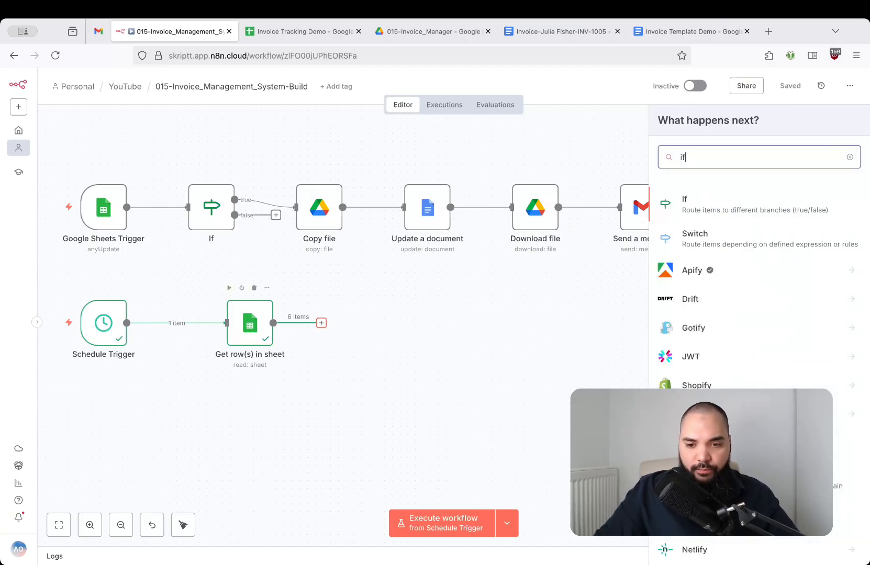
{"action": "key", "text": "Return"}
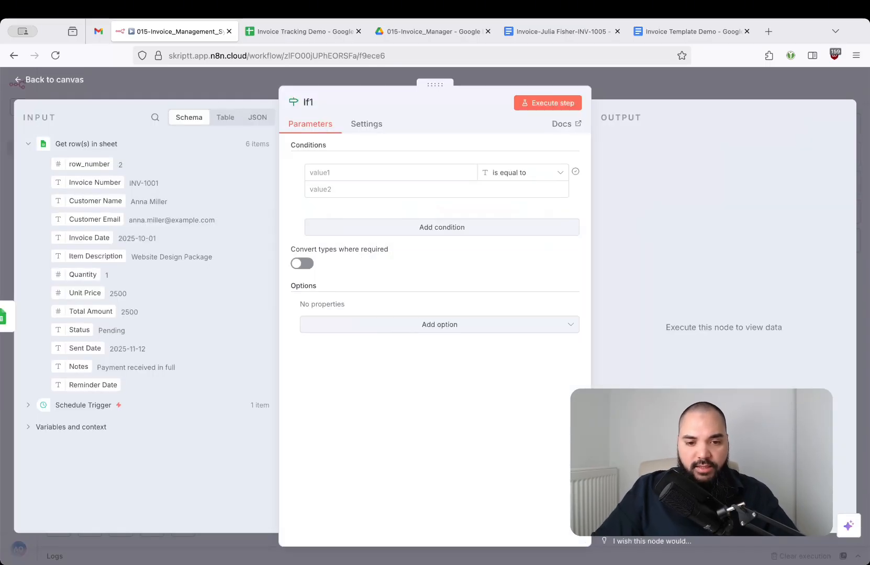
Set the condition's first value to {{ $now.diffTo($json['Sent Date']) }}, and consult the pending invoices' sent dates in the tracking sheet.
{"action": "left_click", "coordinate": [369, 177]}
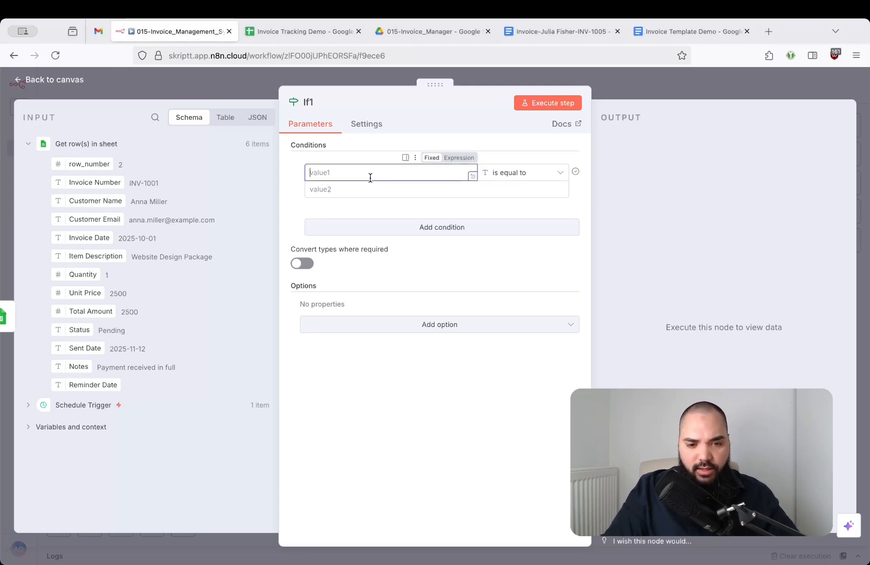
{"action": "type", "text": "{{ $"}
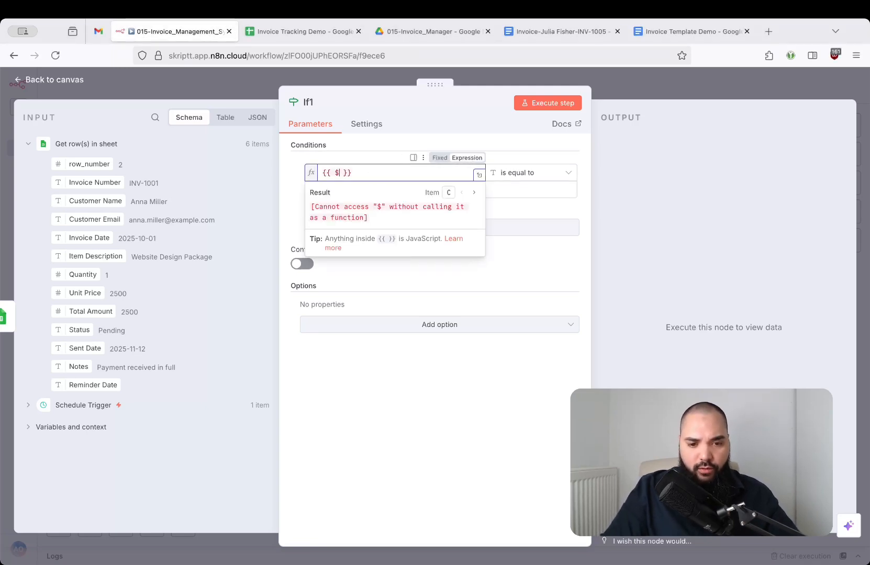
{"action": "type", "text": "now"}
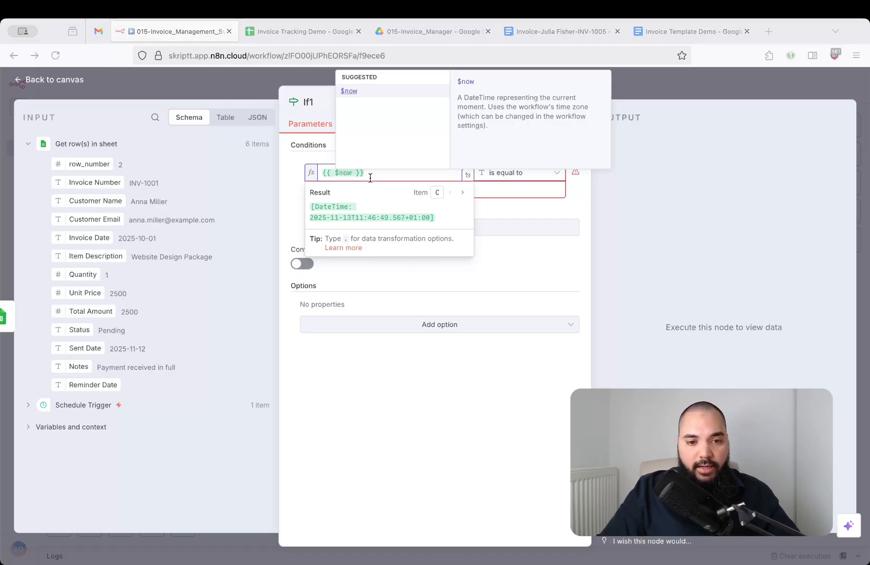
{"action": "type", "text": ".di"}
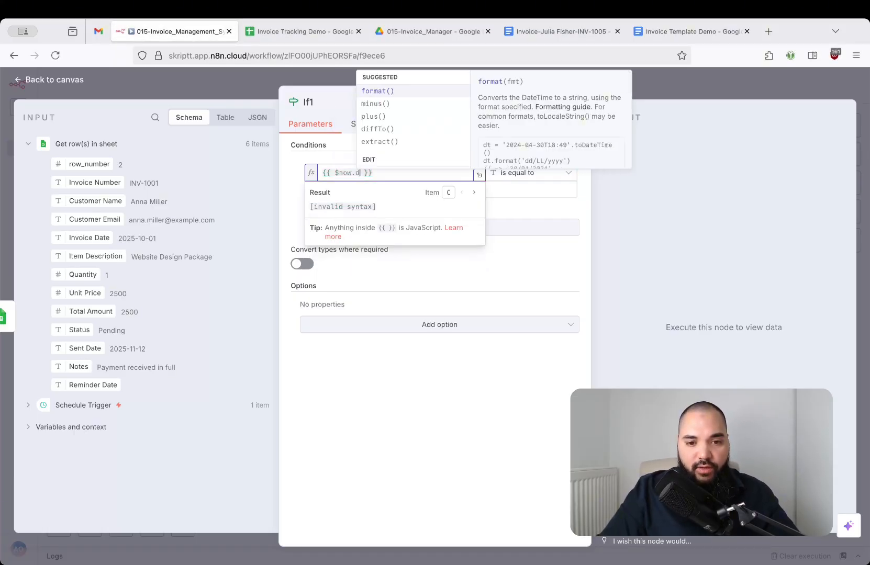
{"action": "key", "text": "Return"}
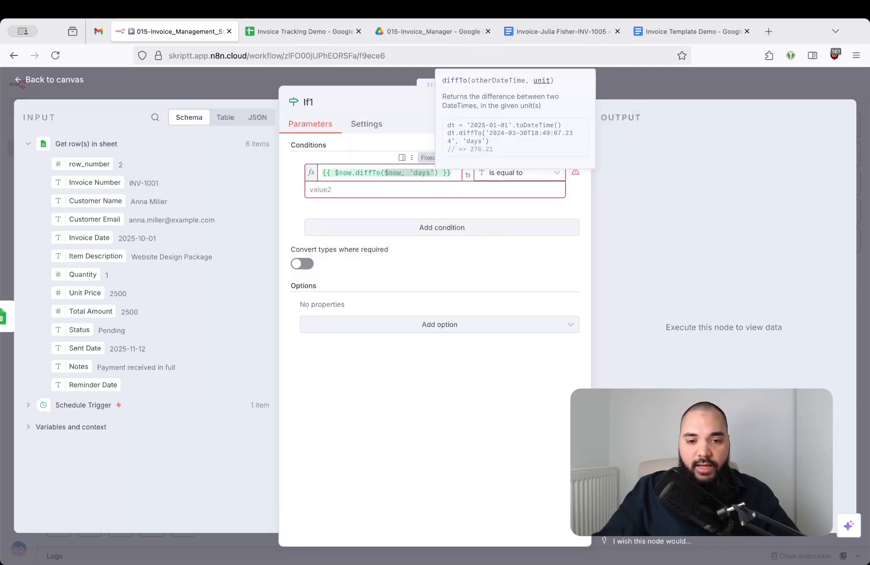
{"action": "left_click", "coordinate": [370, 181]}
{"action": "key", "text": "BackSpace"}
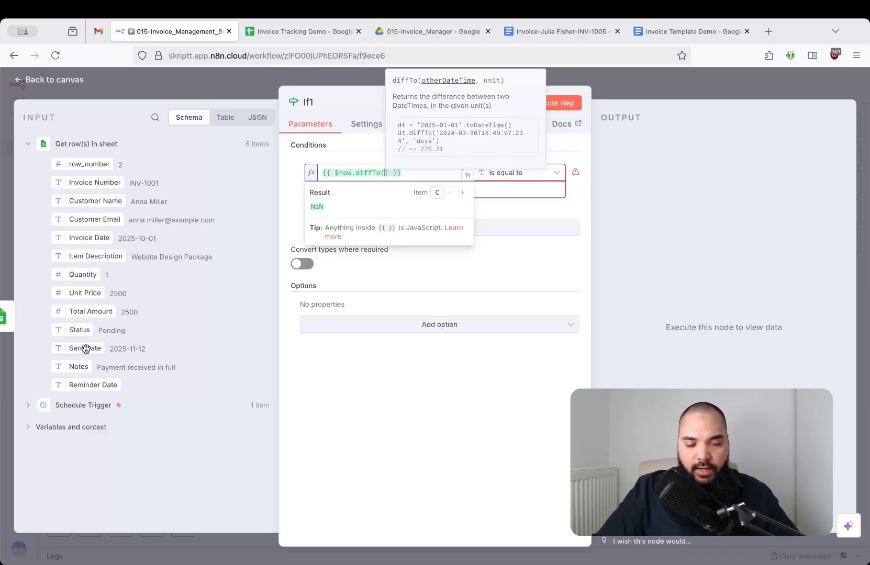
{"action": "left_click_drag", "start_coordinate": [85, 350], "coordinate": [385, 174]}
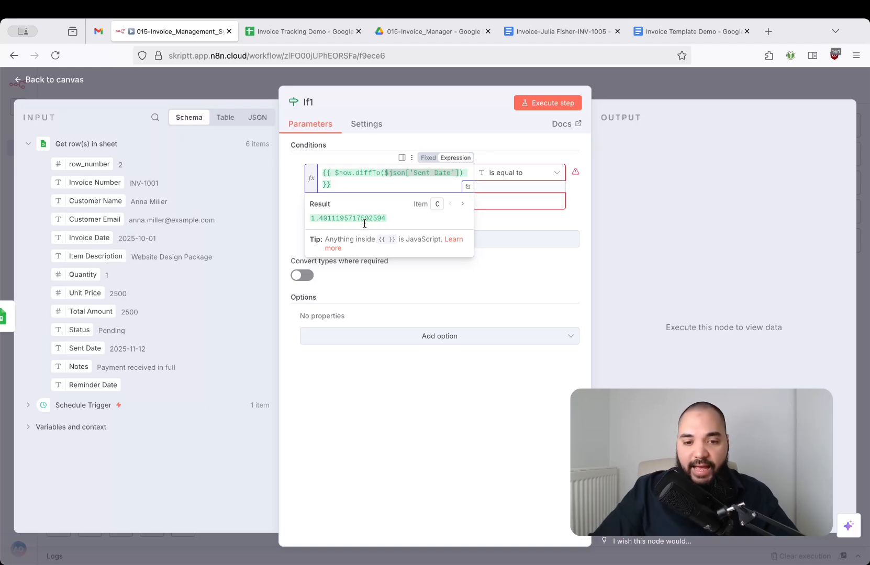
{"action": "left_click", "coordinate": [312, 33]}
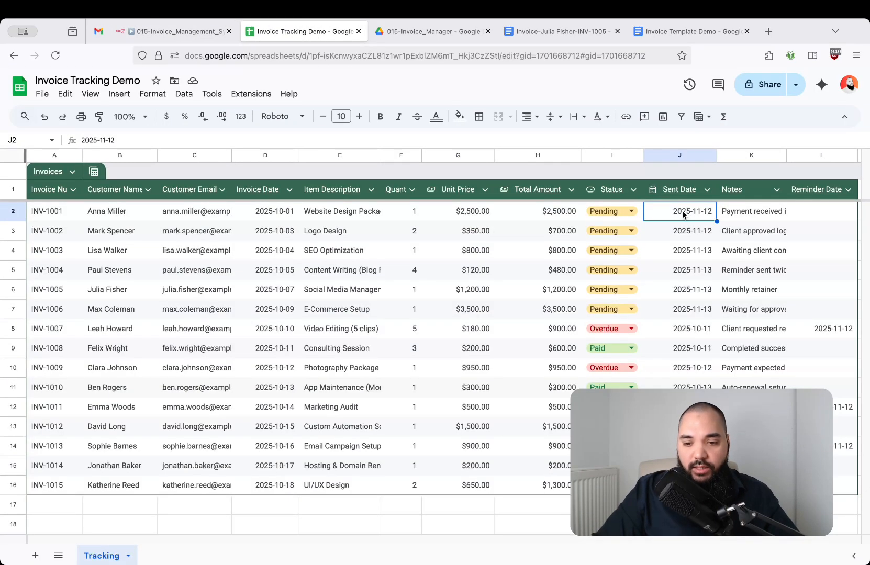
{"action": "left_click_drag", "start_coordinate": [682, 211], "coordinate": [690, 282]}
{"action": "left_click", "coordinate": [173, 32]}
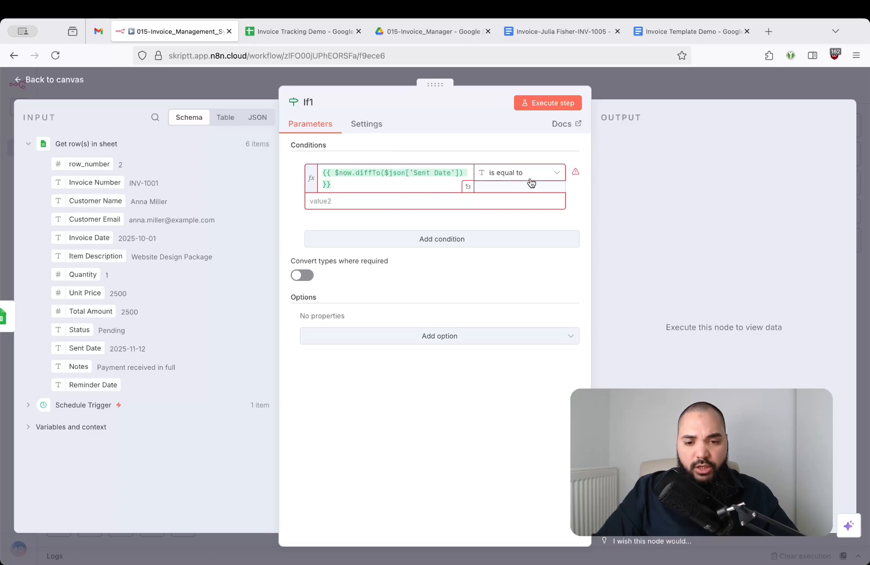
Make the condition test for a number greater than 14, and execute the If node to view its False Branch output.
{"action": "left_click", "coordinate": [529, 181]}
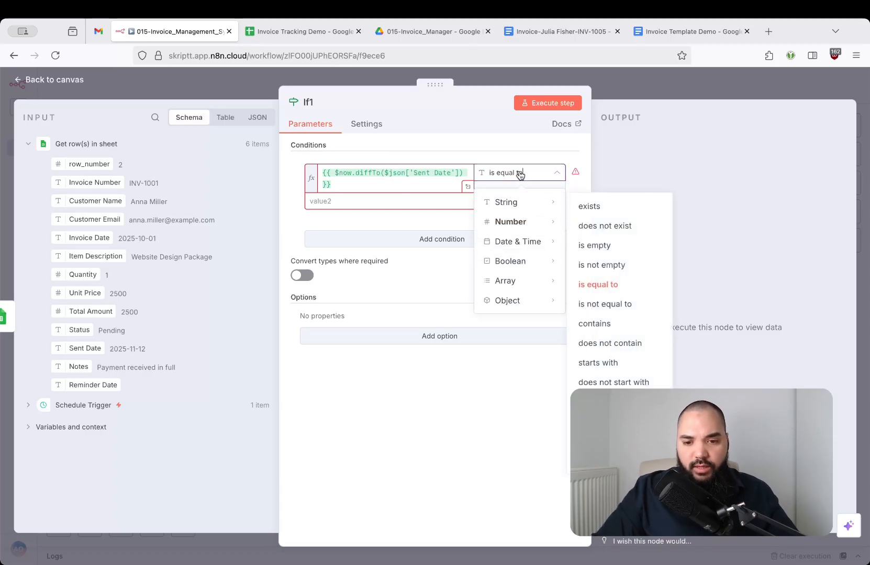
{"action": "mouse_move", "coordinate": [523, 221]}
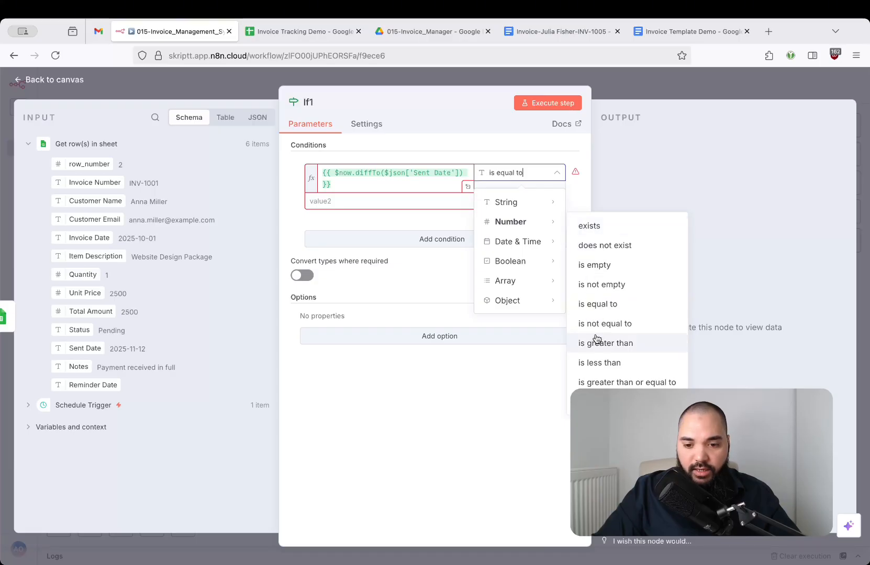
{"action": "left_click", "coordinate": [631, 342]}
{"action": "left_click", "coordinate": [400, 197]}
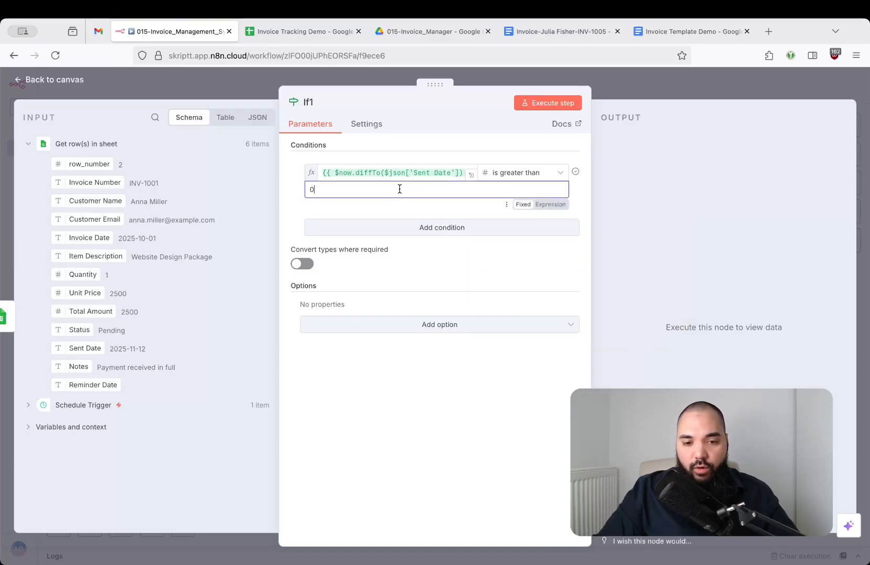
{"action": "key", "text": "BackSpace"}
{"action": "type", "text": "14"}
{"action": "left_click", "coordinate": [401, 214]}
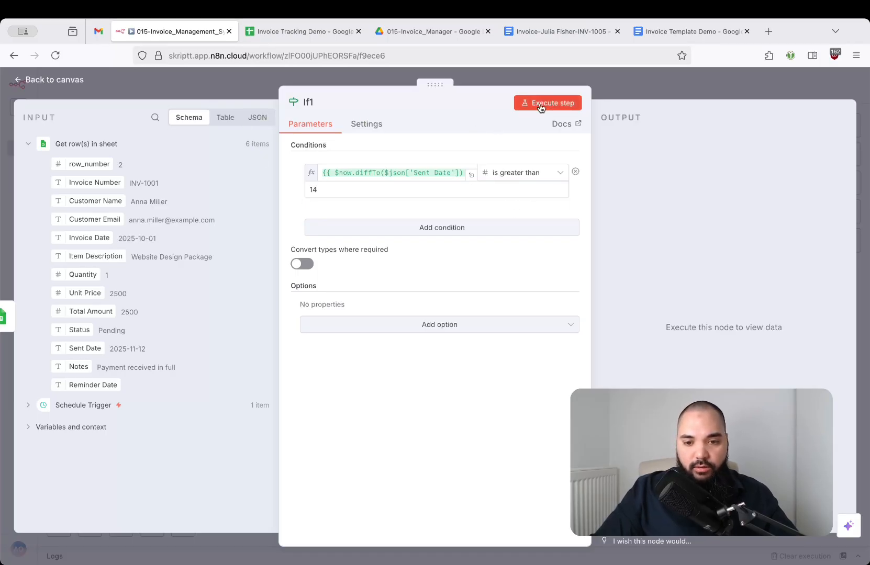
{"action": "left_click", "coordinate": [557, 104]}
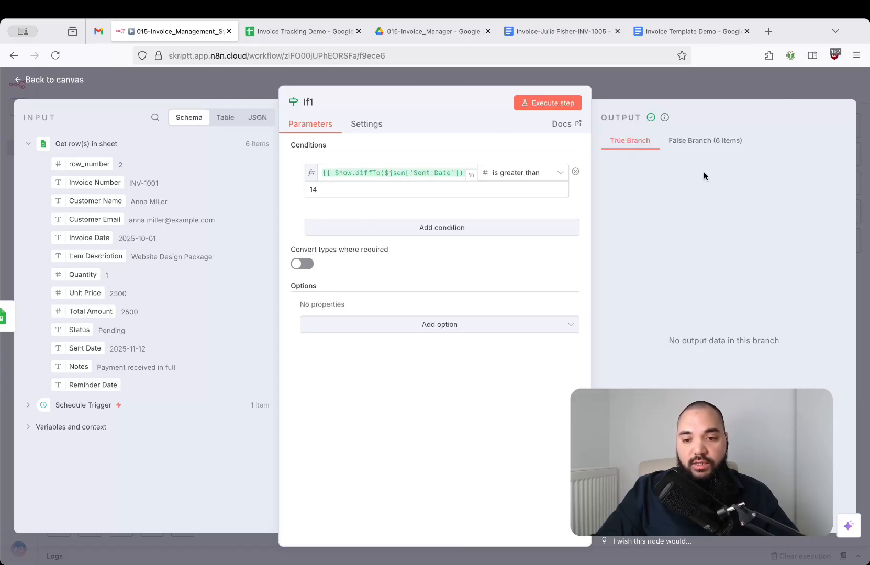
{"action": "left_click", "coordinate": [716, 142]}
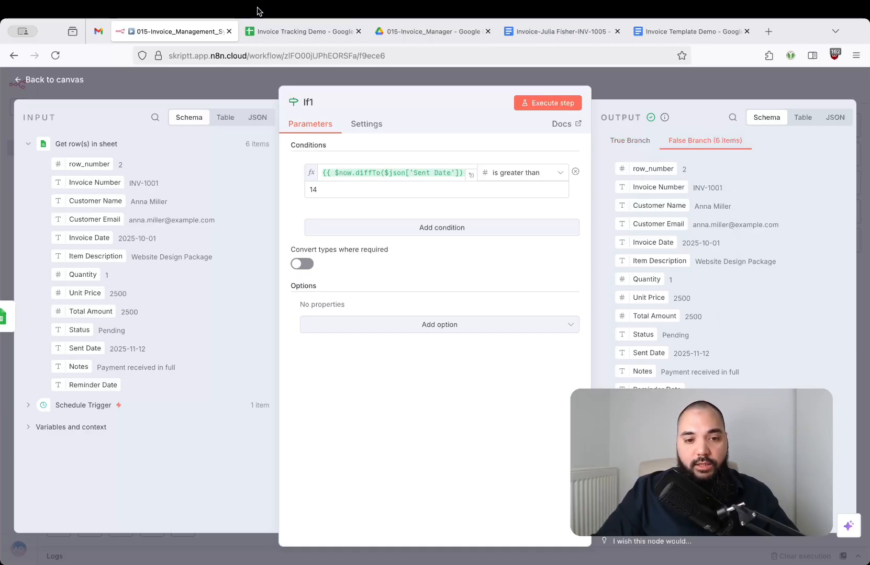
Change the sent date of invoice INV-1003 in the tracking sheet to 2025-10-13, and select its row.
{"action": "left_click", "coordinate": [287, 32]}
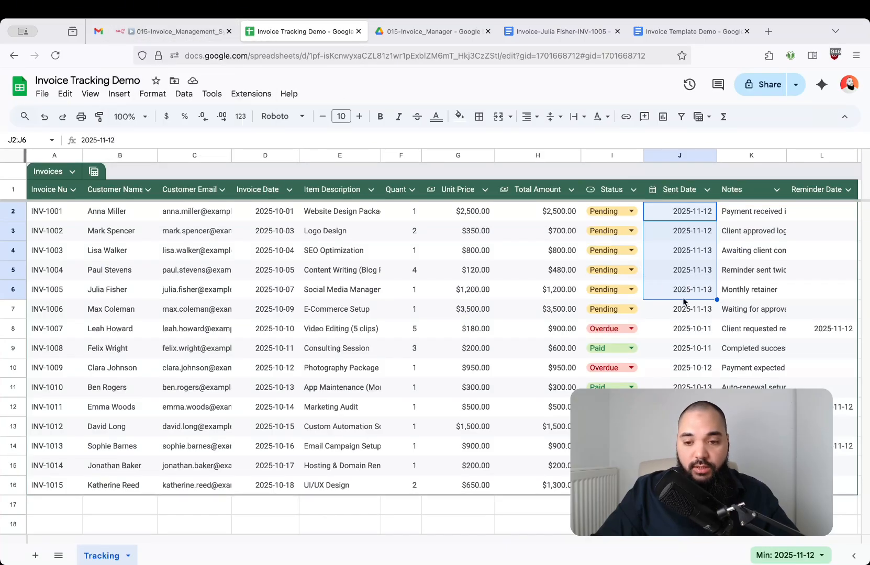
{"action": "left_click", "coordinate": [697, 250]}
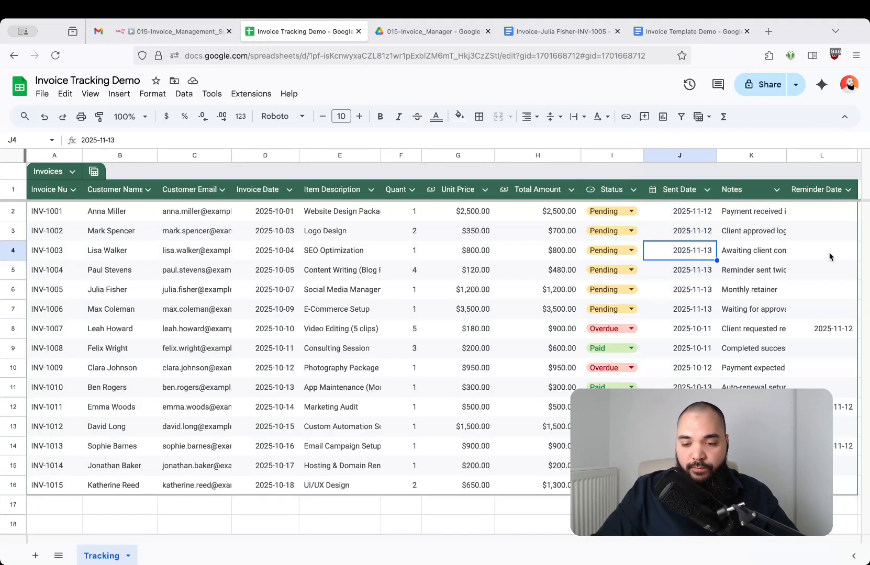
{"action": "key", "text": "Return"}
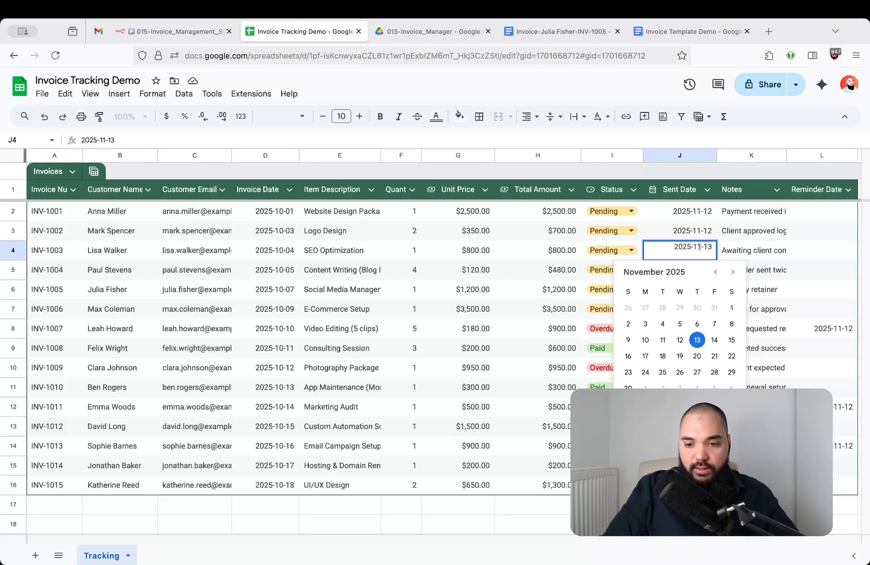
{"action": "type", "text": "0"}
{"action": "key", "text": "Return"}
{"action": "key", "text": "Up"}
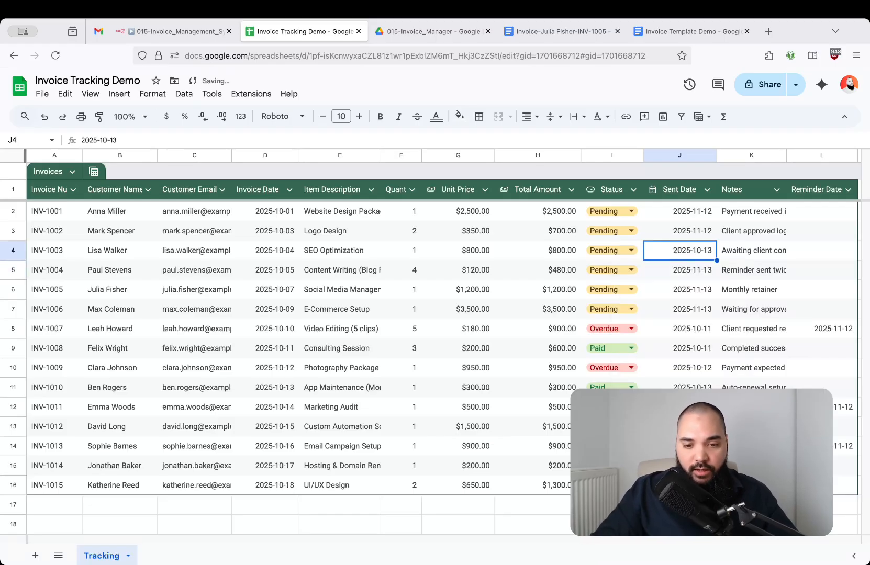
{"action": "key", "text": "shift+space"}
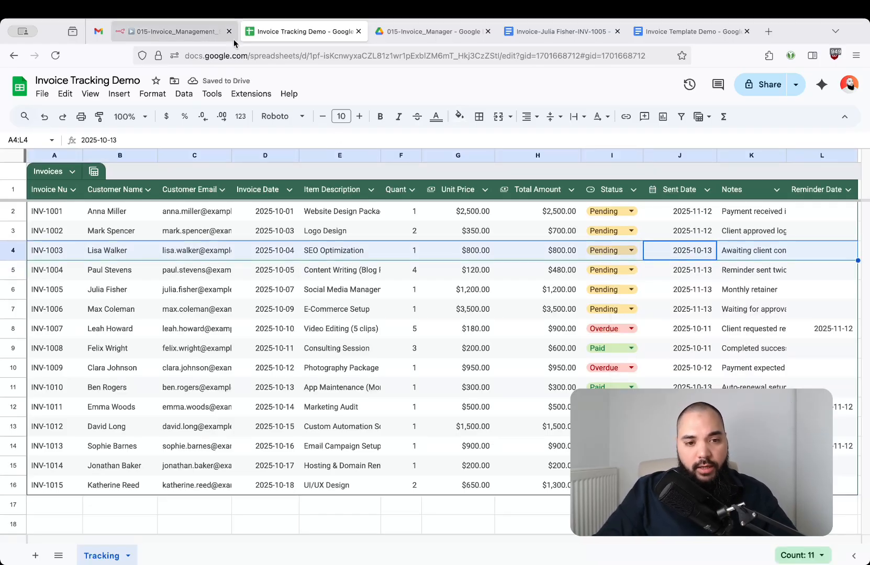
Switch to the n8n workflow, close the If1 node's settings and execute the workflow from the Schedule Trigger.
{"action": "left_click", "coordinate": [199, 35]}
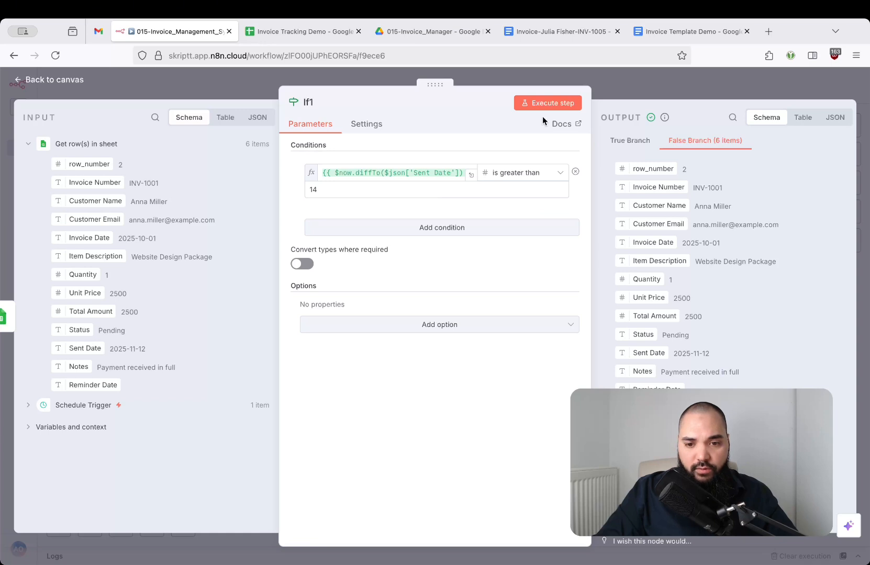
{"action": "left_click", "coordinate": [522, 75]}
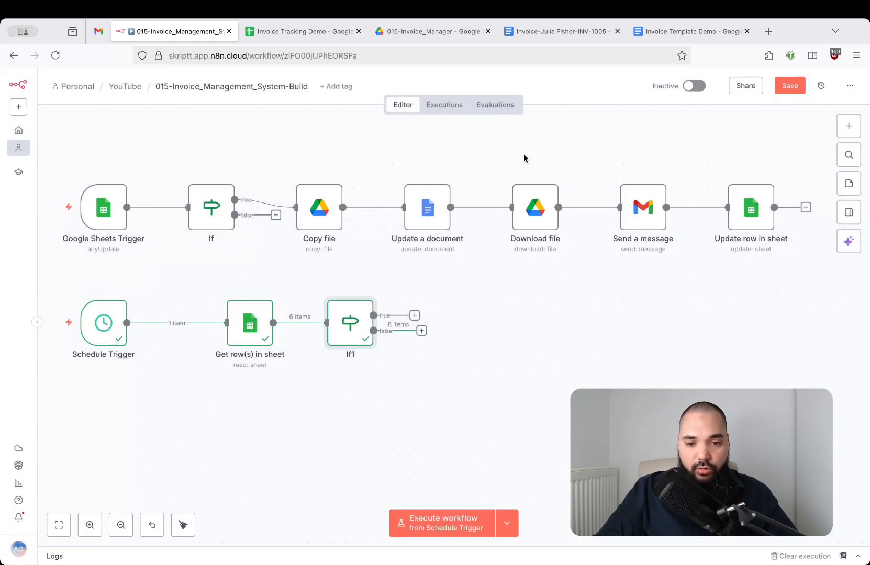
{"action": "left_click_drag", "start_coordinate": [64, 268], "coordinate": [507, 405]}
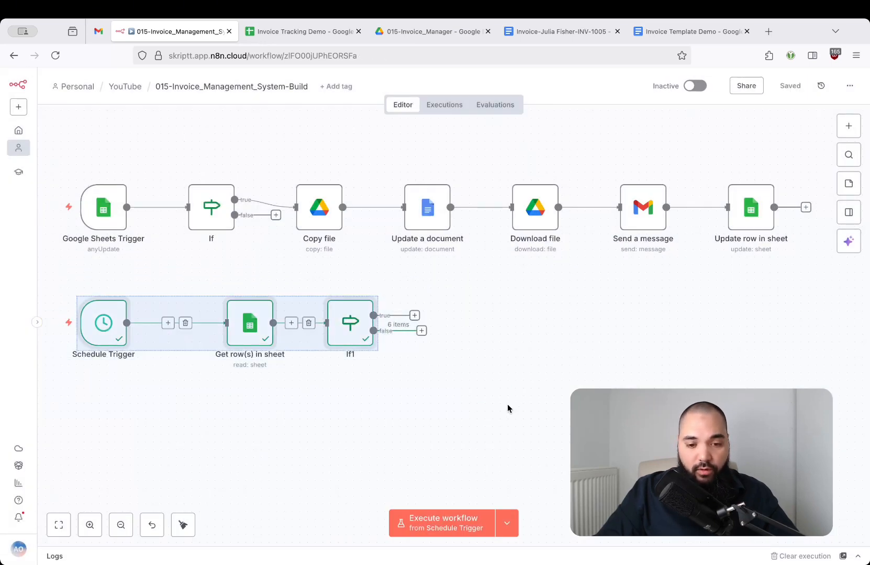
{"action": "left_click_drag", "start_coordinate": [361, 419], "coordinate": [456, 419]}
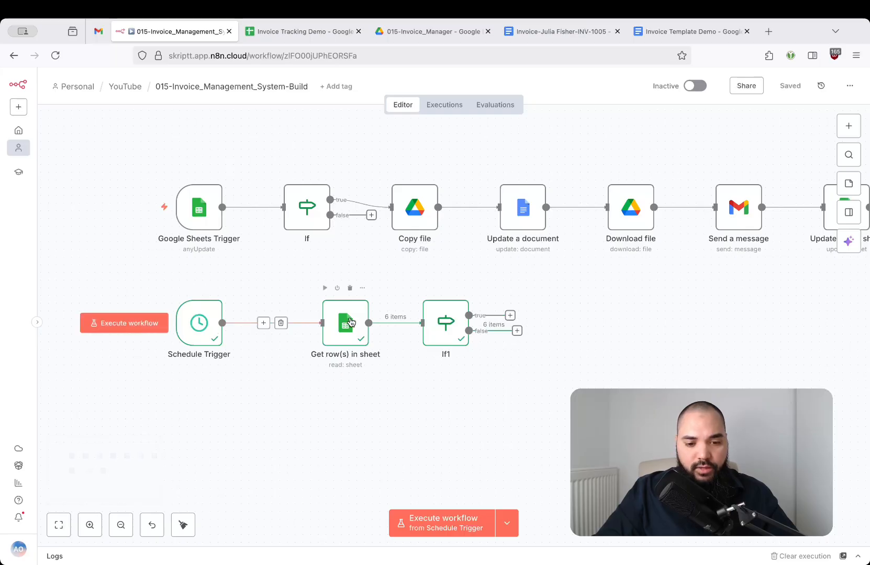
{"action": "left_click", "coordinate": [130, 324]}
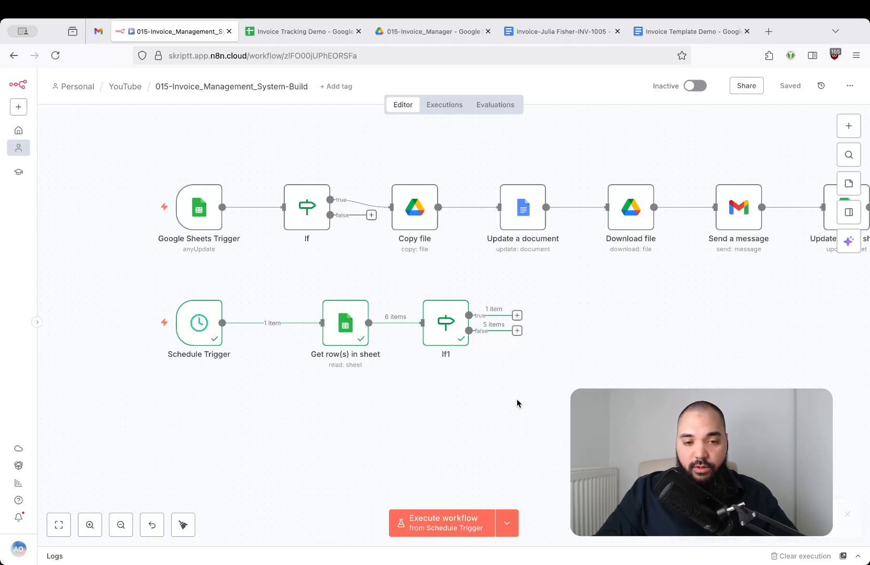
Examine the items in the True Branch and False Branch outputs of the If1 node.
{"action": "key", "text": "ctrl+Tab"}
{"action": "key", "text": "ctrl+shift+Tab"}
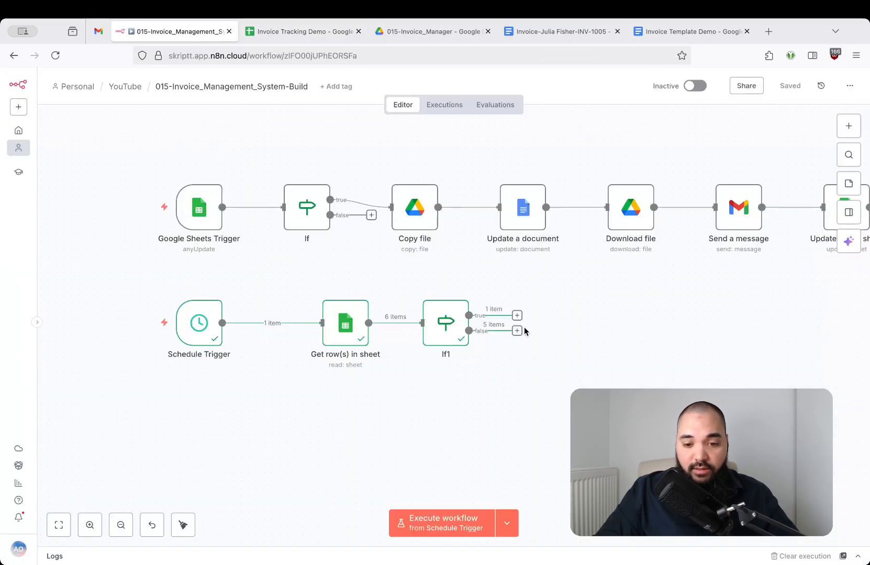
{"action": "scroll", "coordinate": [498, 310], "scroll_direction": "up", "scroll_amount": 5}
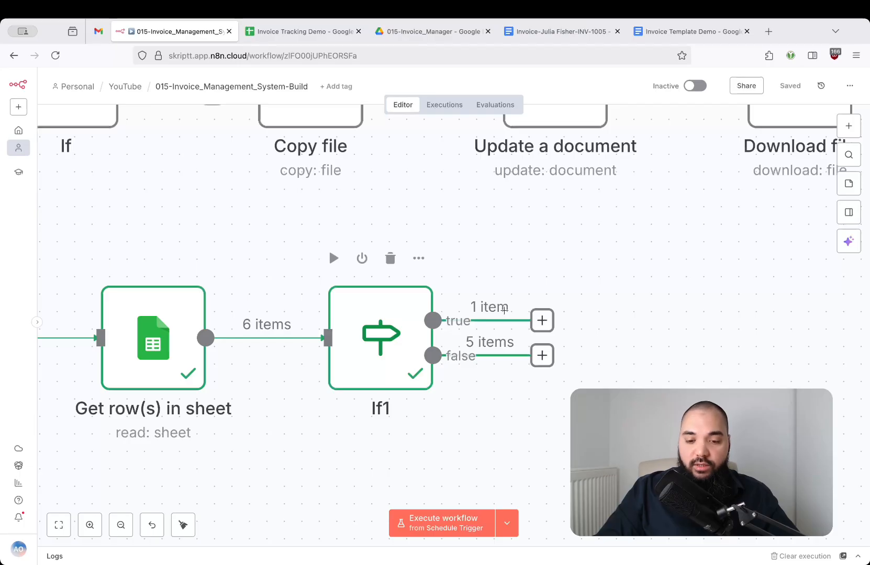
{"action": "scroll", "coordinate": [598, 342], "scroll_direction": "down", "scroll_amount": 2}
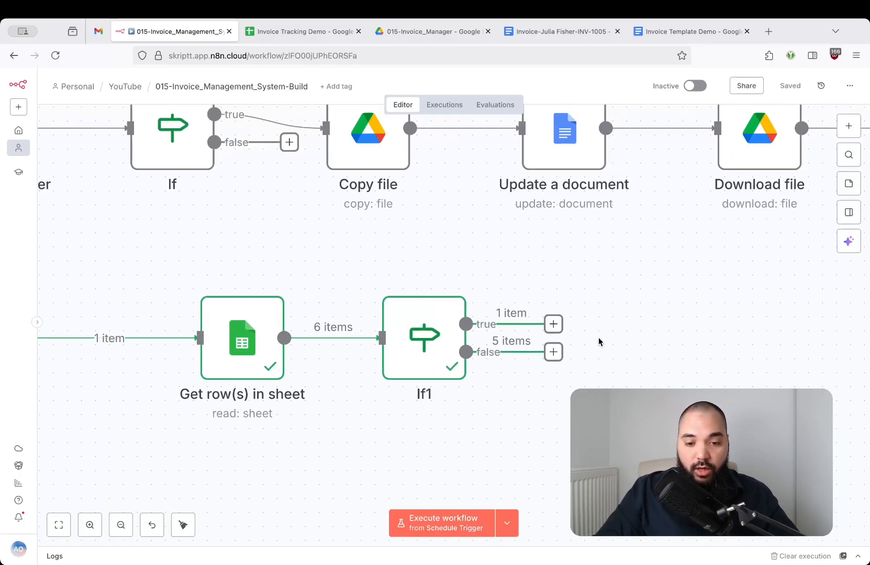
{"action": "double_click", "coordinate": [419, 333]}
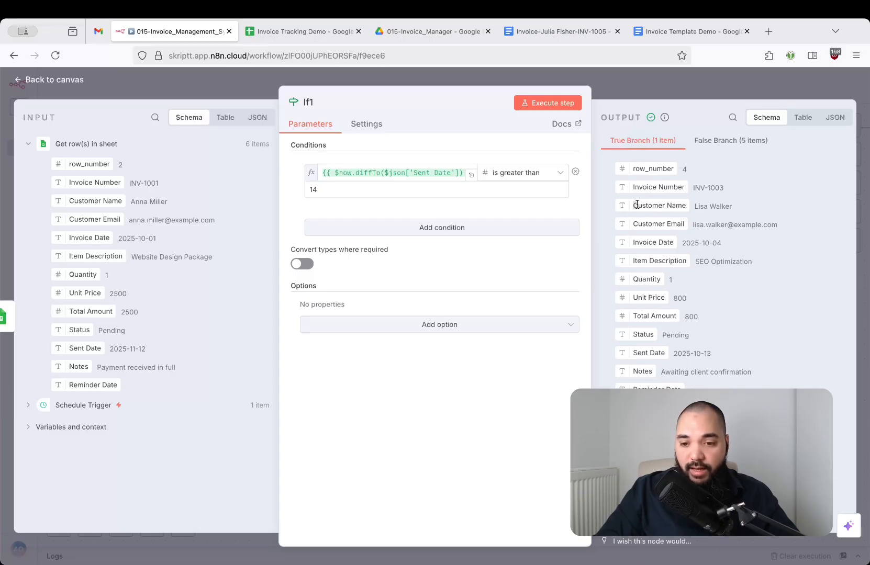
{"action": "left_click_drag", "start_coordinate": [632, 187], "coordinate": [724, 188]}
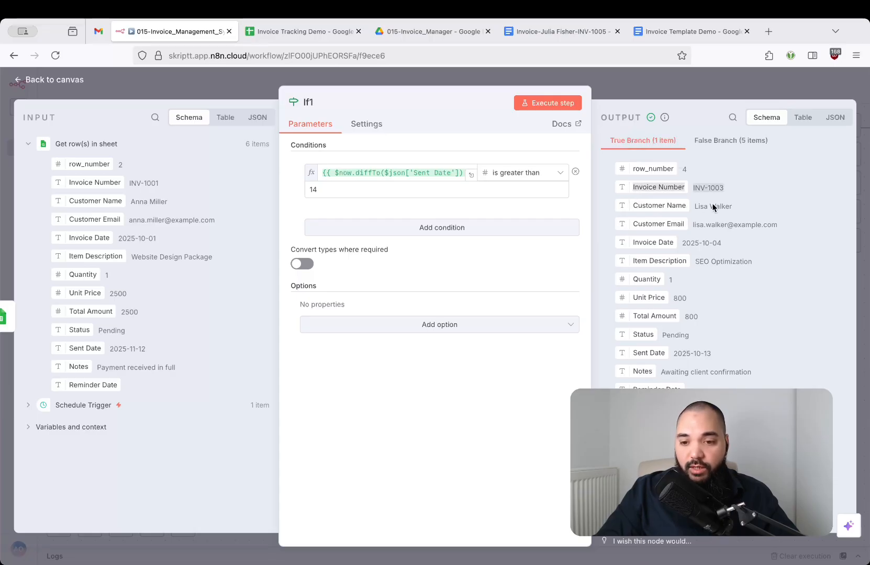
{"action": "left_click", "coordinate": [720, 141]}
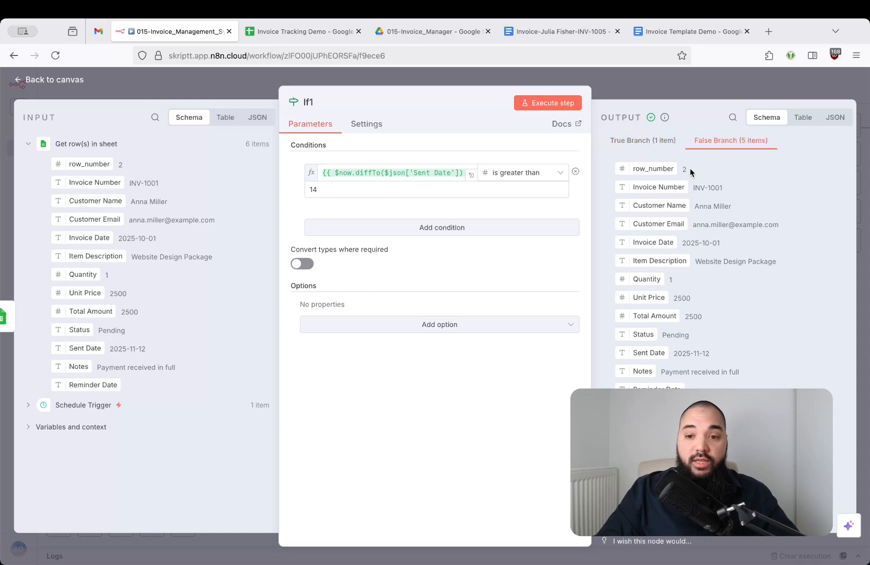
{"action": "left_click", "coordinate": [669, 95]}
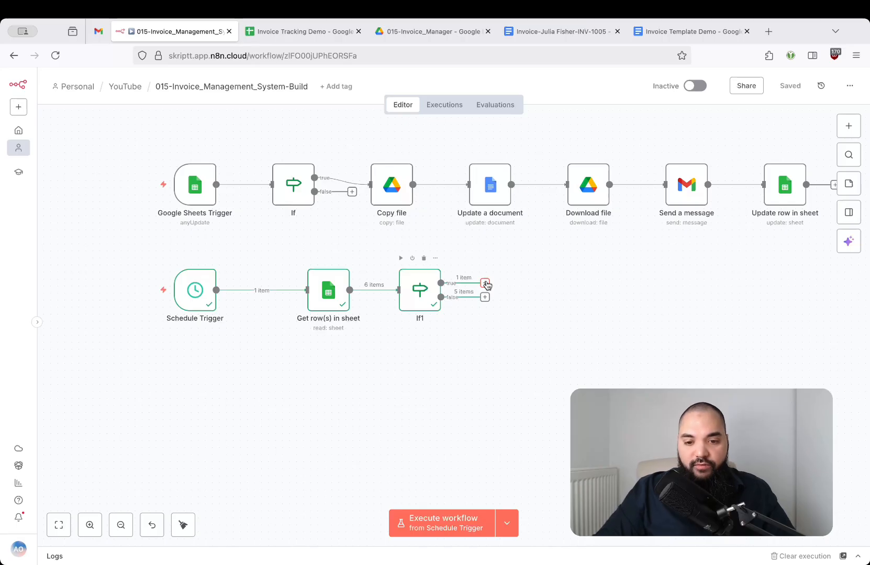
Add a Gmail Send a message node to the true output of the If1 node.
{"action": "left_click_drag", "start_coordinate": [486, 284], "coordinate": [544, 260]}
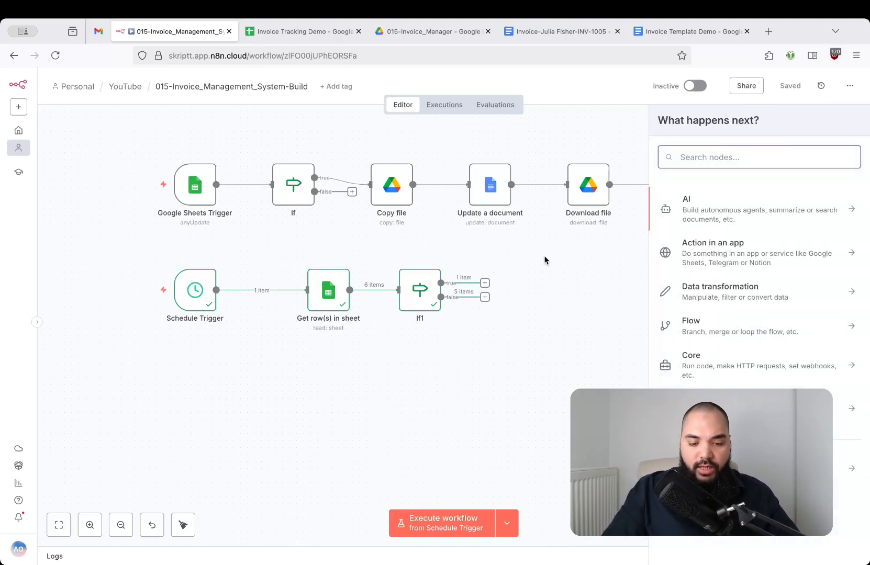
{"action": "type", "text": "gmail"}
{"action": "key", "text": "Return"}
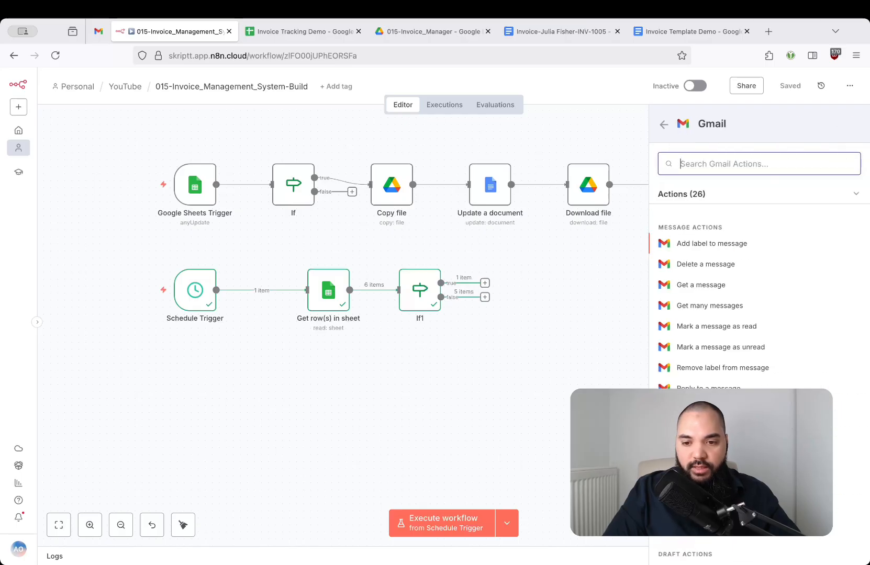
{"action": "type", "text": "send a"}
{"action": "key", "text": "Return"}
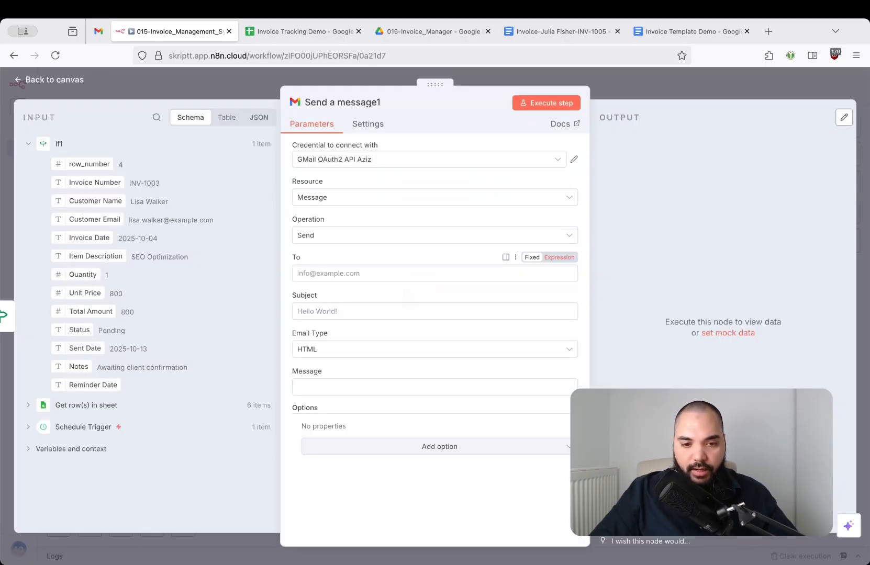
Set the recipient to the Customer Email field from Get row(s) in sheet and the subject to "1st Reminder Invoice".
{"action": "left_click", "coordinate": [375, 267]}
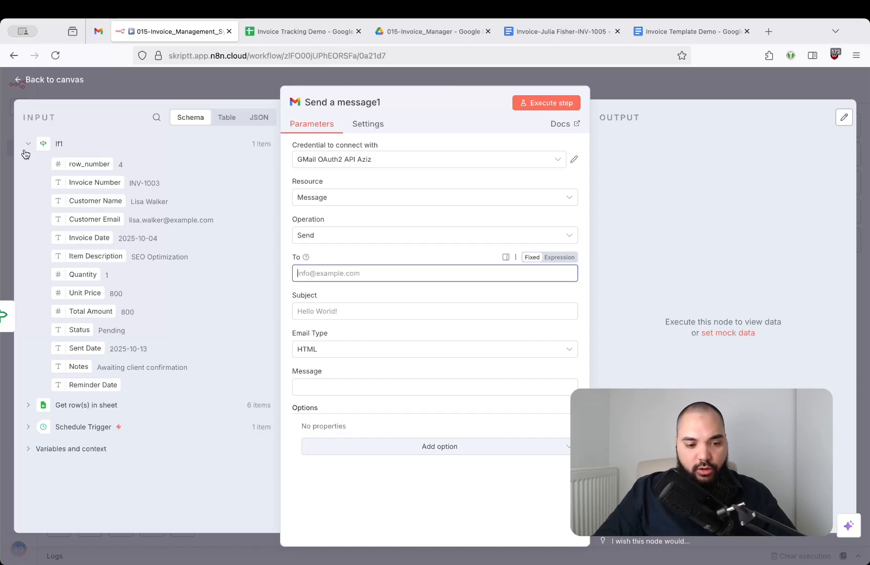
{"action": "left_click", "coordinate": [28, 405]}
{"action": "scroll", "coordinate": [140, 396], "scroll_direction": "down", "scroll_amount": 2}
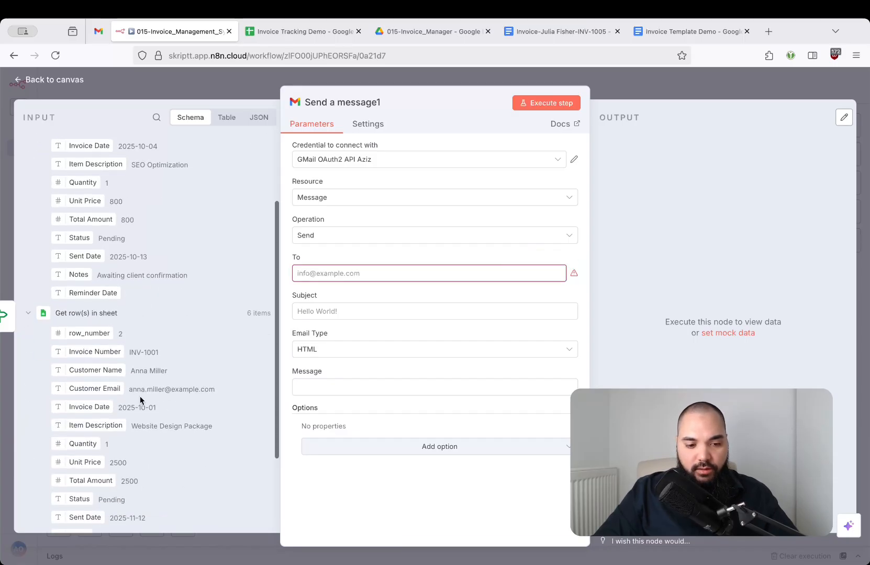
{"action": "left_click_drag", "start_coordinate": [95, 389], "coordinate": [343, 273]}
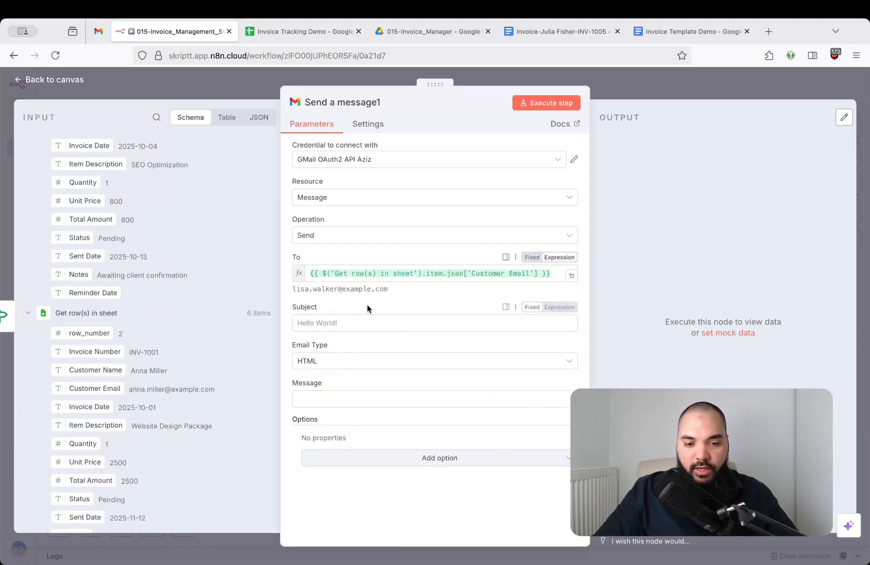
{"action": "left_click", "coordinate": [365, 324]}
{"action": "type", "text": "1st Reminder Invoice"}
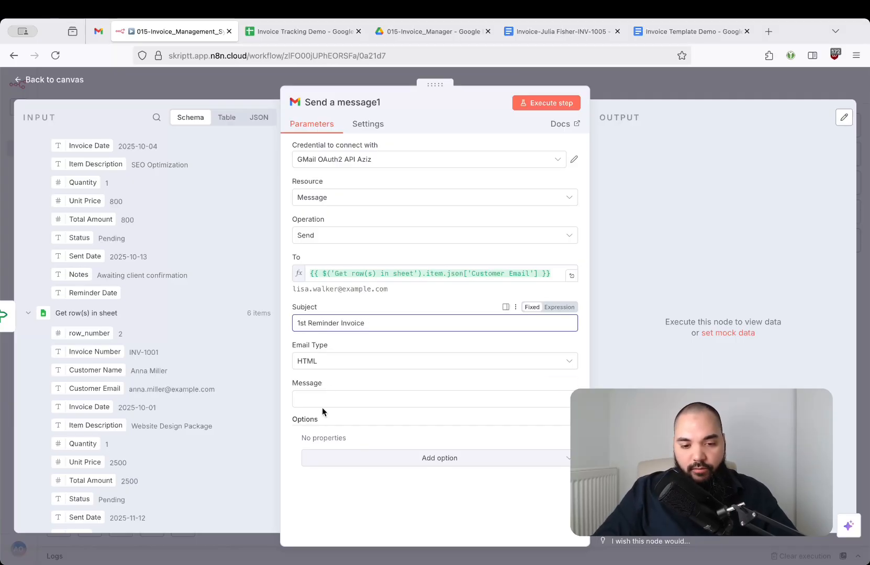
Set the email type to Text and the message to "Hi again", the Customer Name field, a comma, and "this is a reminder" on a new line.
{"action": "left_click", "coordinate": [334, 361]}
{"action": "left_click", "coordinate": [336, 389]}
{"action": "left_click", "coordinate": [337, 397]}
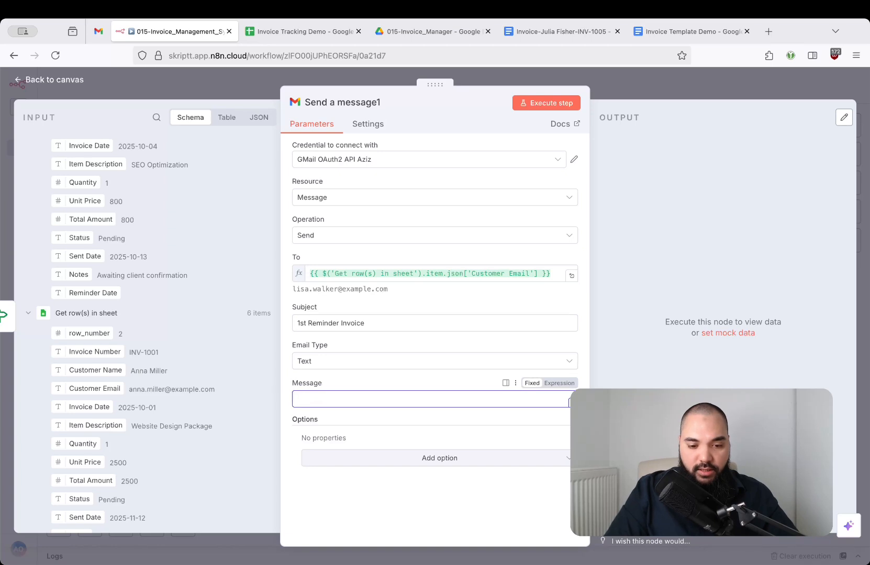
{"action": "type", "text": "Hi again"}
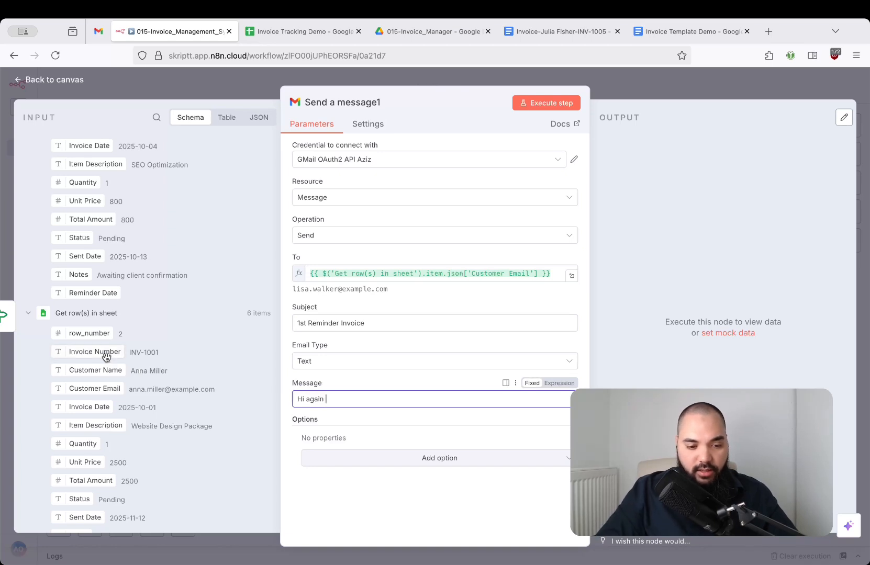
{"action": "left_click_drag", "start_coordinate": [108, 373], "coordinate": [327, 399]}
{"action": "type", "text": ","}
{"action": "key", "text": "Return"}
{"action": "type", "text": "thsi is"}
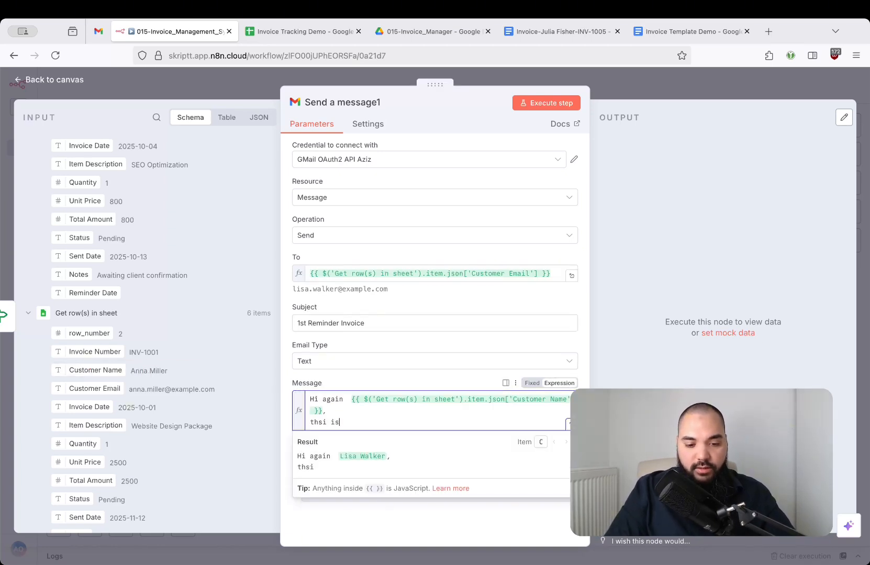
{"action": "type", "text": " a reminder"}
{"action": "left_click", "coordinate": [327, 422]}
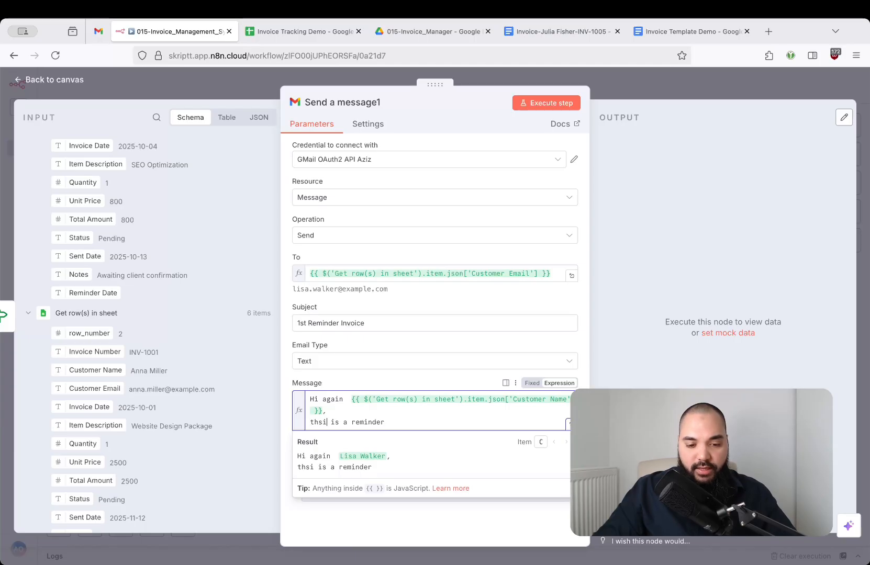
{"action": "key", "text": "BackSpace"}
{"action": "key", "text": "BackSpace"}
{"action": "type", "text": "is"}
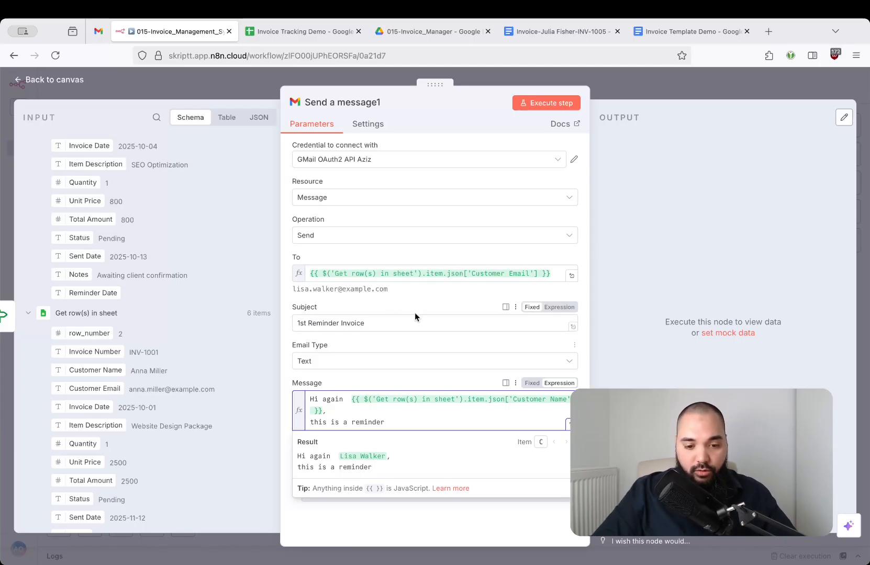
{"action": "left_click", "coordinate": [423, 305]}
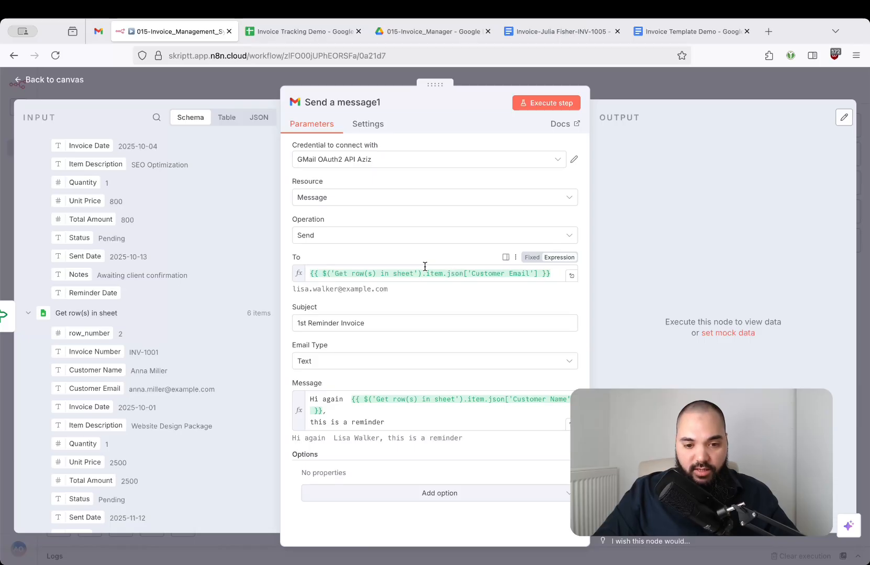
{"action": "left_click", "coordinate": [626, 85]}
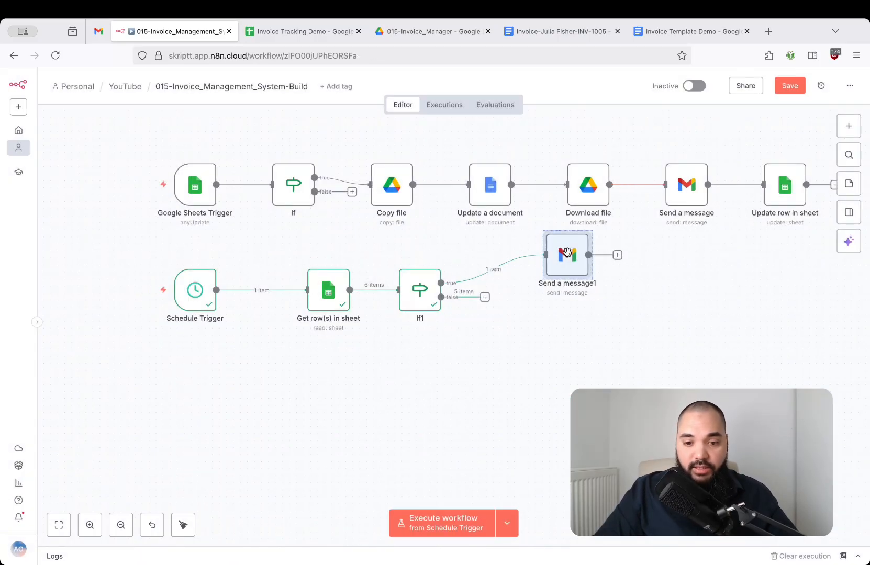
Add a Google Sheets Update row in sheet node after the Gmail reminder node.
{"action": "left_click", "coordinate": [617, 270]}
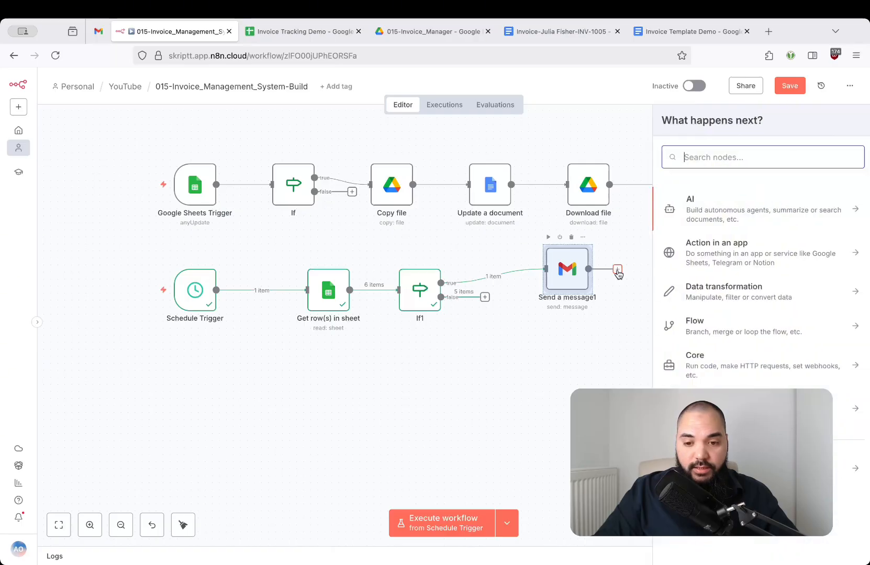
{"action": "type", "text": "shee"}
{"action": "key", "text": "Return"}
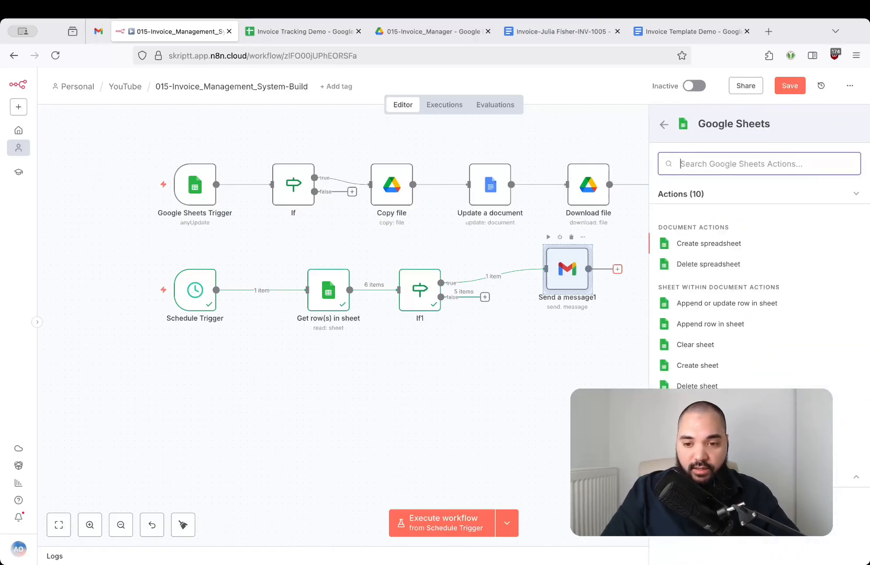
{"action": "type", "text": "update"}
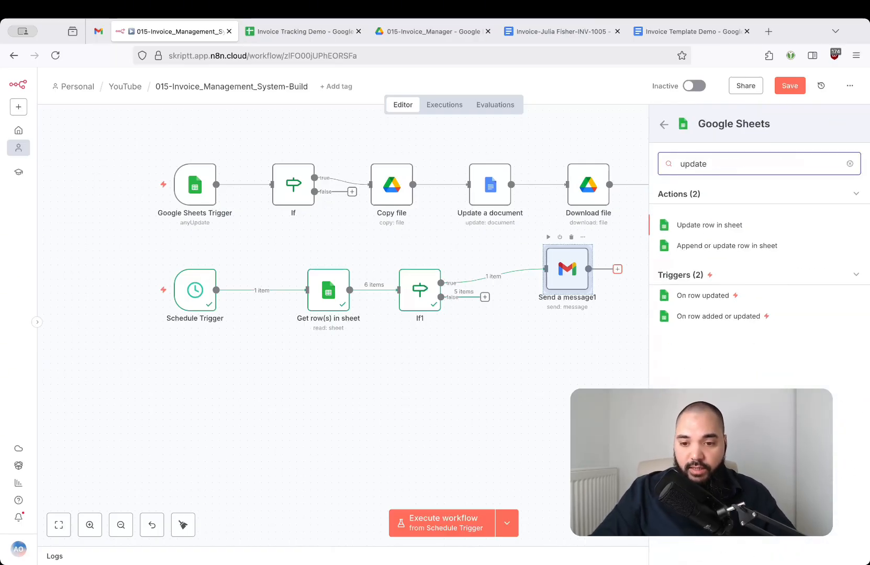
{"action": "left_click", "coordinate": [733, 225]}
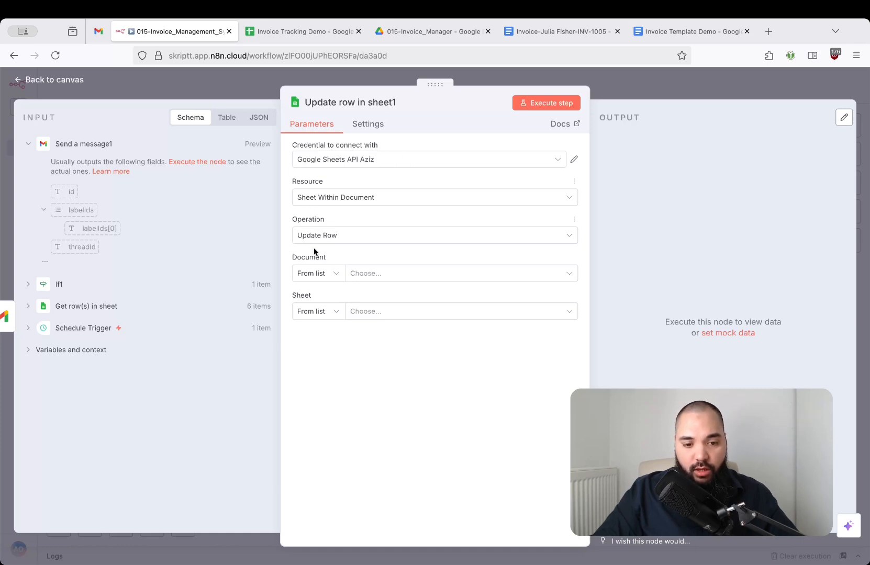
Set the update node's document to Invoice Tracking Demo and its sheet to Tracking.
{"action": "left_click", "coordinate": [425, 273]}
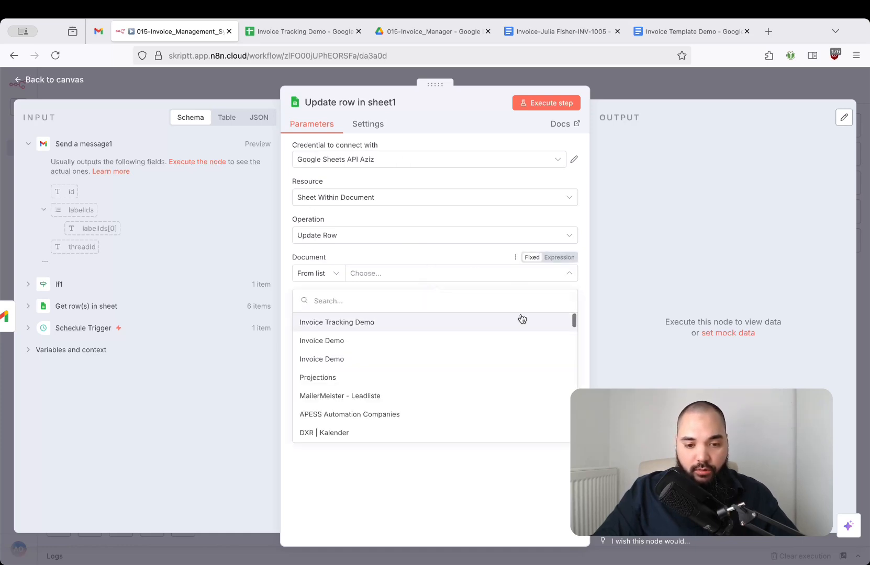
{"action": "left_click", "coordinate": [519, 326]}
{"action": "left_click", "coordinate": [476, 314]}
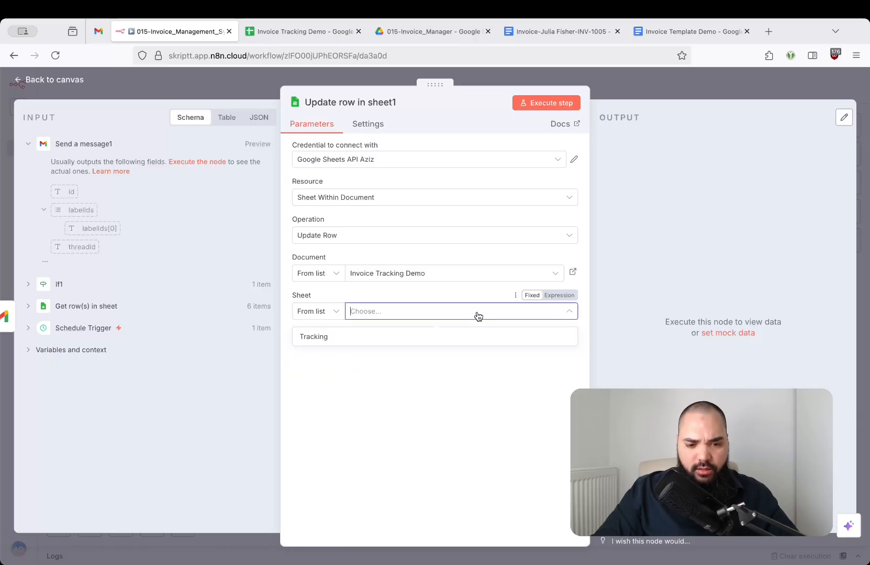
{"action": "left_click", "coordinate": [484, 336]}
Set the column to match on in the Update row in sheet1 node to row_number.
{"action": "scroll", "coordinate": [487, 345], "scroll_direction": "down", "scroll_amount": 3}
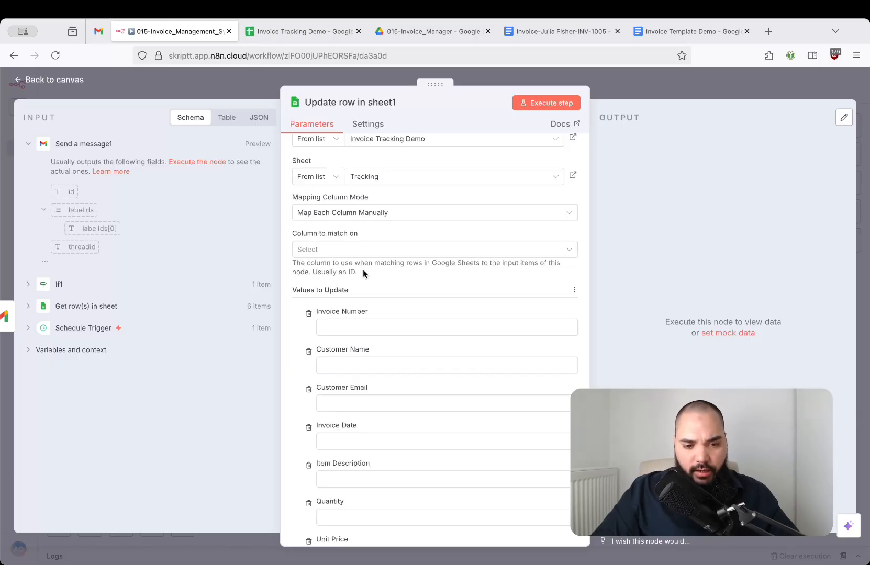
{"action": "left_click", "coordinate": [330, 250]}
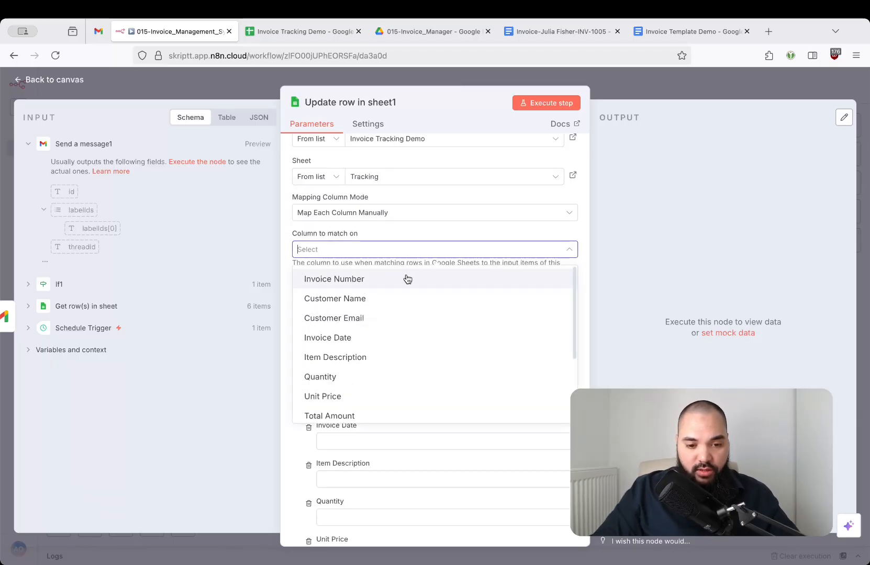
{"action": "left_click", "coordinate": [28, 306]}
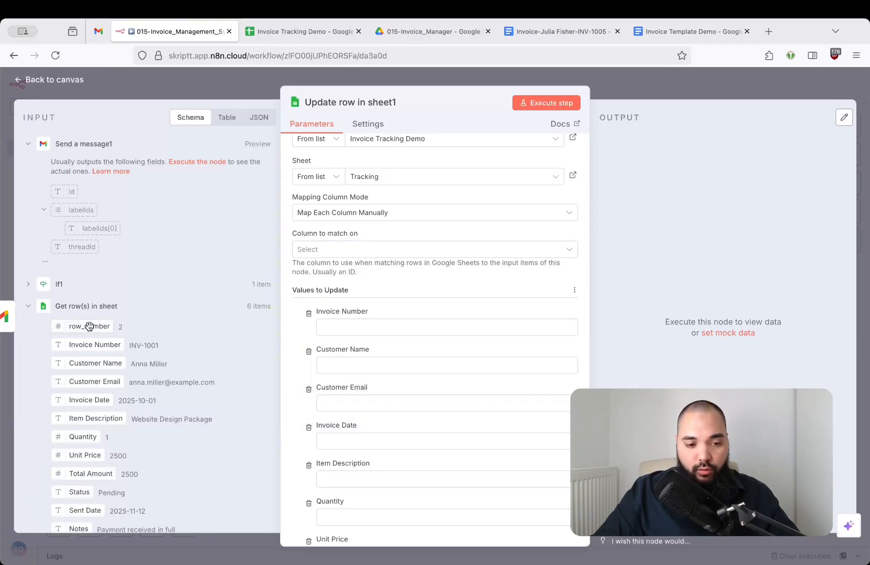
{"action": "left_click", "coordinate": [357, 251]}
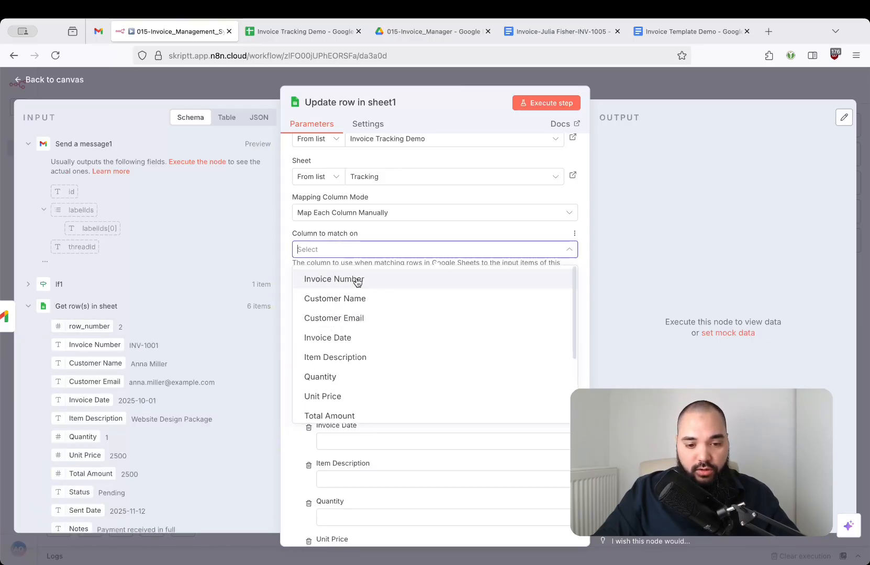
{"action": "scroll", "coordinate": [359, 358], "scroll_direction": "down", "scroll_amount": 3}
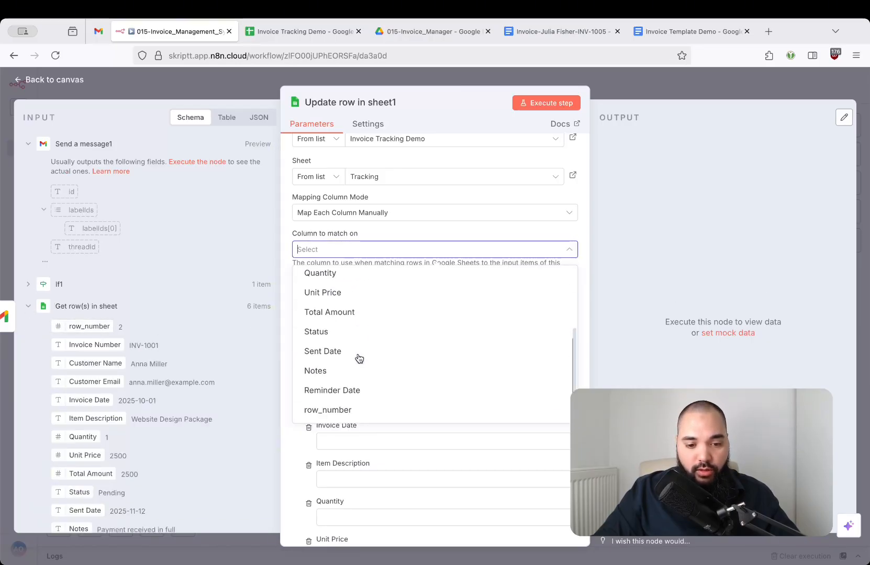
{"action": "left_click", "coordinate": [336, 410]}
Map the row_number match value to the row_number field from Get row(s) in sheet.
{"action": "left_click", "coordinate": [339, 327]}
{"action": "type", "text": "0"}
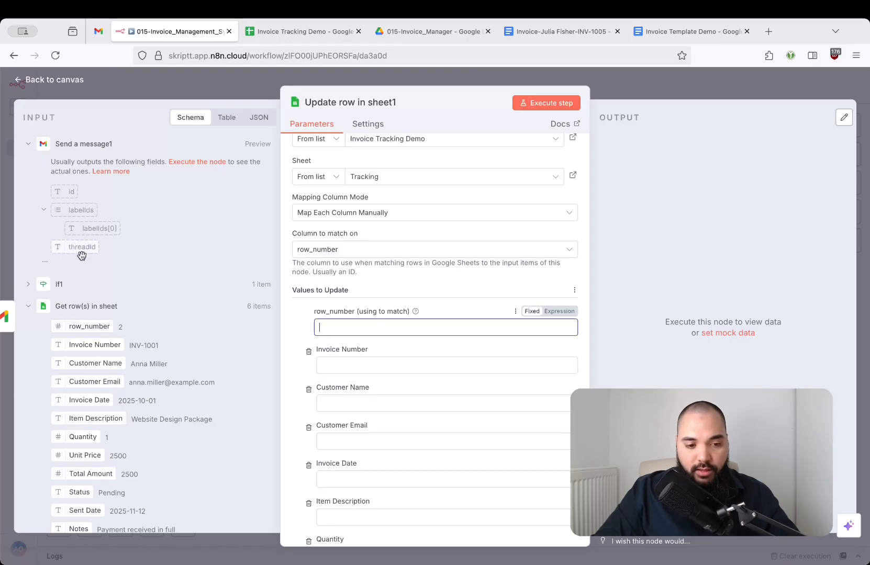
{"action": "left_click_drag", "start_coordinate": [83, 326], "coordinate": [388, 332]}
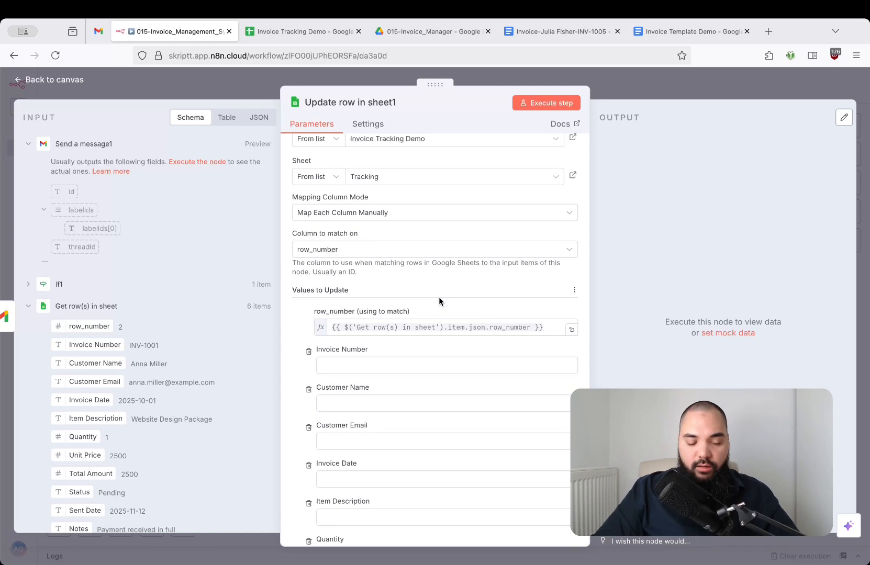
{"action": "left_click", "coordinate": [338, 255]}
{"action": "scroll", "coordinate": [335, 320], "scroll_direction": "up", "scroll_amount": 5}
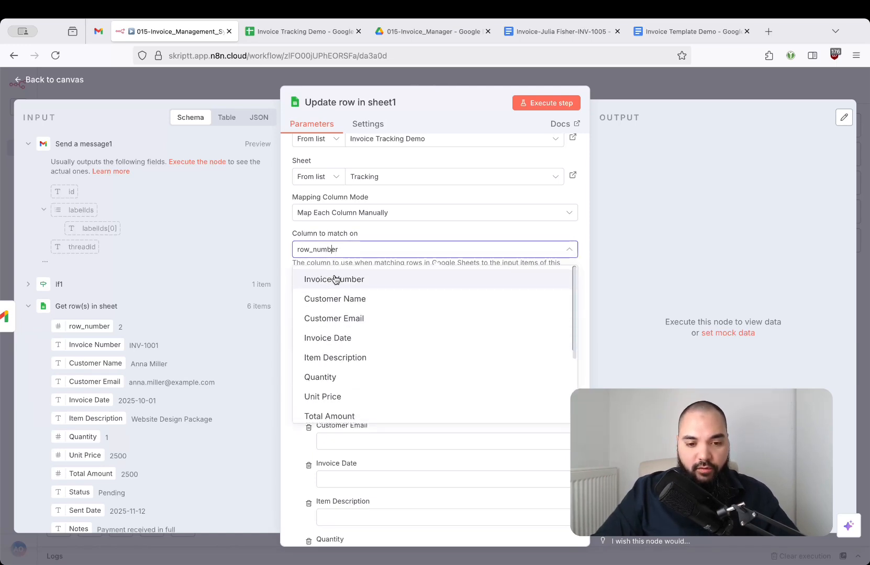
{"action": "left_click", "coordinate": [383, 233]}
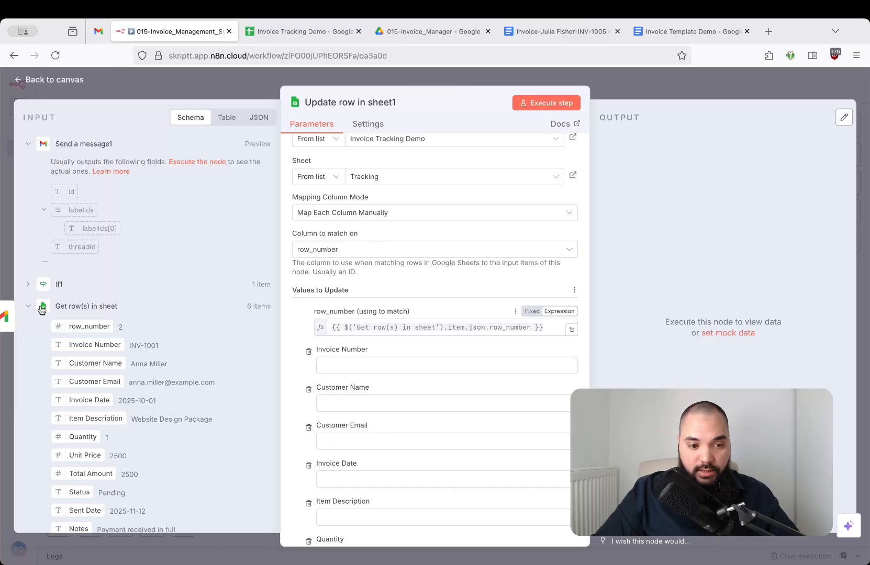
{"action": "left_click", "coordinate": [27, 311]}
Switch to the Invoice Tracking Demo spreadsheet and examine its Status, Sent Date and Reminder Date columns.
{"action": "scroll", "coordinate": [487, 261], "scroll_direction": "down", "scroll_amount": 5}
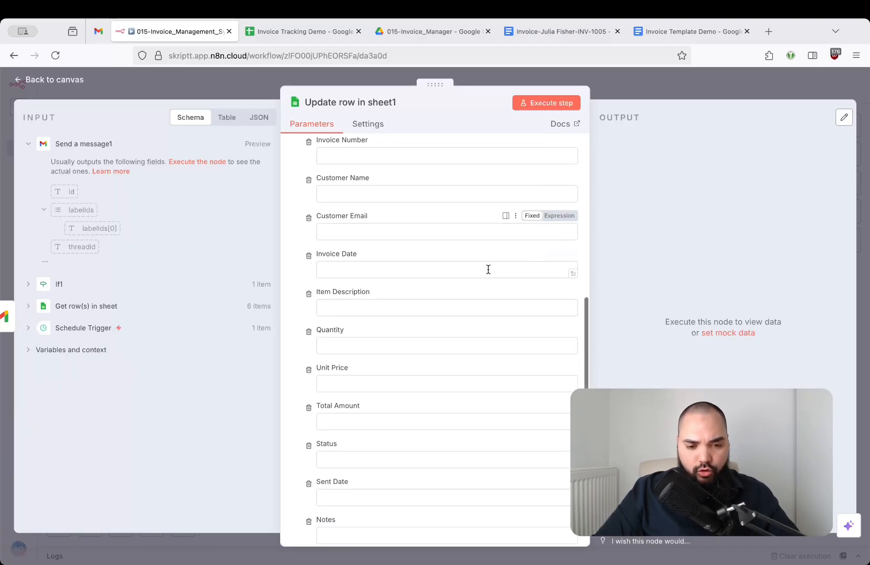
{"action": "left_click", "coordinate": [315, 34]}
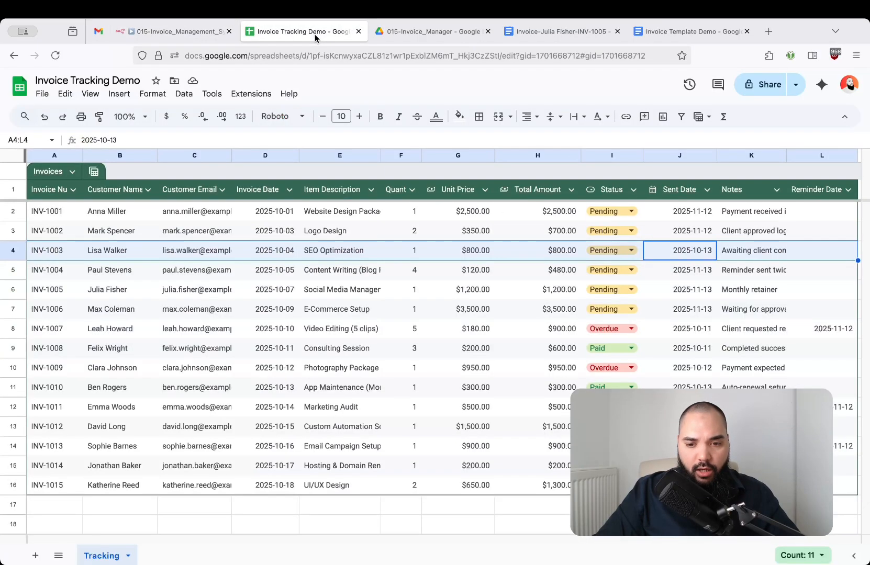
{"action": "scroll", "coordinate": [629, 200], "scroll_direction": "right", "scroll_amount": 5}
{"action": "left_click", "coordinate": [643, 192]}
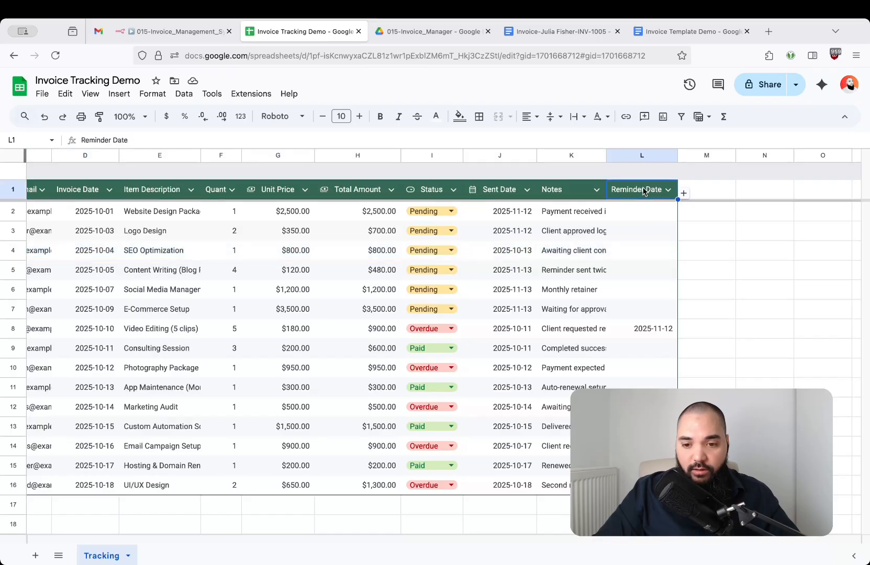
{"action": "left_click", "coordinate": [503, 191]}
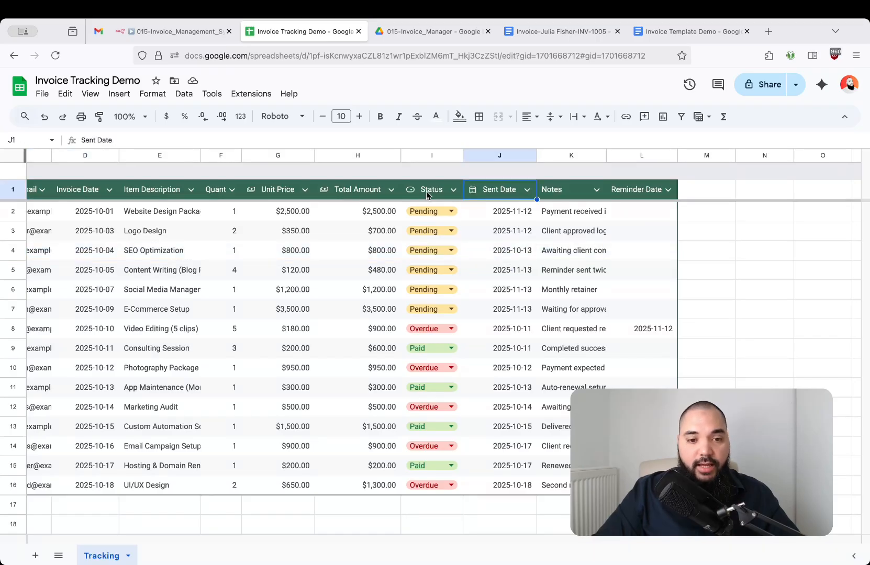
{"action": "scroll", "coordinate": [437, 320], "scroll_direction": "left", "scroll_amount": 4}
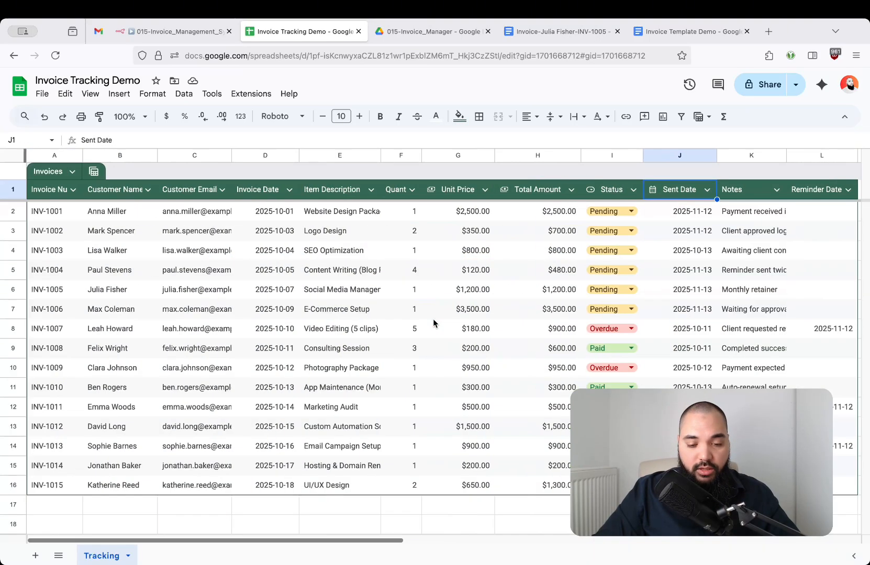
Return to the n8n workflow and set the Status value in the update node to "Overdue".
{"action": "left_click", "coordinate": [173, 32]}
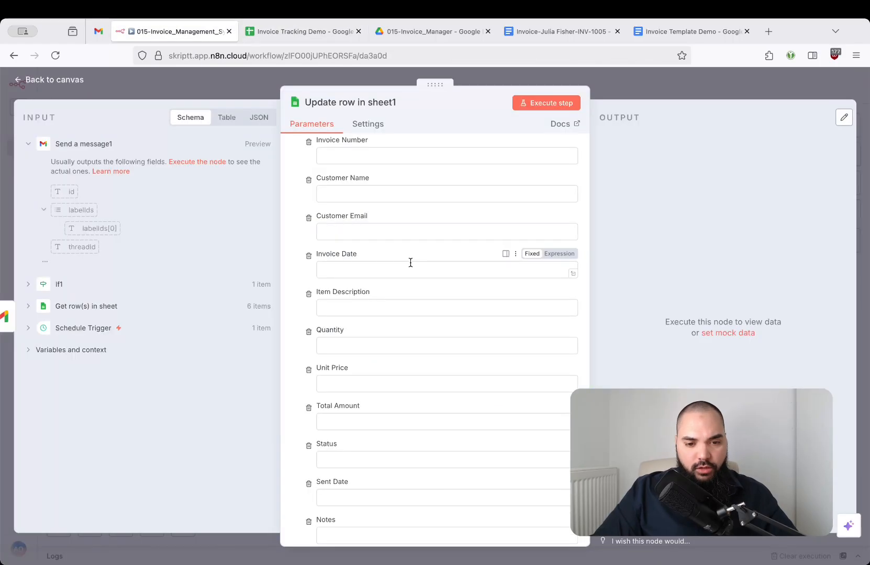
{"action": "scroll", "coordinate": [411, 262], "scroll_direction": "down", "scroll_amount": 3}
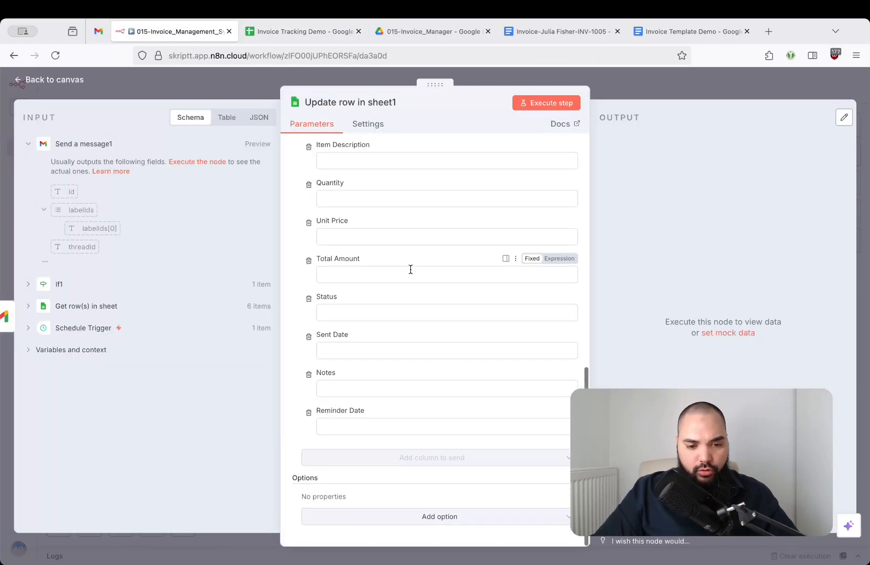
{"action": "left_click", "coordinate": [413, 314]}
{"action": "type", "text": "Overdue"}
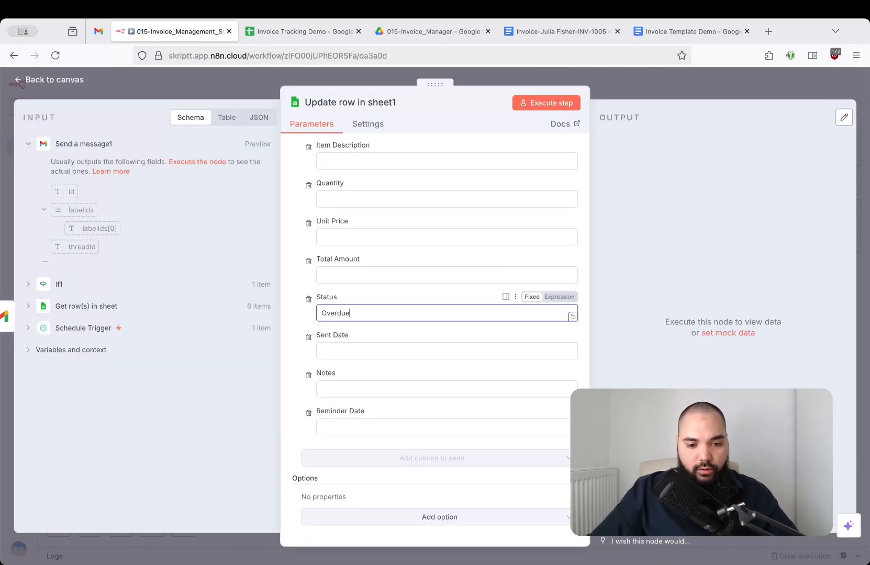
{"action": "left_click", "coordinate": [383, 296]}
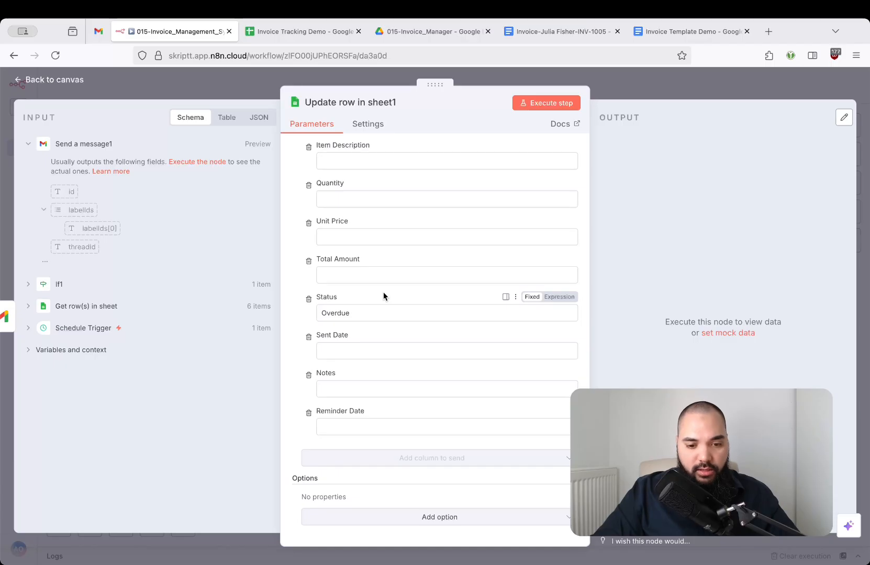
Set the Reminder Date value to the expression {{ $now.format('yyyy-MM-dd') }} and return to the canvas.
{"action": "left_click", "coordinate": [431, 427]}
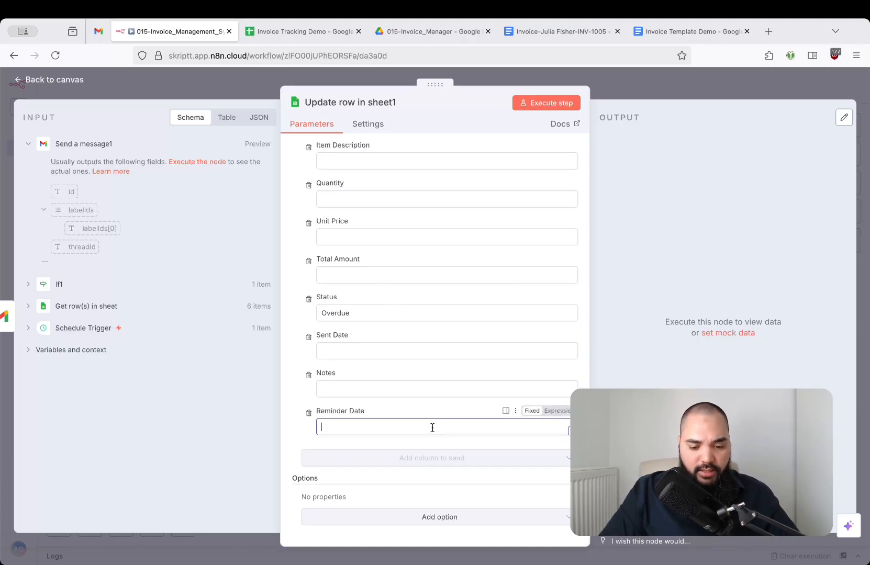
{"action": "type", "text": "{{ $now"}
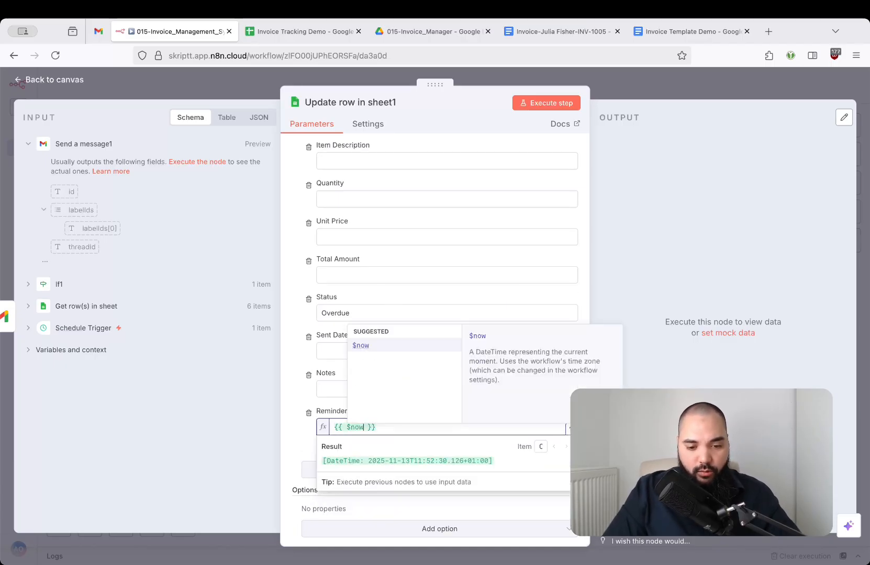
{"action": "key", "text": "Escape"}
{"action": "type", "text": ".format('yyyy-MM-dd')"}
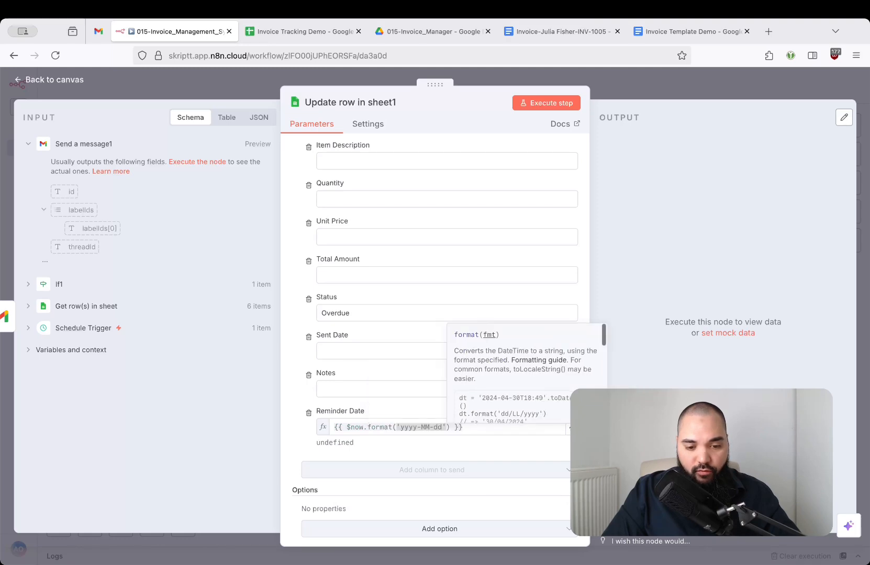
{"action": "left_click_drag", "start_coordinate": [360, 443], "coordinate": [312, 447]}
{"action": "left_click", "coordinate": [486, 103]}
{"action": "left_click", "coordinate": [662, 93]}
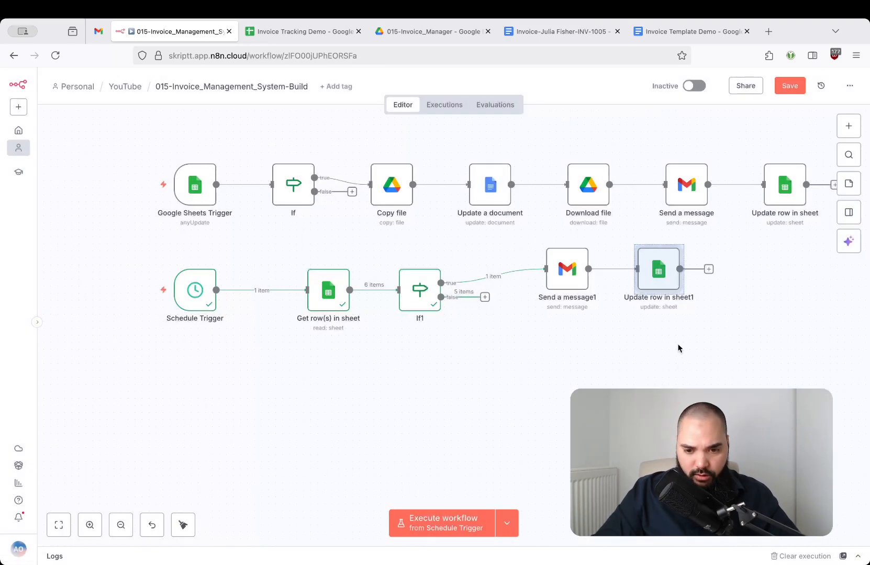
Review the recipient expression in the Send a message1 node.
{"action": "double_click", "coordinate": [565, 269]}
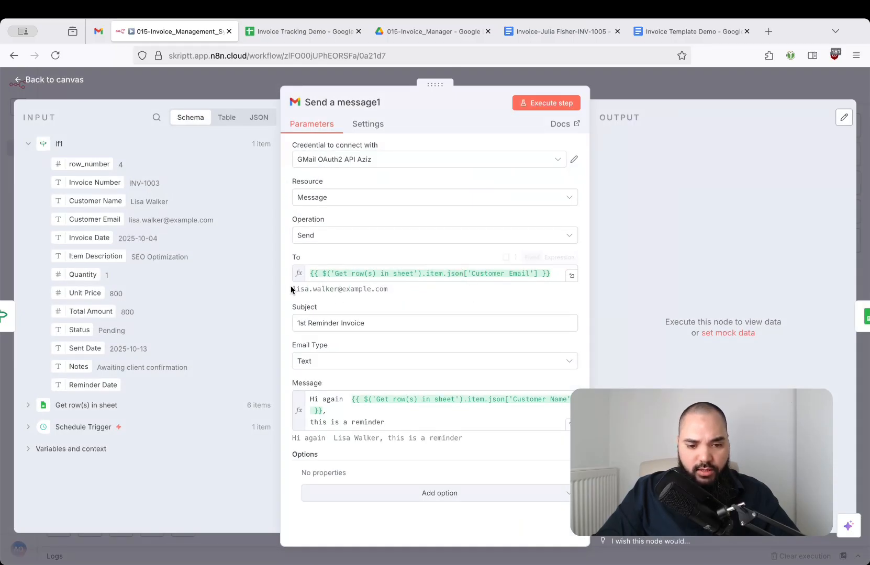
{"action": "left_click_drag", "start_coordinate": [292, 289], "coordinate": [383, 288]}
{"action": "left_click", "coordinate": [569, 278]}
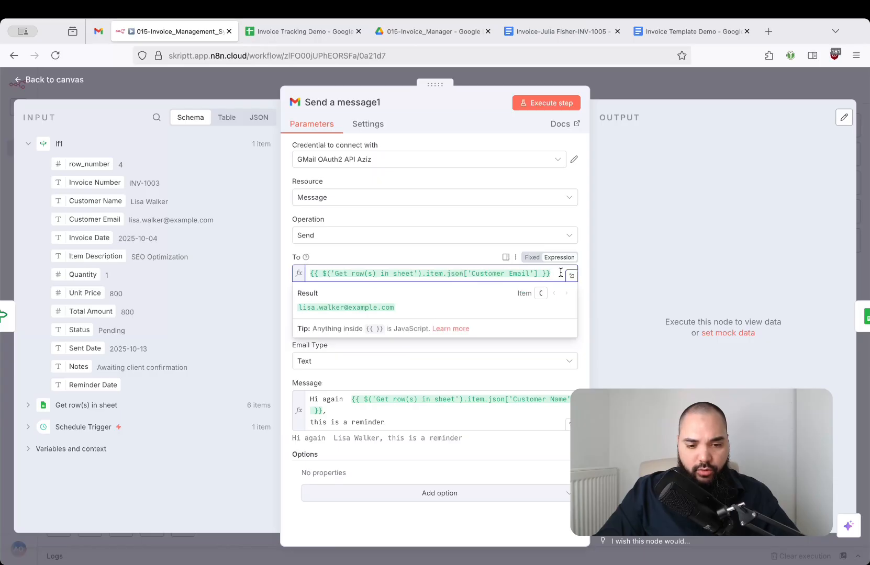
{"action": "triple_click", "coordinate": [561, 272]}
{"action": "key", "text": "Escape"}
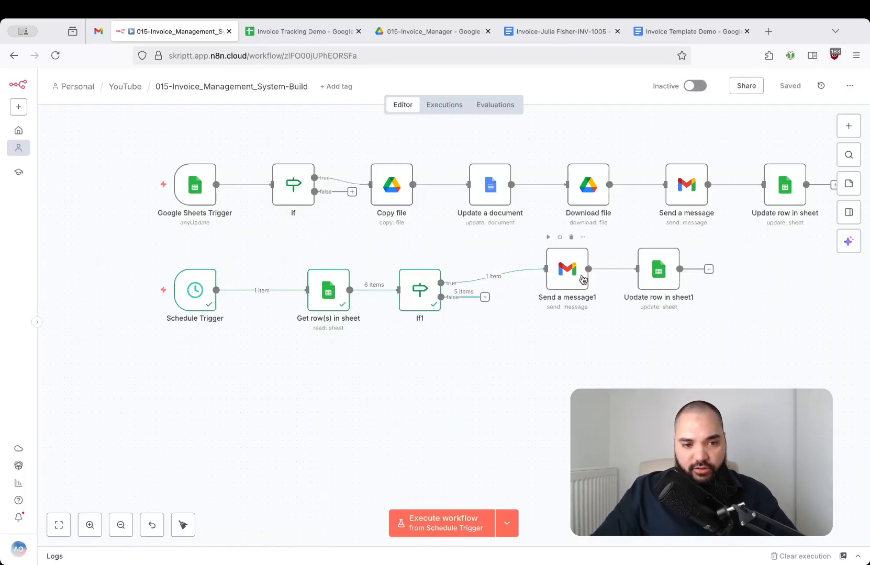
Check the current Gmail inbox, then return to n8n and execute only the Send a message1 node.
{"action": "left_click", "coordinate": [98, 32]}
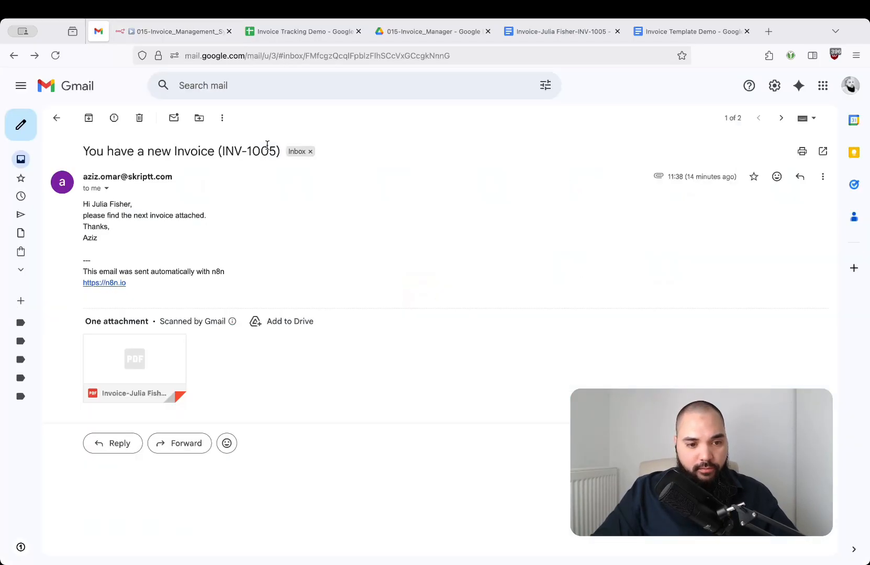
{"action": "left_click", "coordinate": [67, 121]}
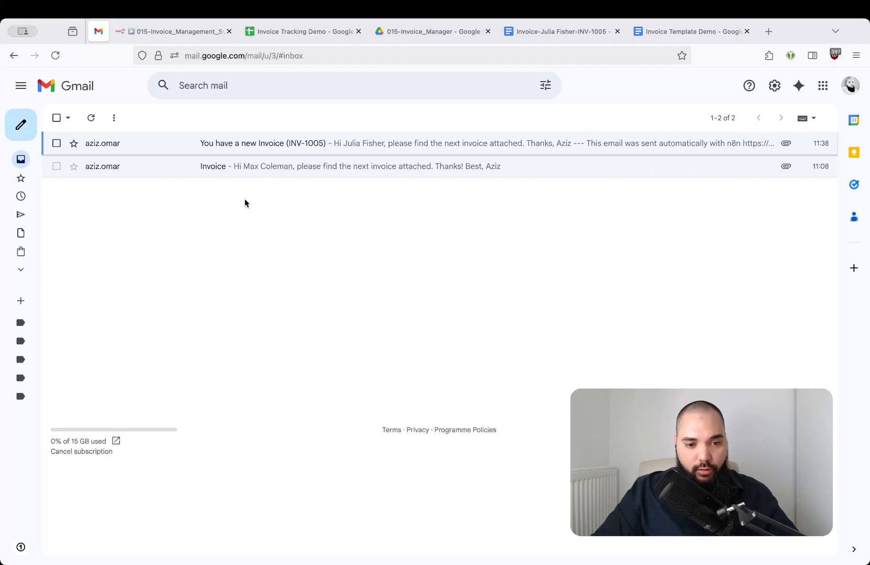
{"action": "left_click", "coordinate": [186, 33]}
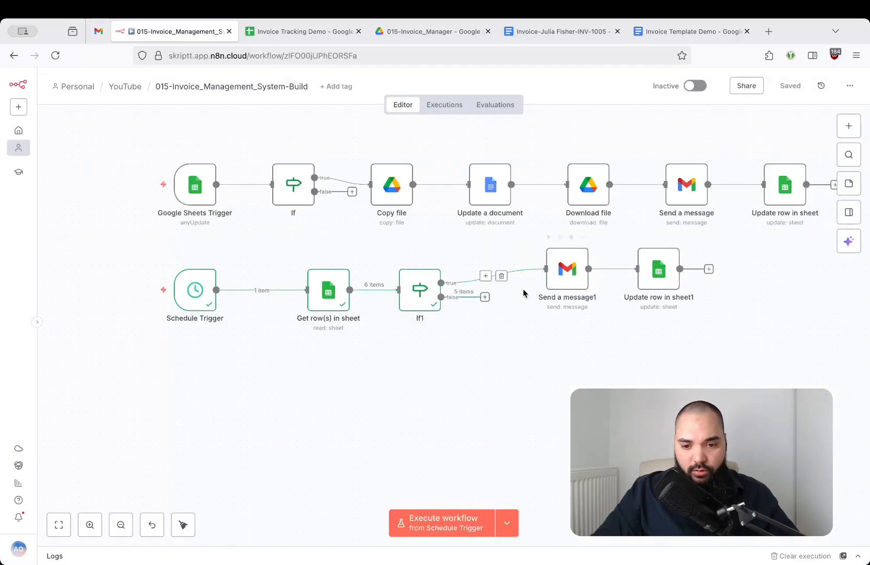
{"action": "left_click", "coordinate": [548, 238]}
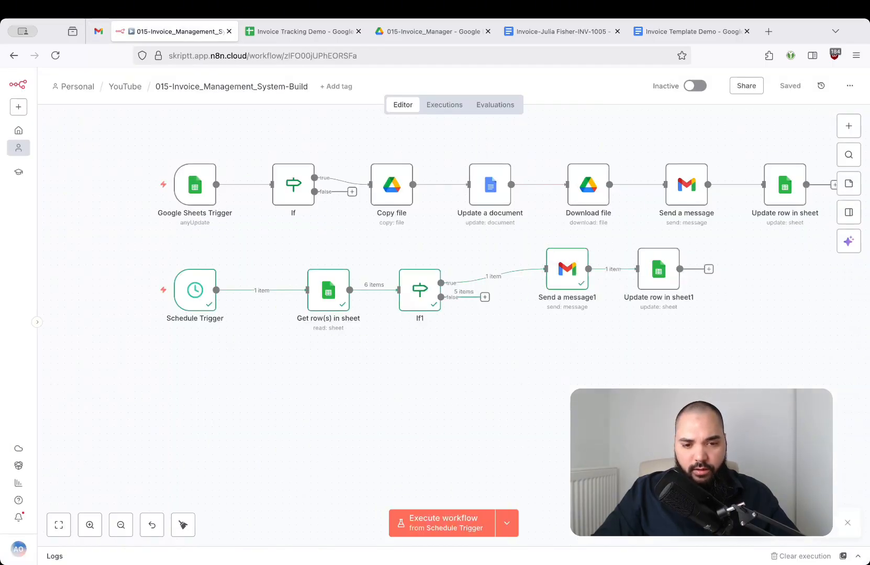
Open the "1st Reminder Invoice" email in Gmail to inspect its text, then go back to n8n.
{"action": "key", "text": "ctrl+shift+Tab"}
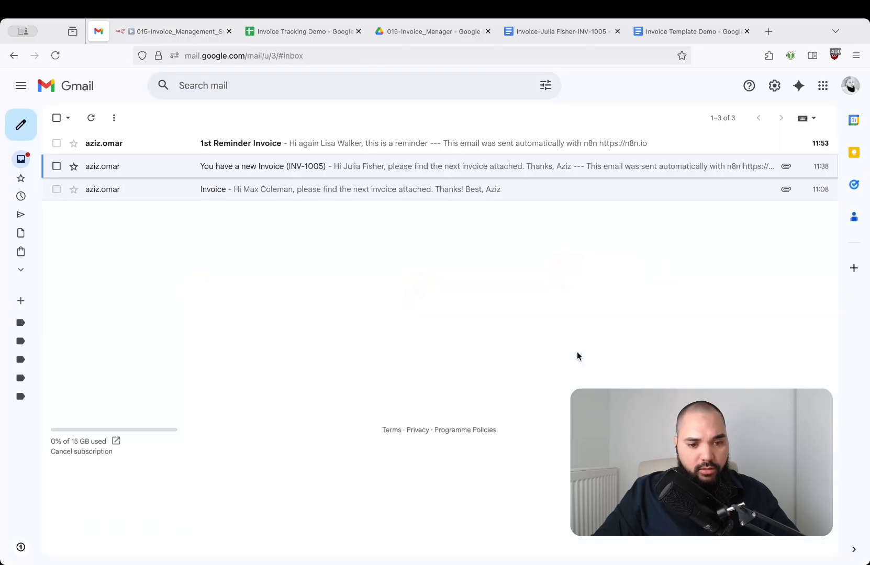
{"action": "left_click", "coordinate": [235, 145]}
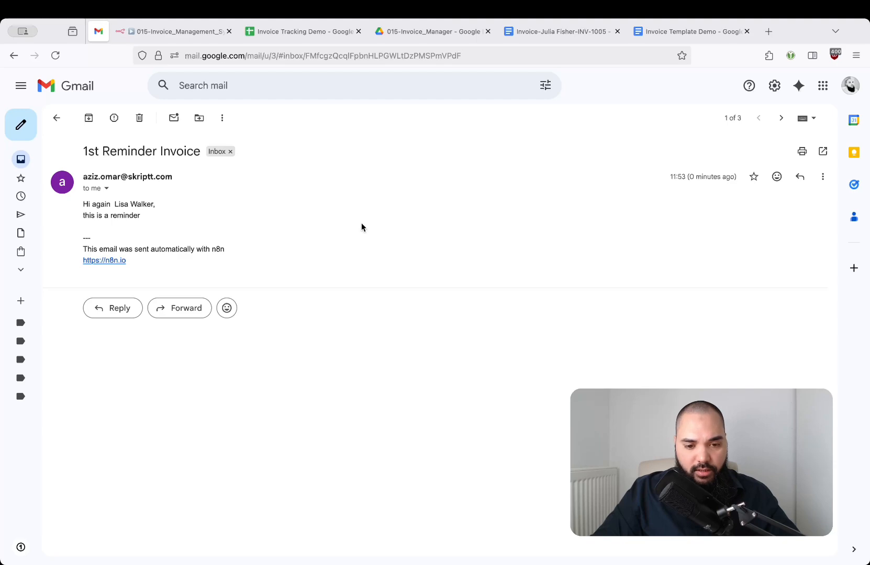
{"action": "key", "text": "ctrl+Tab"}
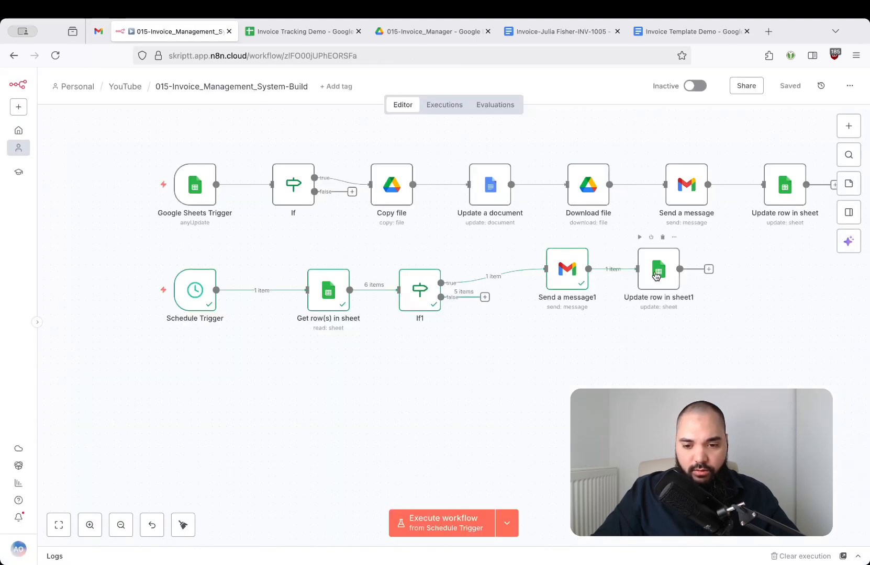
Select row 4 of the table in the Invoice Tracking Demo spreadsheet, then execute the Update row in sheet1 node in n8n.
{"action": "left_click", "coordinate": [307, 35]}
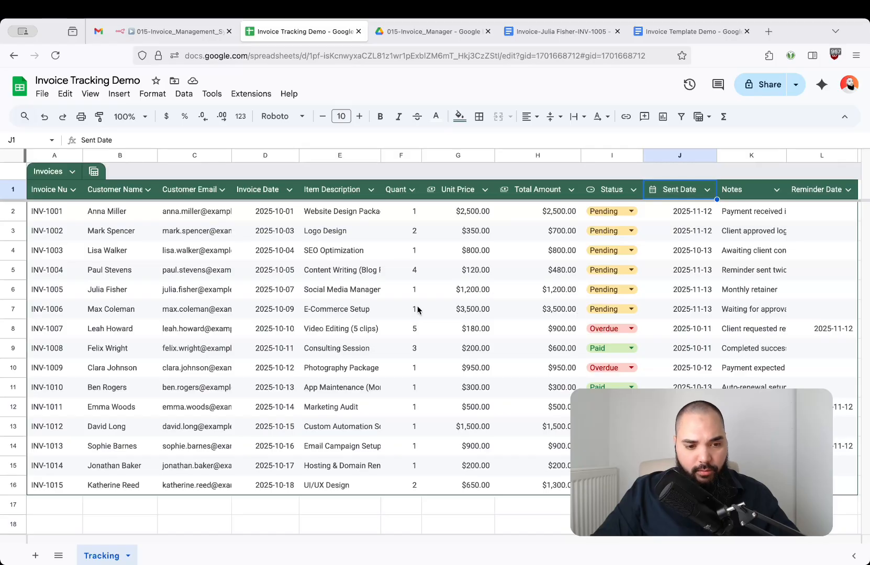
{"action": "left_click", "coordinate": [445, 255]}
{"action": "key", "text": "shift+space"}
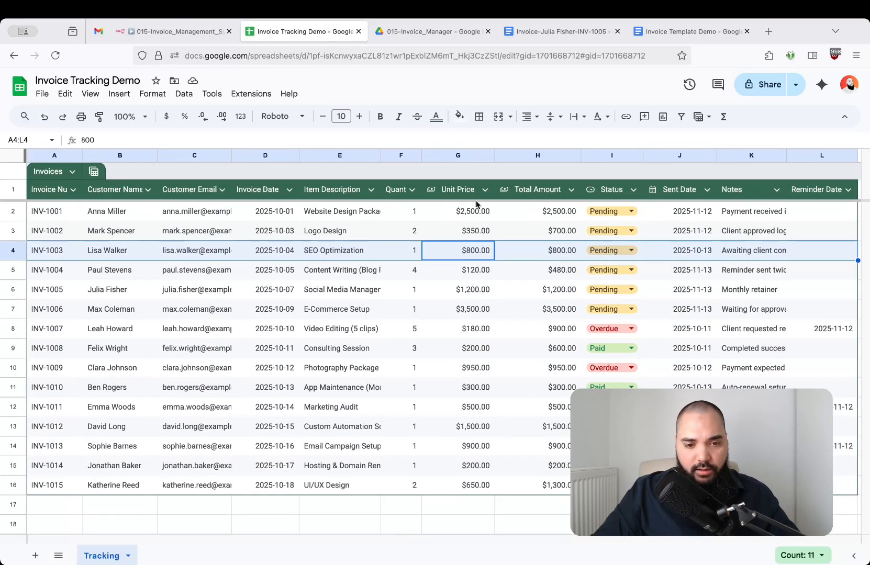
{"action": "left_click", "coordinate": [183, 32]}
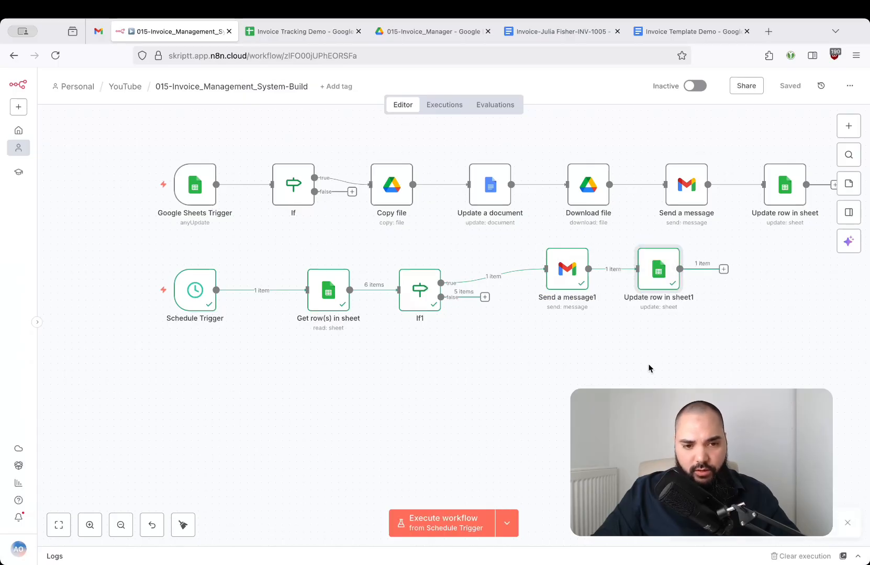
Inspect the Status and Reminder Date of row 4 in the Invoice Tracking Demo spreadsheet, then return to n8n.
{"action": "key", "text": "ctrl+Tab"}
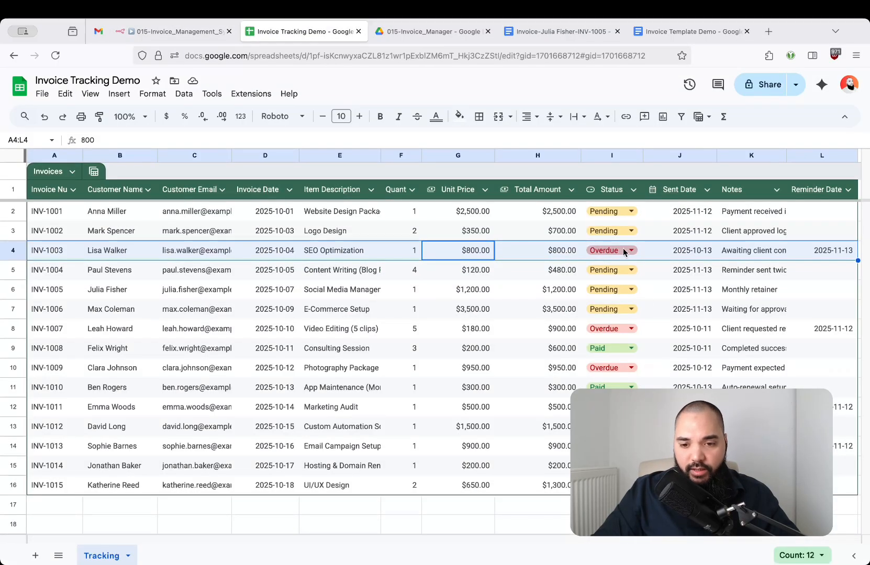
{"action": "scroll", "coordinate": [743, 250], "scroll_direction": "right", "scroll_amount": 2}
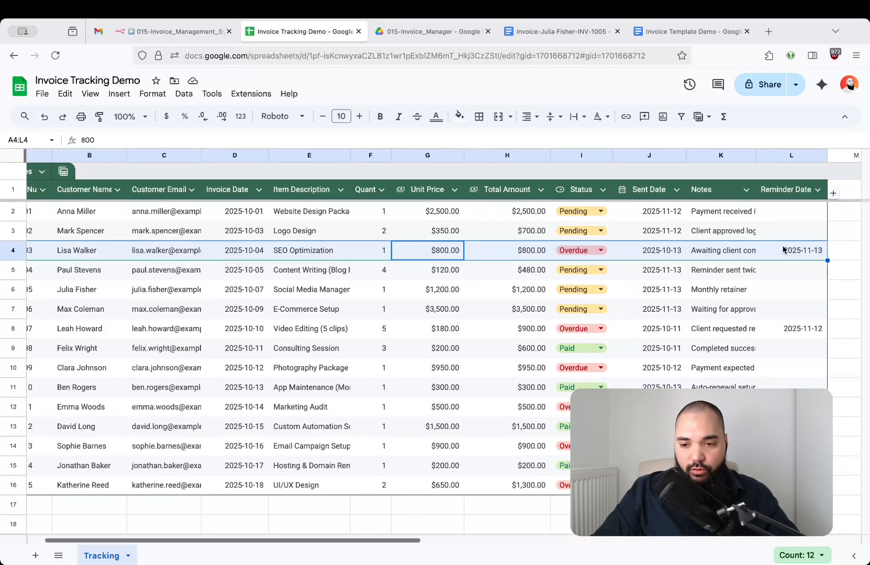
{"action": "left_click", "coordinate": [785, 248]}
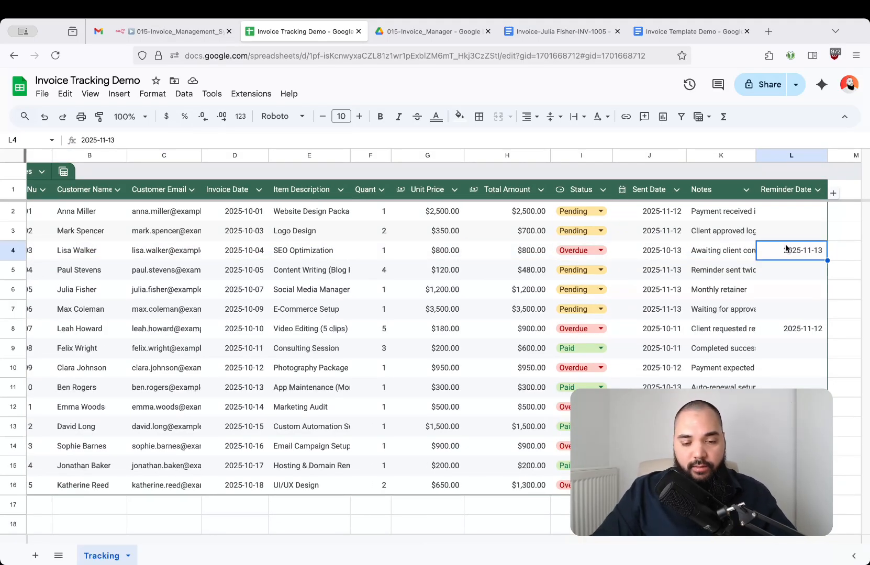
{"action": "scroll", "coordinate": [770, 309], "scroll_direction": "left", "scroll_amount": 2}
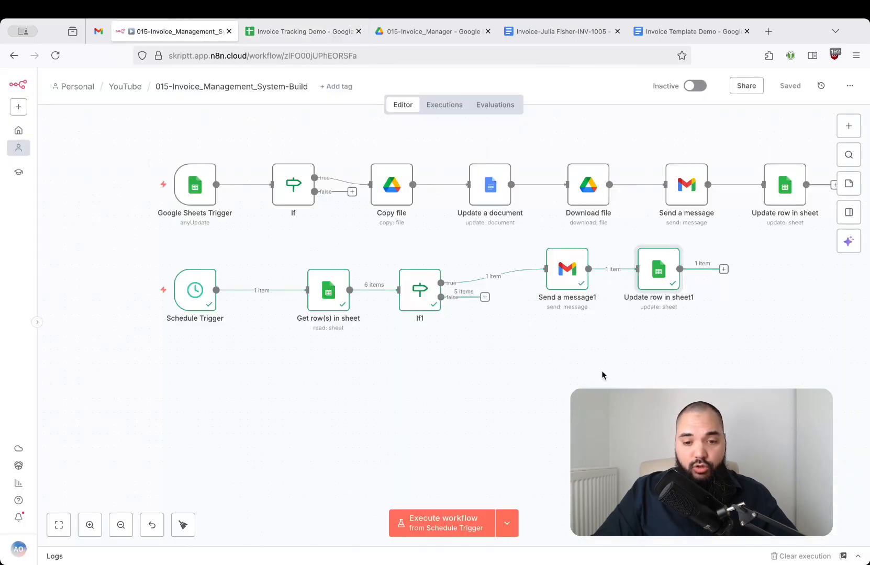
{"action": "left_click", "coordinate": [602, 371]}
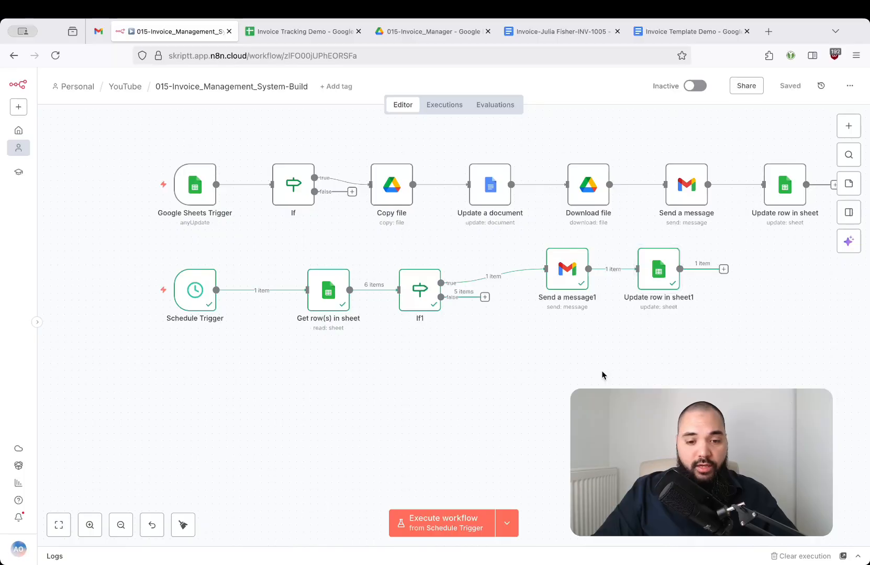